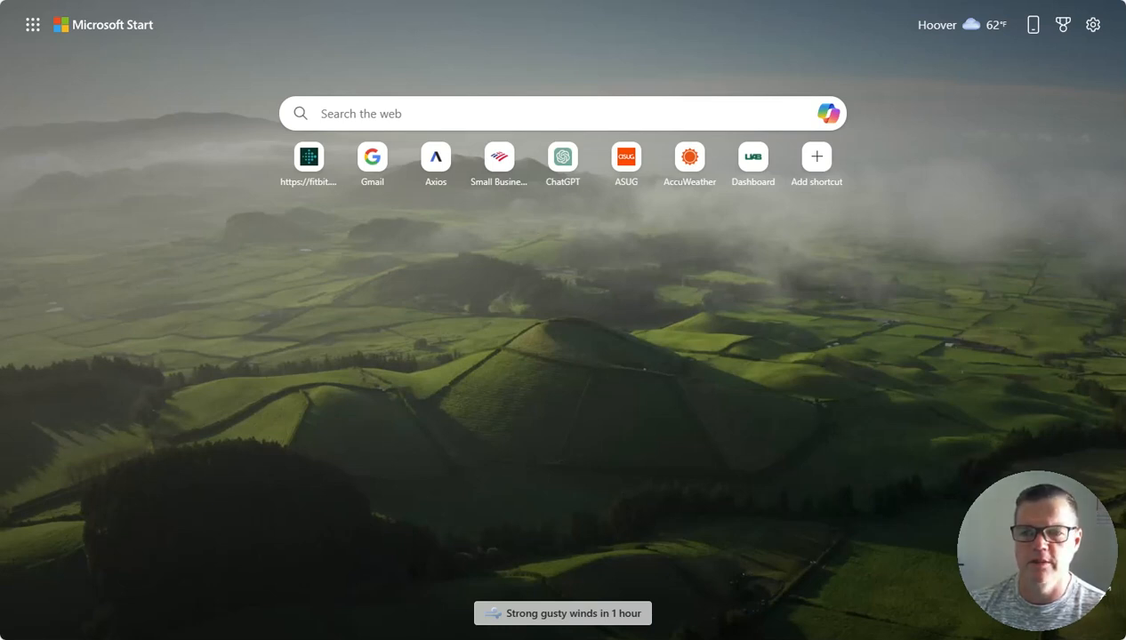
# - Open the SAC Trial bookmark and sign in with the saved account's e-mail and password
pyautogui.click(1027, 0)
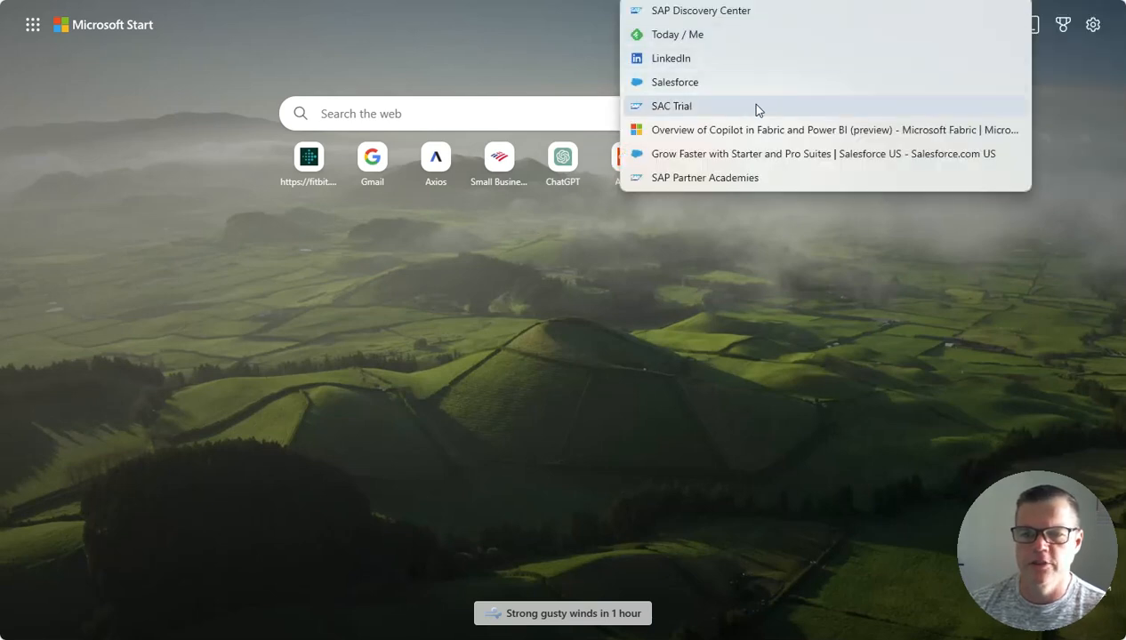
pyautogui.click(725, 106)
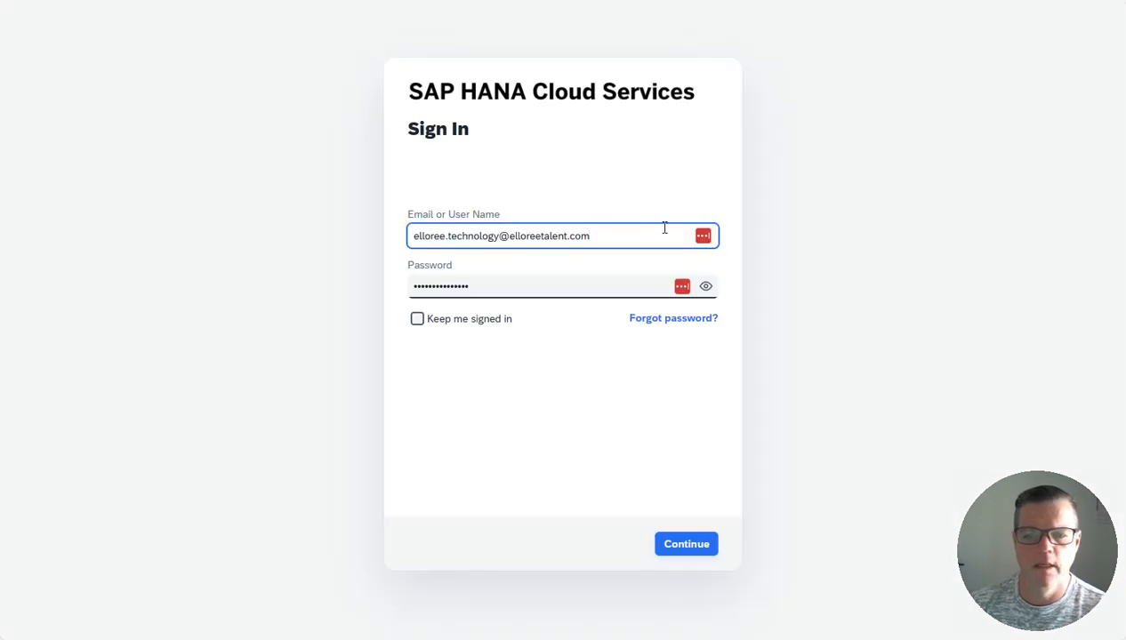
pyautogui.click(667, 233)
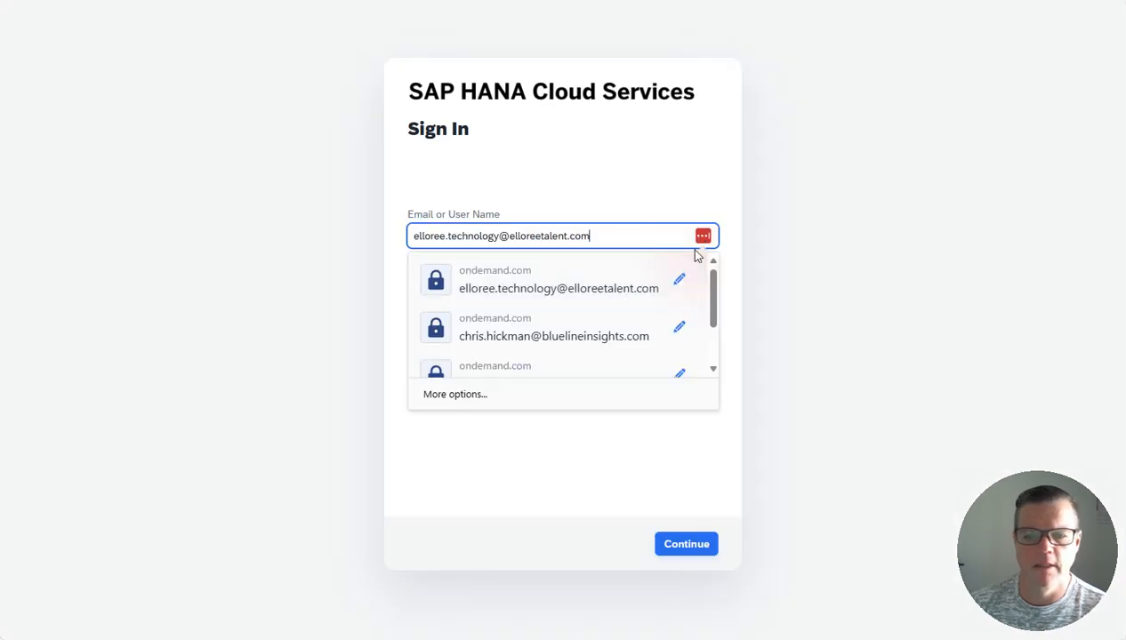
pyautogui.click(549, 339)
pyautogui.click(695, 545)
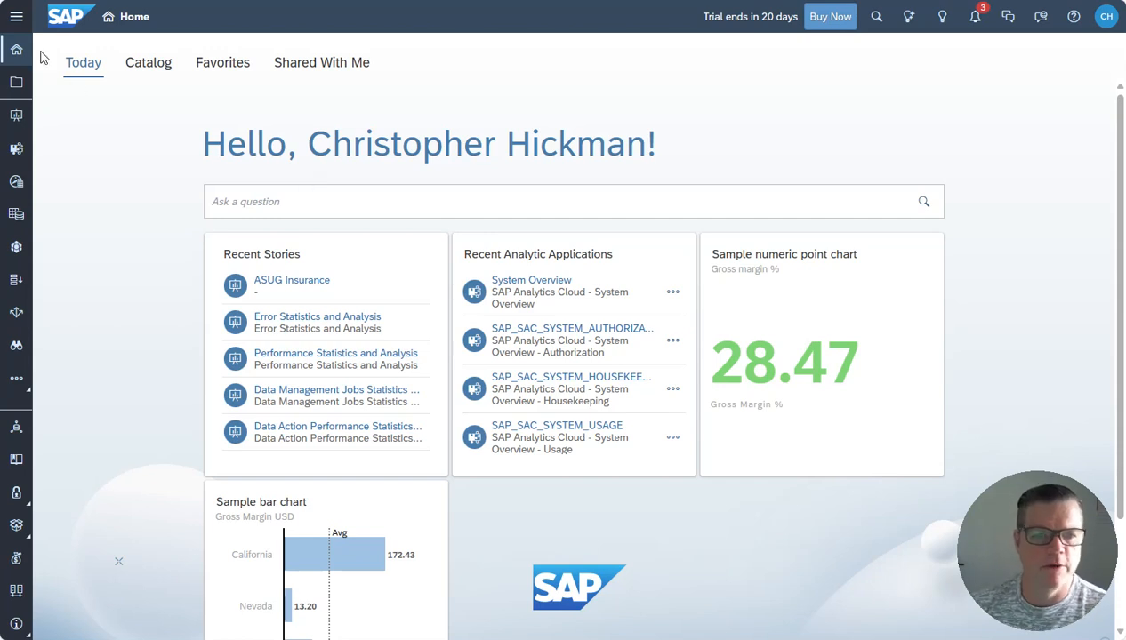
# - Open the Connections page and bring up the data source list for a new connection
pyautogui.click(17, 18)
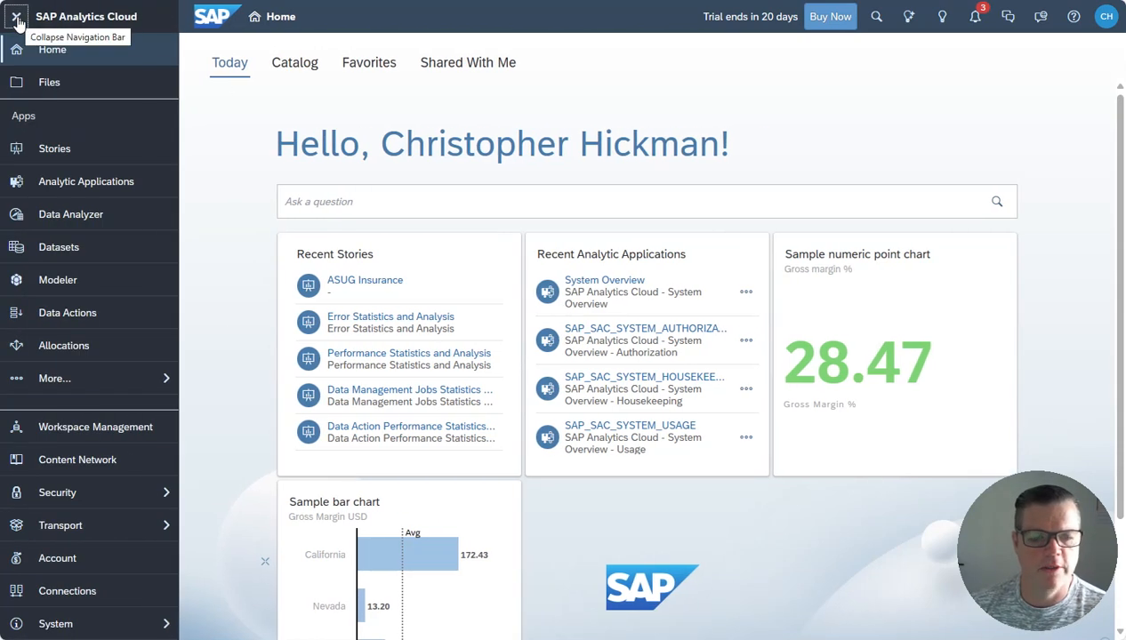
pyautogui.click(88, 597)
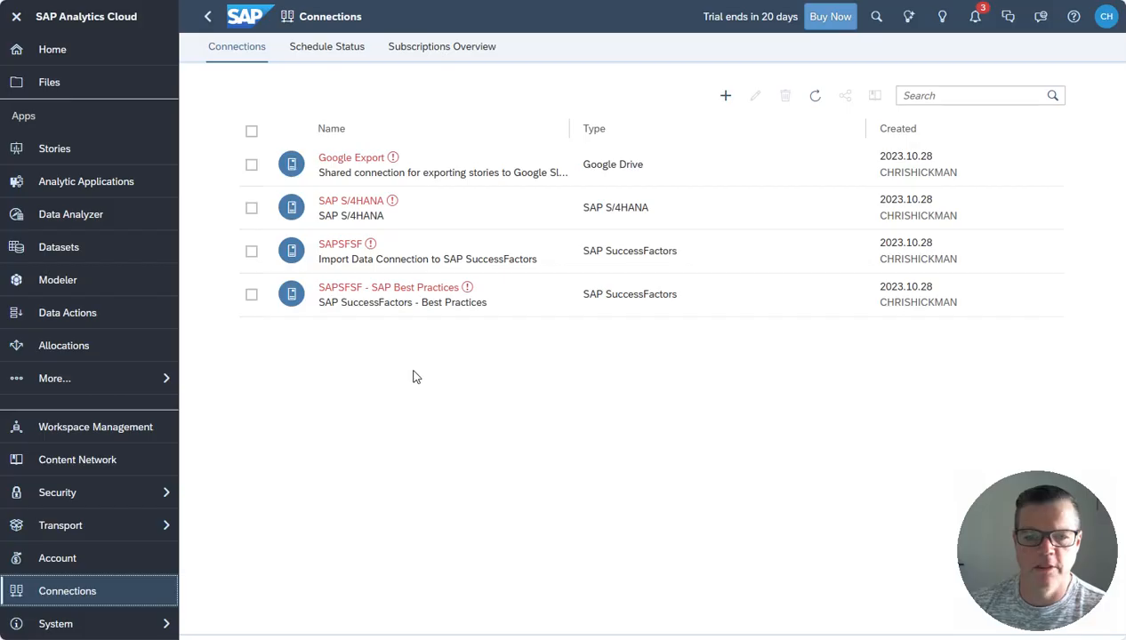
pyautogui.click(724, 98)
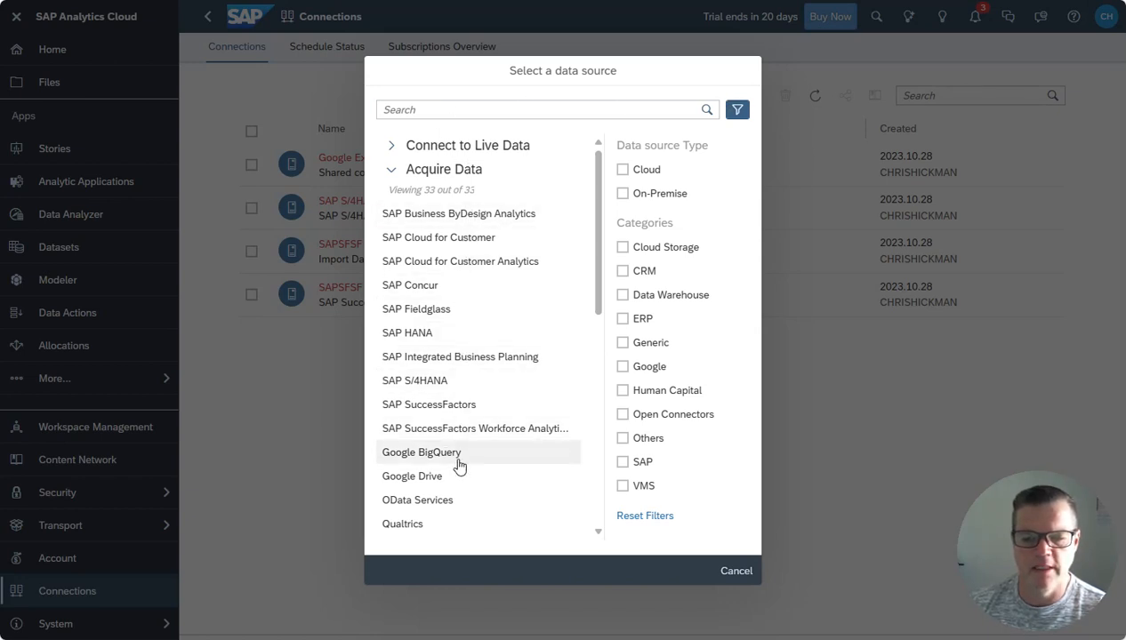
# - Examine the live data, acquired data and public API sources offered for a new connection
pyautogui.click(391, 148)
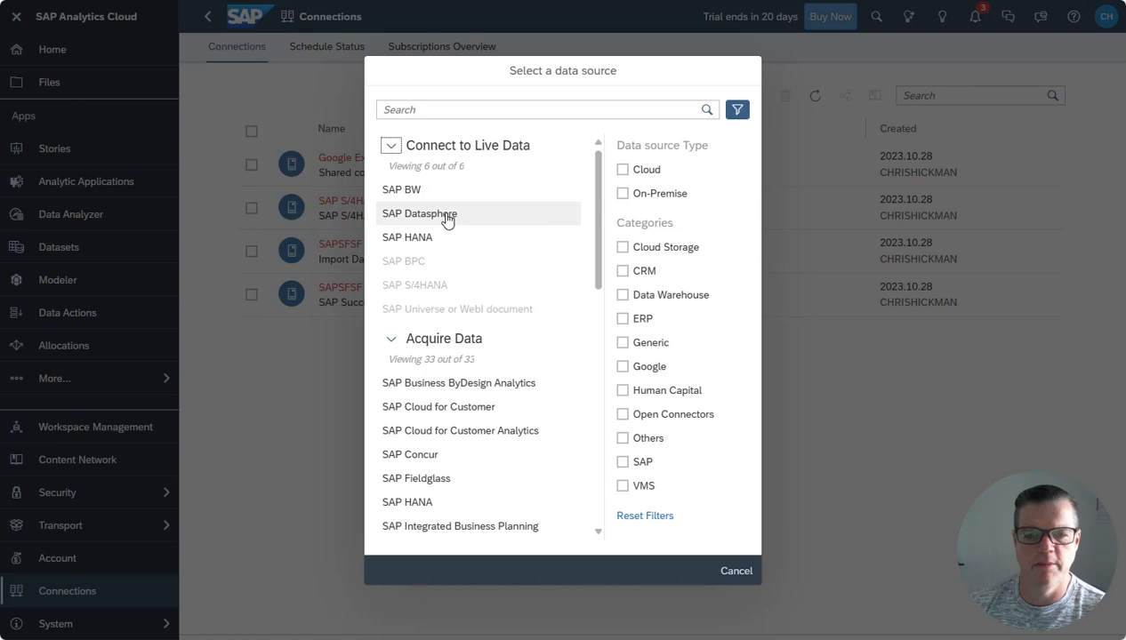
pyautogui.moveTo(438, 258)
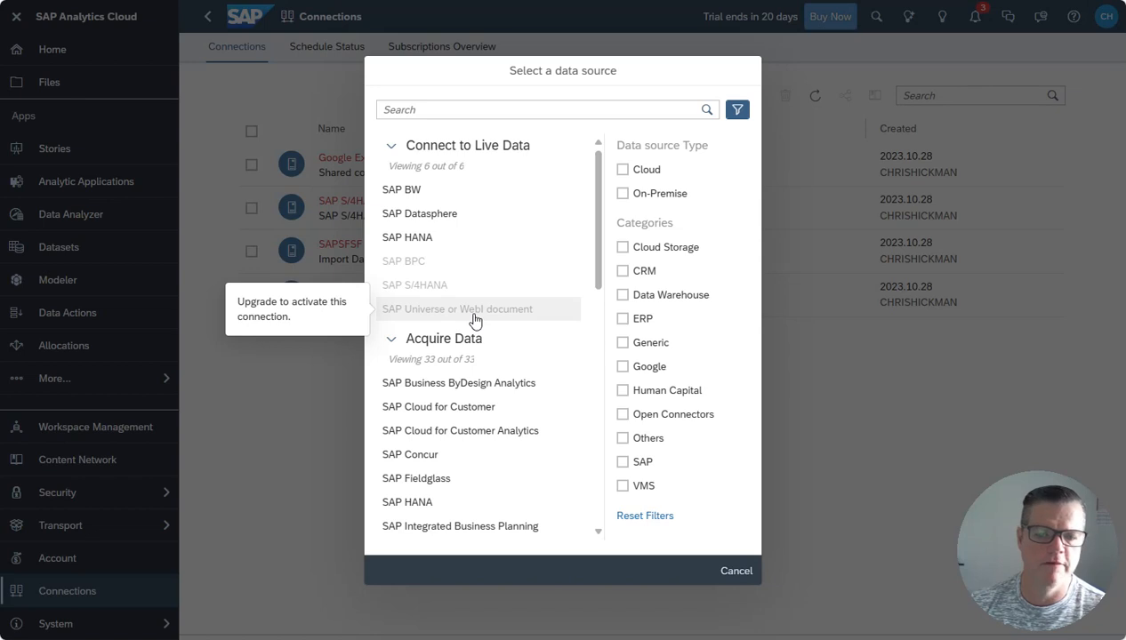
pyautogui.click(392, 148)
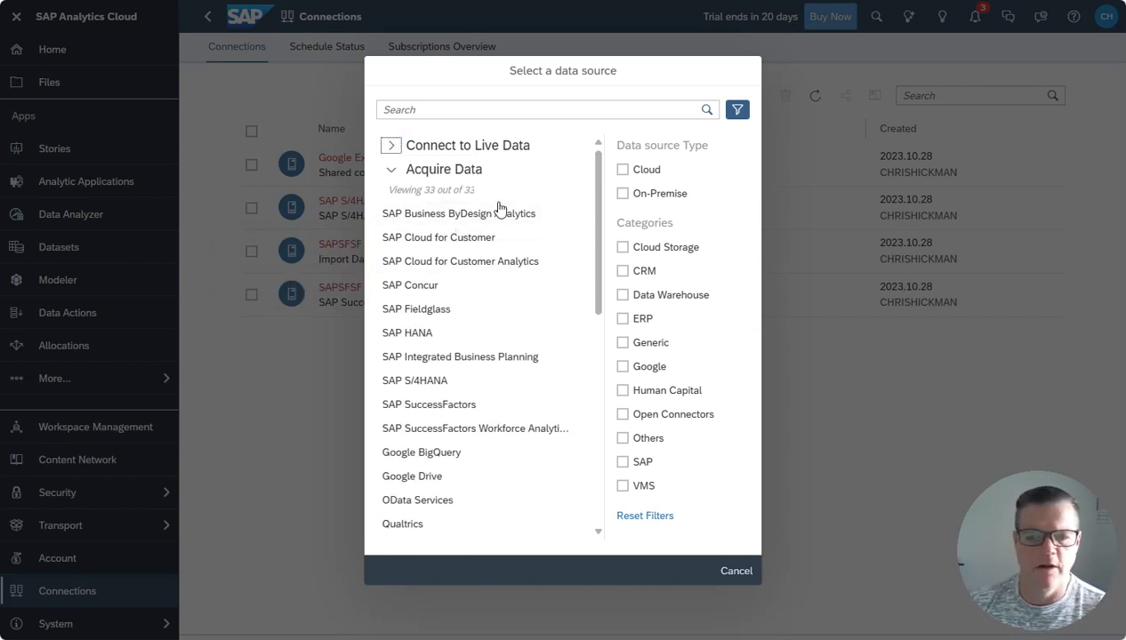
pyautogui.scroll(-1, 533, 249)
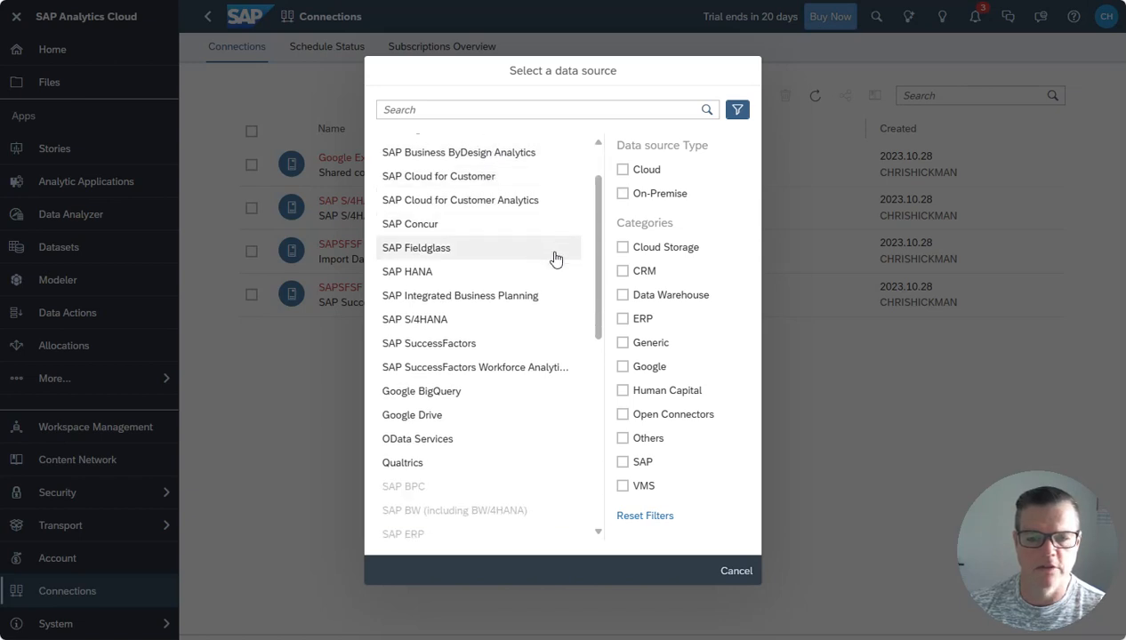
pyautogui.moveTo(598, 276); pyautogui.dragTo(599, 407)
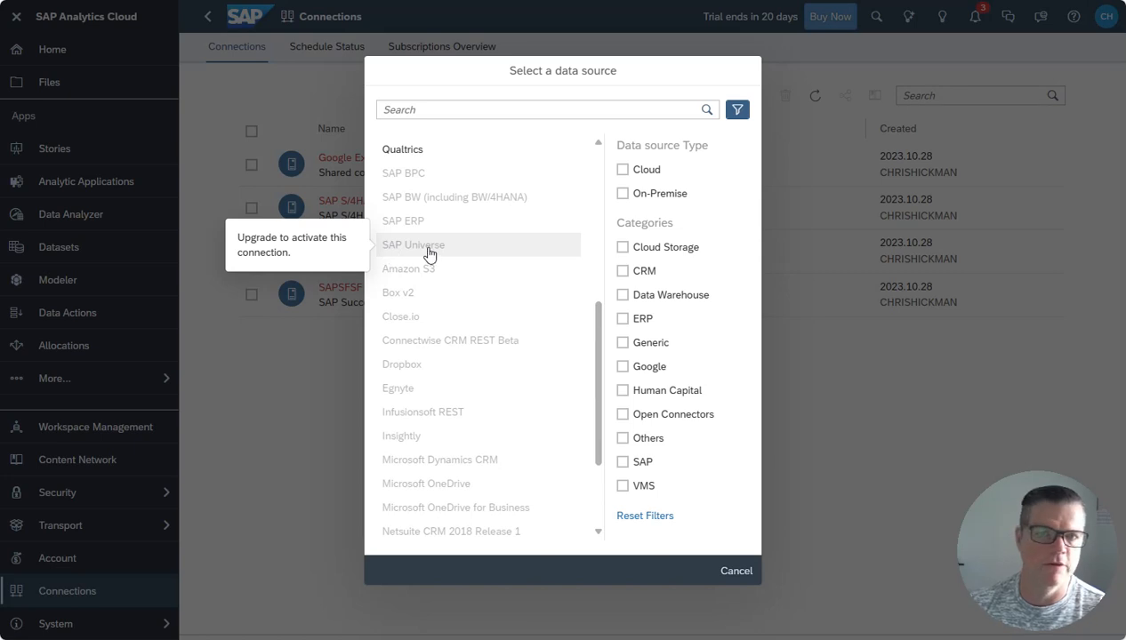
pyautogui.scroll(-4, 428, 255)
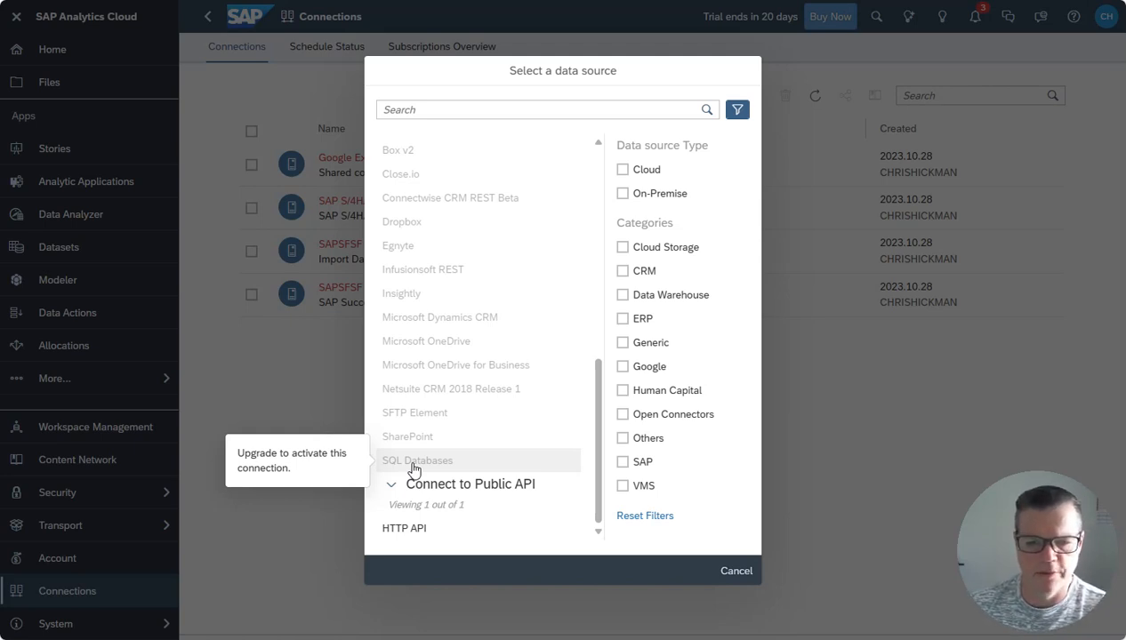
pyautogui.scroll(10, 414, 469)
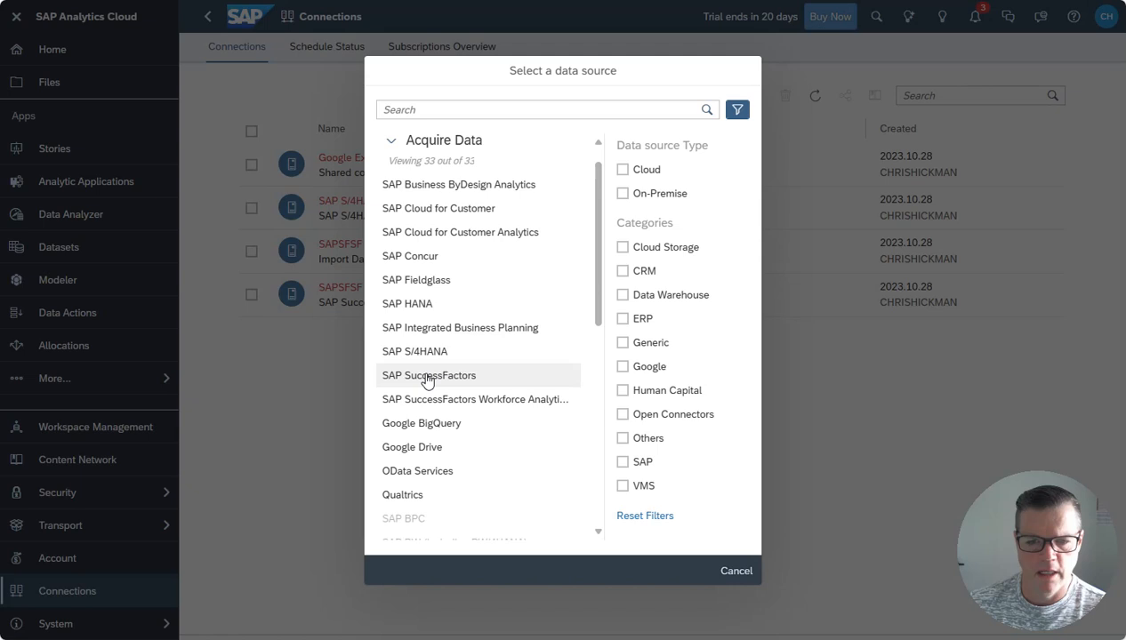
pyautogui.scroll(-3, 426, 380)
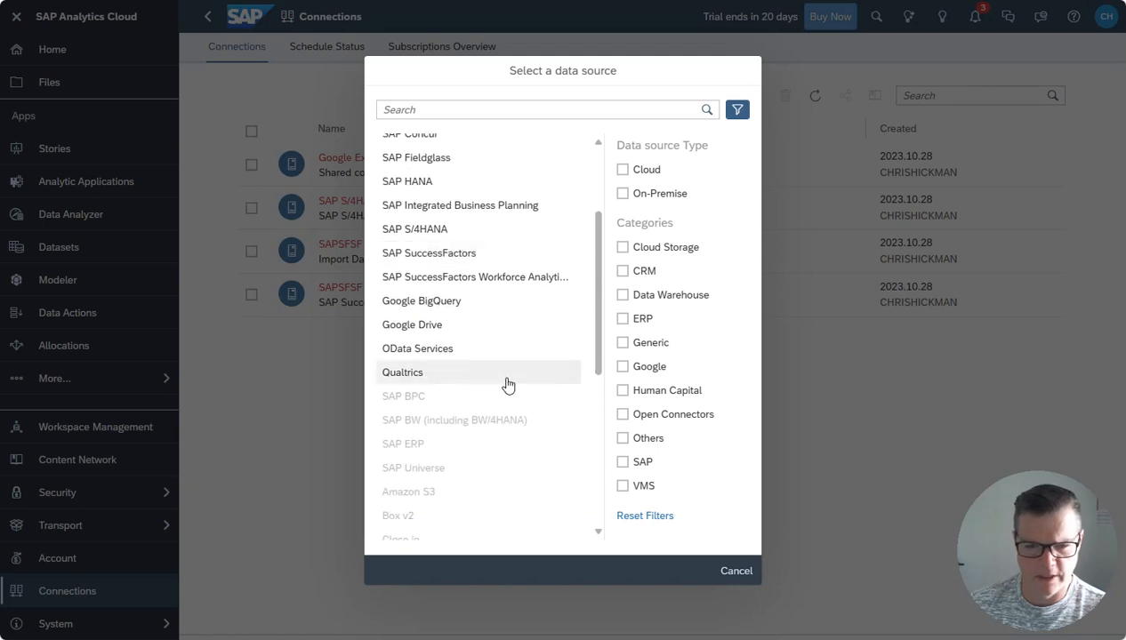
pyautogui.scroll(-6, 505, 385)
pyautogui.scroll(-3, 507, 384)
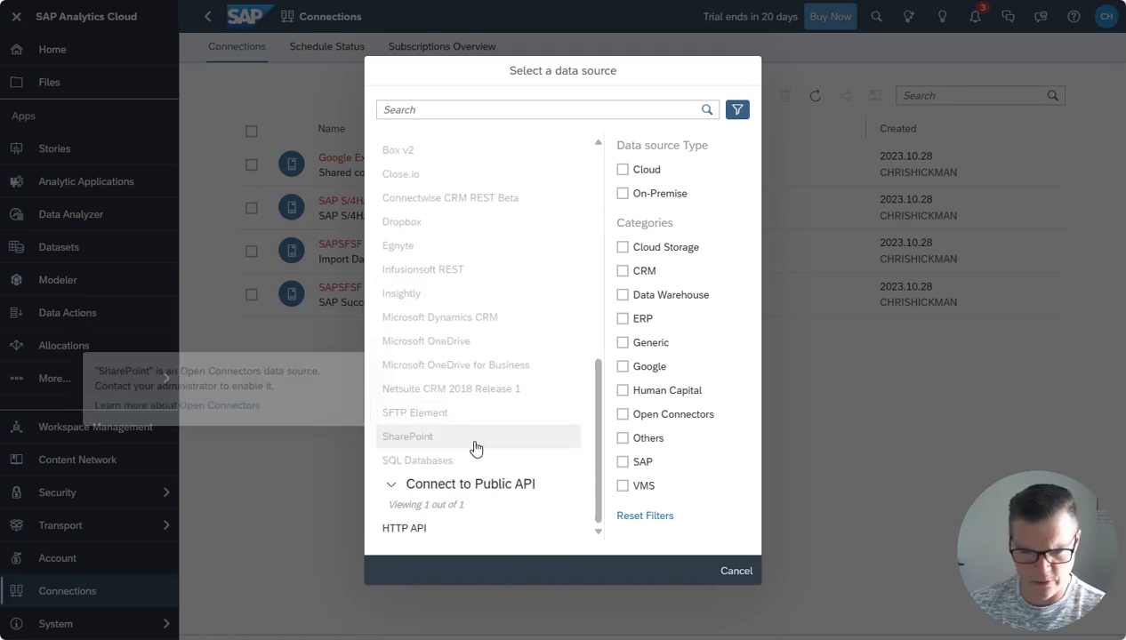
pyautogui.scroll(10, 450, 471)
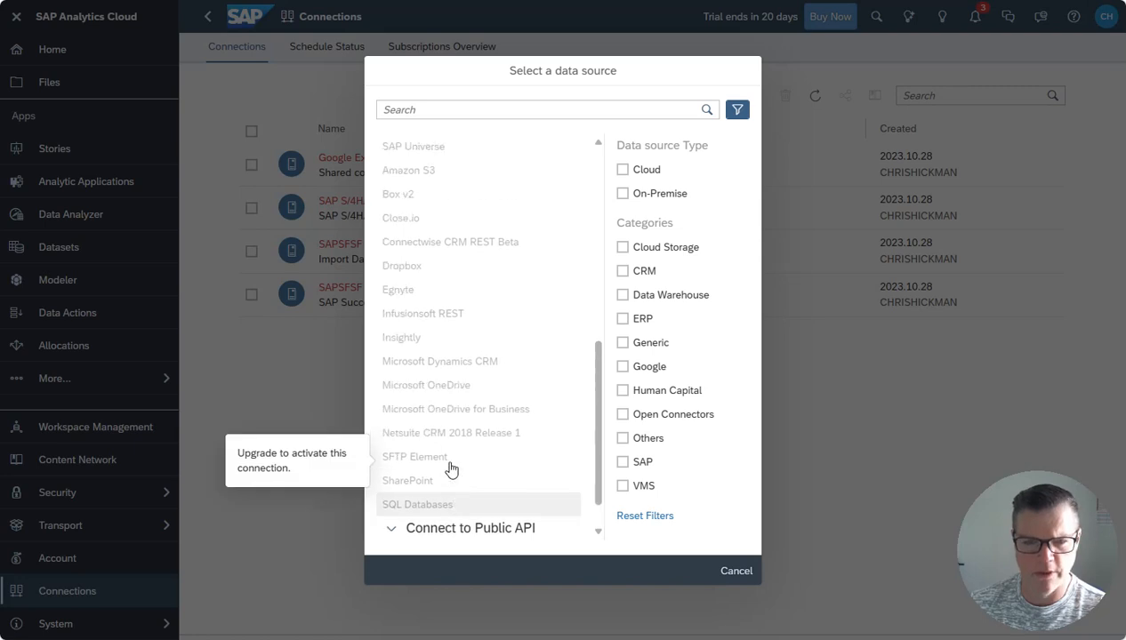
# - Search the data sources for "sales", then clear the search, check the HTTP API option and close the list
pyautogui.click(432, 104)
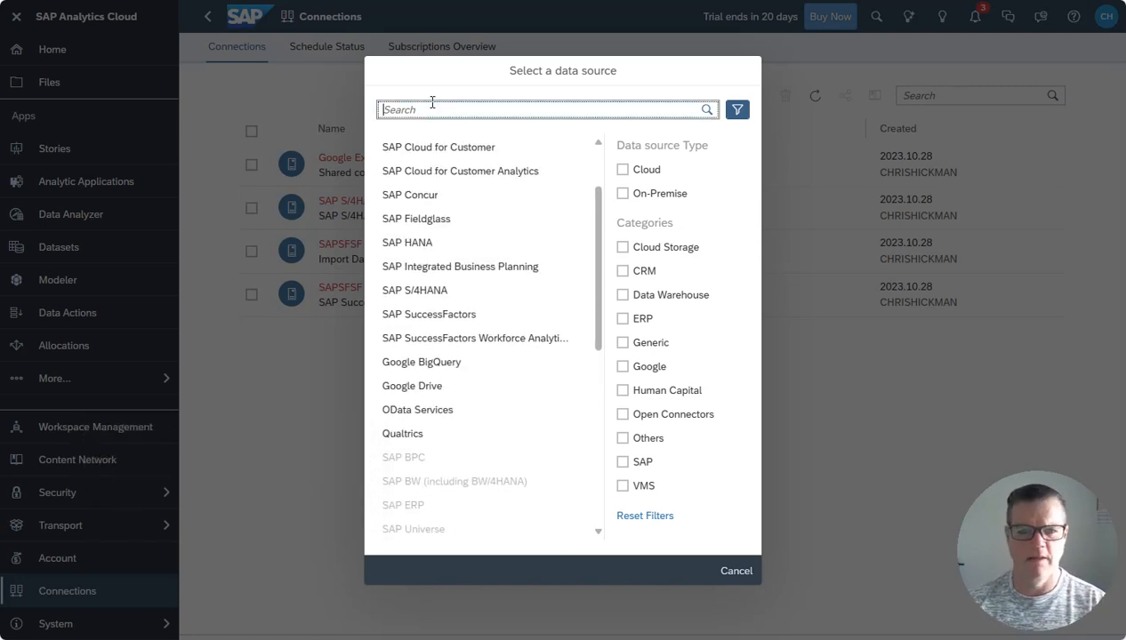
pyautogui.write('sales')
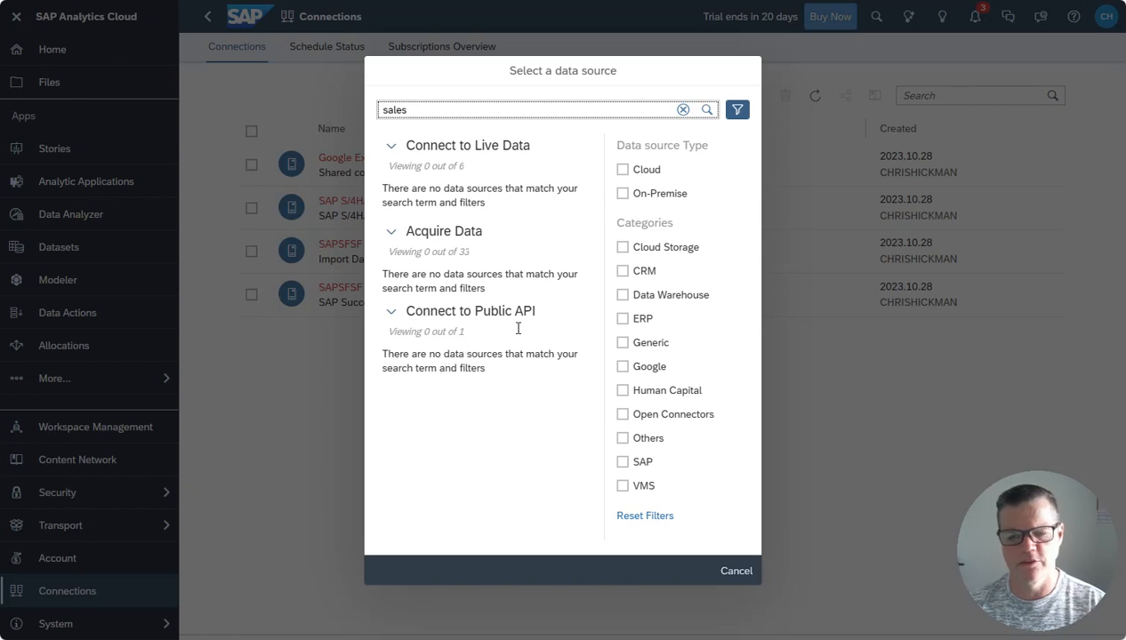
pyautogui.click(682, 110)
pyautogui.scroll(-10, 432, 443)
pyautogui.scroll(-1, 432, 443)
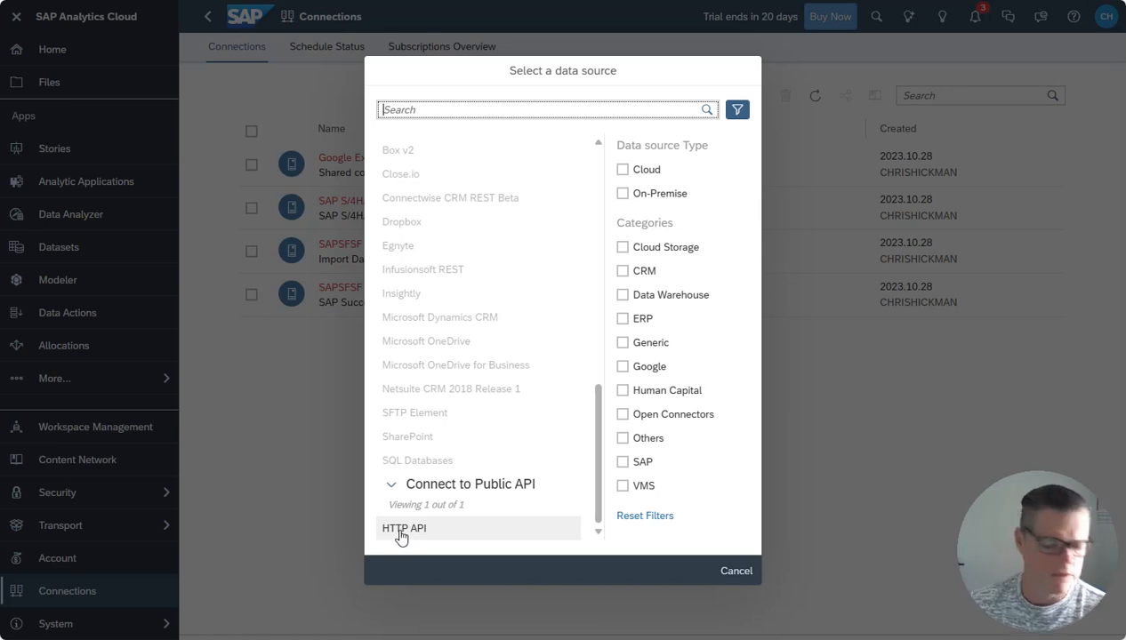
pyautogui.click(738, 574)
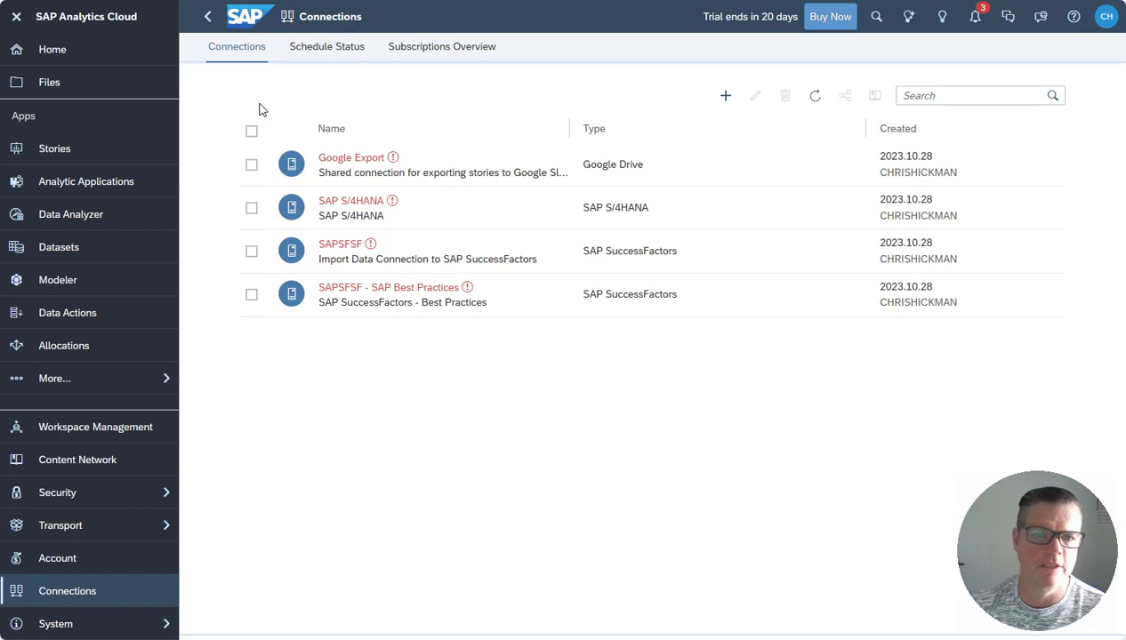
# - Reopen the new-connection data source list, review the Acquire Data sources down to SharePoint, and close it
pyautogui.click(726, 96)
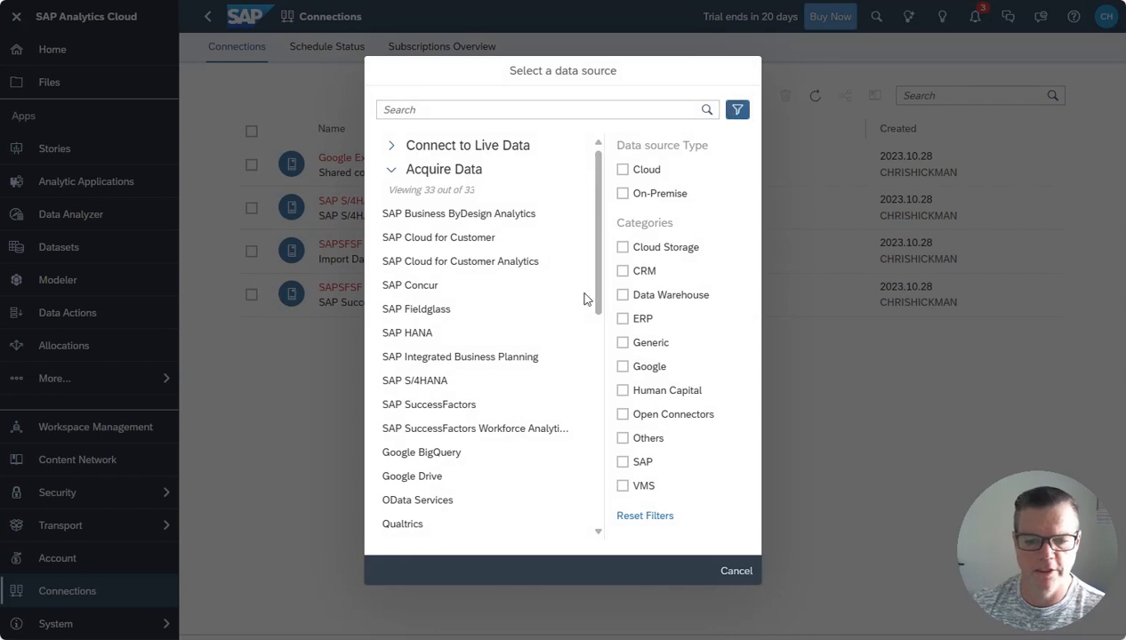
pyautogui.scroll(-3, 579, 303)
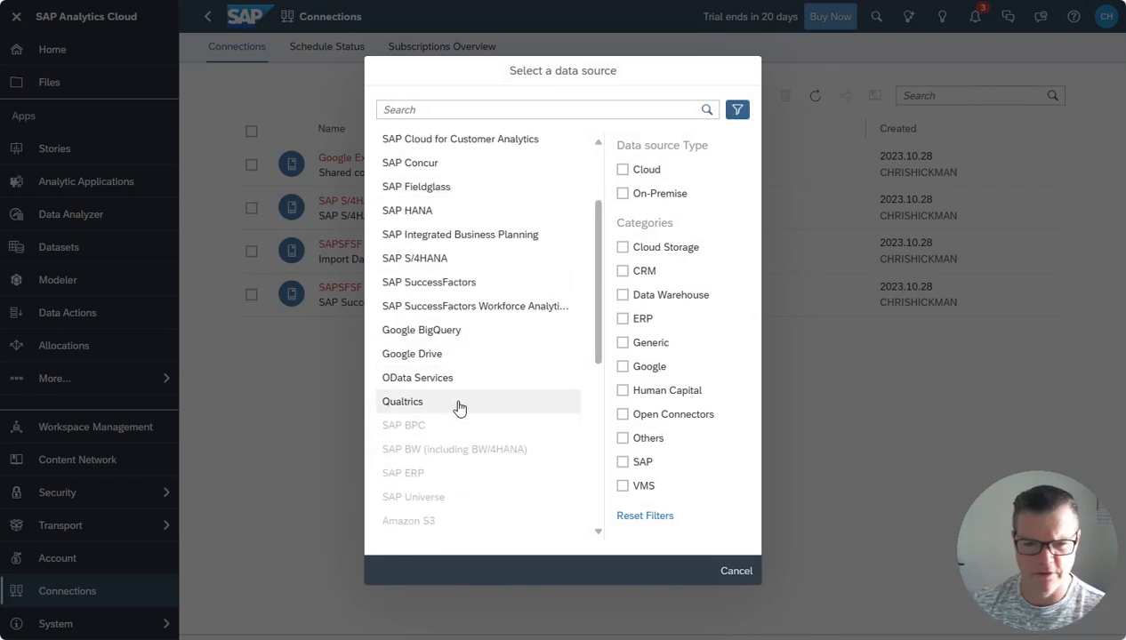
pyautogui.scroll(-3, 458, 408)
pyautogui.scroll(-3, 482, 423)
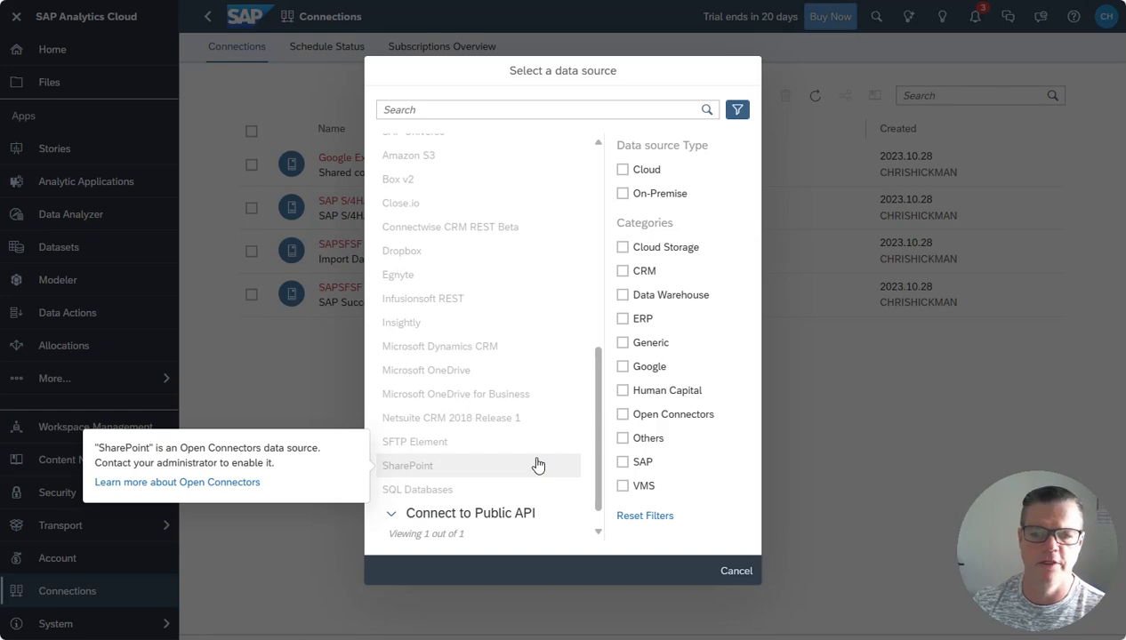
pyautogui.click(727, 576)
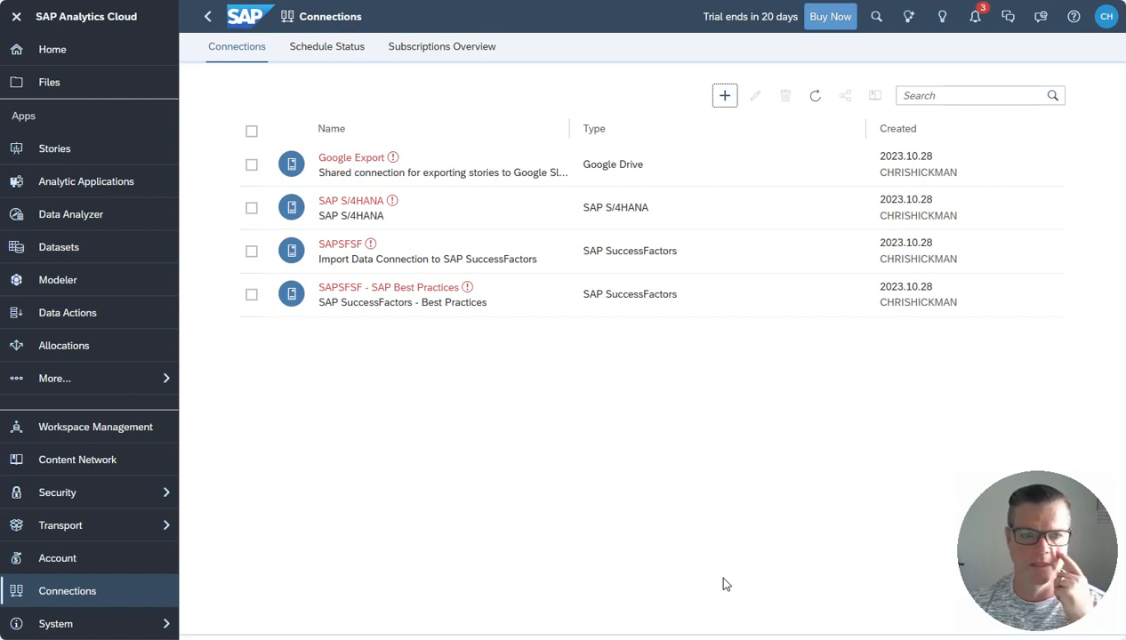
# - Create a new model in the Modeler, starting with data from a local file
pyautogui.click(67, 283)
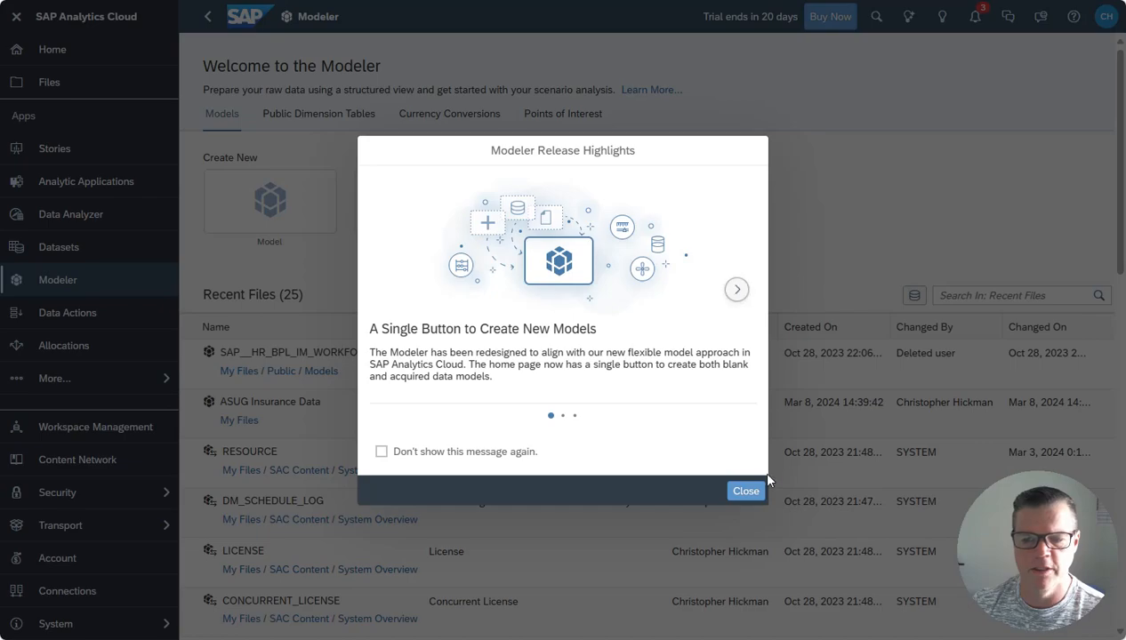
pyautogui.click(752, 498)
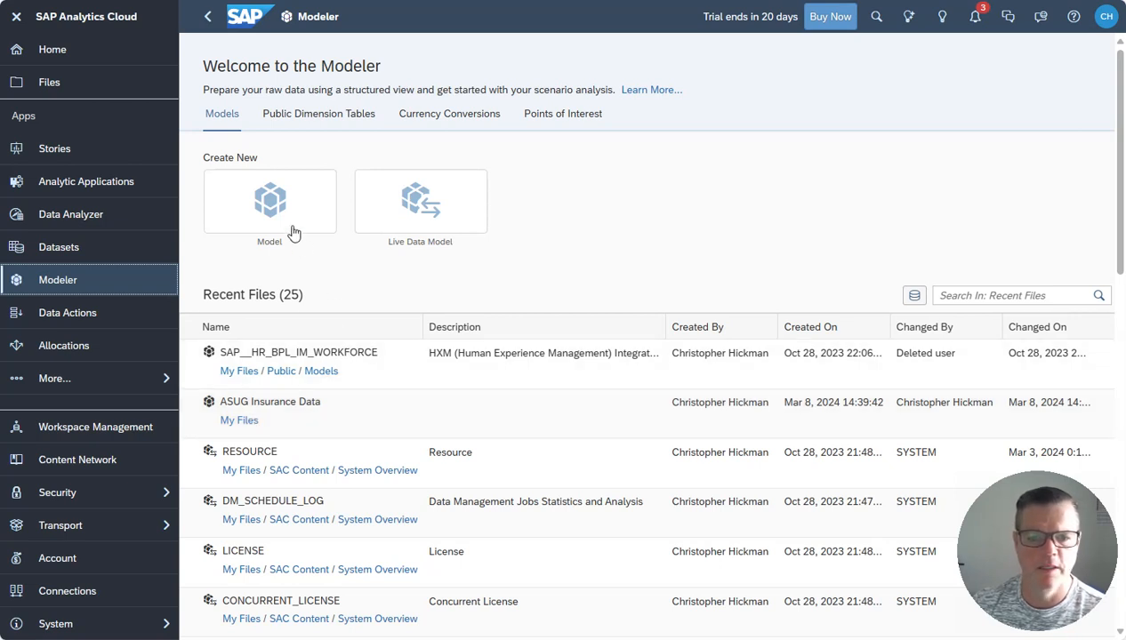
pyautogui.click(279, 212)
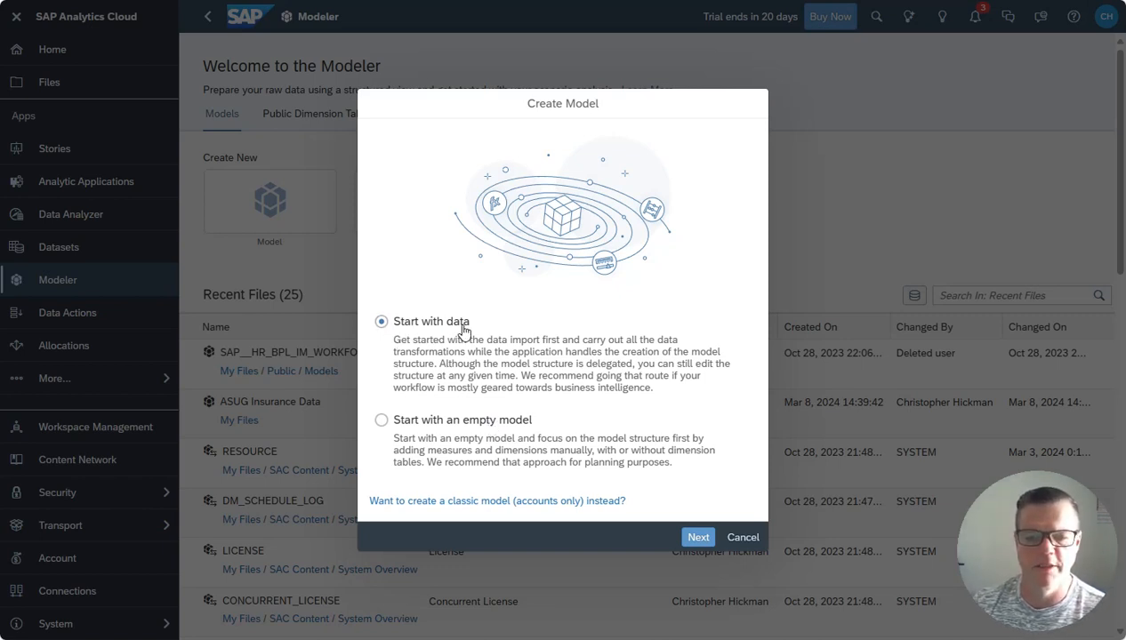
pyautogui.click(699, 539)
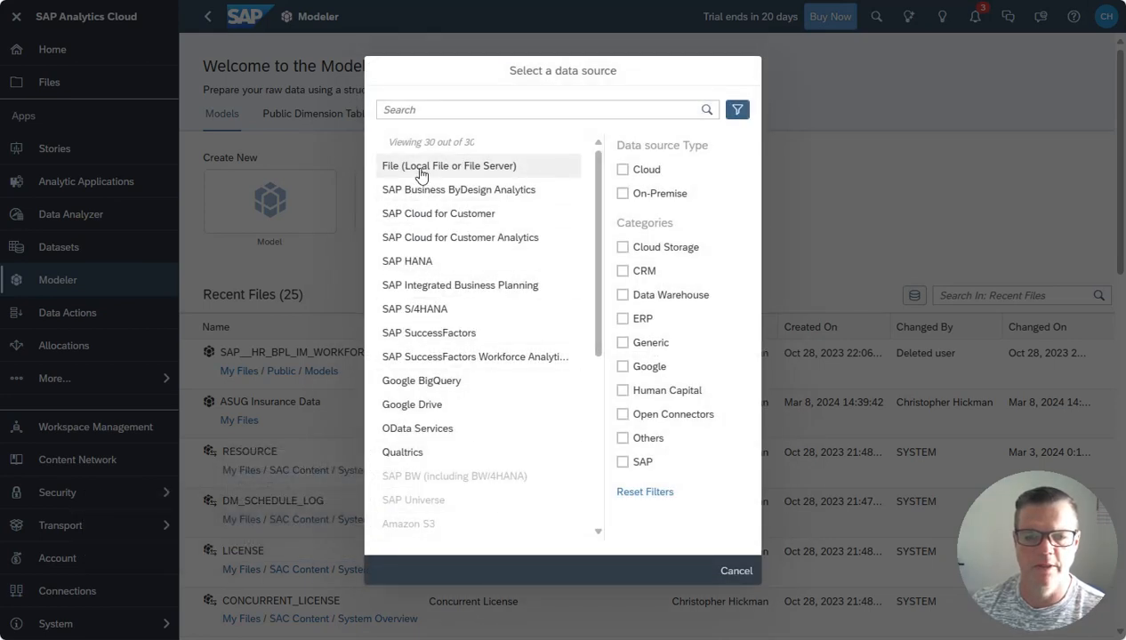
pyautogui.click(486, 176)
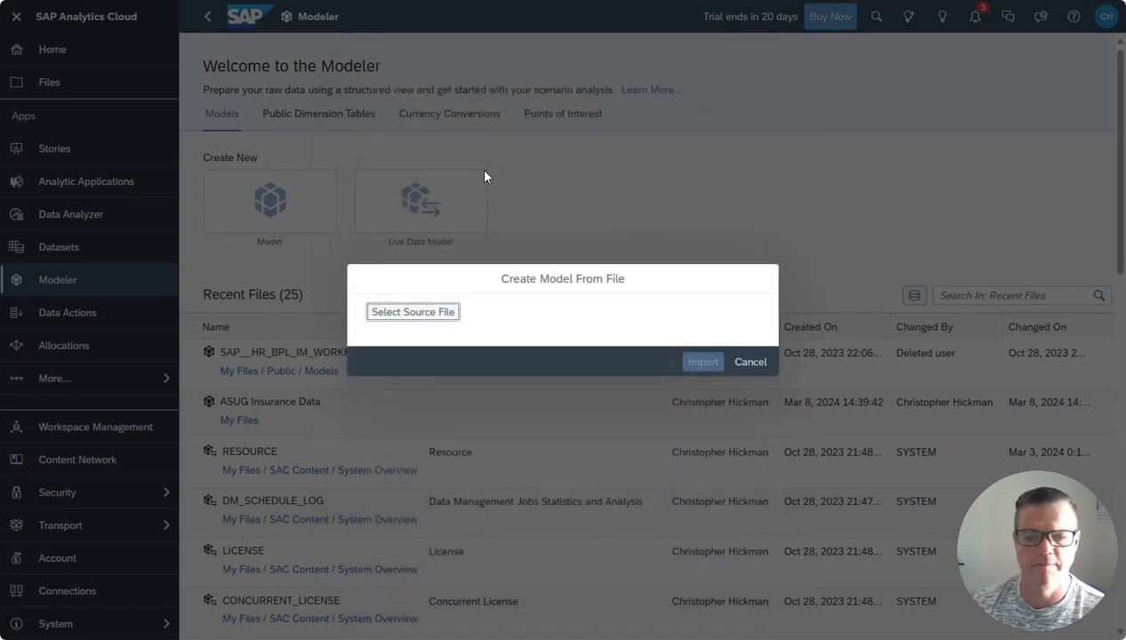
# - Select insurance_claims_today.xlsx from the Datasets folder under From Protivti as the model's source file
pyautogui.click(420, 322)
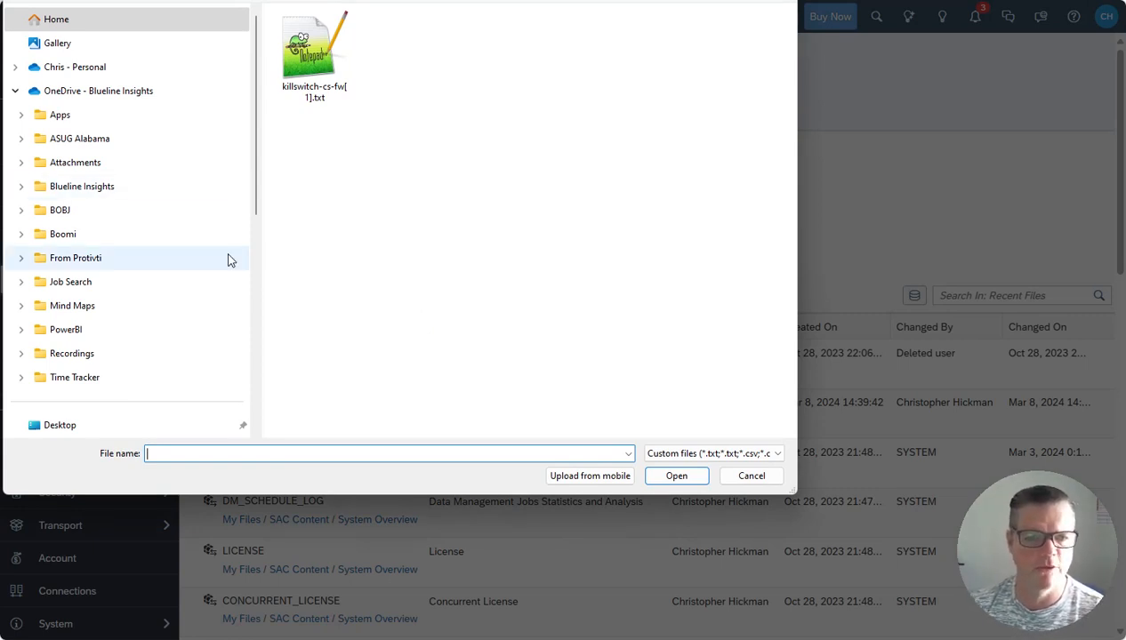
pyautogui.click(84, 260)
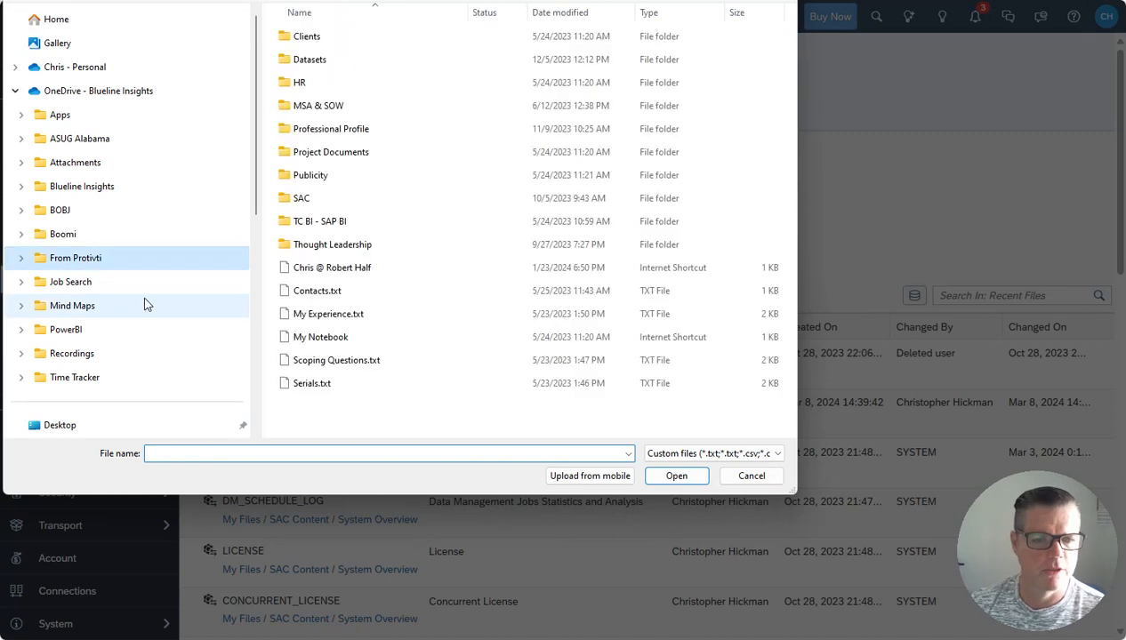
pyautogui.click(308, 68)
pyautogui.doubleClick(309, 67)
pyautogui.doubleClick(306, 53)
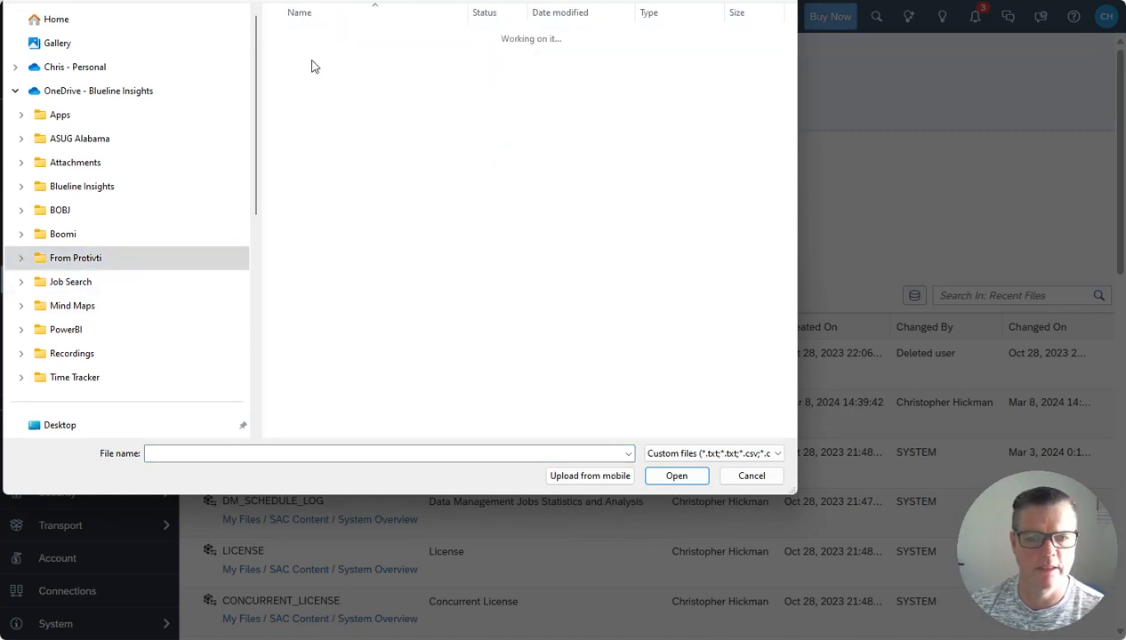
pyautogui.click(378, 105)
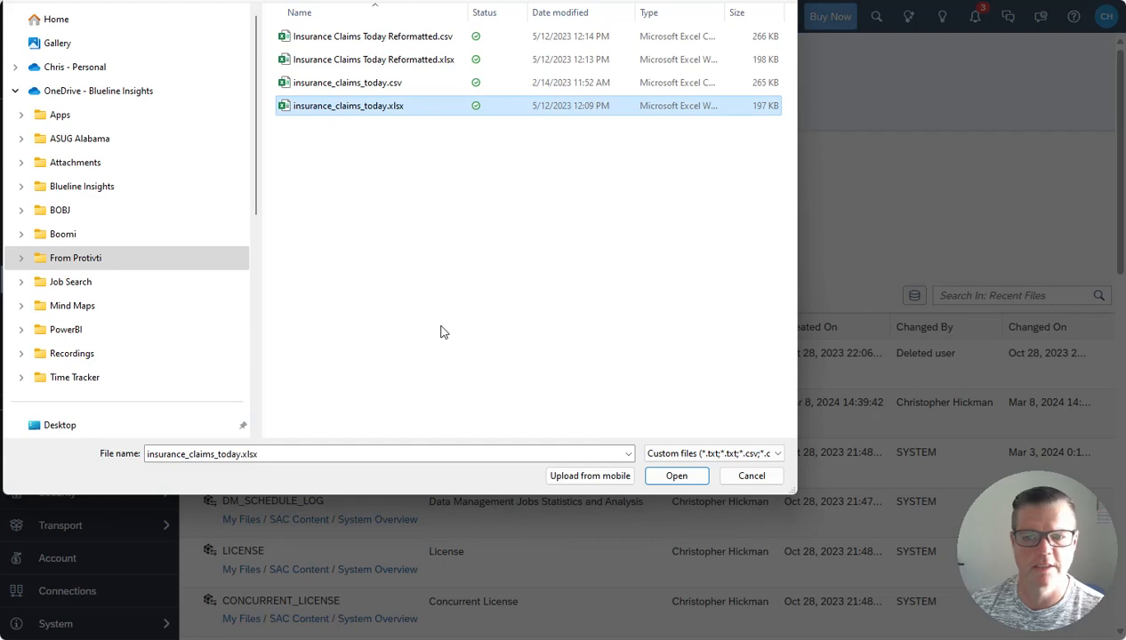
pyautogui.click(674, 476)
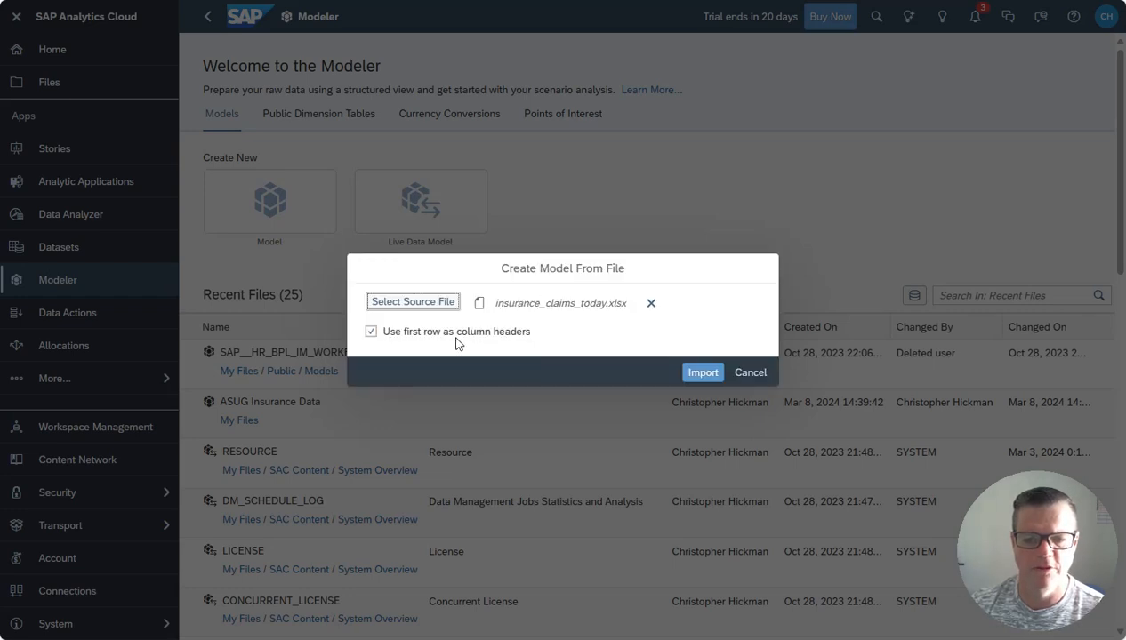
# - Import the selected source file using its first row as column headers, and collapse the generated Measures and Dimensions lists
pyautogui.click(708, 379)
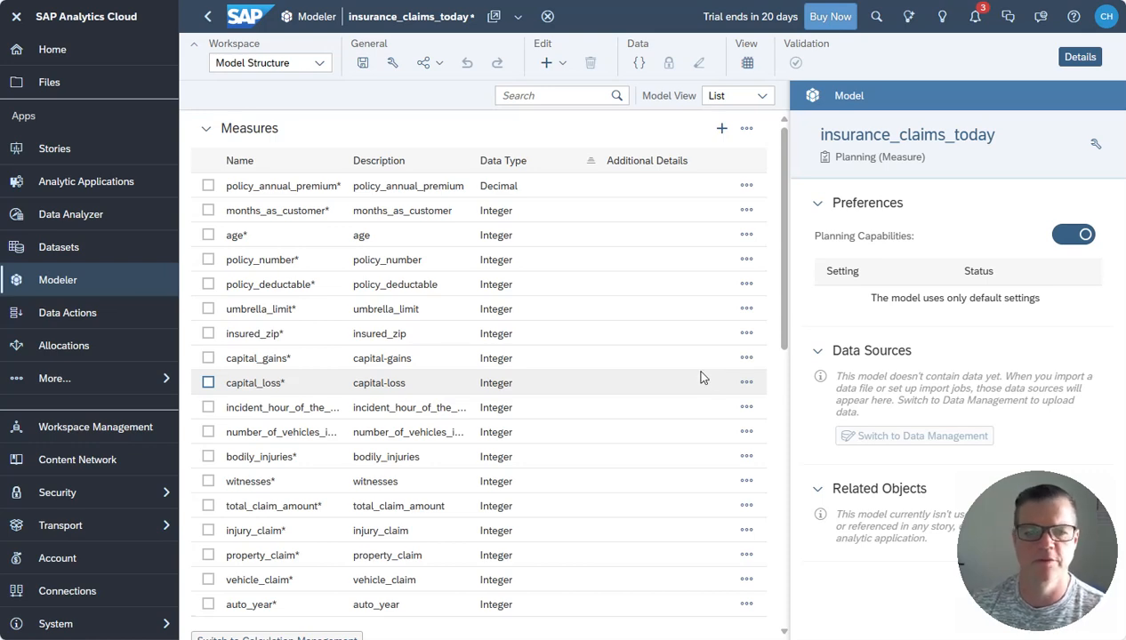
pyautogui.scroll(-4, 272, 200)
pyautogui.scroll(4, 275, 178)
pyautogui.click(202, 130)
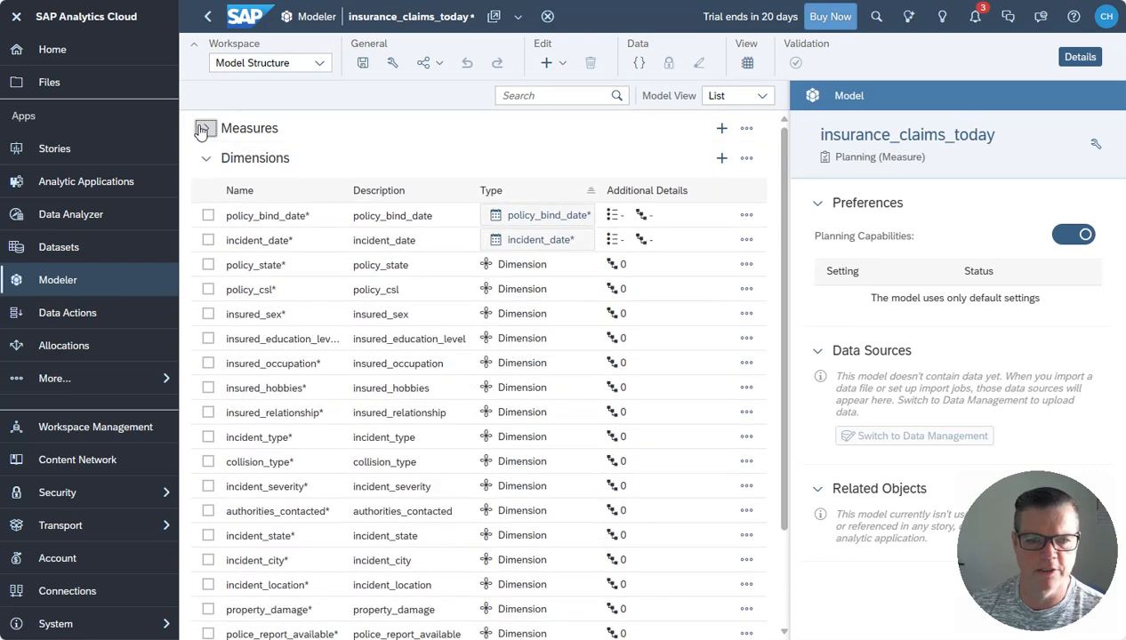
pyautogui.click(205, 161)
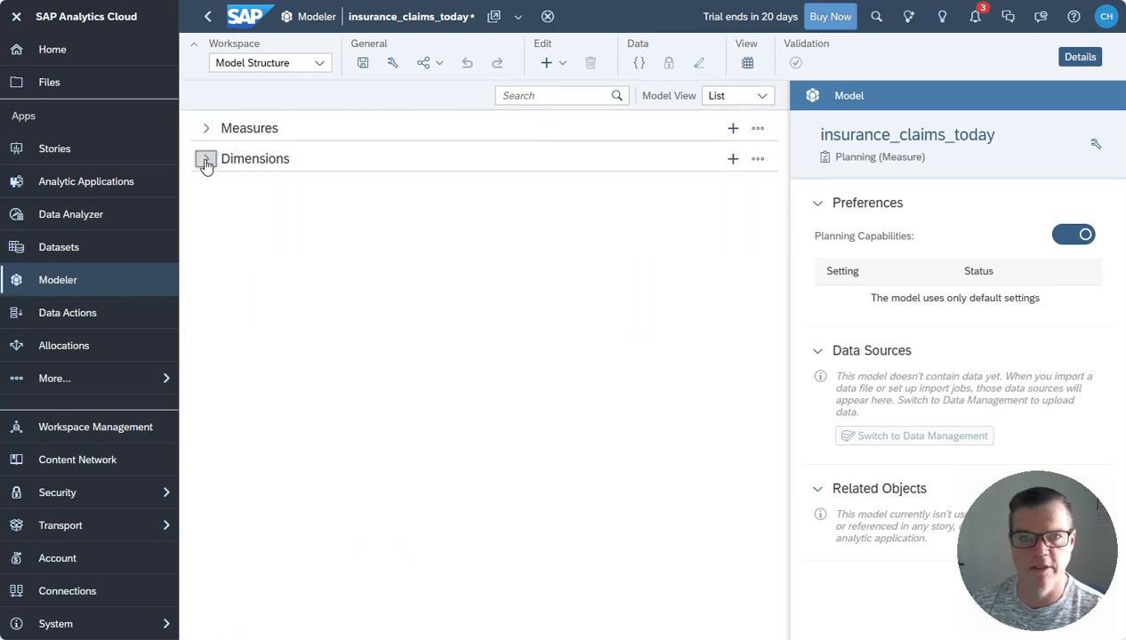
# - Expand the Measures list and examine the auto_year measure's properties and data type, then clear its selection
pyautogui.click(205, 130)
pyautogui.scroll(-1, 307, 294)
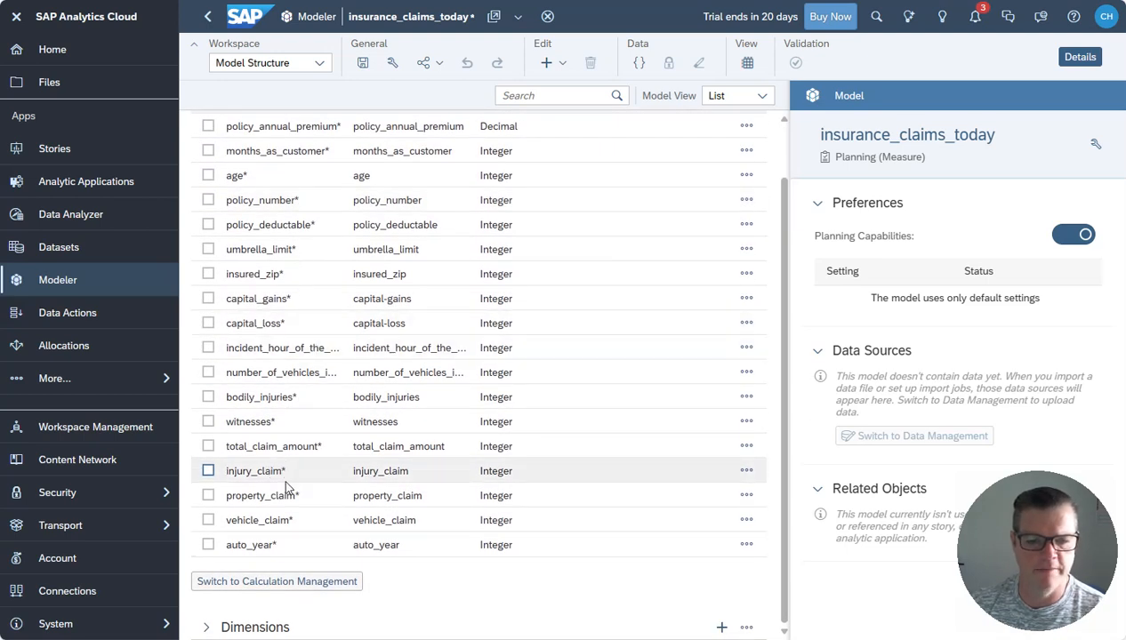
pyautogui.click(236, 545)
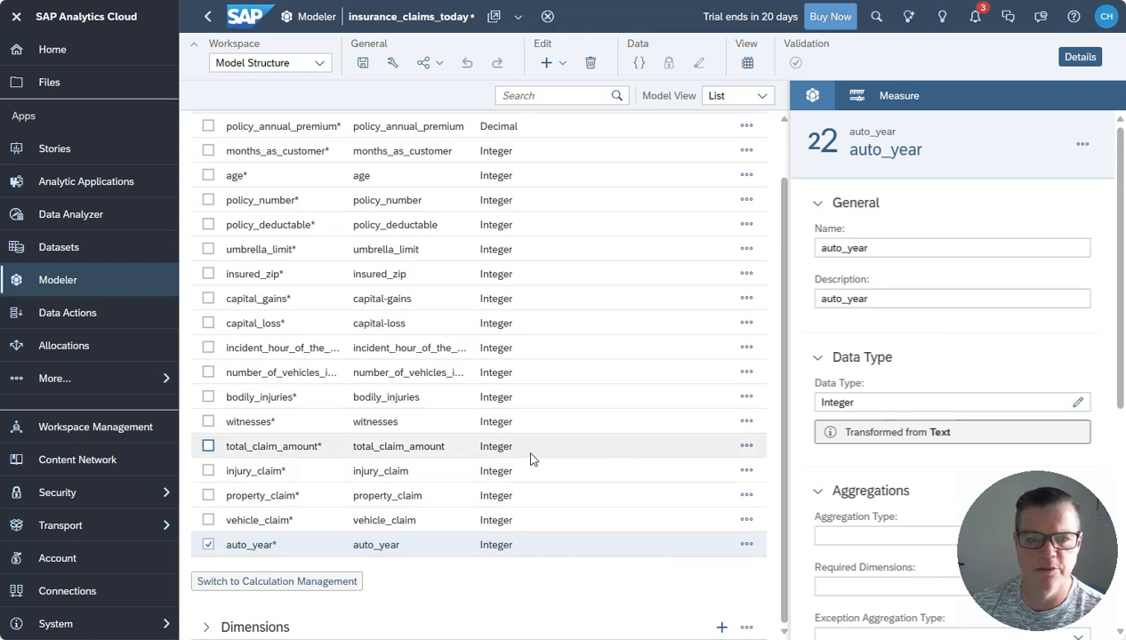
pyautogui.scroll(-5, 879, 377)
pyautogui.scroll(5, 879, 377)
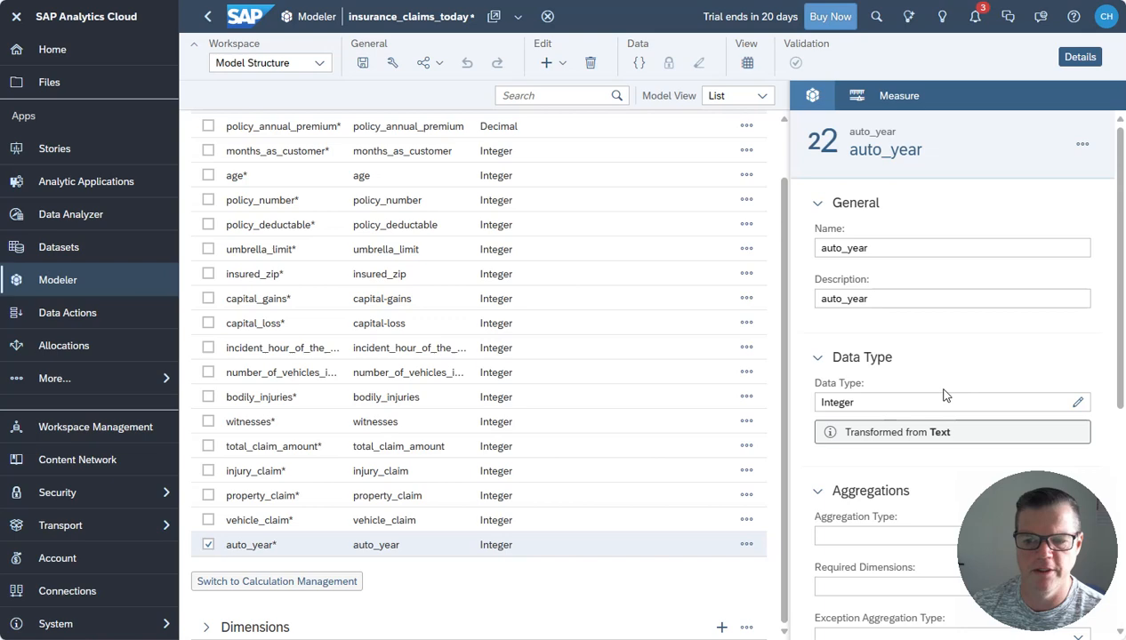
pyautogui.click(208, 544)
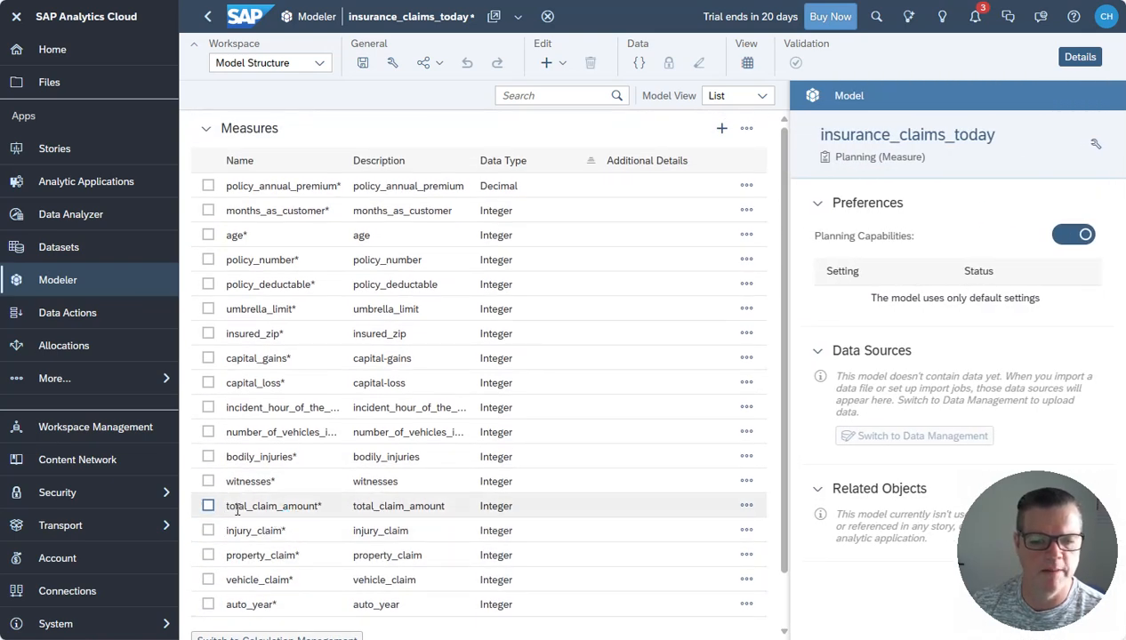
# - Collapse the measures and review the full list of dimensions detected from the file
pyautogui.scroll(-2, 247, 506)
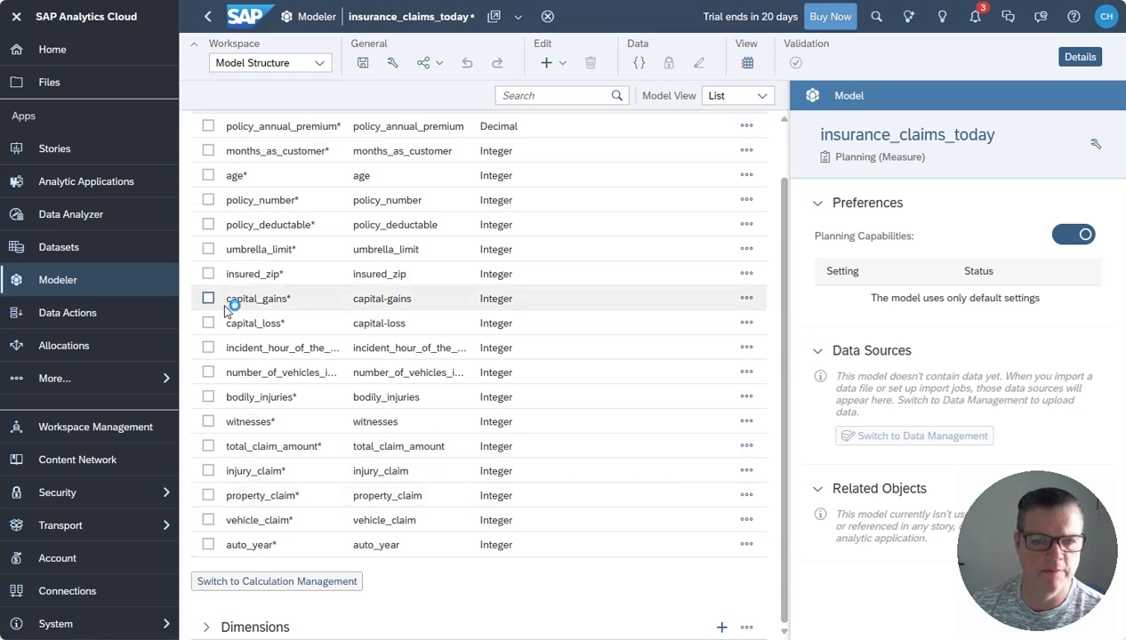
pyautogui.scroll(2, 229, 299)
pyautogui.click(205, 130)
pyautogui.click(205, 160)
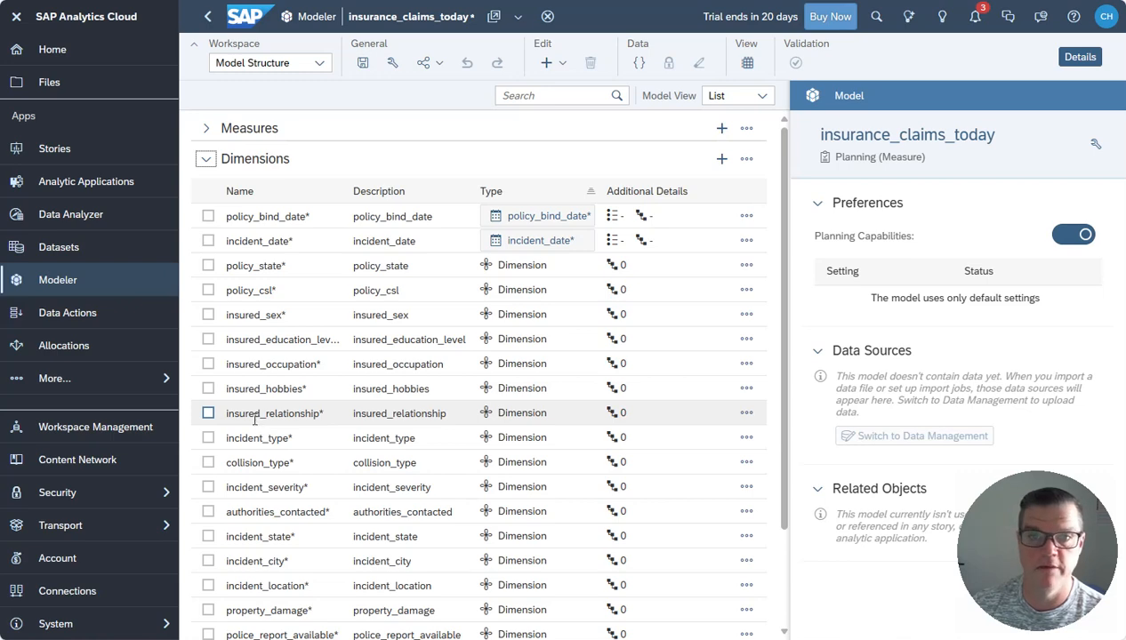
pyautogui.scroll(-3, 249, 427)
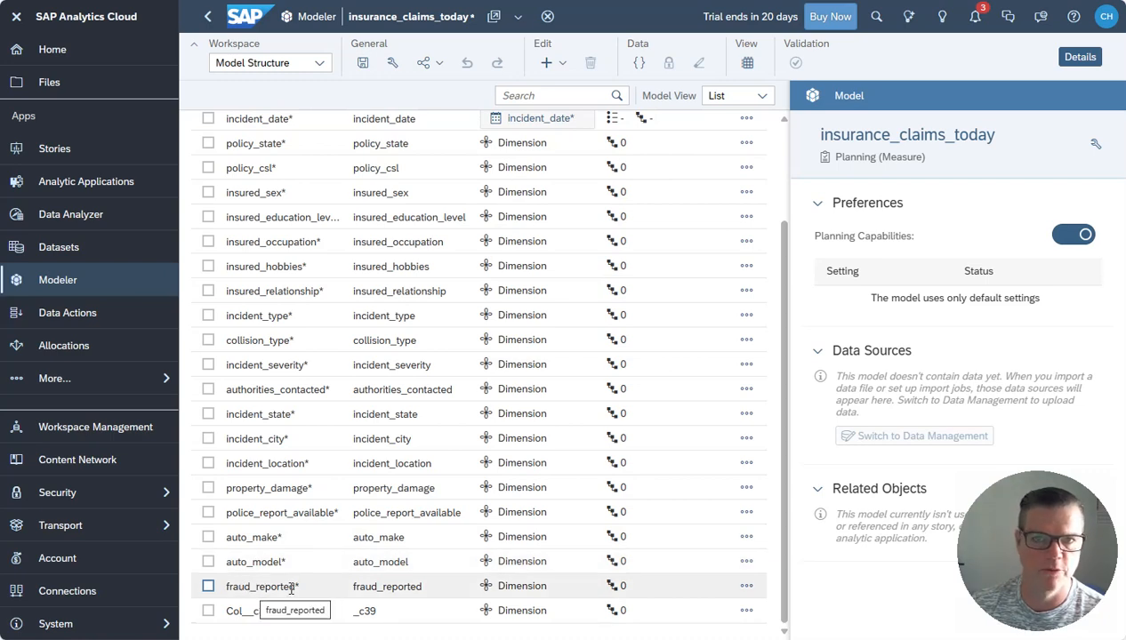
pyautogui.scroll(3, 291, 588)
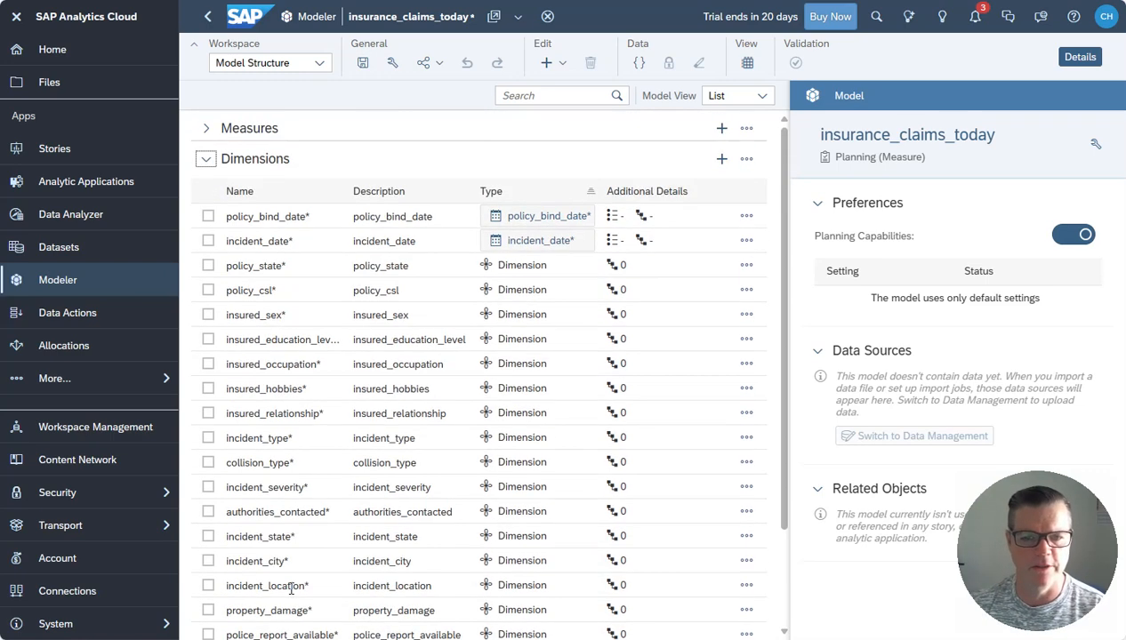
# - Change the description of the fraud_reported dimension to "Fraud Reported"
pyautogui.scroll(-3, 311, 374)
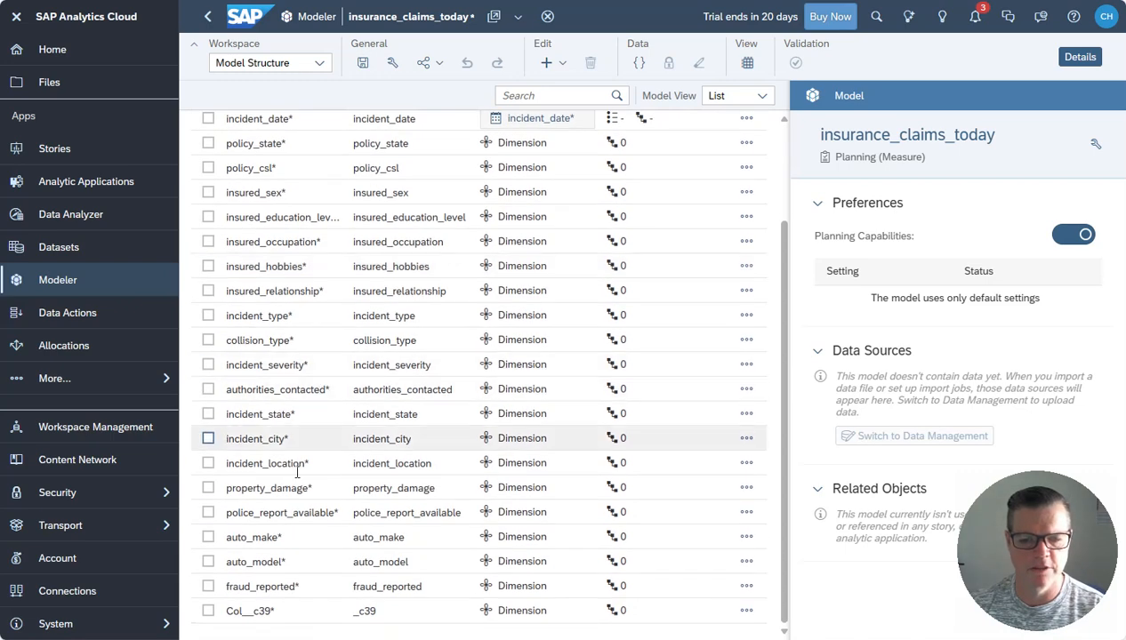
pyautogui.click(336, 589)
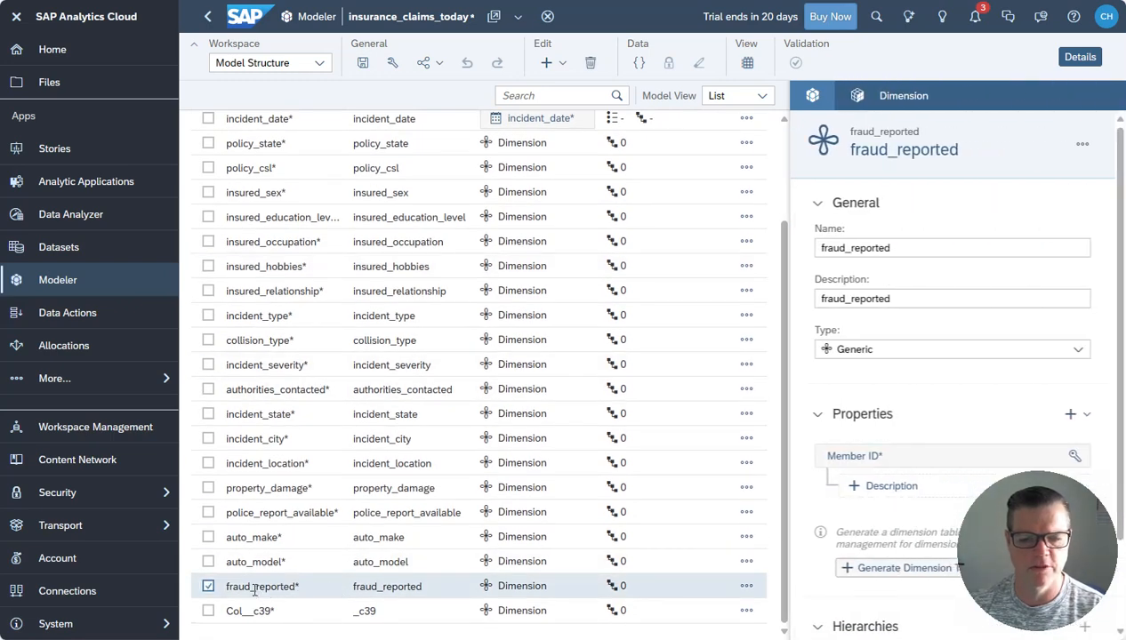
pyautogui.click(892, 298)
pyautogui.hotkey('ctrl', 'a')
pyautogui.write('Frau')
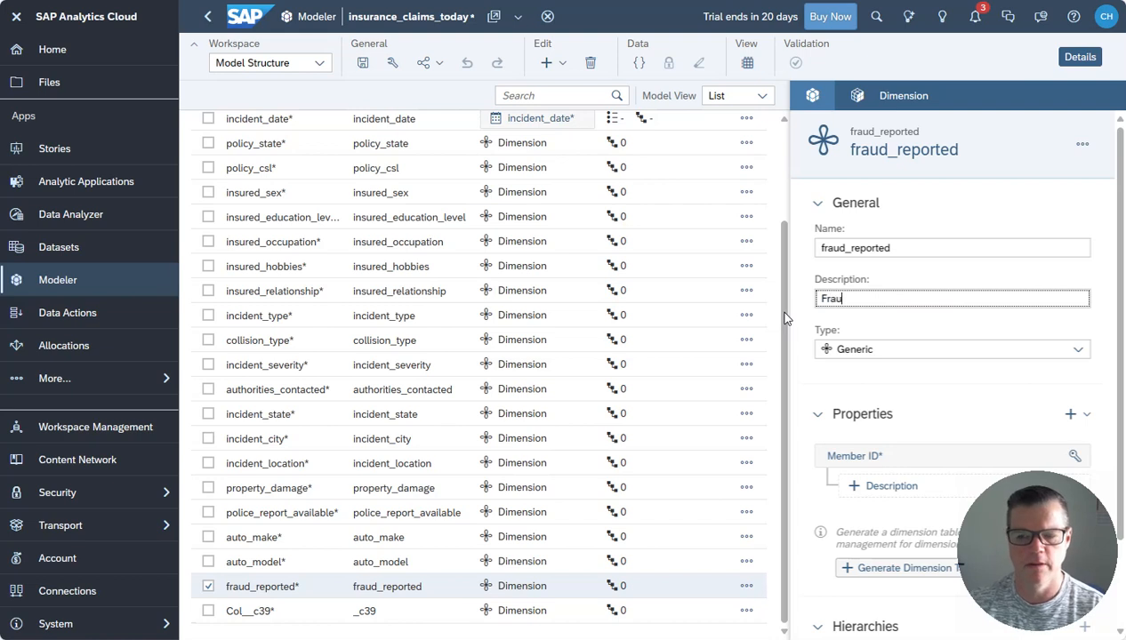
pyautogui.write('d Reported')
pyautogui.press('Return')
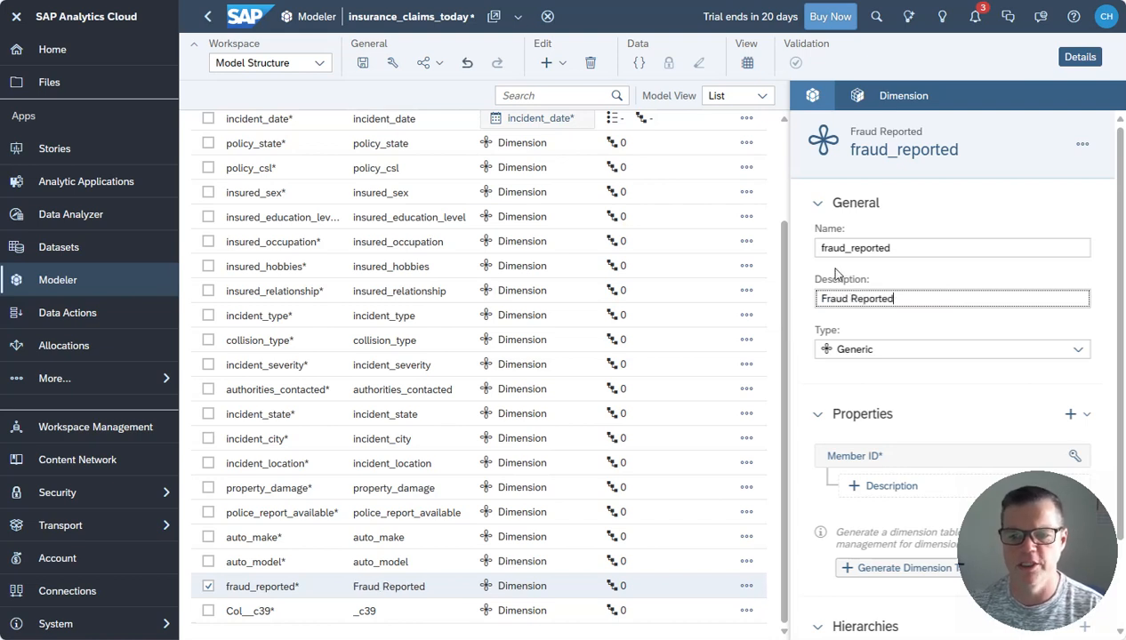
pyautogui.click(877, 327)
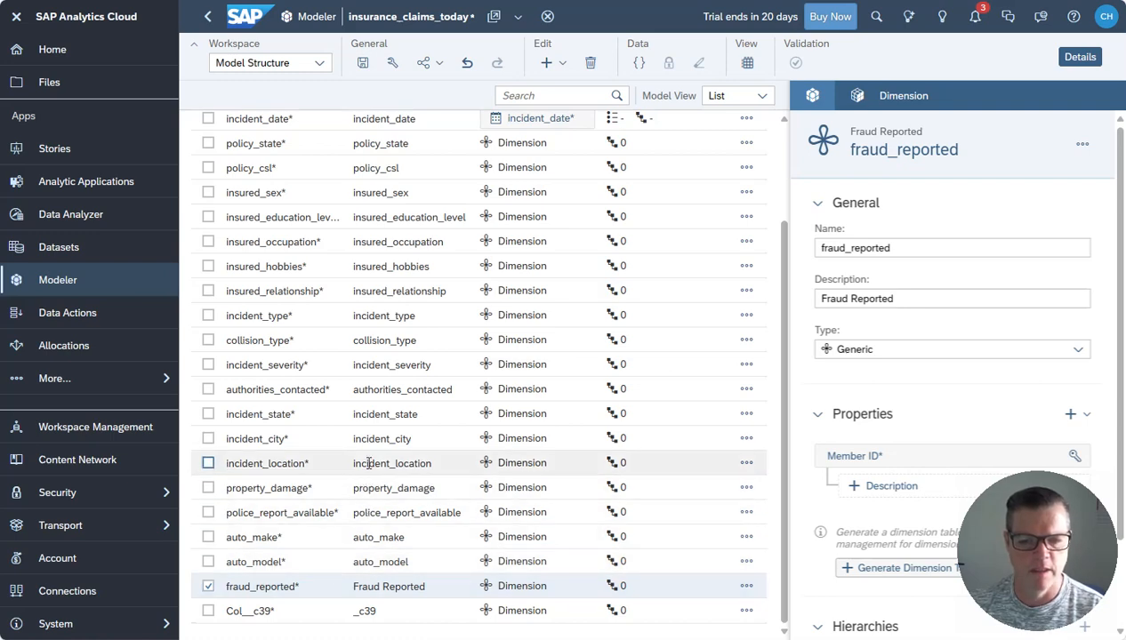
# - Change the description of the incident_state dimension to "Incident State"
pyautogui.scroll(2, 369, 463)
pyautogui.click(368, 494)
pyautogui.click(905, 299)
pyautogui.hotkey('ctrl', 'a')
pyautogui.press('BackSpace')
pyautogui.write('Incid')
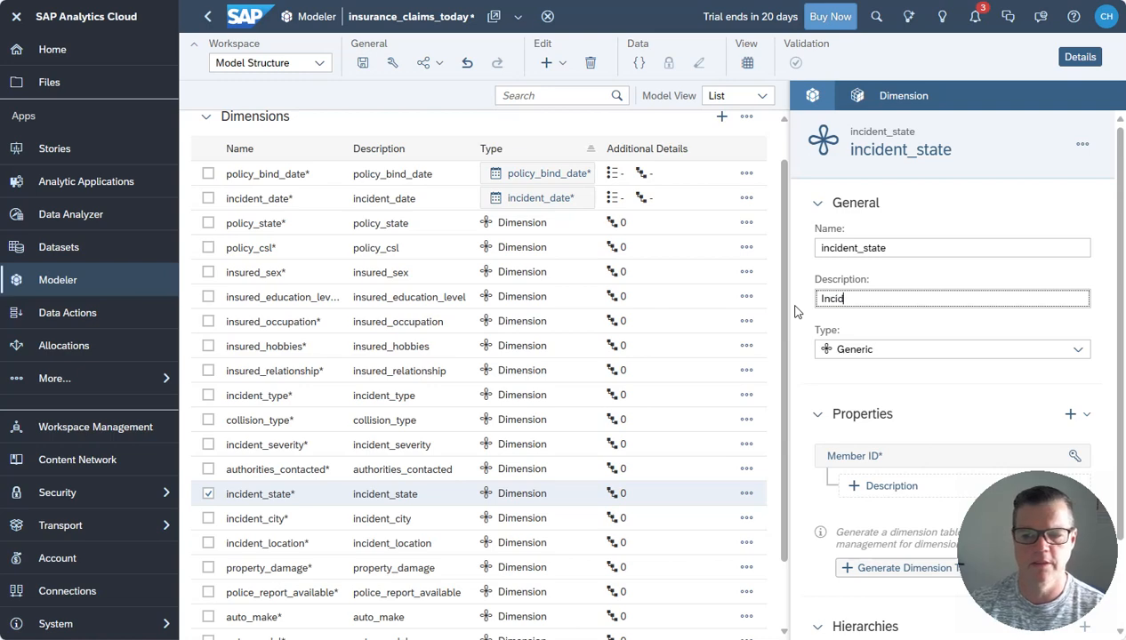
pyautogui.write('ent Stte')
pyautogui.press('BackSpace')
pyautogui.press('BackSpace')
pyautogui.write('ate')
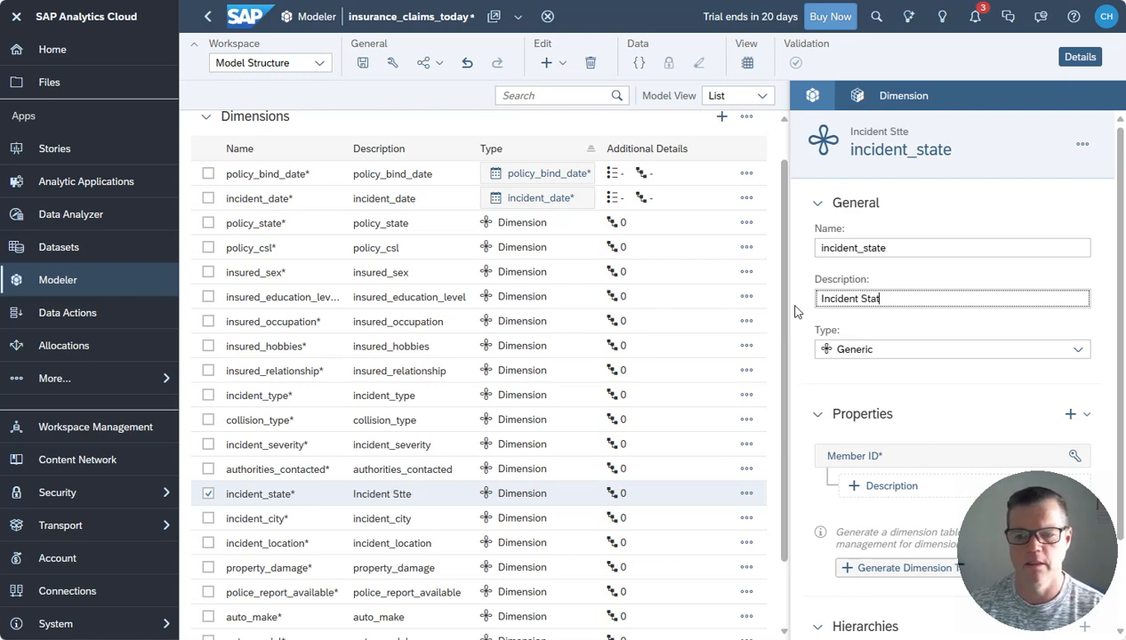
pyautogui.press('Tab')
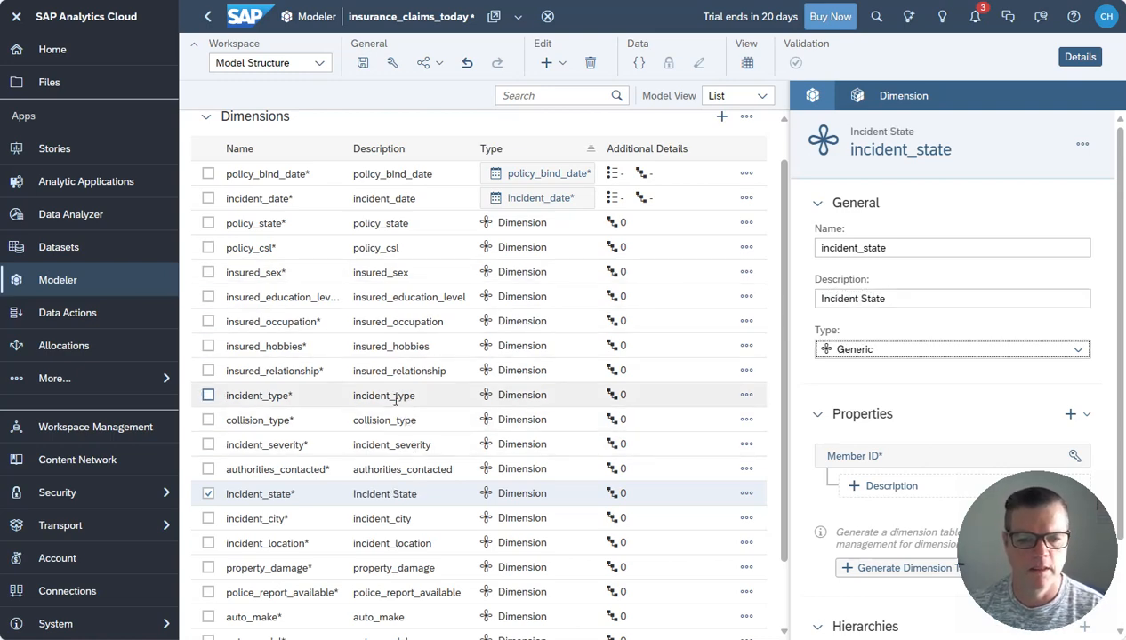
# - Expand the Measures list and change the description of the total_claim_amount measure to "Total Claim Amount"
pyautogui.scroll(1, 400, 393)
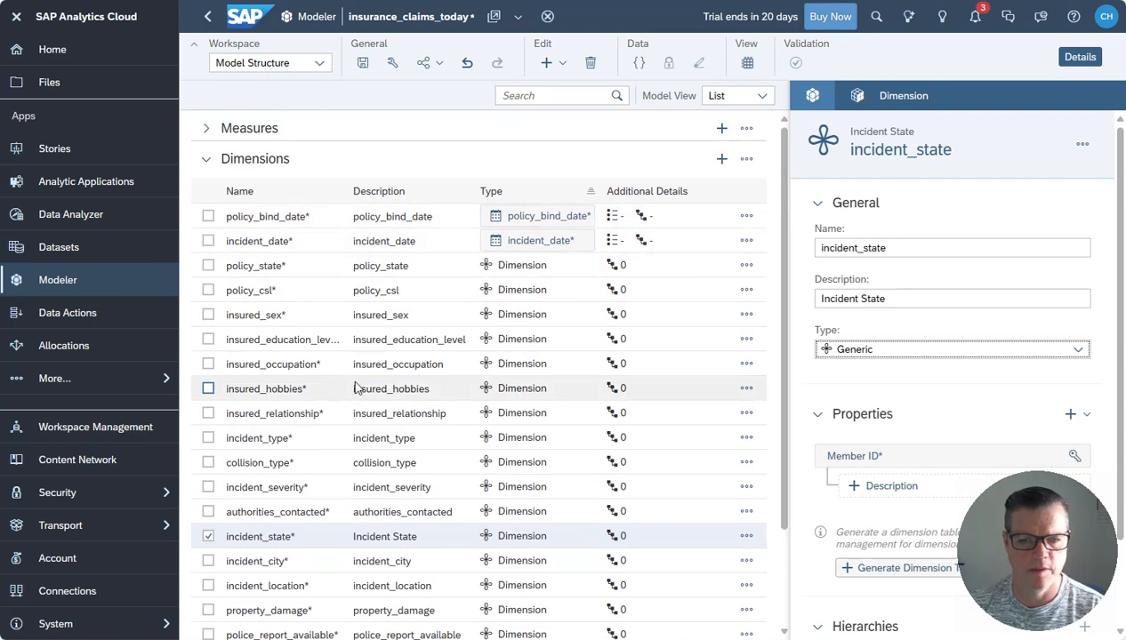
pyautogui.click(206, 128)
pyautogui.click(437, 509)
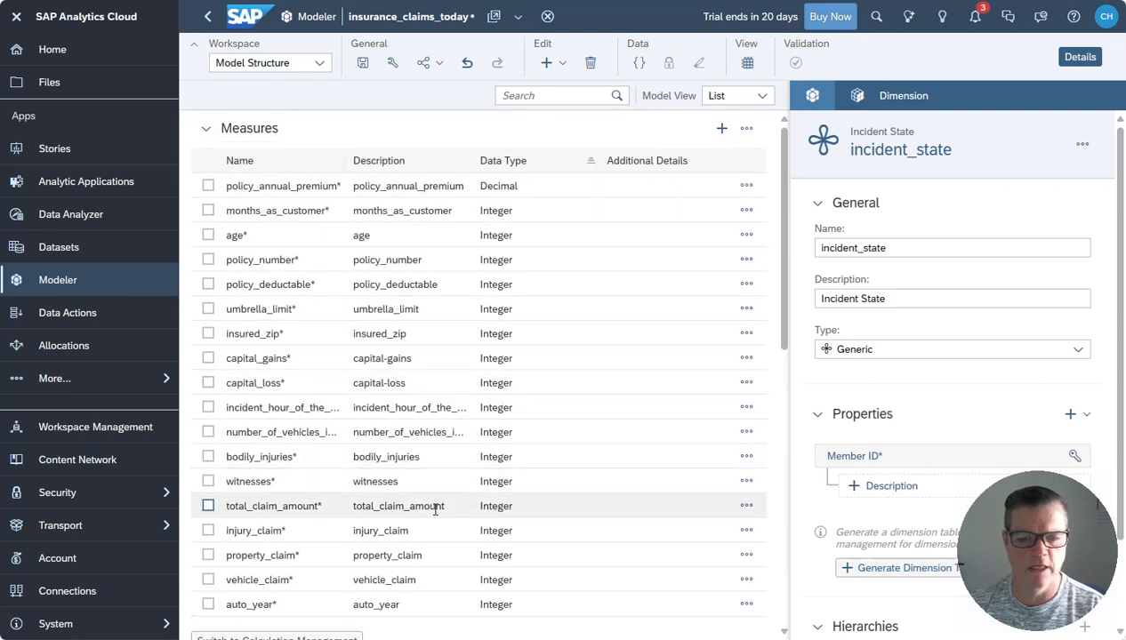
pyautogui.moveTo(959, 303); pyautogui.dragTo(743, 308)
pyautogui.write('To')
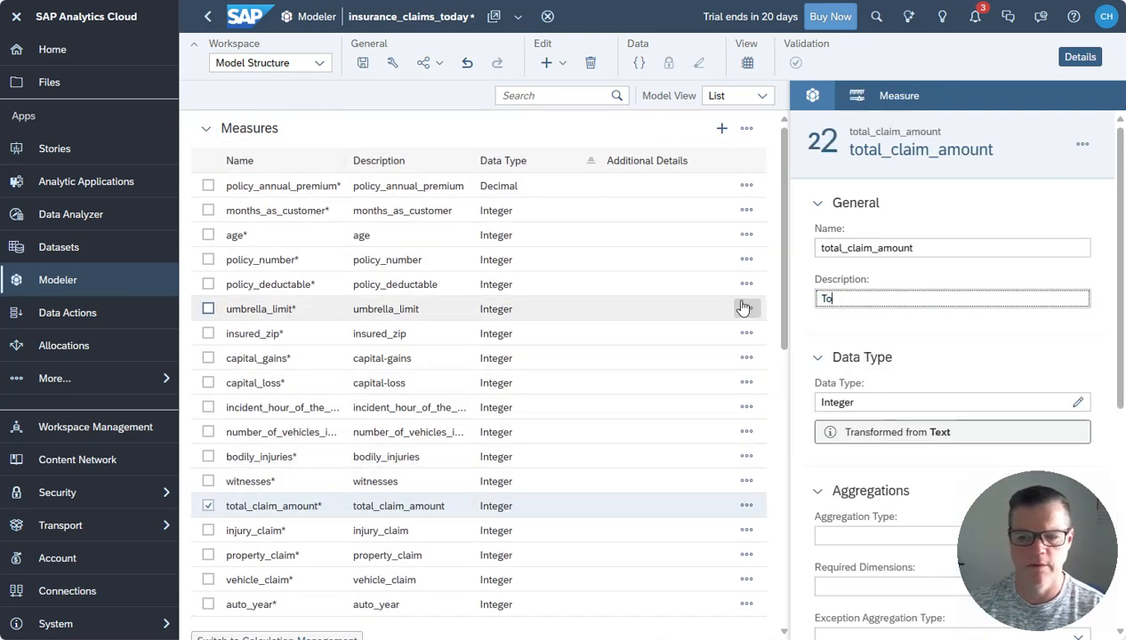
pyautogui.write('tal Claim Amount')
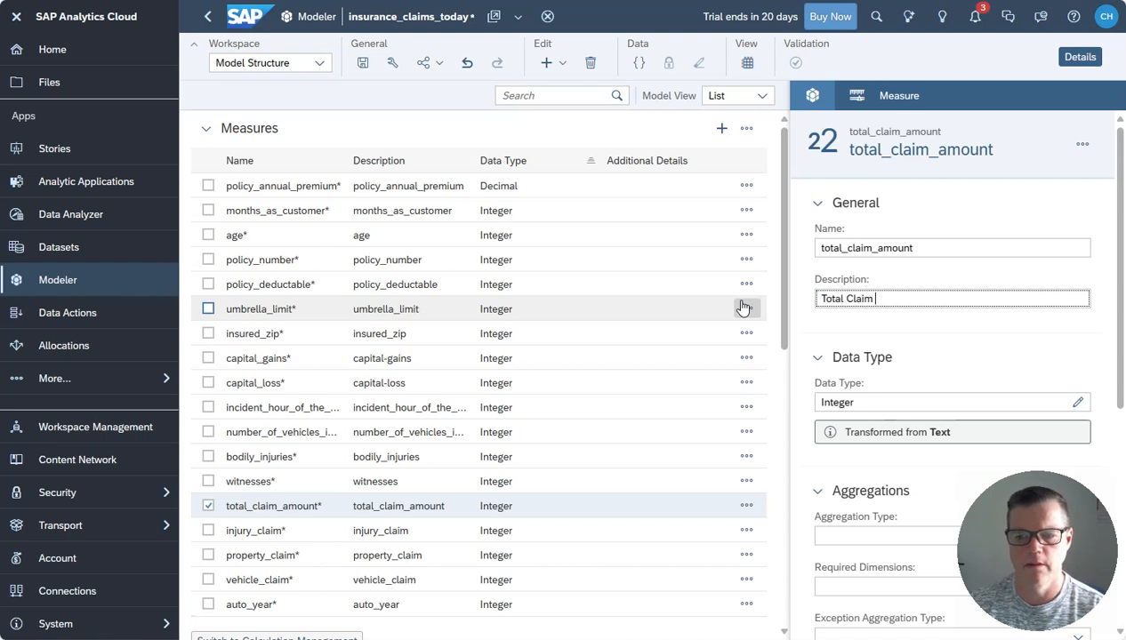
pyautogui.press('Return')
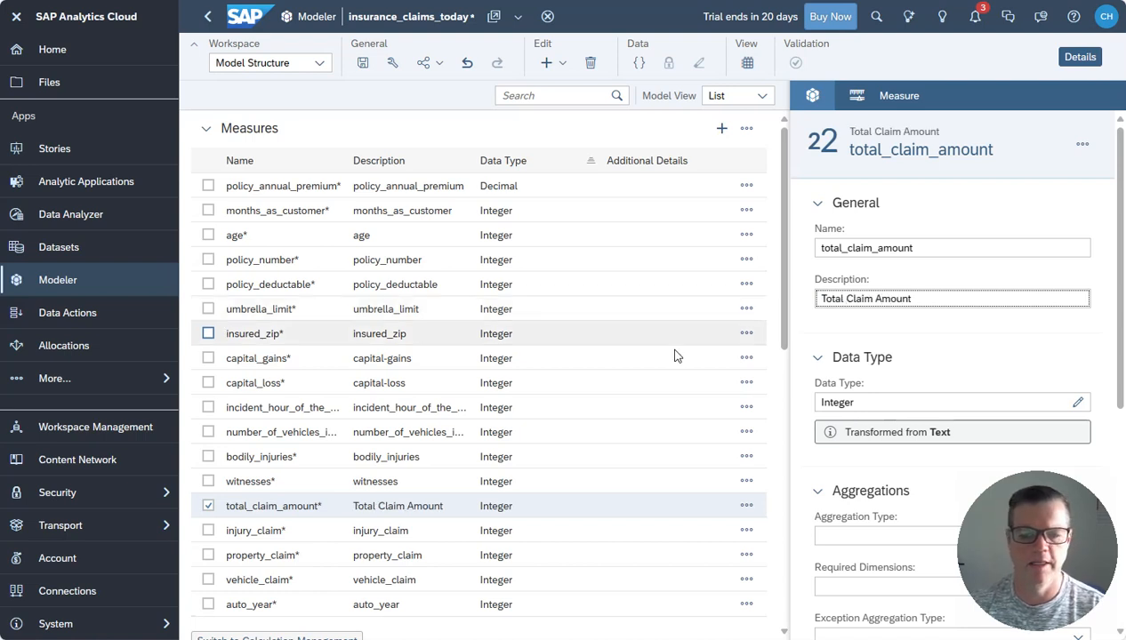
# - Change the description of the injury_claim measure to "Injury Claim"
pyautogui.click(418, 532)
pyautogui.click(886, 299)
pyautogui.write('In')
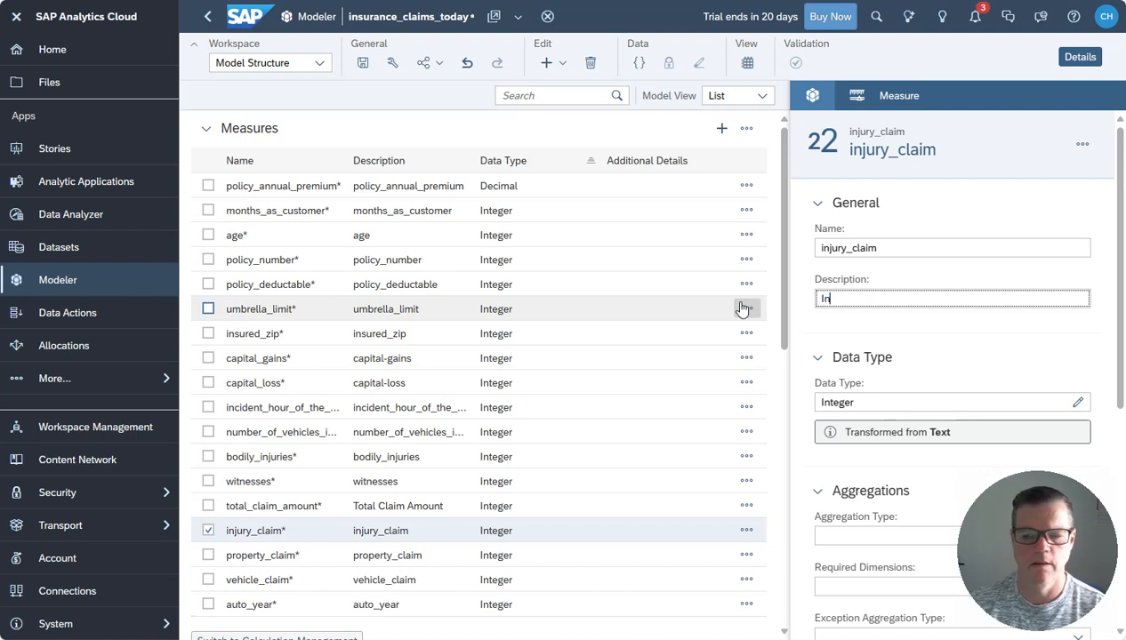
pyautogui.write('jury Claim')
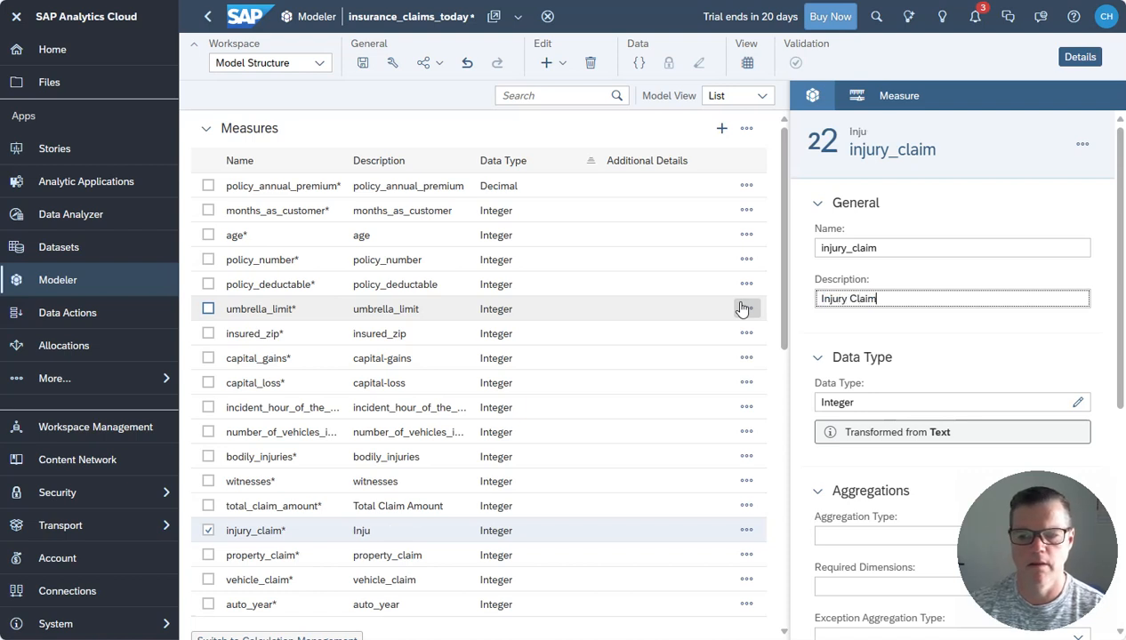
# - Change the description of the property_claim measure to "Property Claim"
pyautogui.click(534, 555)
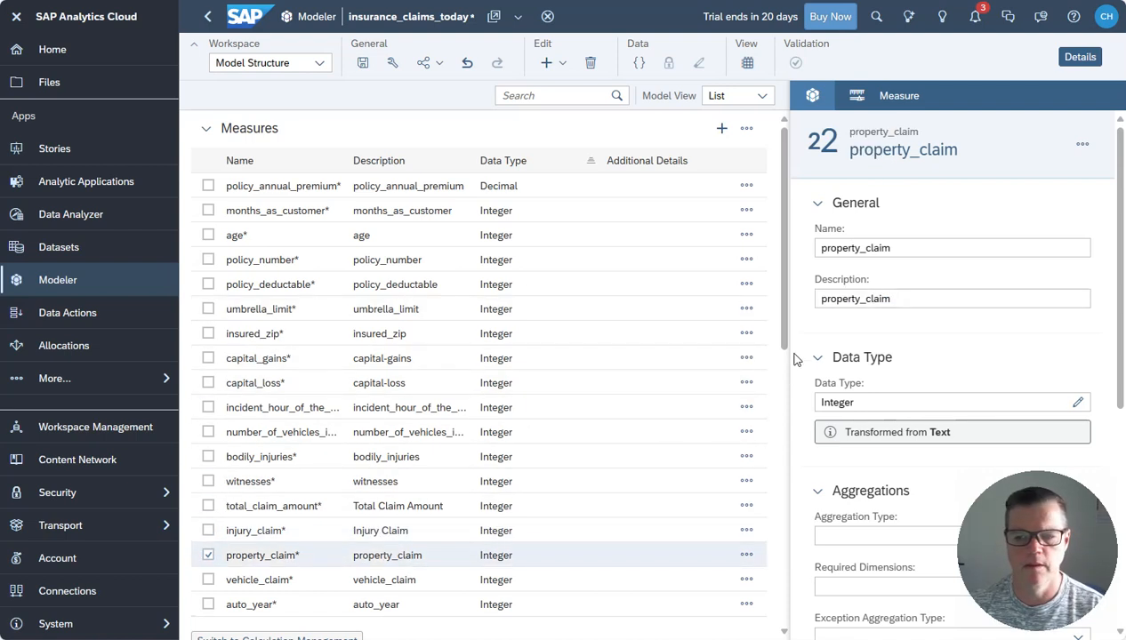
pyautogui.click(846, 307)
pyautogui.write('Proe')
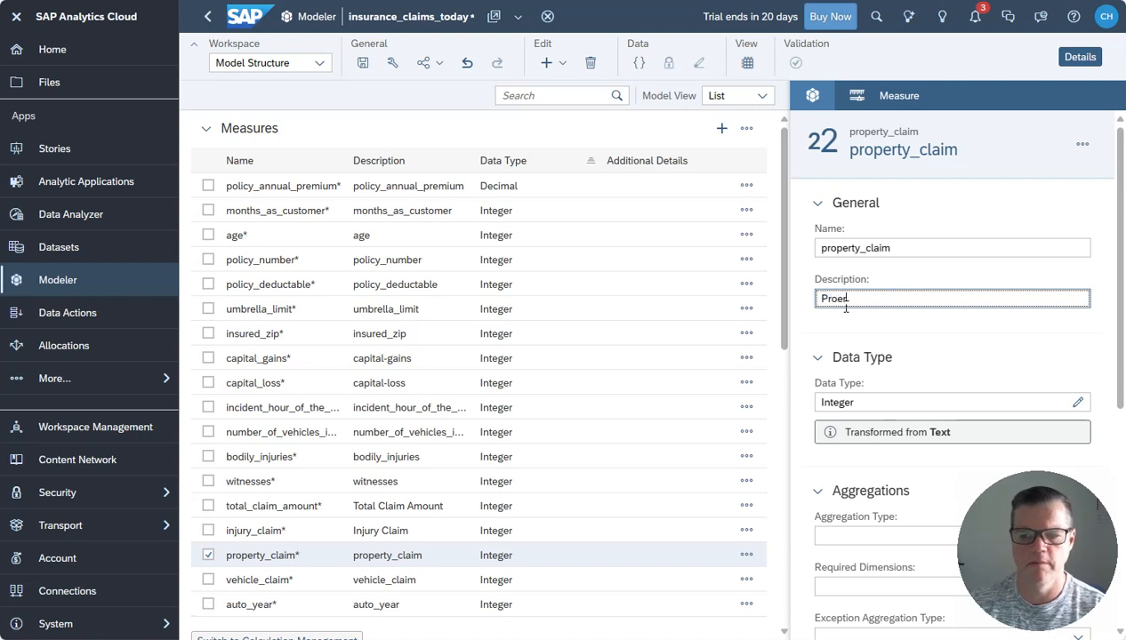
pyautogui.write('rpperty Claim')
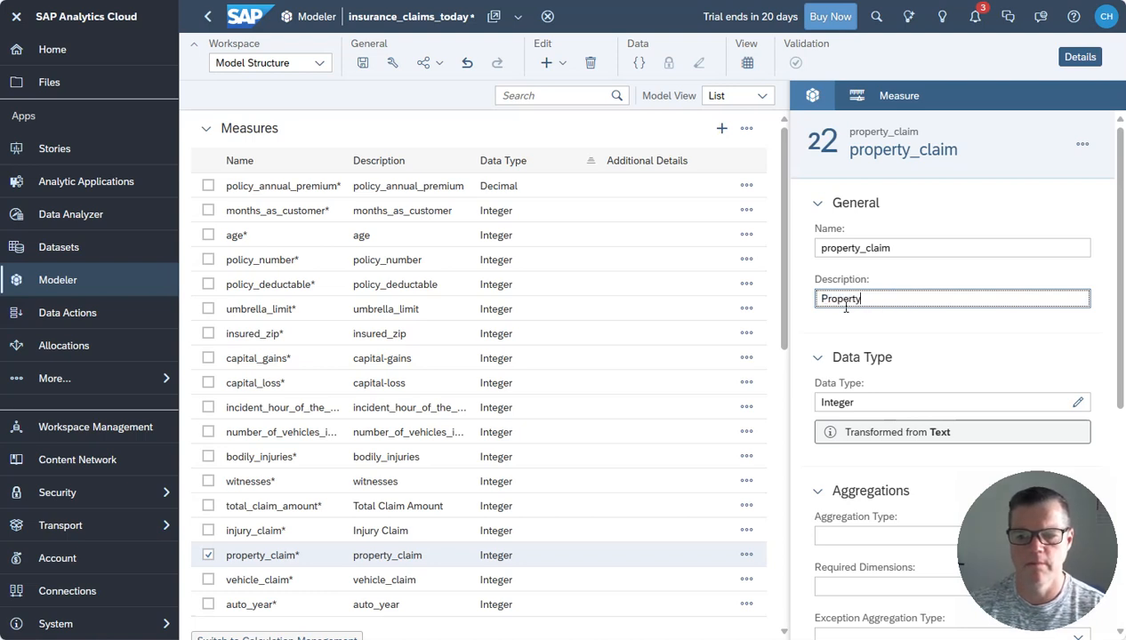
# - Change the description of the vehicle_claim measure to "Vehicle Claim"
pyautogui.click(384, 578)
pyautogui.click(948, 302)
pyautogui.write('Vehicle Claim')
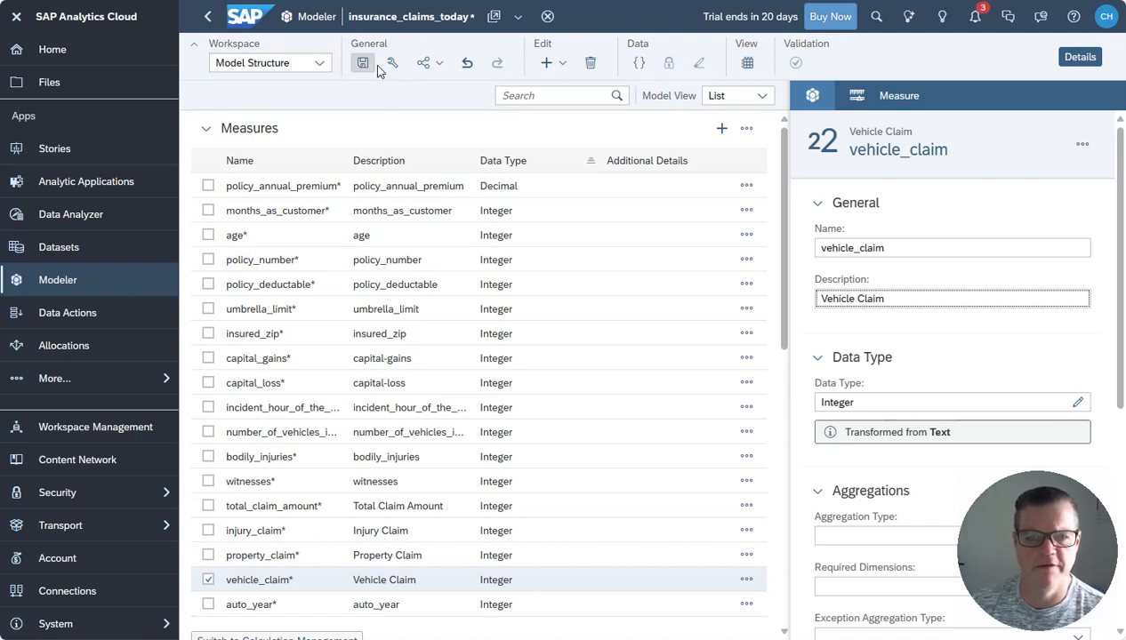
# - Check the model's sharing options and the options for adding a measure or dimension, without applying any
pyautogui.click(426, 63)
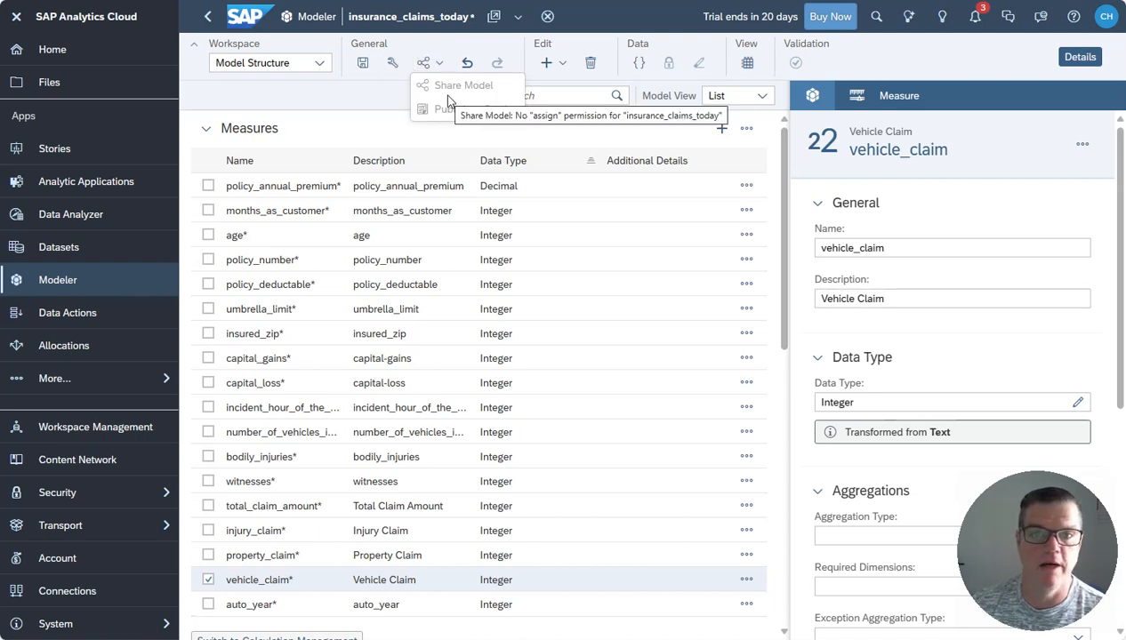
pyautogui.click(384, 96)
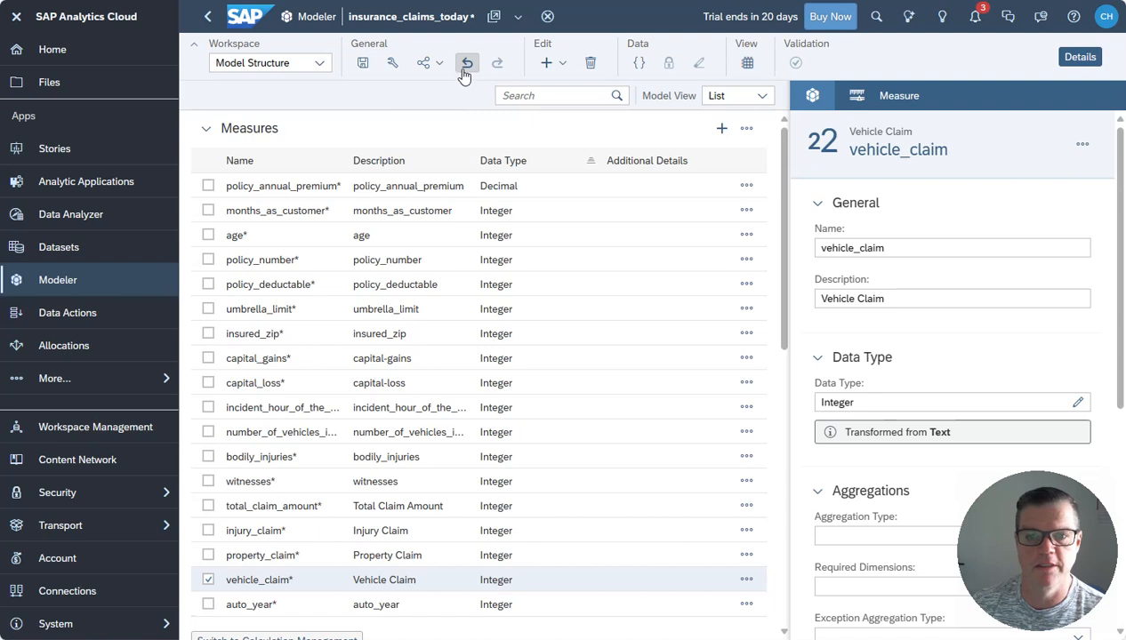
pyautogui.click(560, 66)
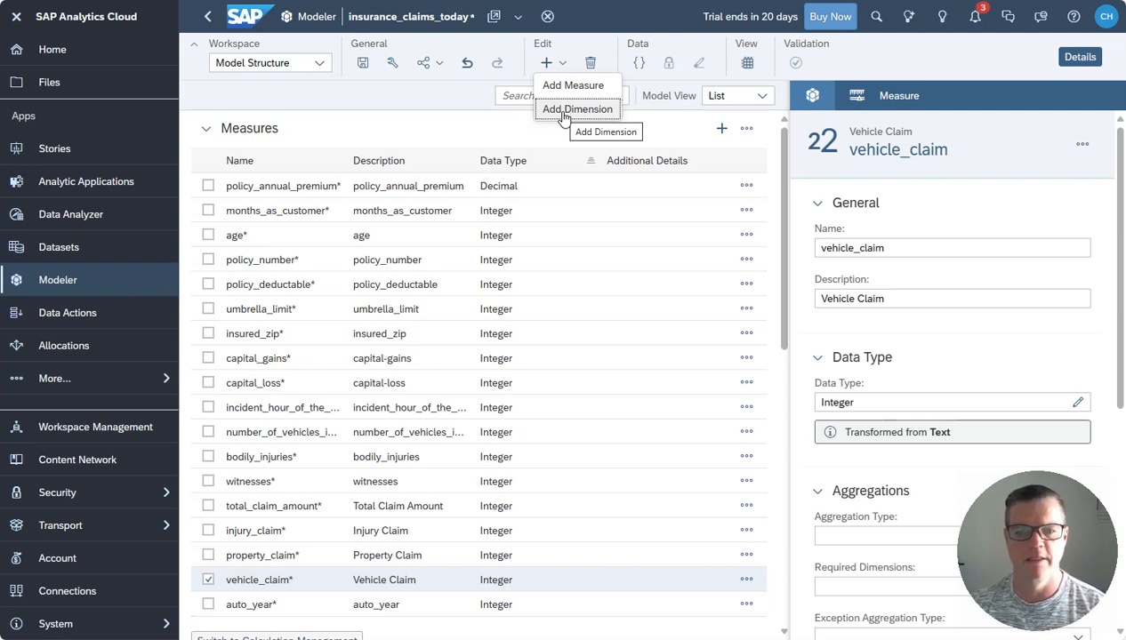
pyautogui.click(452, 117)
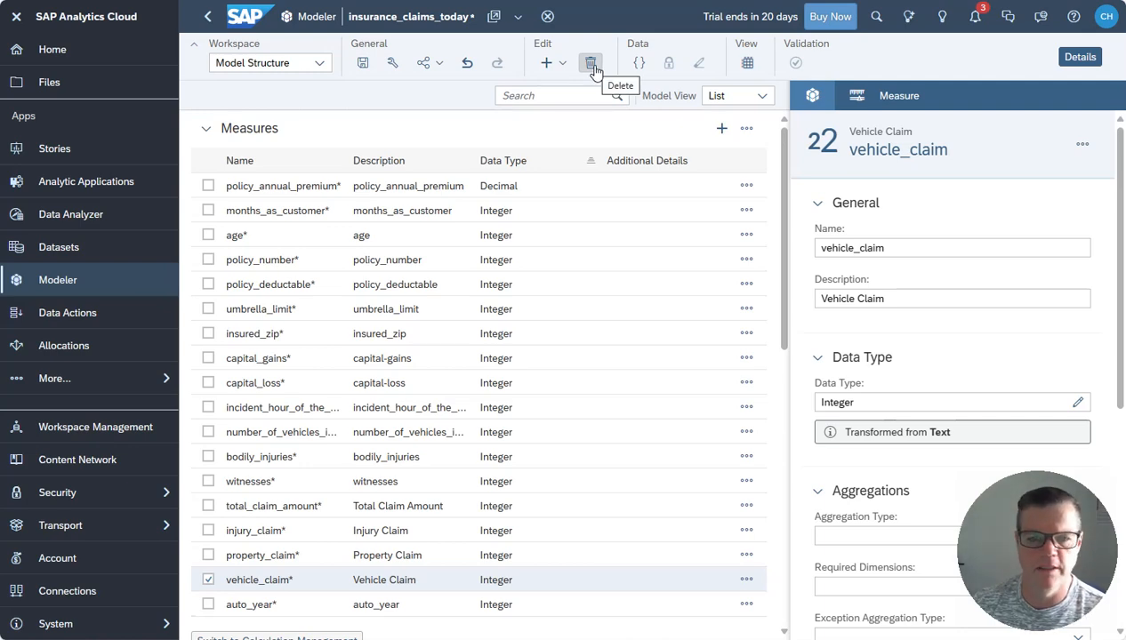
# - Review the list of measures and dimensions, the model-level preferences and the properties of the vehicle_claim measure
pyautogui.scroll(-10, 253, 614)
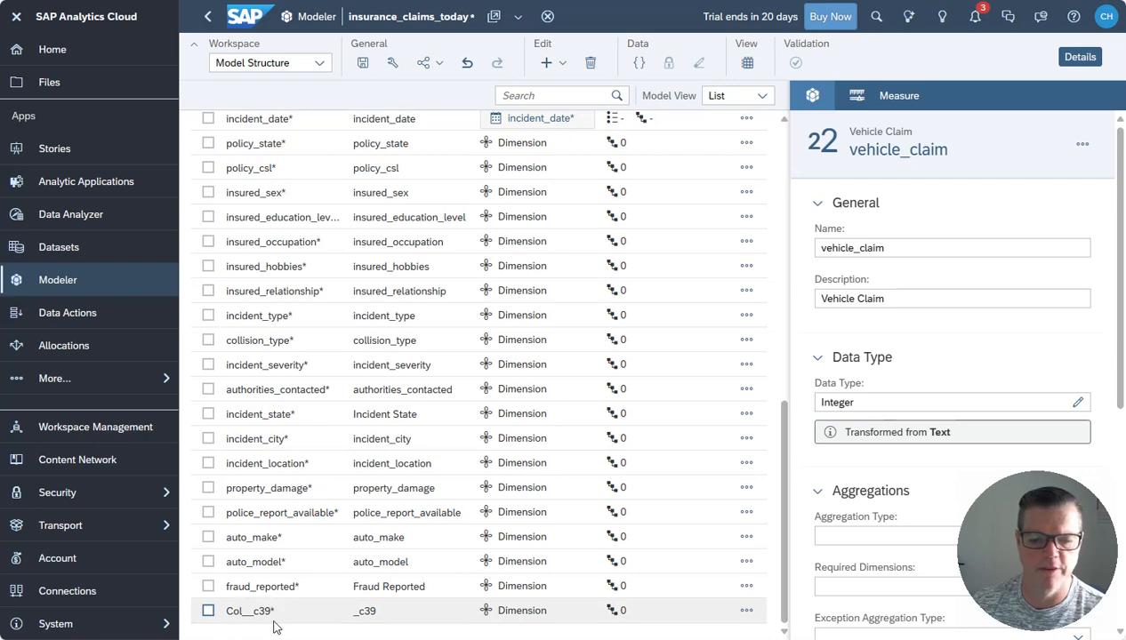
pyautogui.scroll(10, 367, 614)
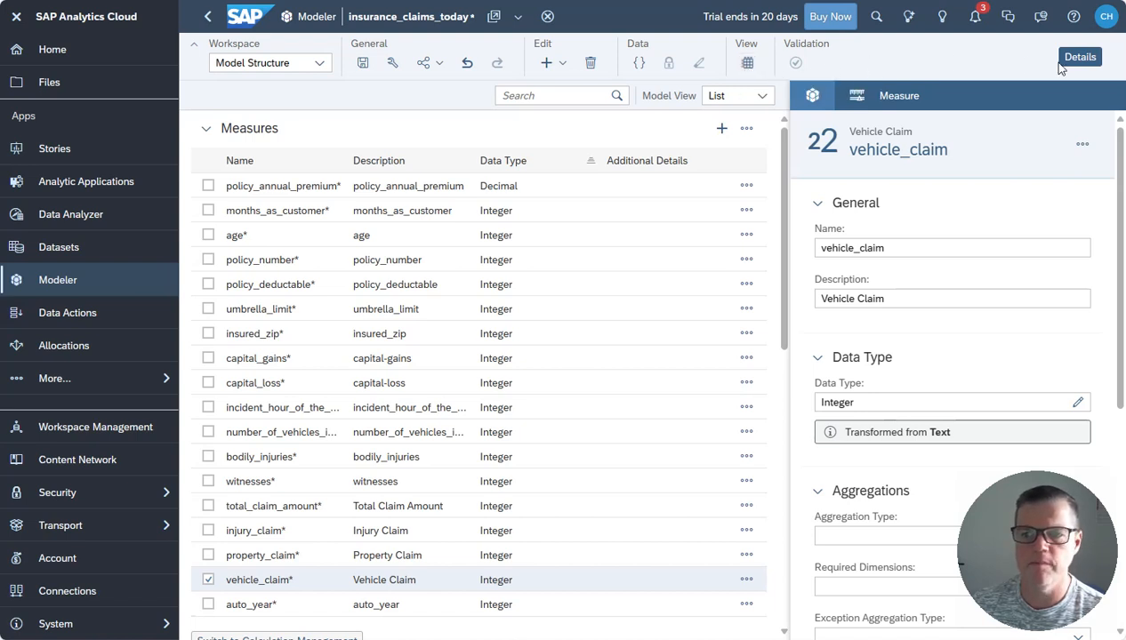
pyautogui.click(812, 97)
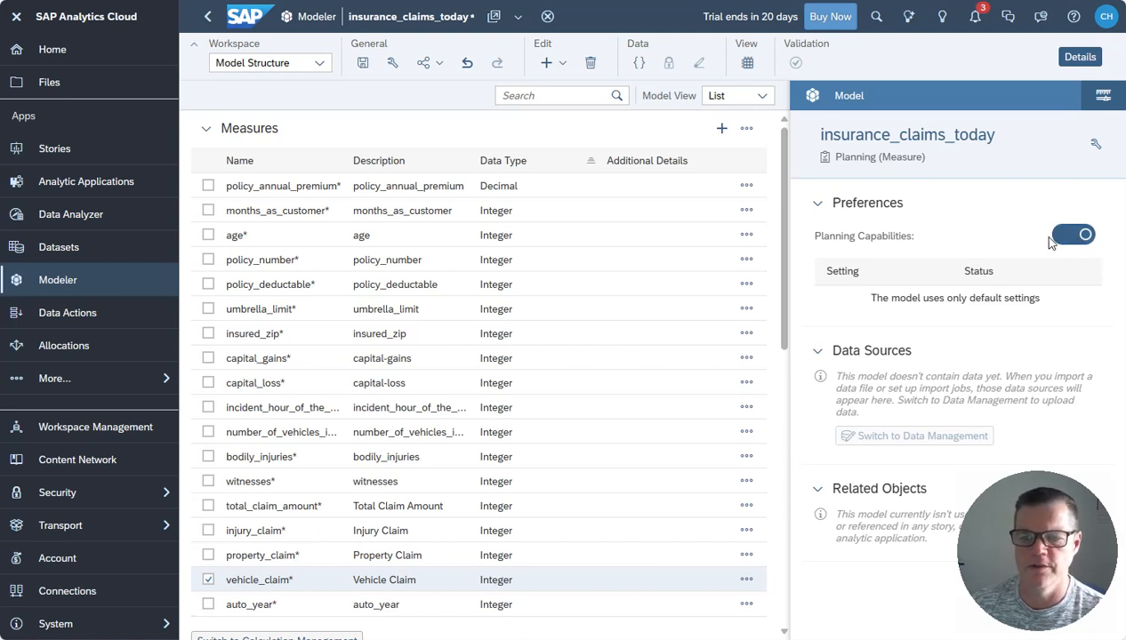
pyautogui.click(1102, 96)
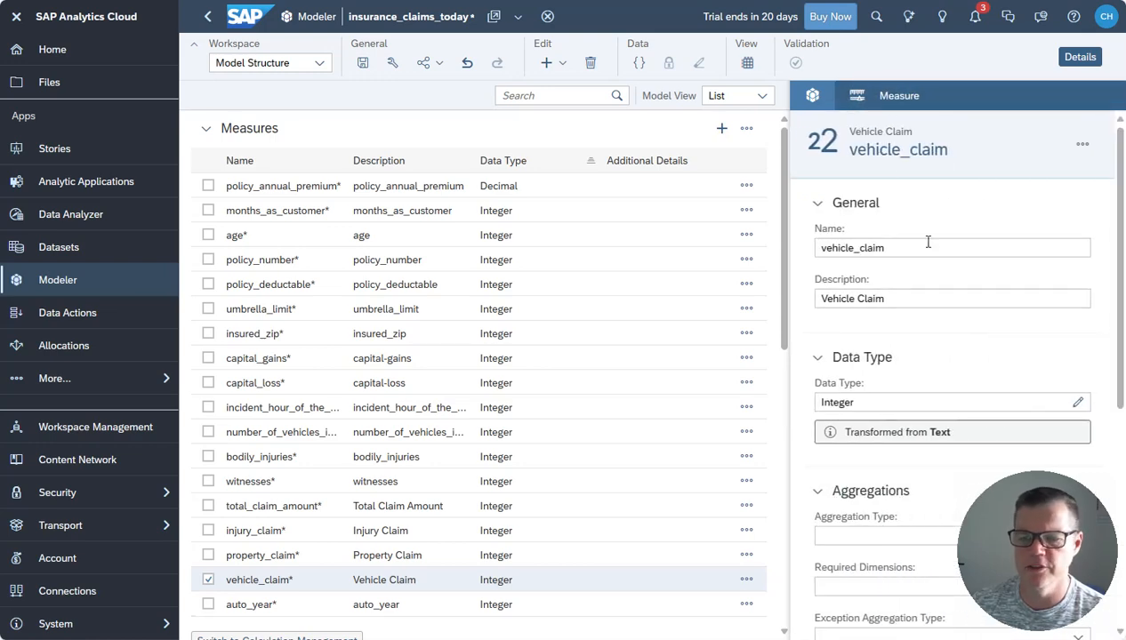
pyautogui.scroll(-3, 899, 436)
pyautogui.scroll(3, 894, 436)
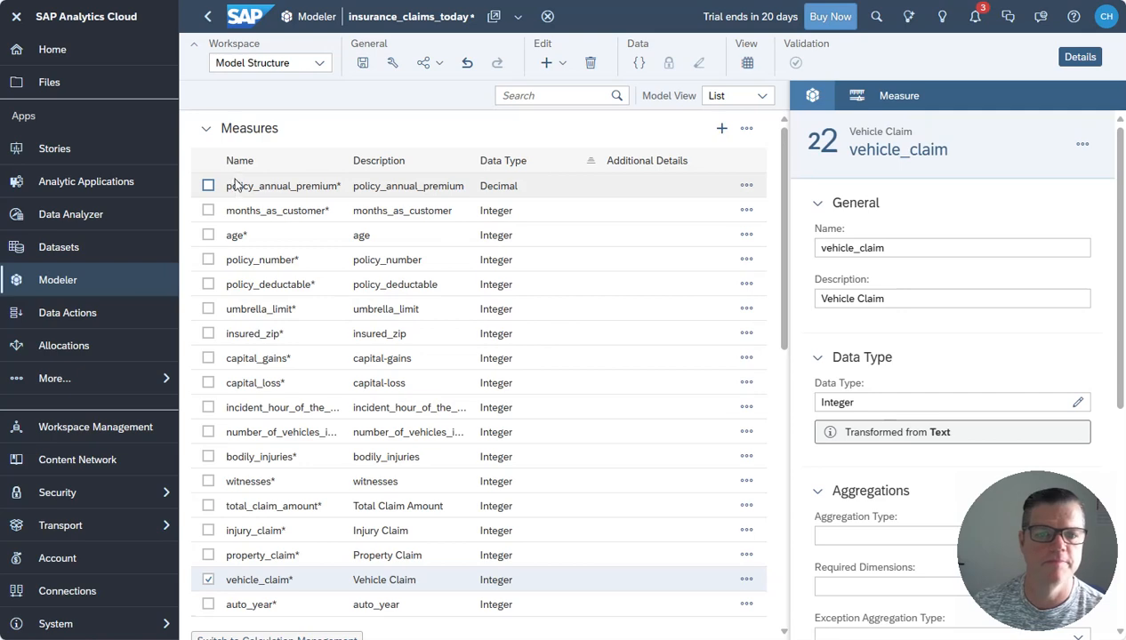
# - Create a new calculated measure in the Calculations workspace and browse the available functions in its formula editor
pyautogui.click(319, 63)
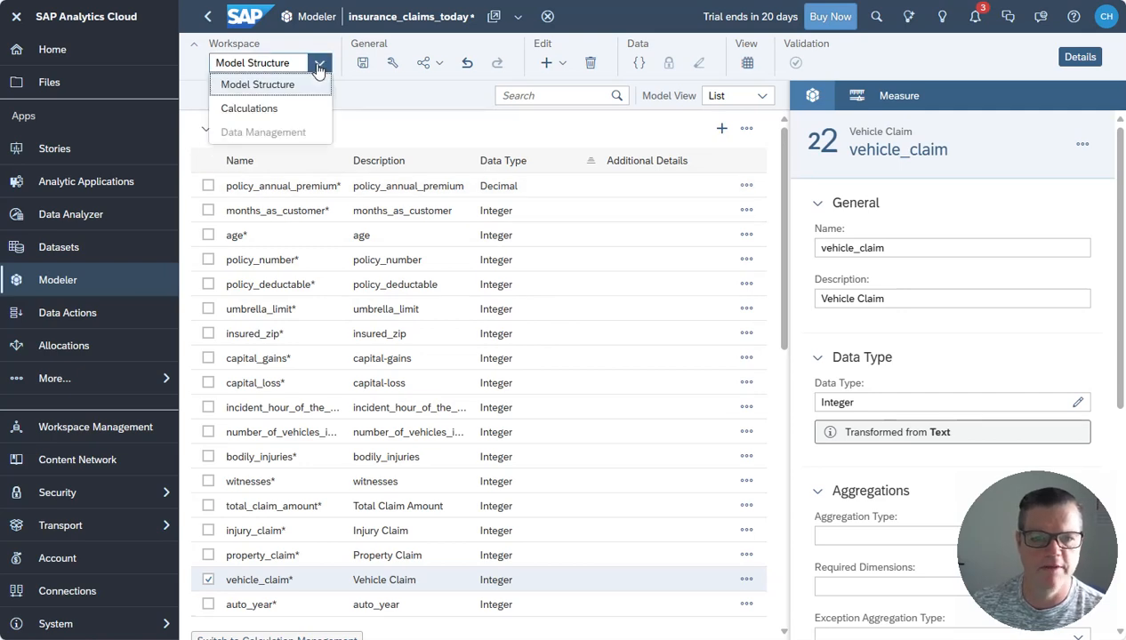
pyautogui.click(250, 109)
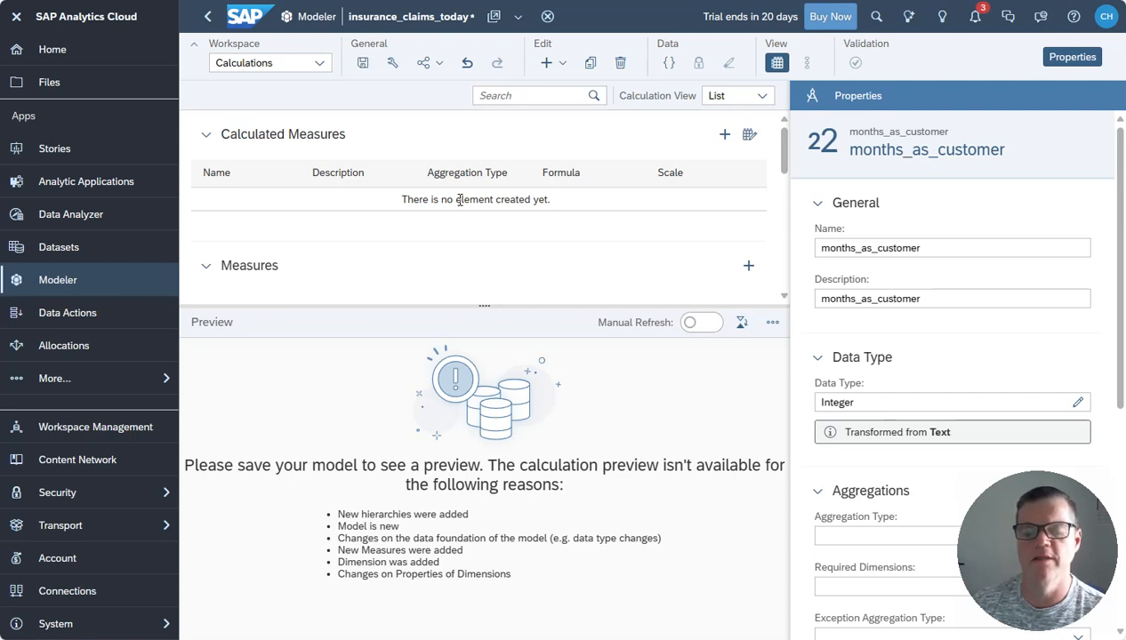
pyautogui.click(726, 135)
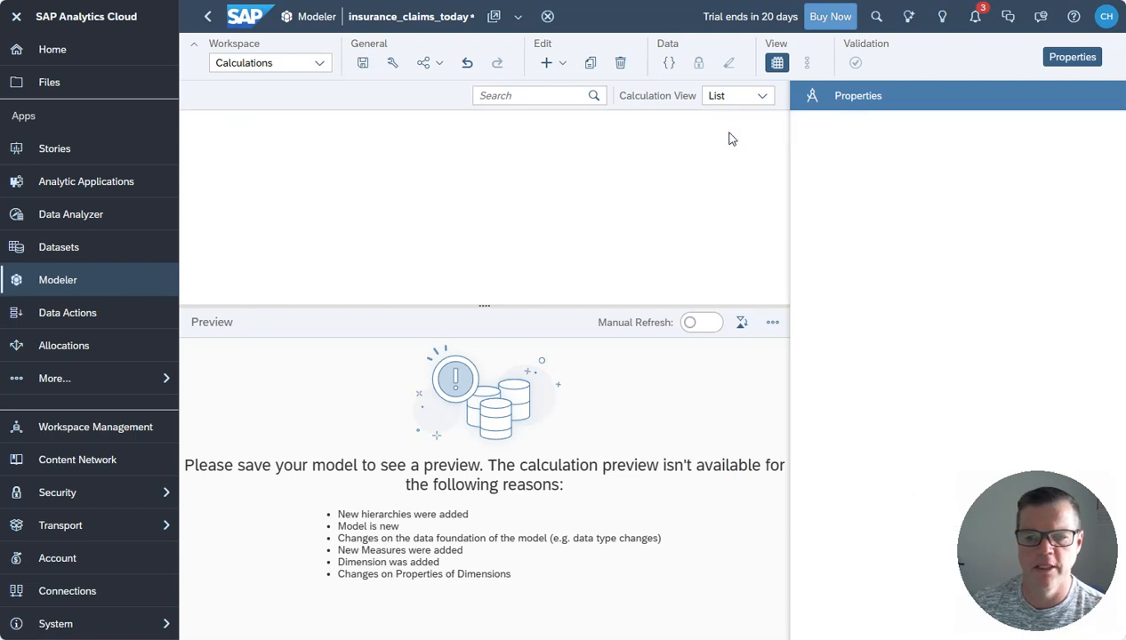
pyautogui.click(879, 442)
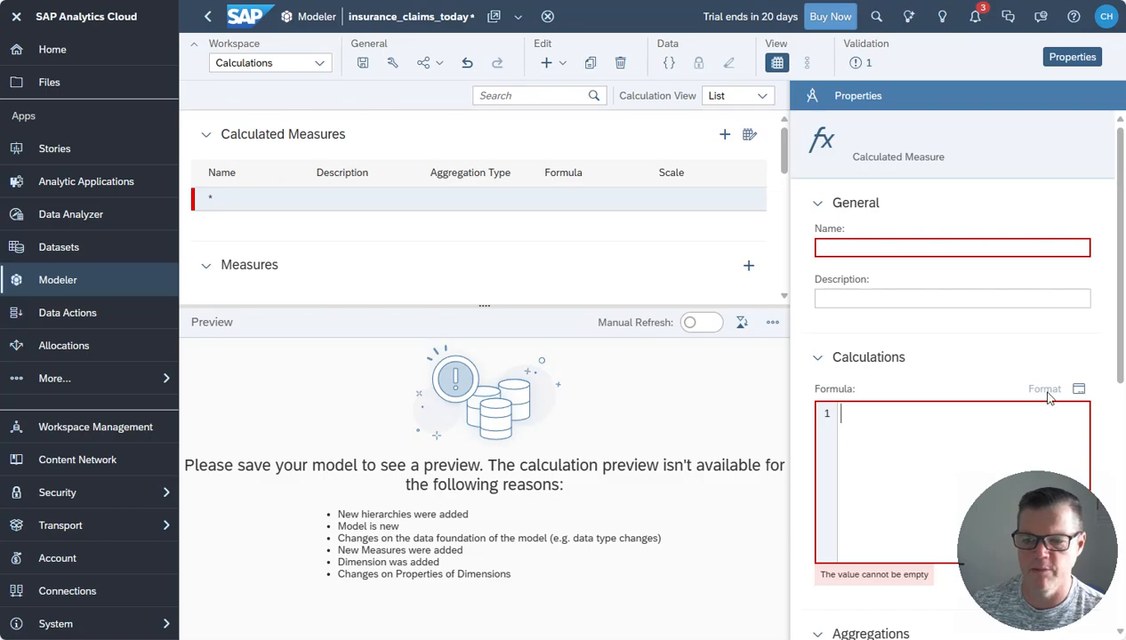
pyautogui.click(1078, 390)
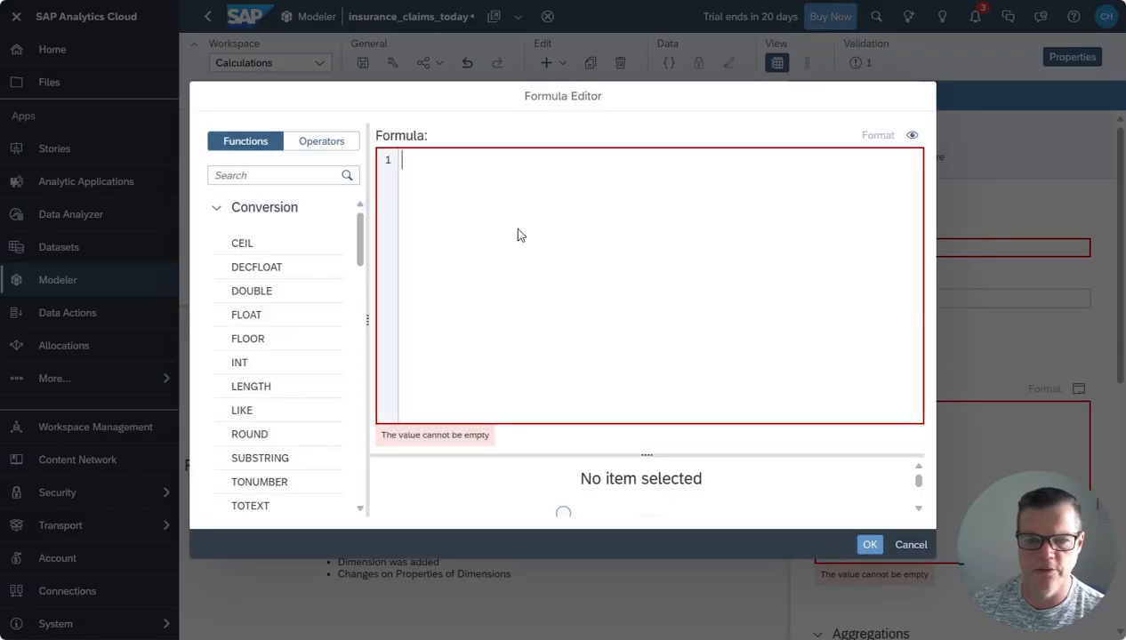
pyautogui.scroll(-10, 258, 338)
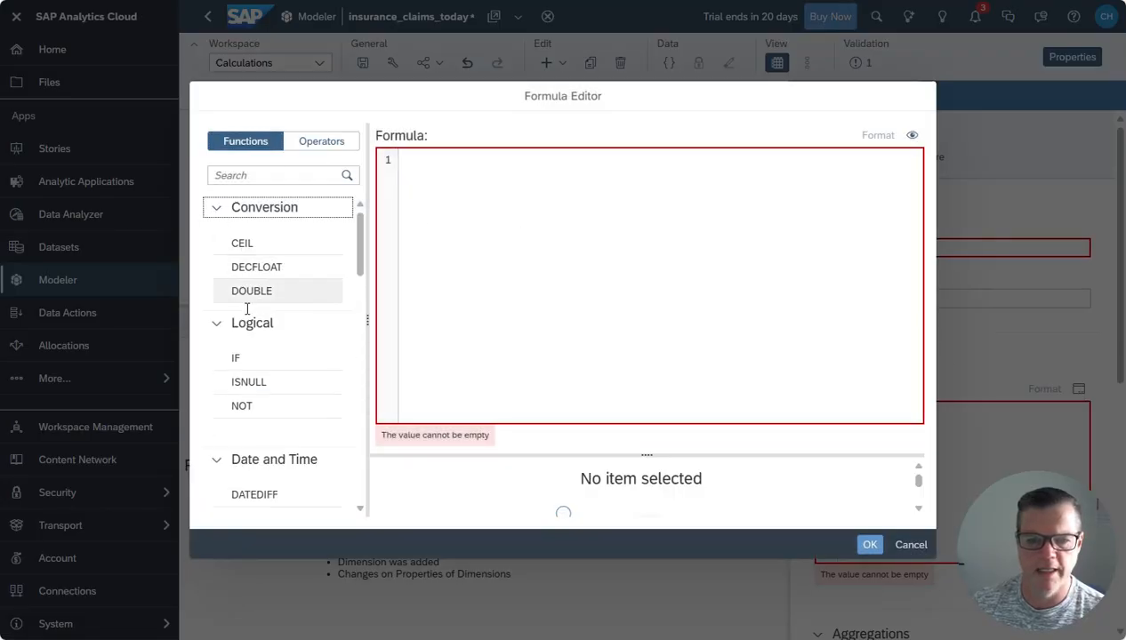
pyautogui.scroll(-5, 274, 363)
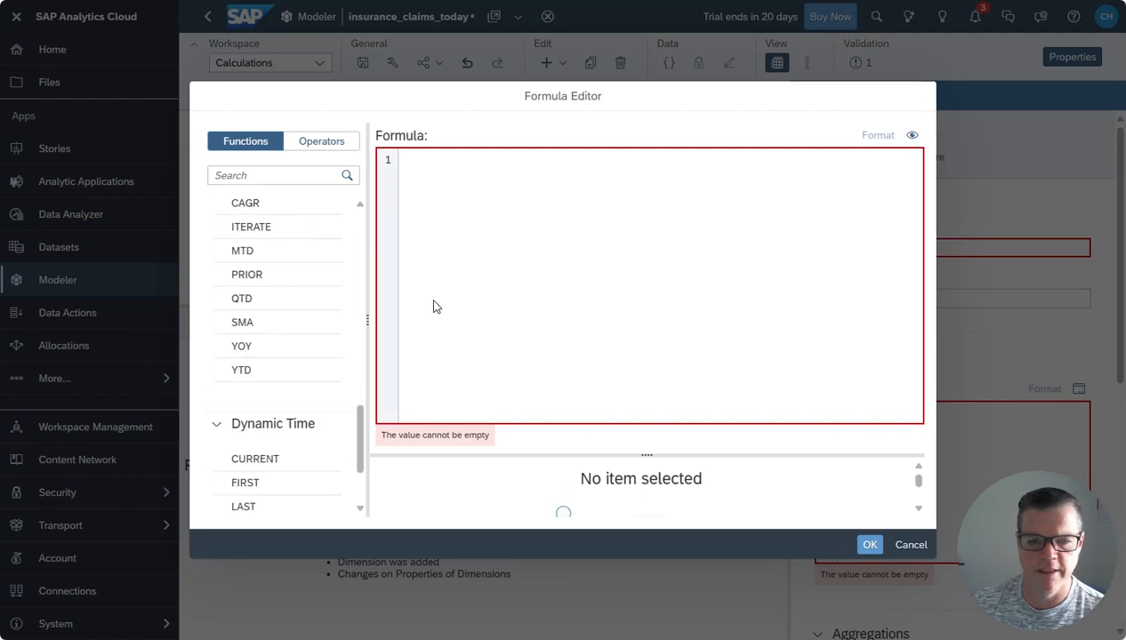
# - Start the calculated measure's formula with the [injury_claim] measure
pyautogui.write('[')
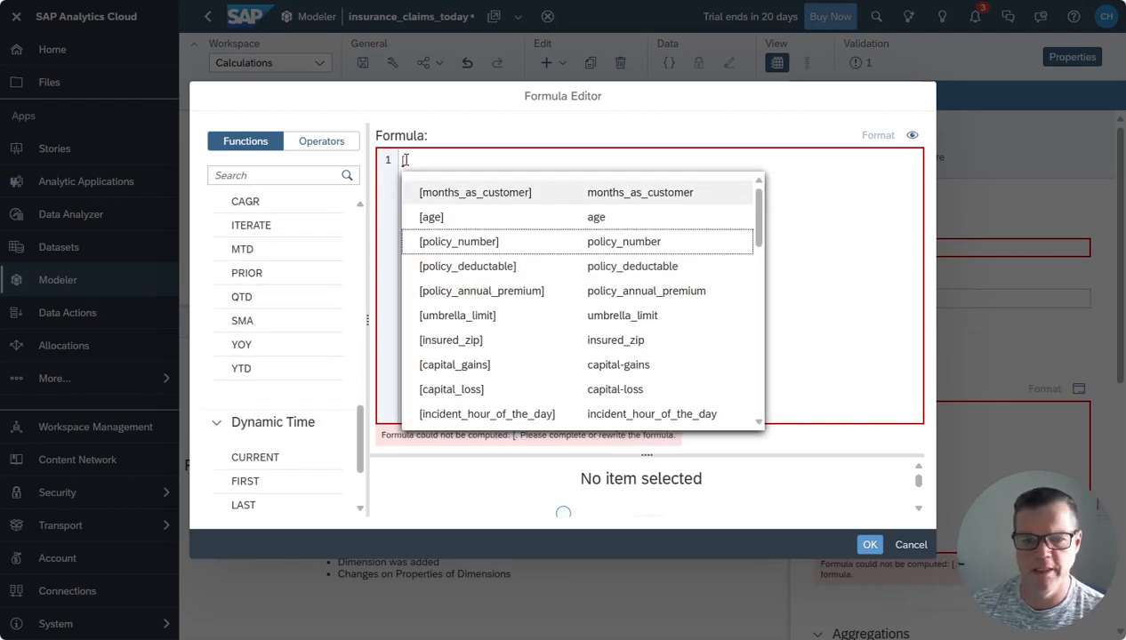
pyautogui.press('Down')
pyautogui.press('Down')
pyautogui.press('Down')
pyautogui.press('Down')
pyautogui.press('Down')
pyautogui.press('Down')
pyautogui.press('Down')
pyautogui.press('Down')
pyautogui.press('Down')
pyautogui.press('Down')
pyautogui.press('Down')
pyautogui.press('Down')
pyautogui.press('Down')
pyautogui.press('Down')
pyautogui.press('Down')
pyautogui.press('Down')
pyautogui.press('Down')
pyautogui.press('Down')
pyautogui.press('Down')
pyautogui.press('Down')
pyautogui.press('Up')
pyautogui.press('Up')
pyautogui.press('Up')
pyautogui.click(535, 222)
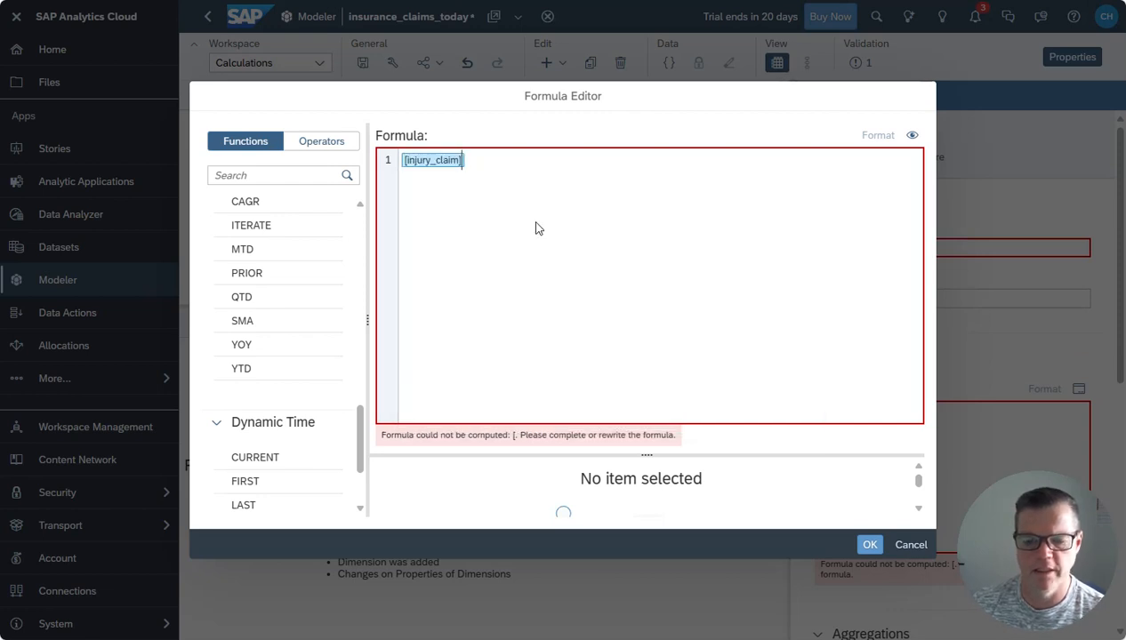
# - Complete the formula as [injury_claim] + [vehicle_claim] + [property_claim] and accept it
pyautogui.write('+ [')
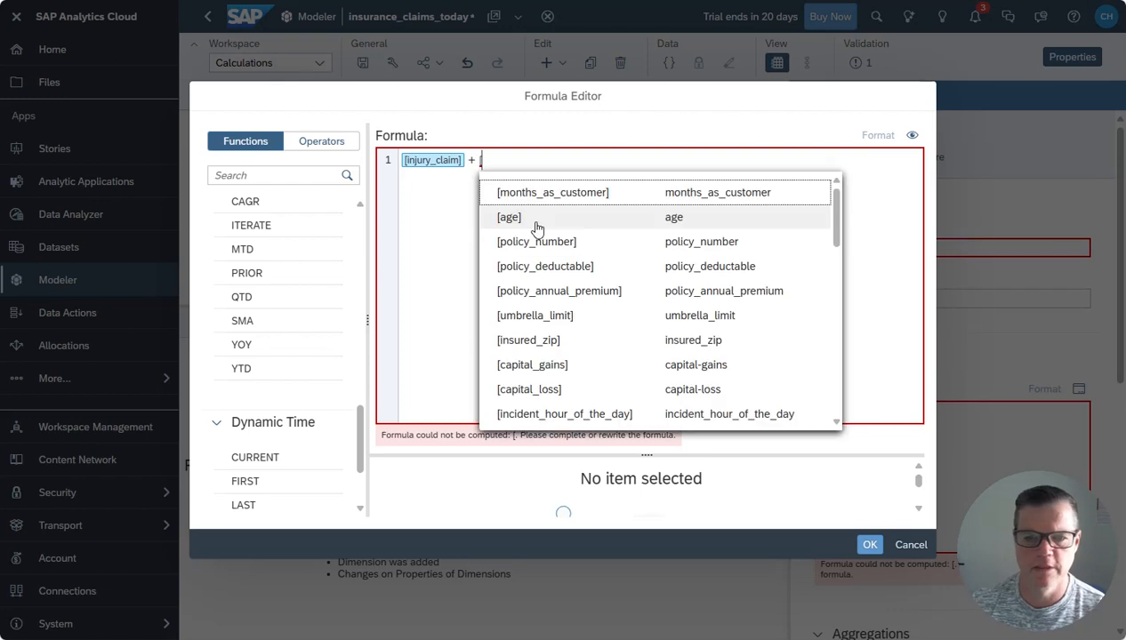
pyautogui.write('ve')
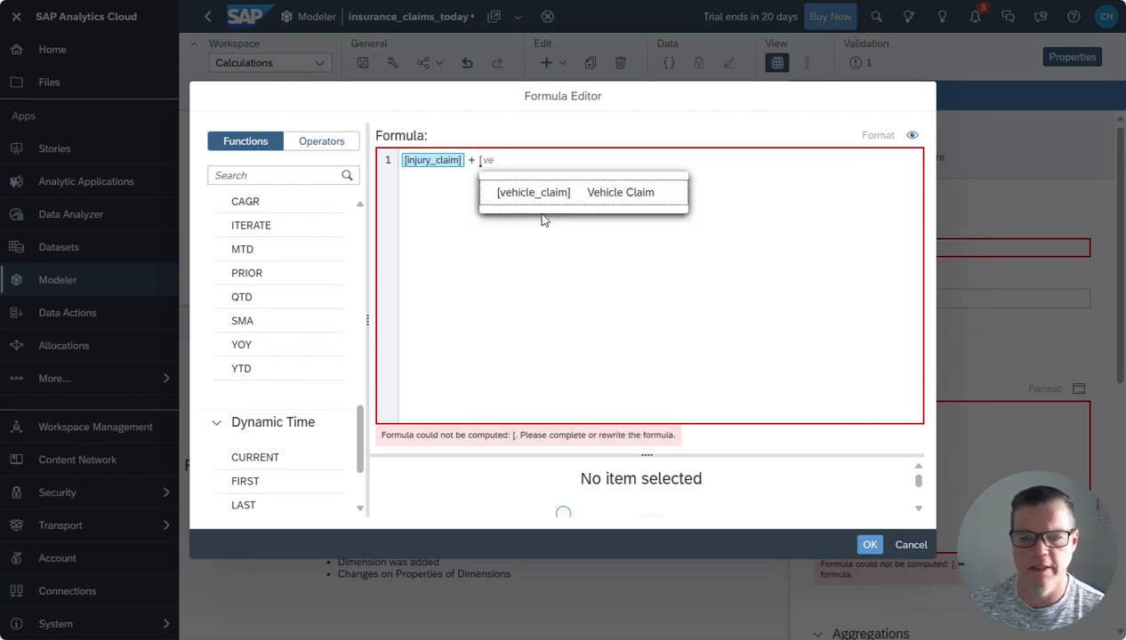
pyautogui.click(550, 201)
pyautogui.write('+')
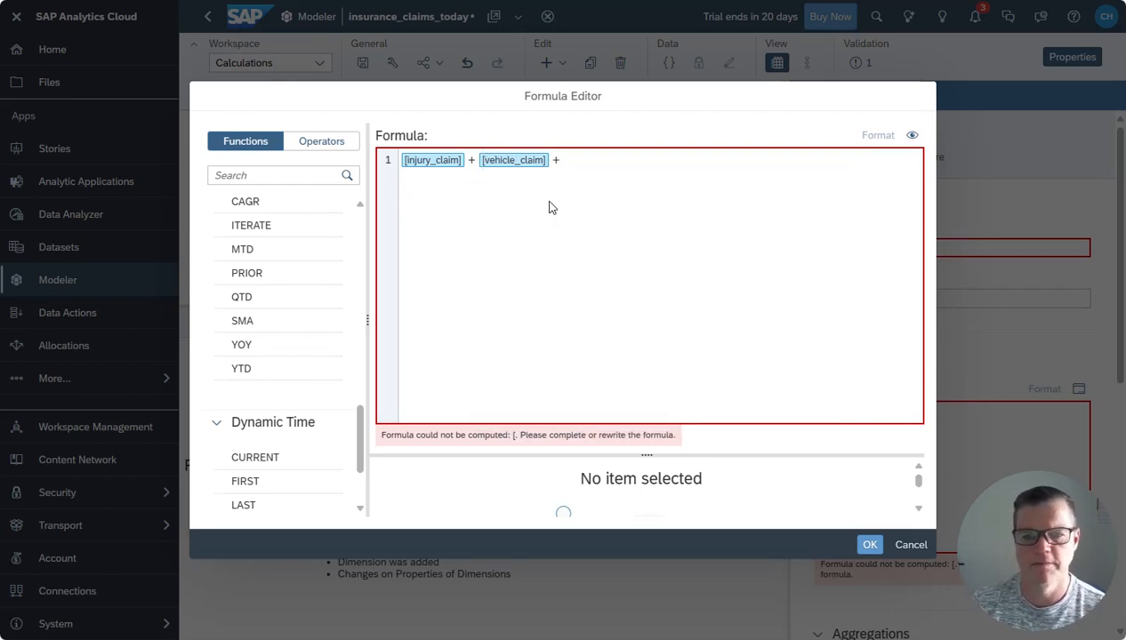
pyautogui.write(' pr')
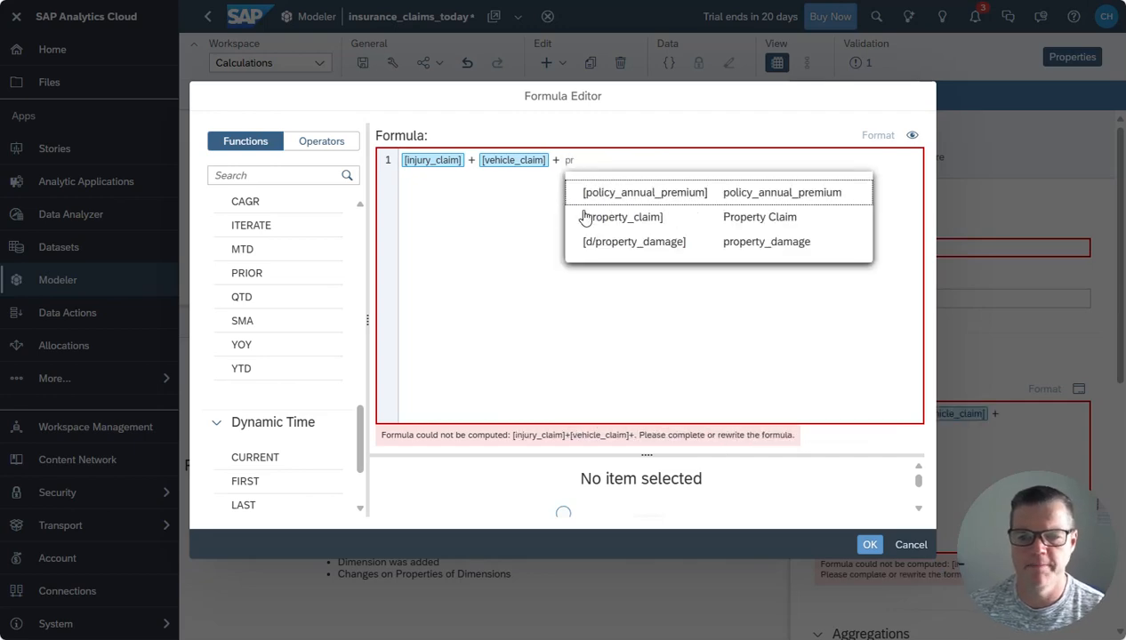
pyautogui.click(586, 217)
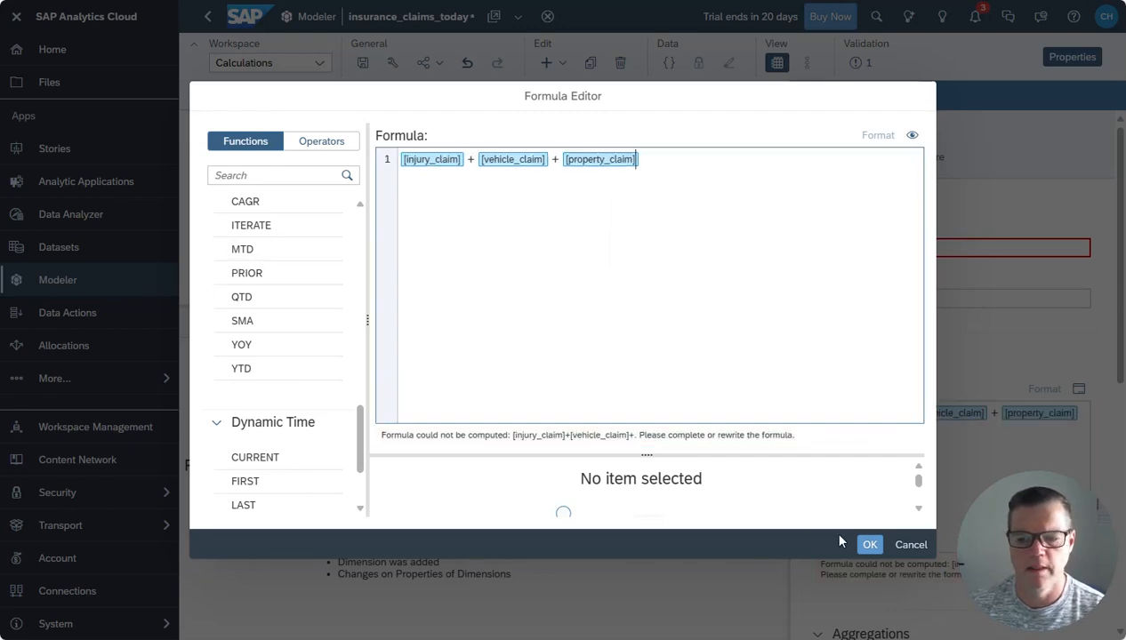
pyautogui.click(868, 544)
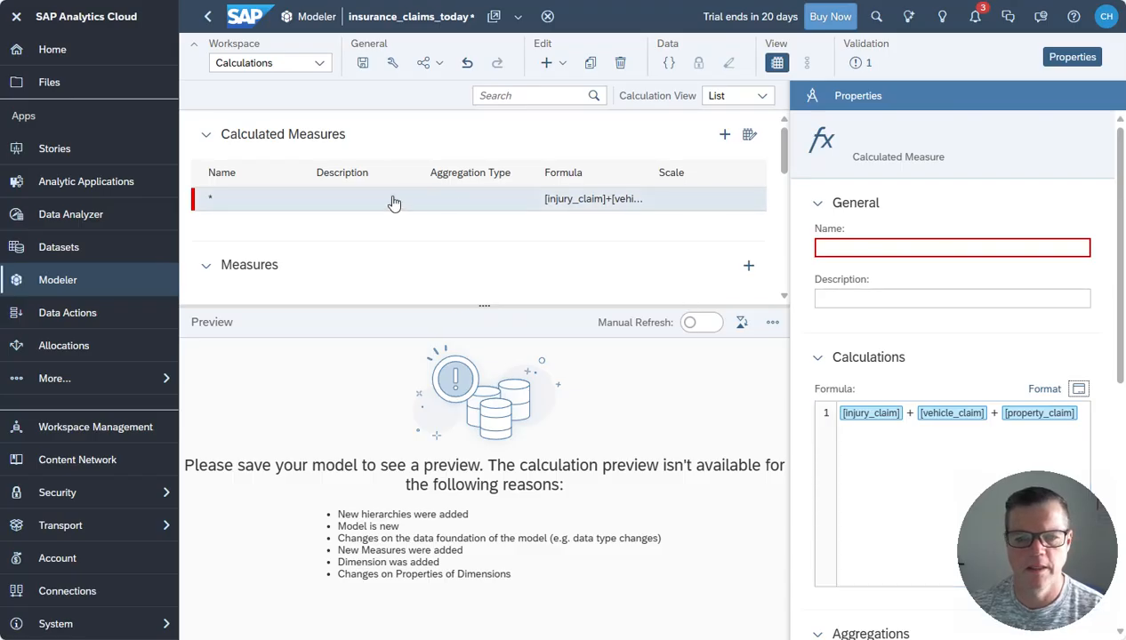
# - Name the calculated measure TCA_Calculated
pyautogui.click(881, 246)
pyautogui.write('T')
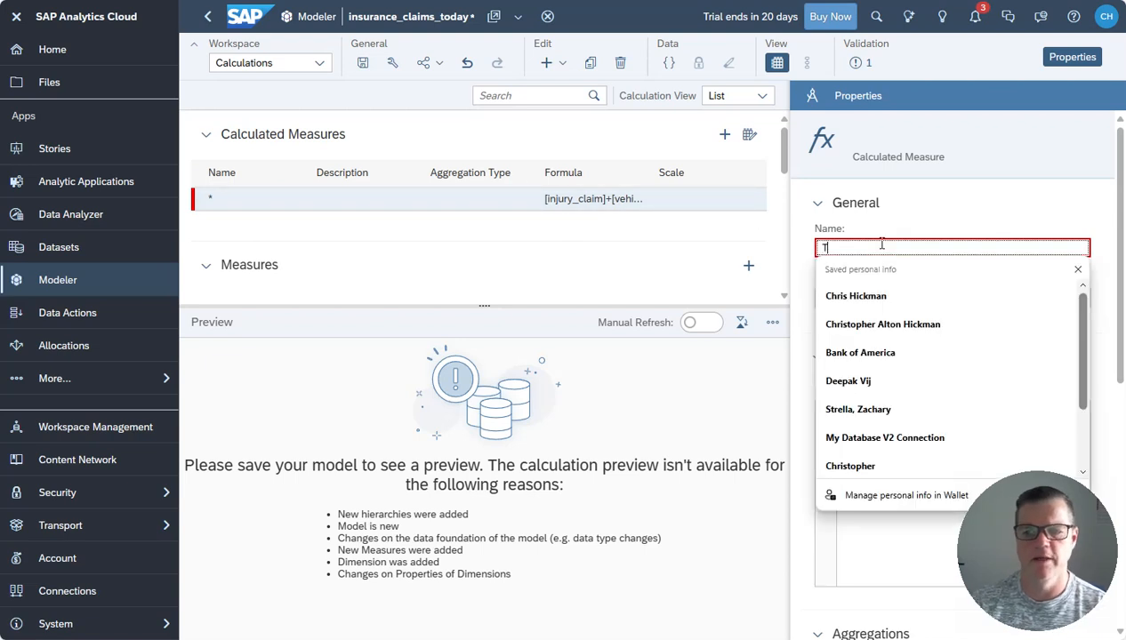
pyautogui.write('CA')
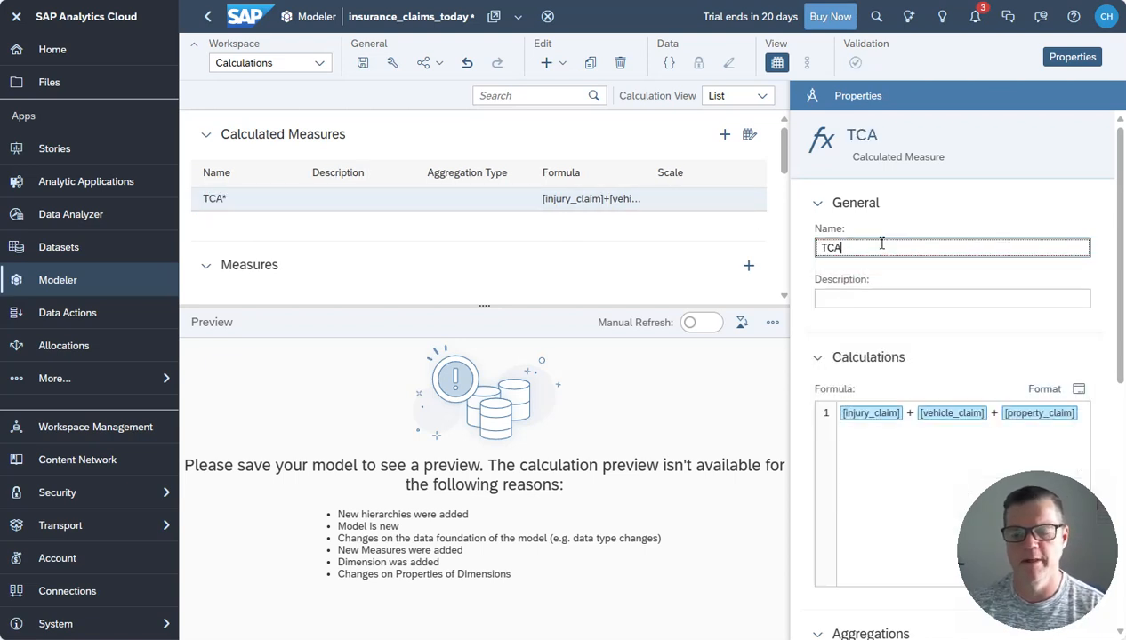
pyautogui.write(' Calculated')
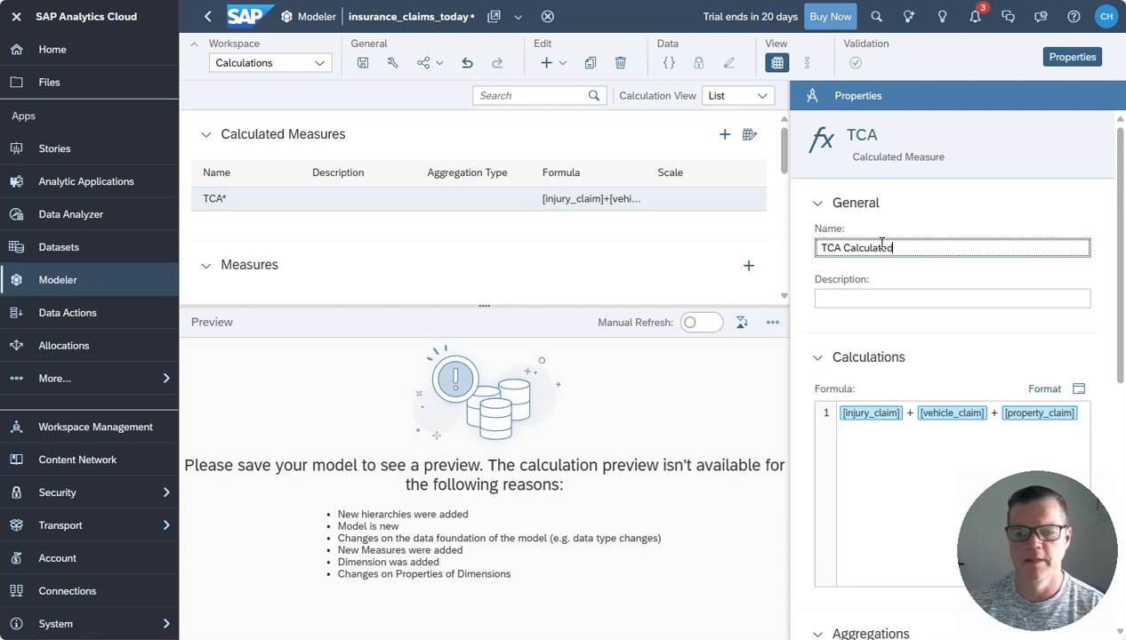
pyautogui.press('Tab')
pyautogui.click(841, 246)
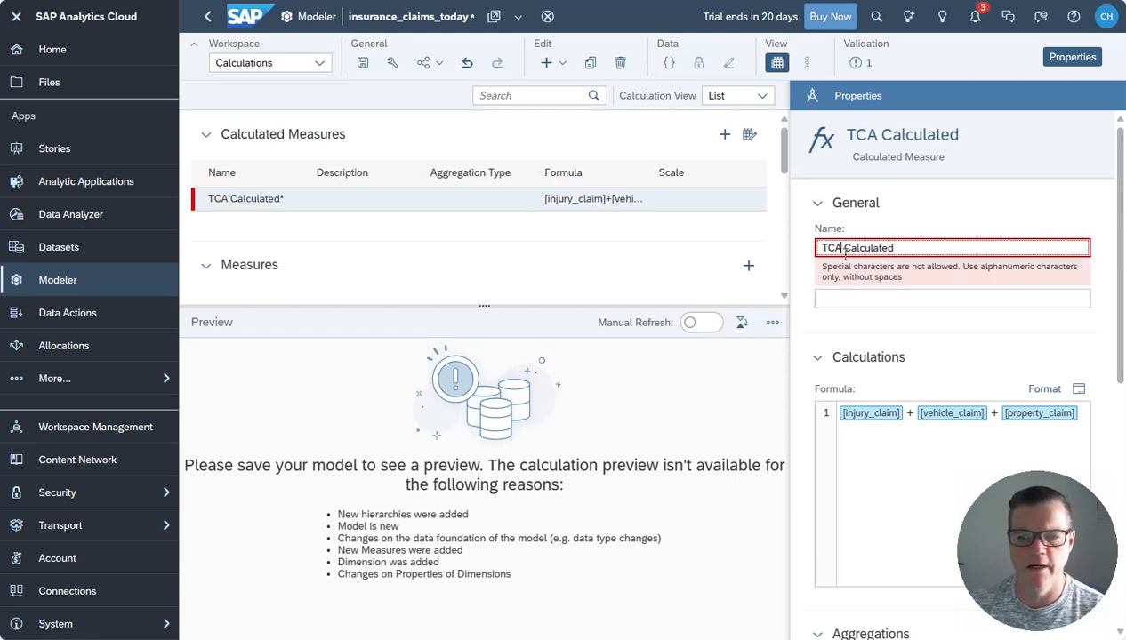
pyautogui.press('BackSpace')
pyautogui.write('_')
# - Set the calculated measure's description to "TCA Calculated" and look through its remaining properties
pyautogui.click(854, 299)
pyautogui.write('T')
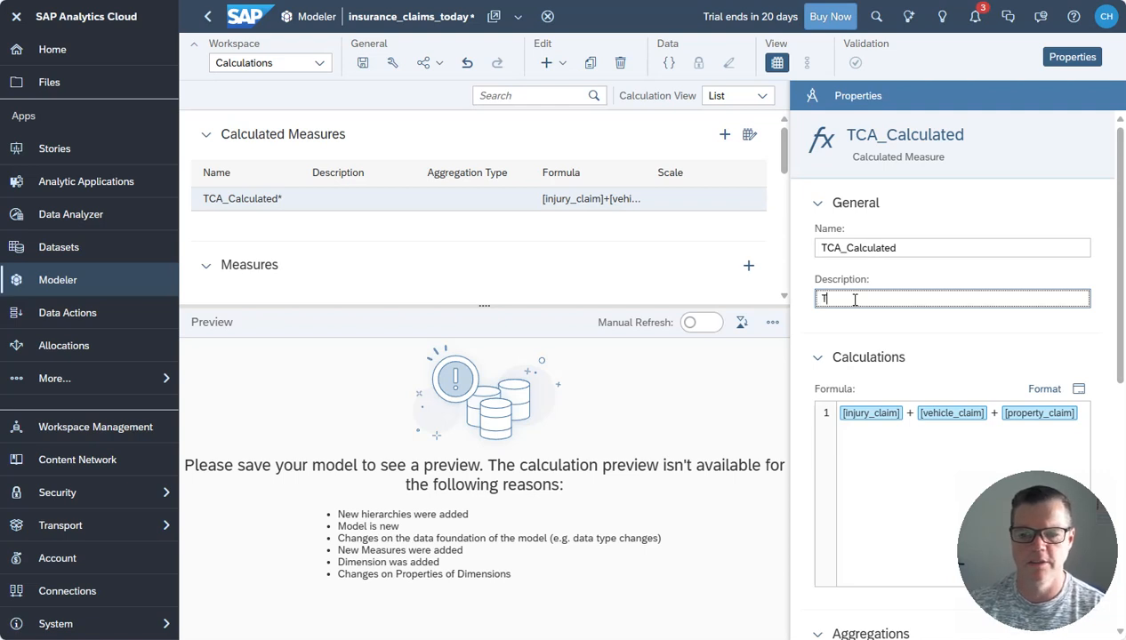
pyautogui.write('CA Calcuati')
pyautogui.write('ated')
pyautogui.click(861, 346)
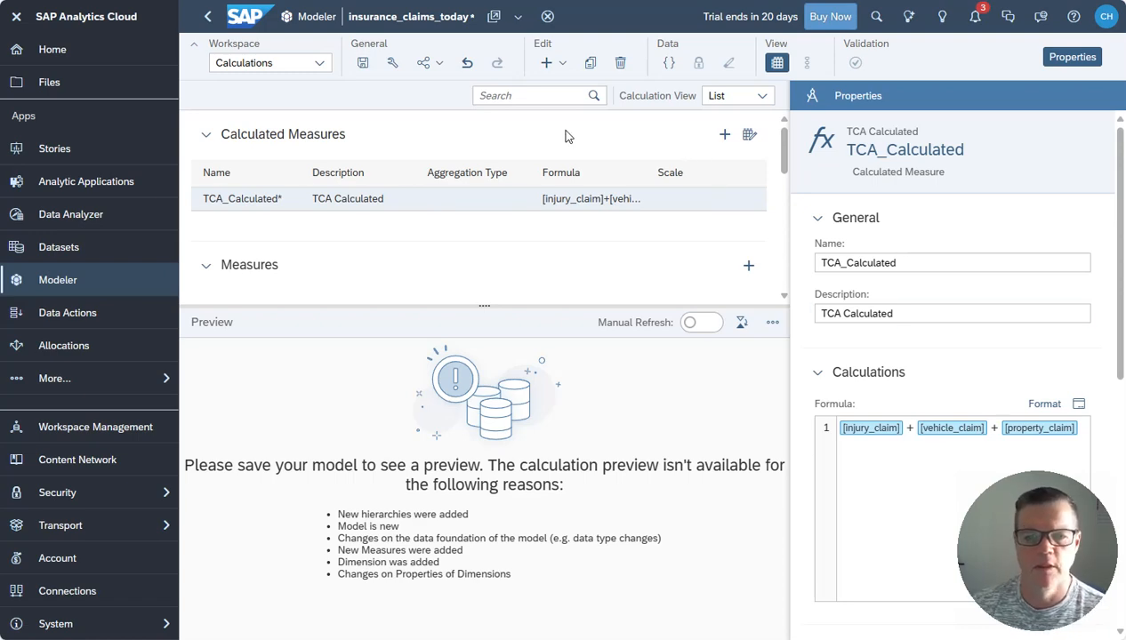
pyautogui.scroll(-4, 934, 431)
pyautogui.scroll(-2, 931, 516)
pyautogui.scroll(8, 895, 490)
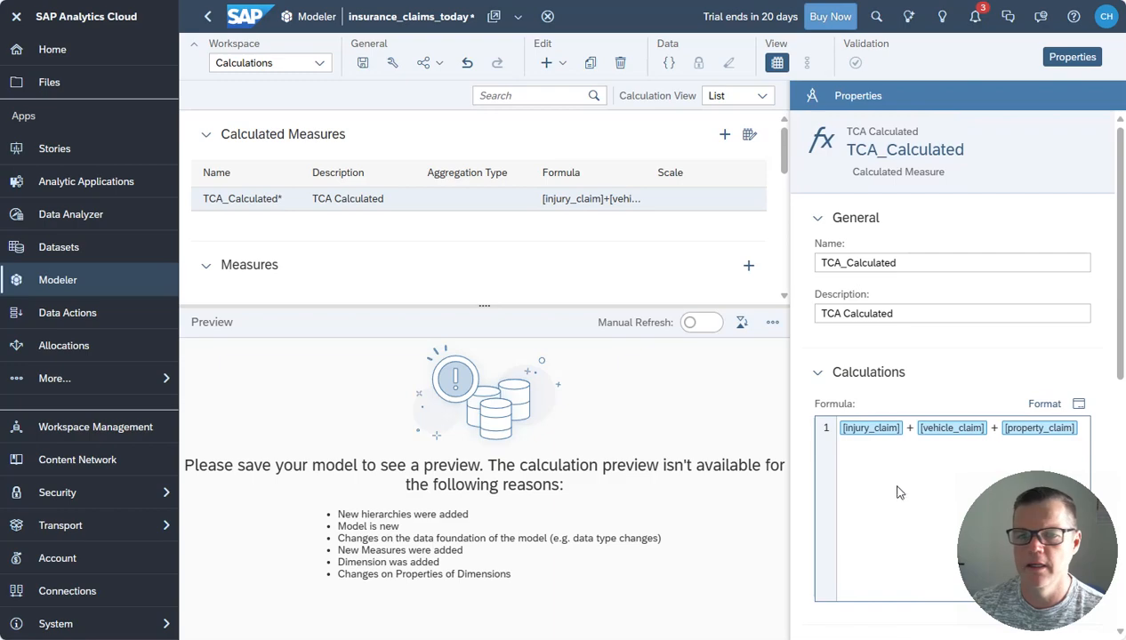
# - Save the model in My Files under the name "ASUG Followup Data" and dismiss the notification
pyautogui.click(364, 66)
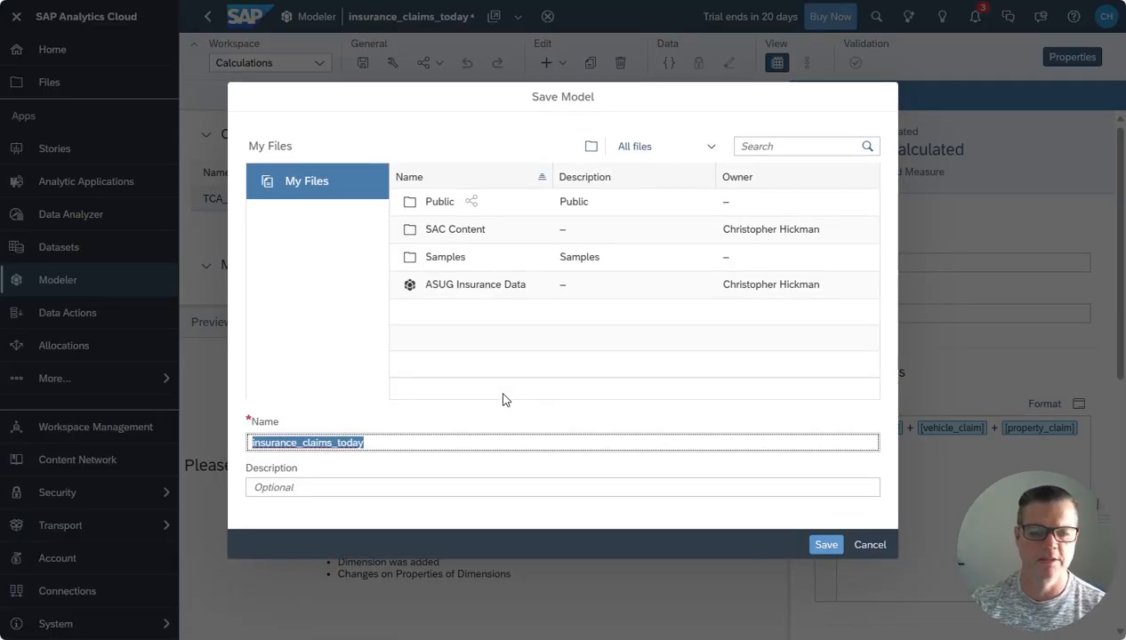
pyautogui.write('ASUG Followup Data')
pyautogui.click(826, 545)
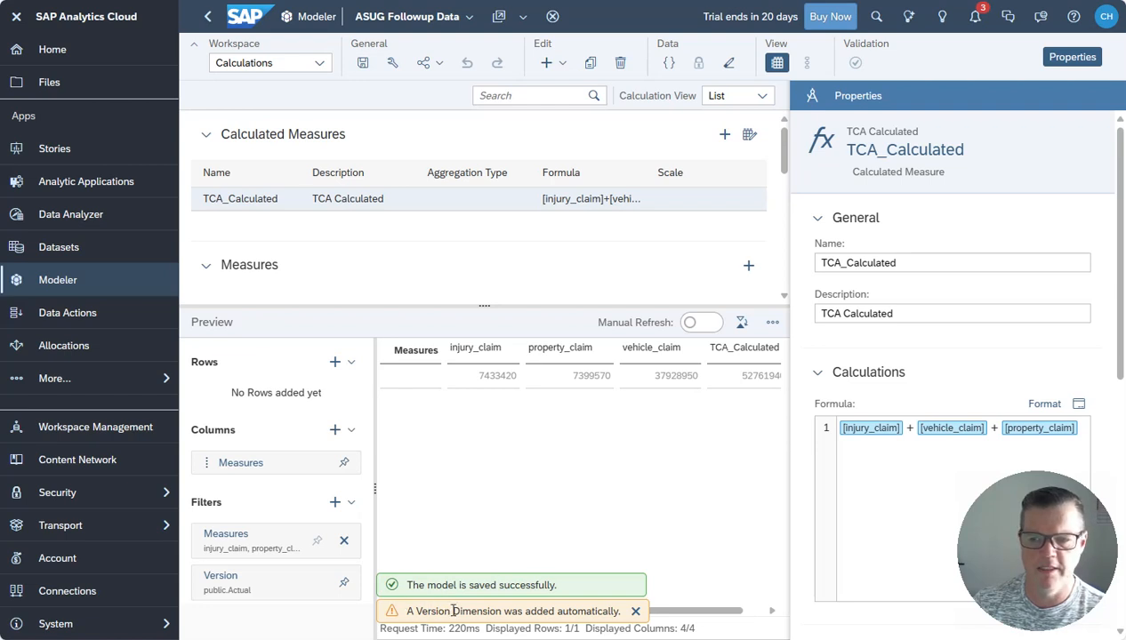
pyautogui.click(635, 611)
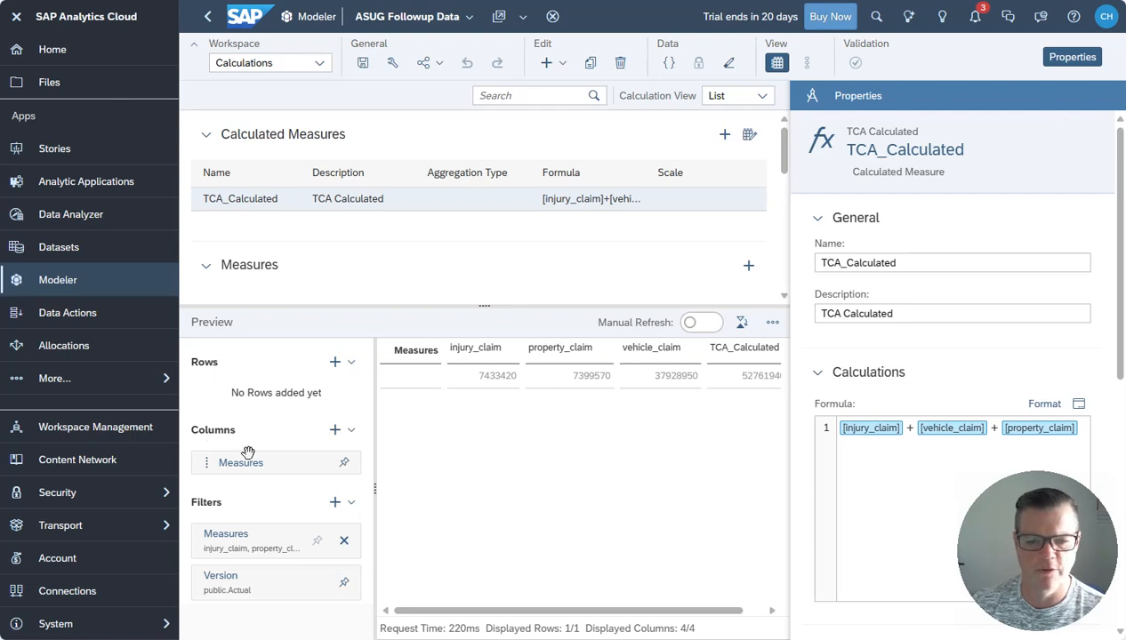
# - Add the fraud_reported dimension to the preview's rows and hide the measure's properties to widen the preview
pyautogui.moveTo(690, 610); pyautogui.dragTo(602, 614)
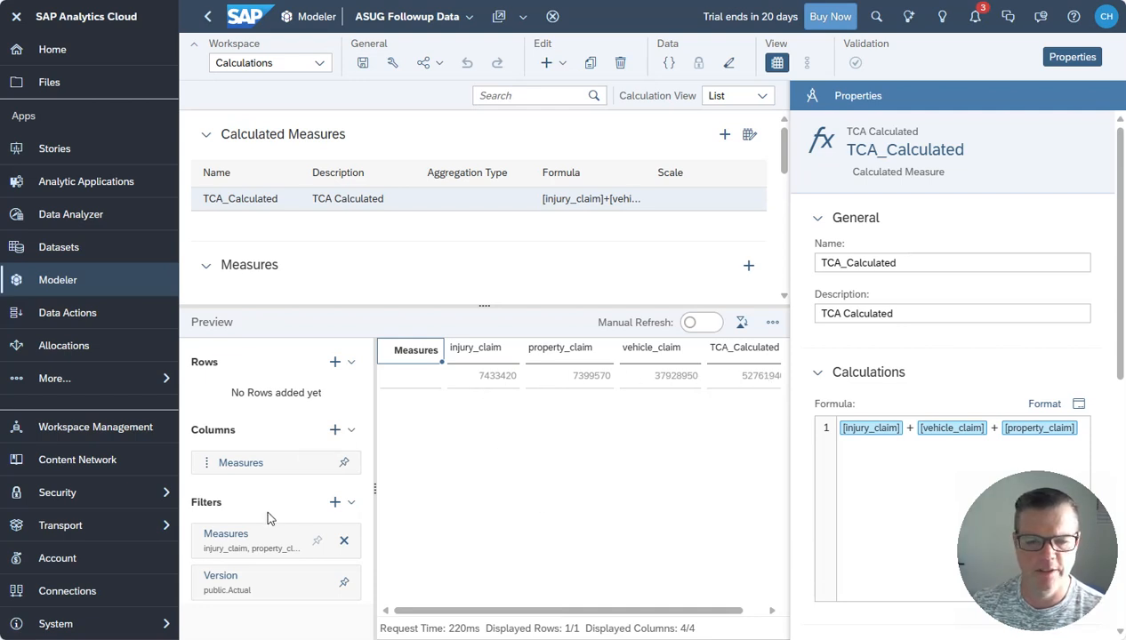
pyautogui.click(334, 362)
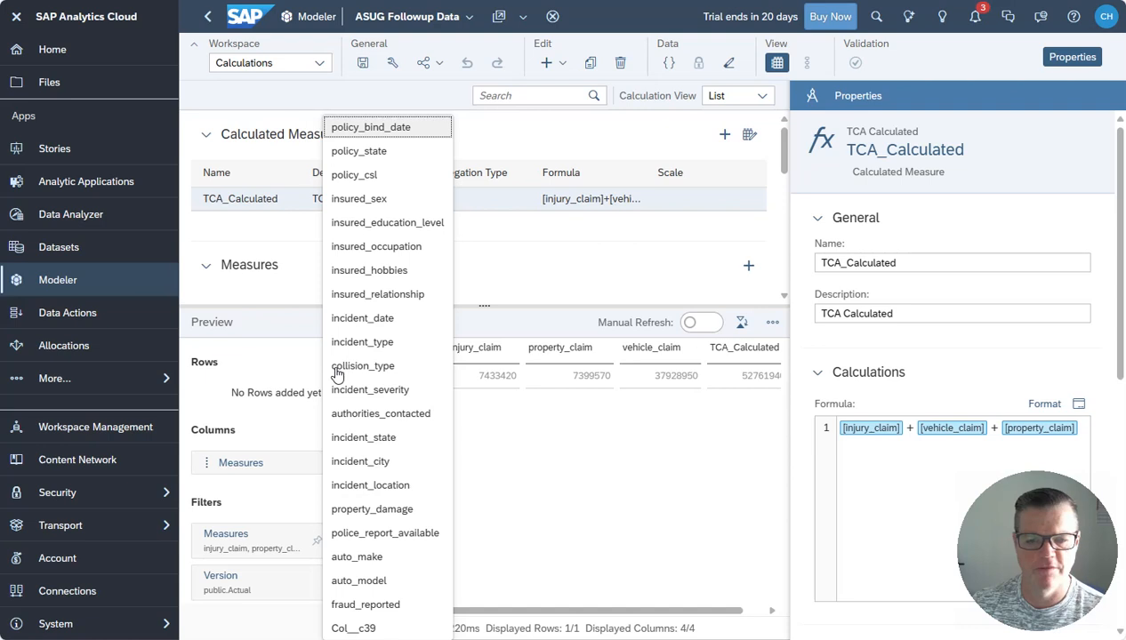
pyautogui.click(369, 609)
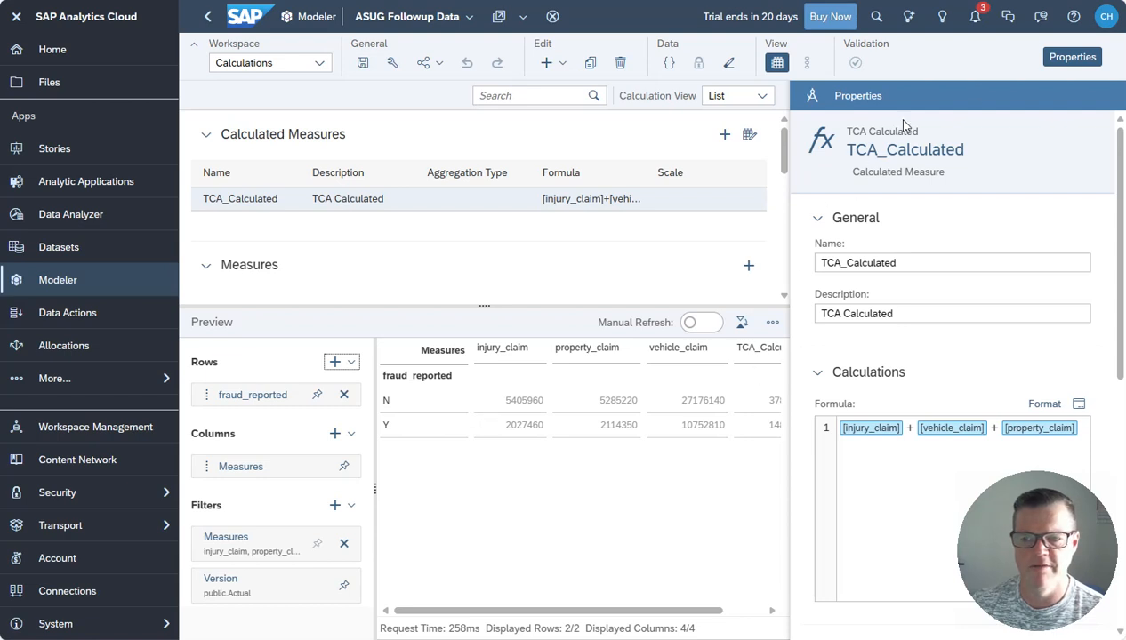
pyautogui.click(1073, 57)
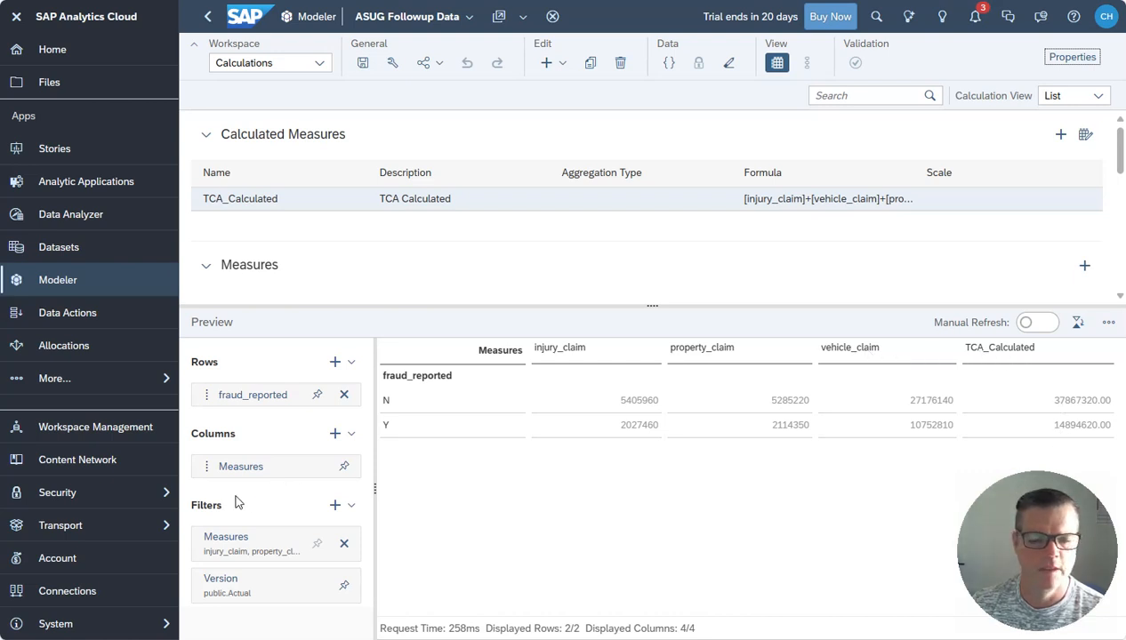
# - Add total_claim_amount to the members selected in the preview's Measures filter
pyautogui.click(260, 548)
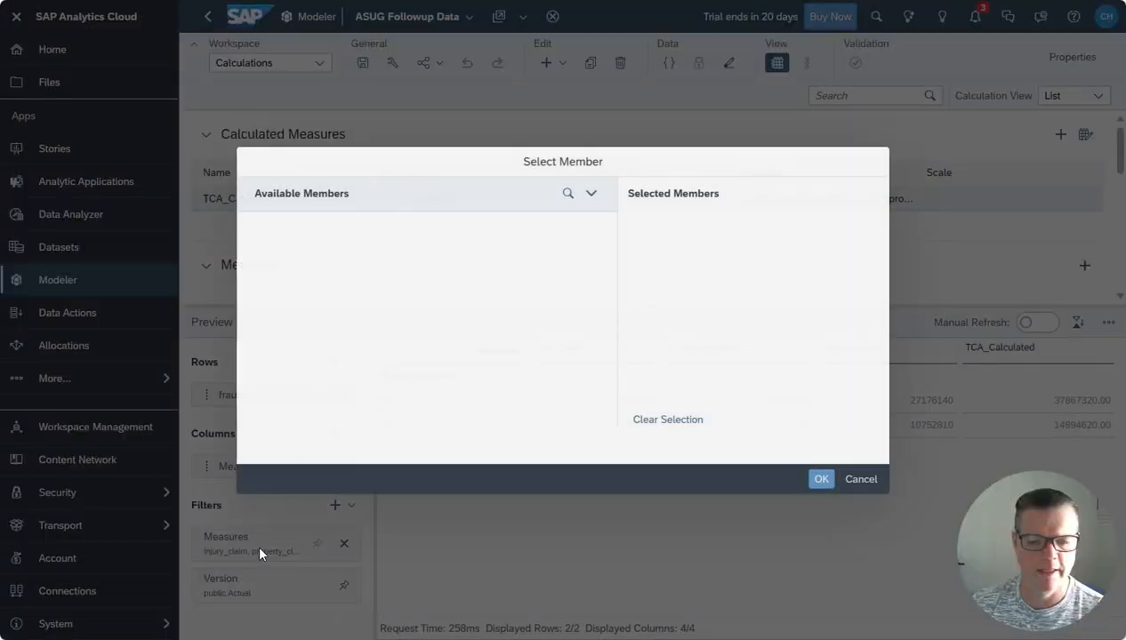
pyautogui.click(255, 248)
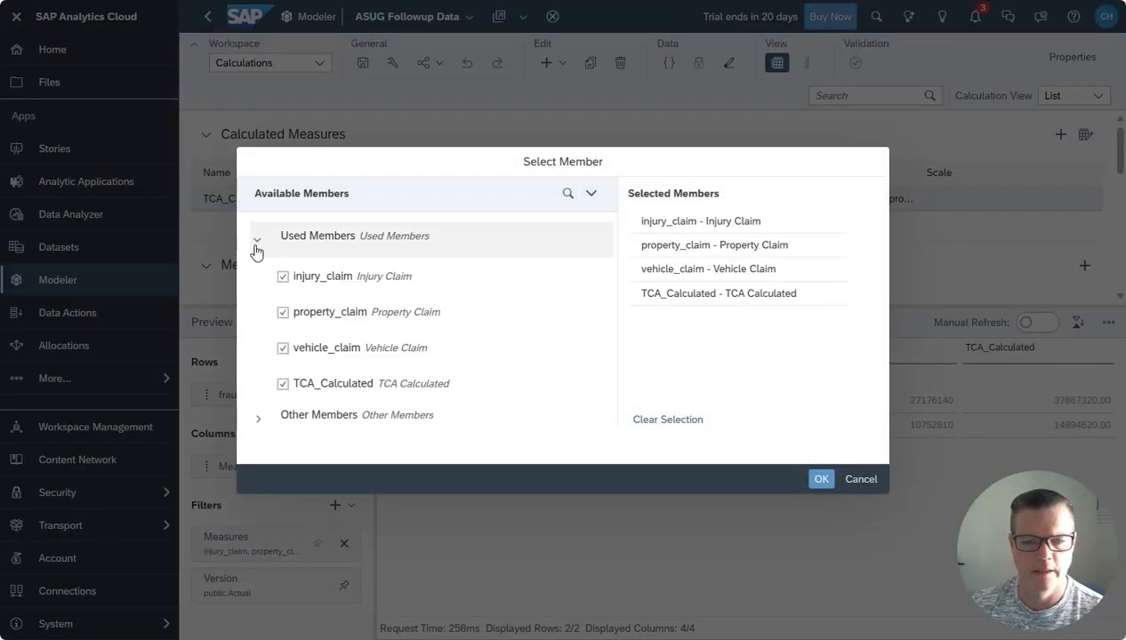
pyautogui.click(256, 242)
pyautogui.click(258, 275)
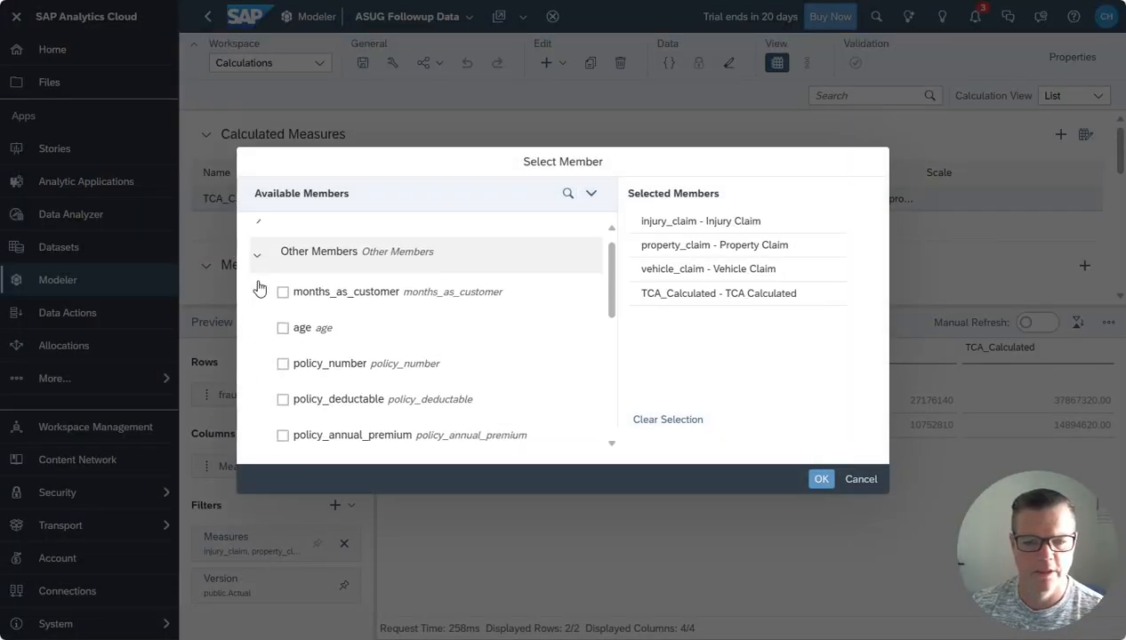
pyautogui.scroll(-3, 259, 288)
pyautogui.scroll(-5, 259, 288)
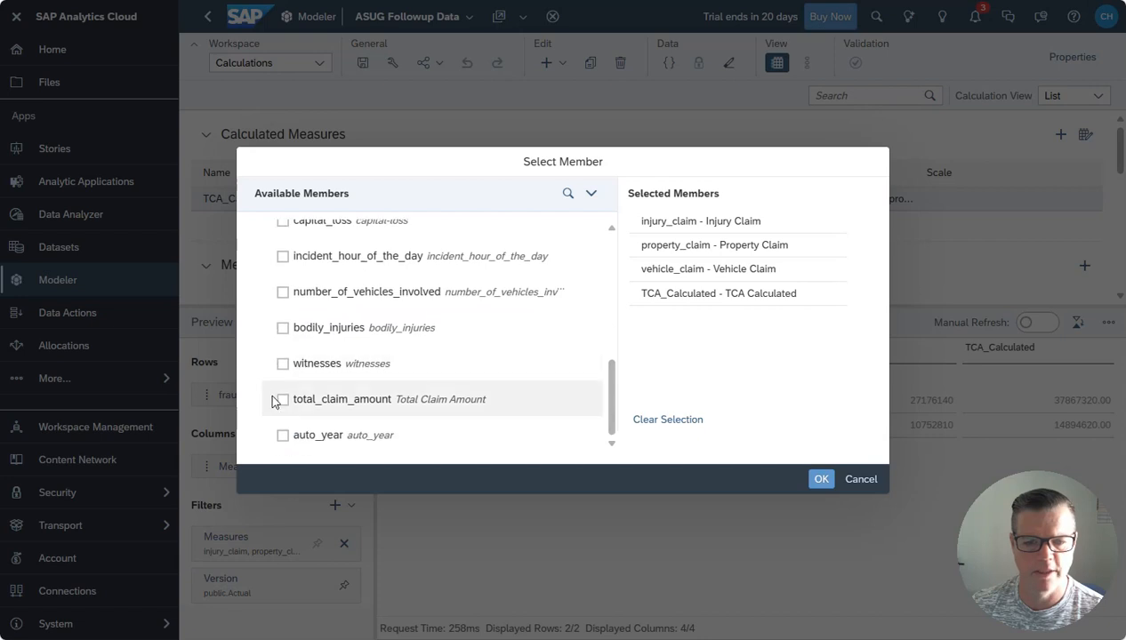
pyautogui.click(283, 401)
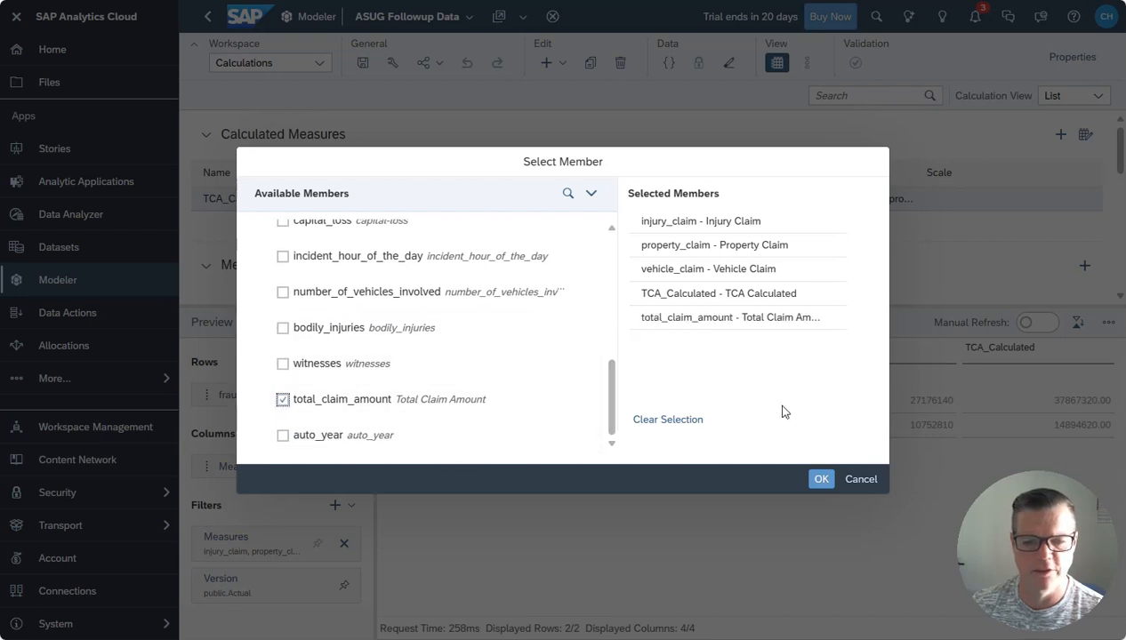
pyautogui.click(822, 485)
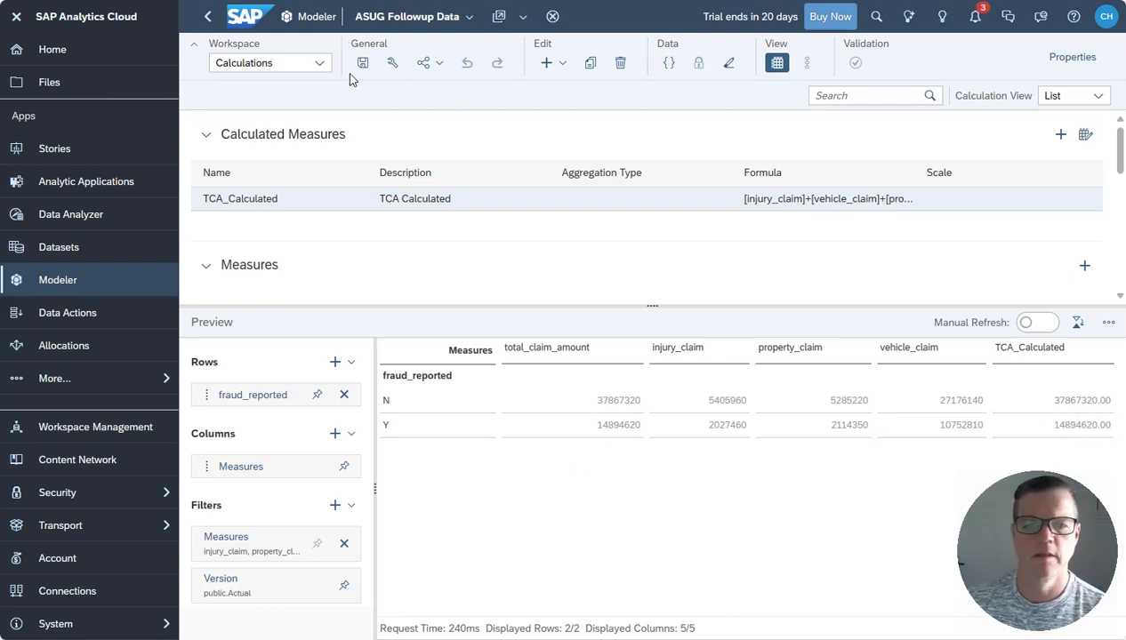
# - Close the model and create a new Canvas story using the Classic Design Experience
pyautogui.click(553, 17)
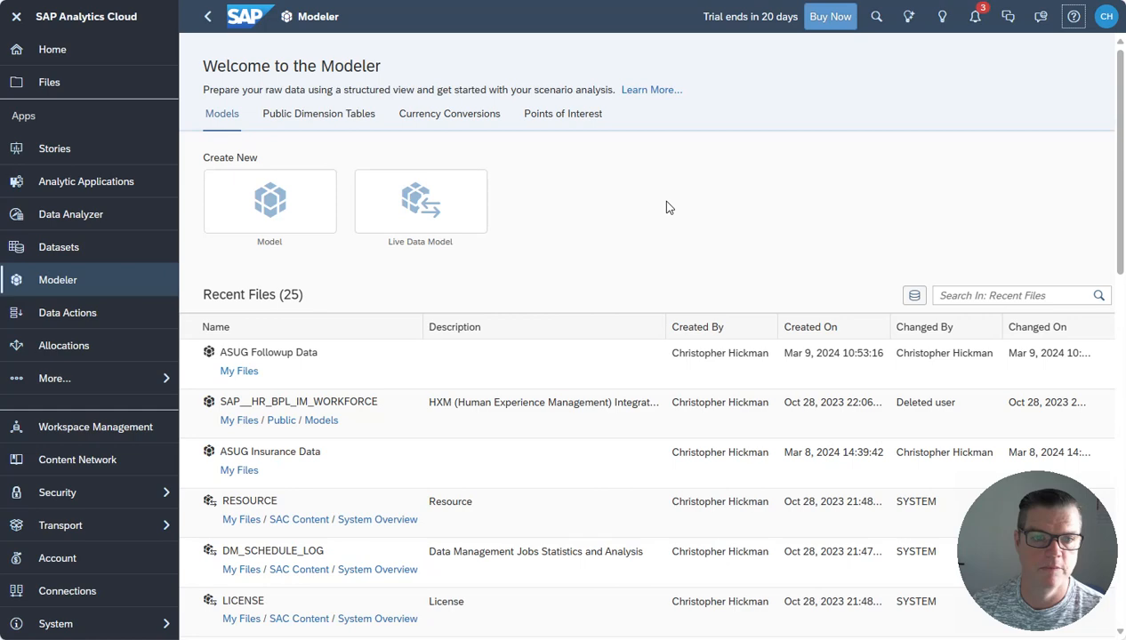
pyautogui.click(55, 155)
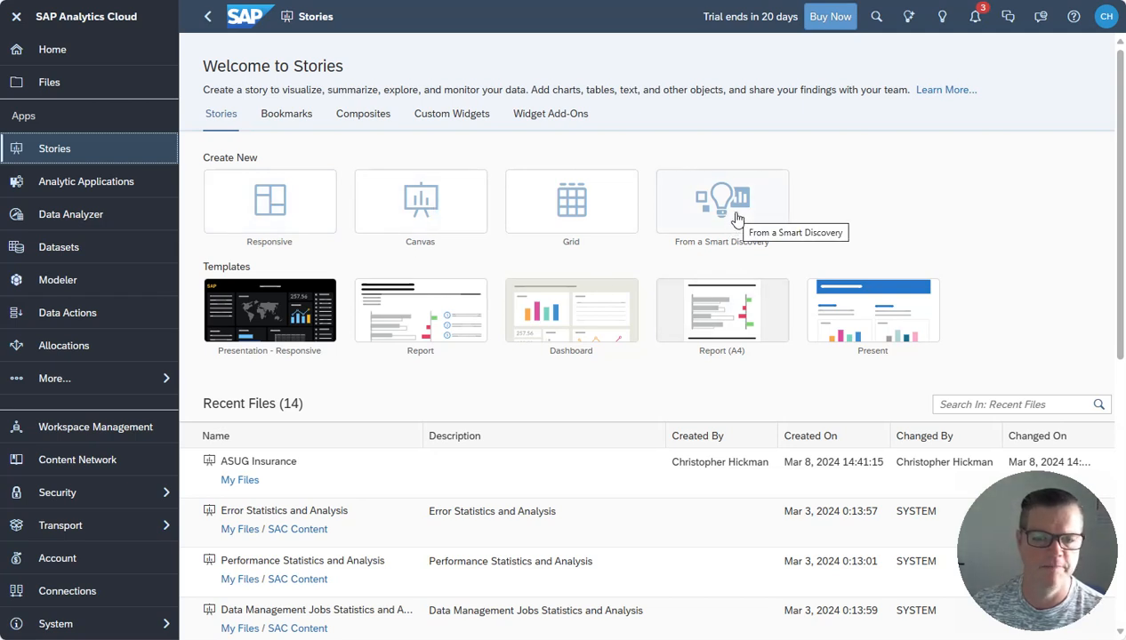
pyautogui.click(414, 212)
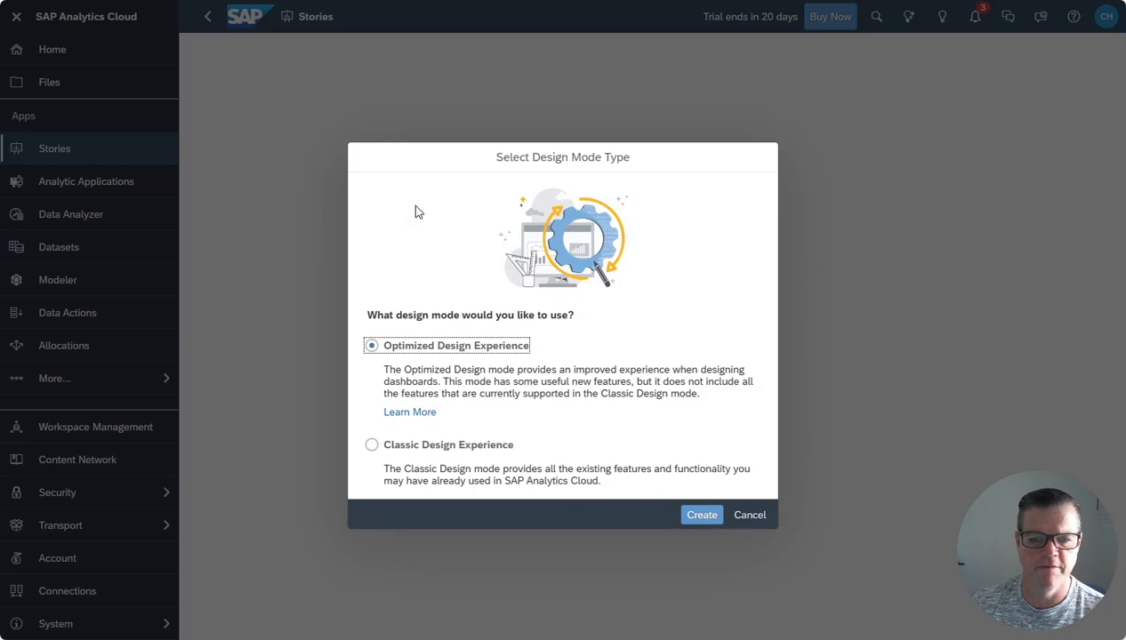
pyautogui.click(389, 335)
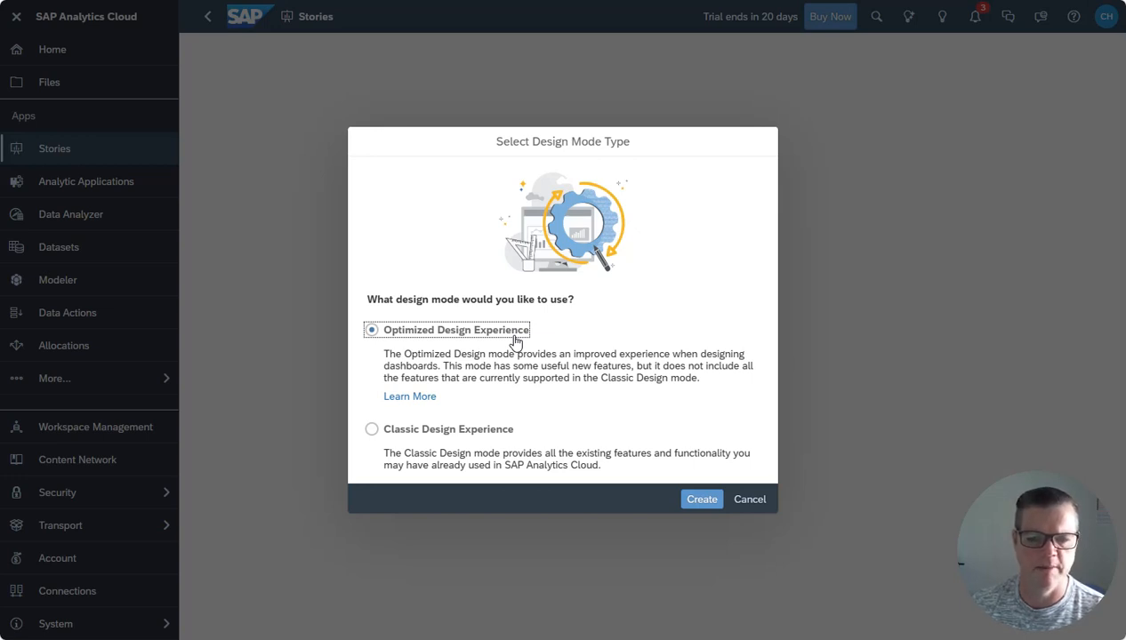
pyautogui.click(443, 434)
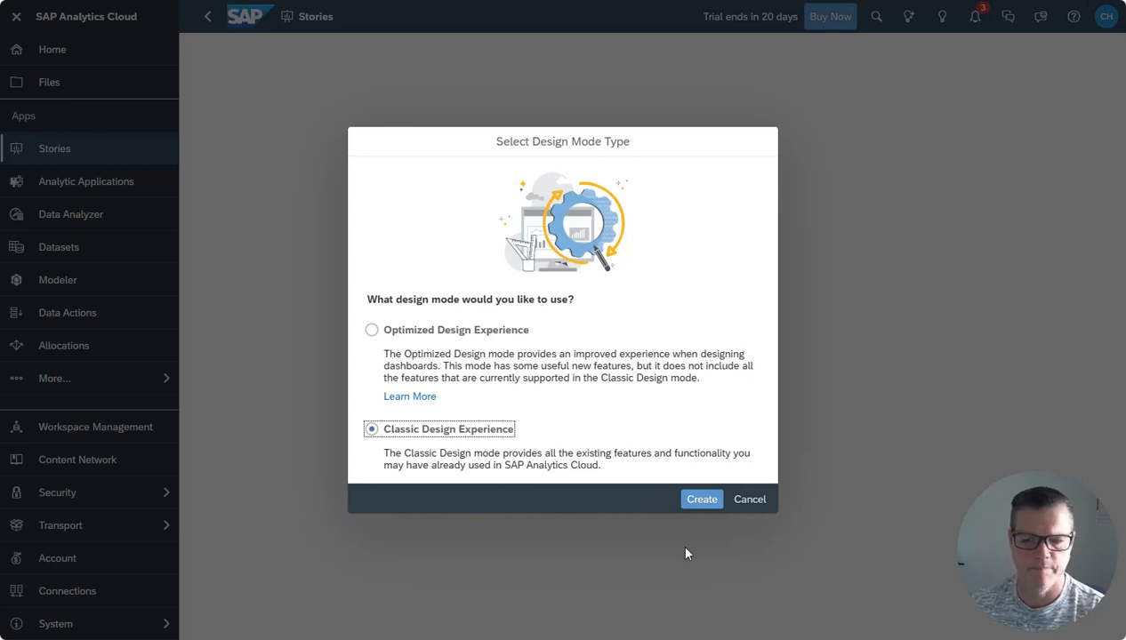
pyautogui.click(698, 503)
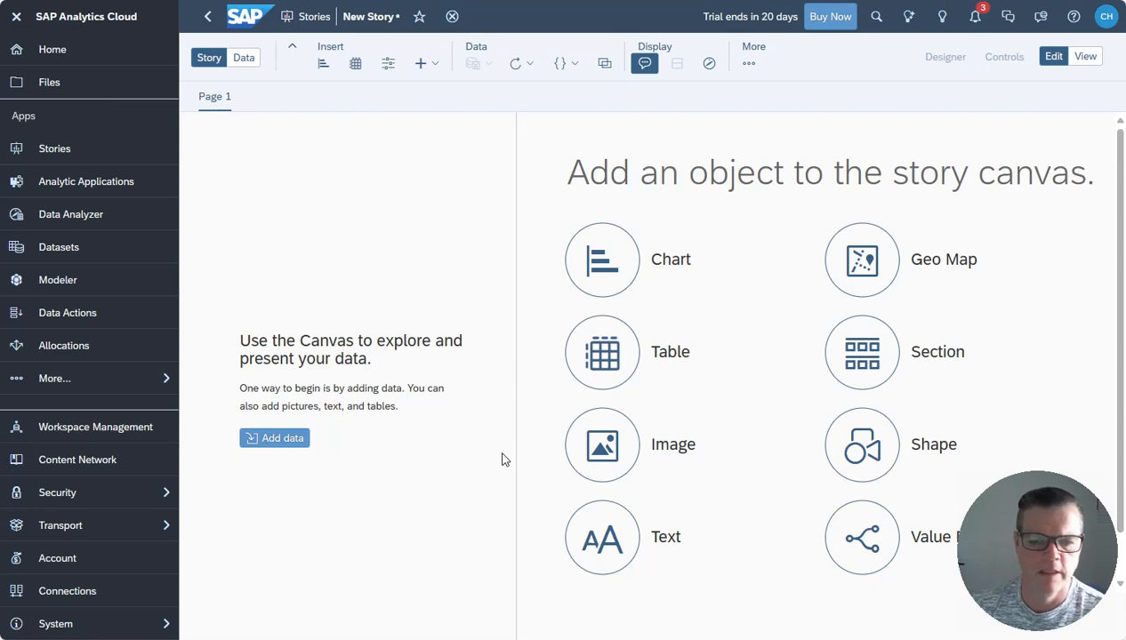
# - Add the existing ASUG Followup Data model from My Files as the story's data
pyautogui.click(286, 443)
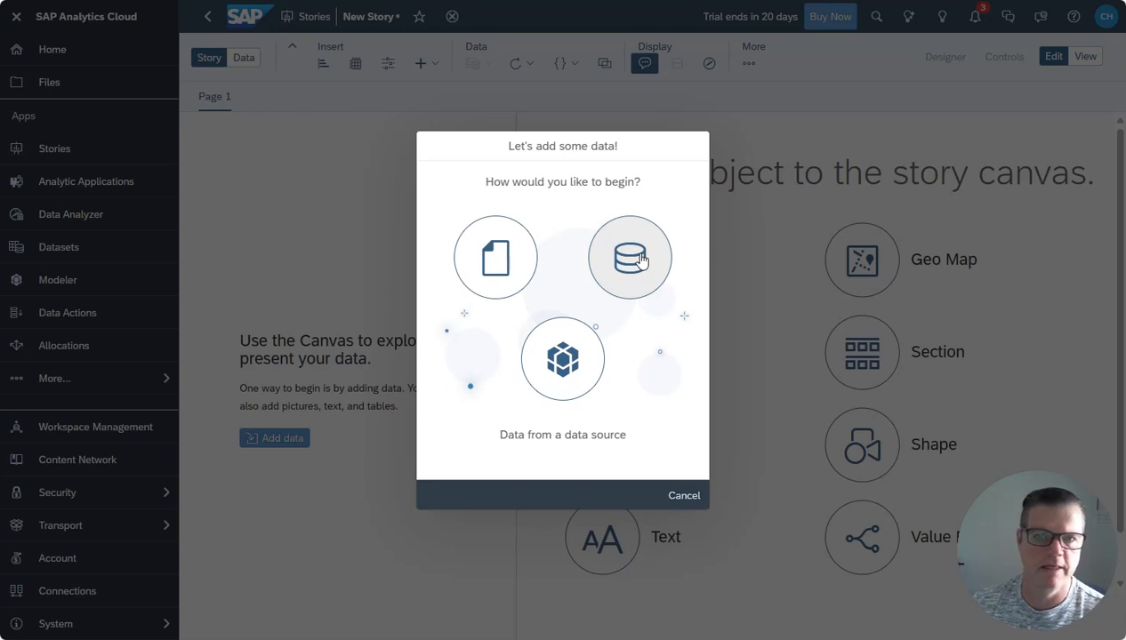
pyautogui.click(575, 365)
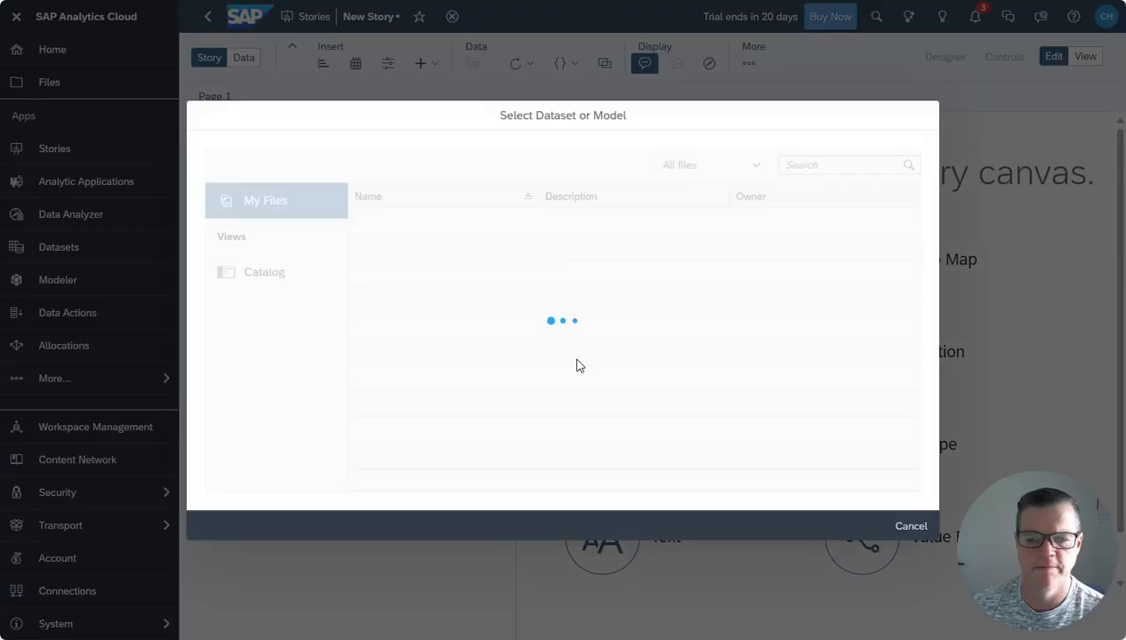
pyautogui.click(406, 305)
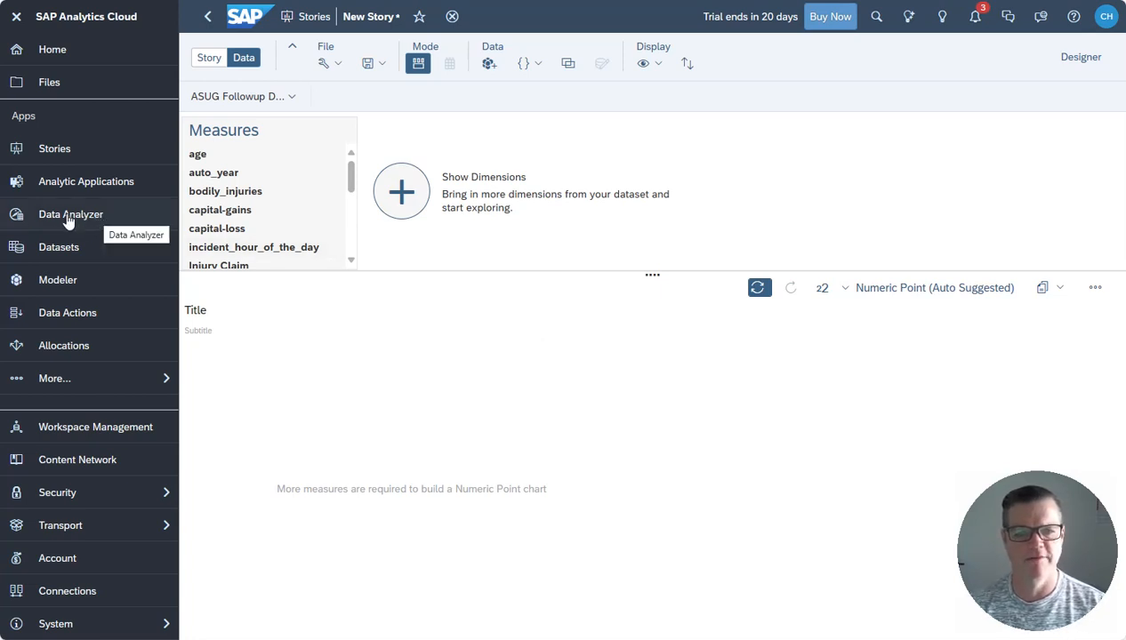
# - Enlarge the data exploration area, chart the Total Claim Amount measure as a numeric point and copy it to Page 1
pyautogui.moveTo(650, 275); pyautogui.dragTo(652, 329)
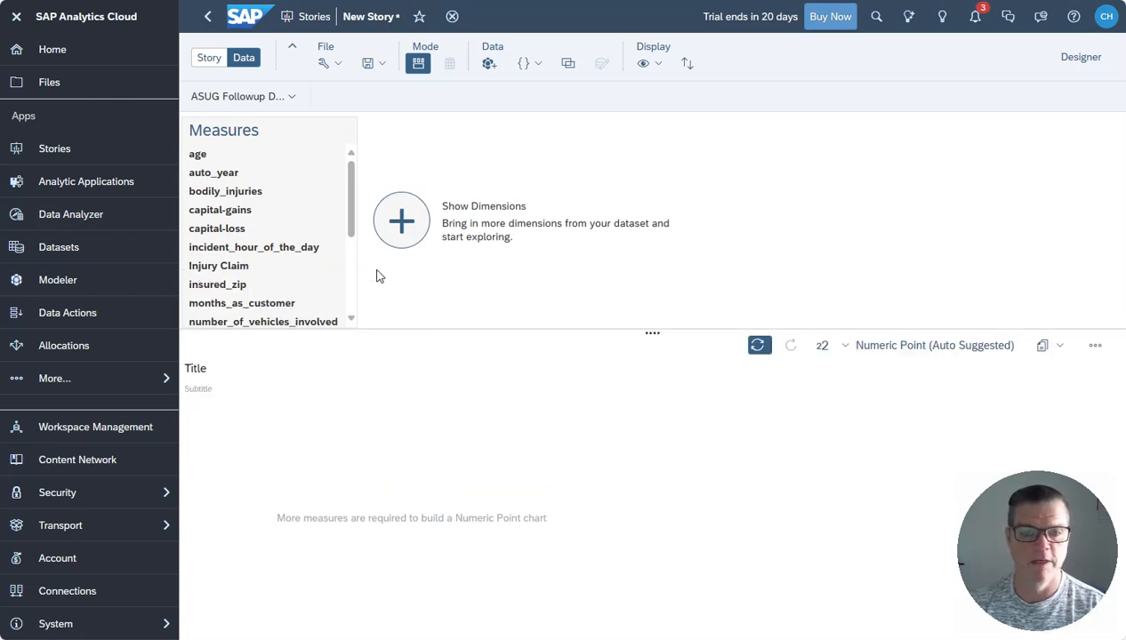
pyautogui.moveTo(353, 216); pyautogui.dragTo(356, 309)
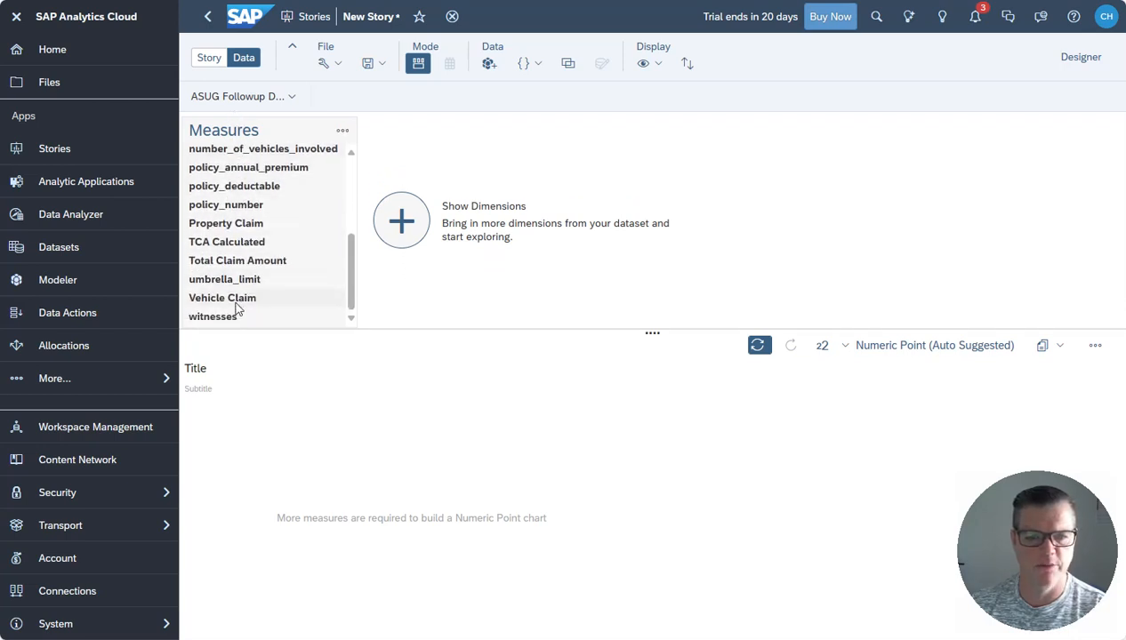
pyautogui.click(239, 261)
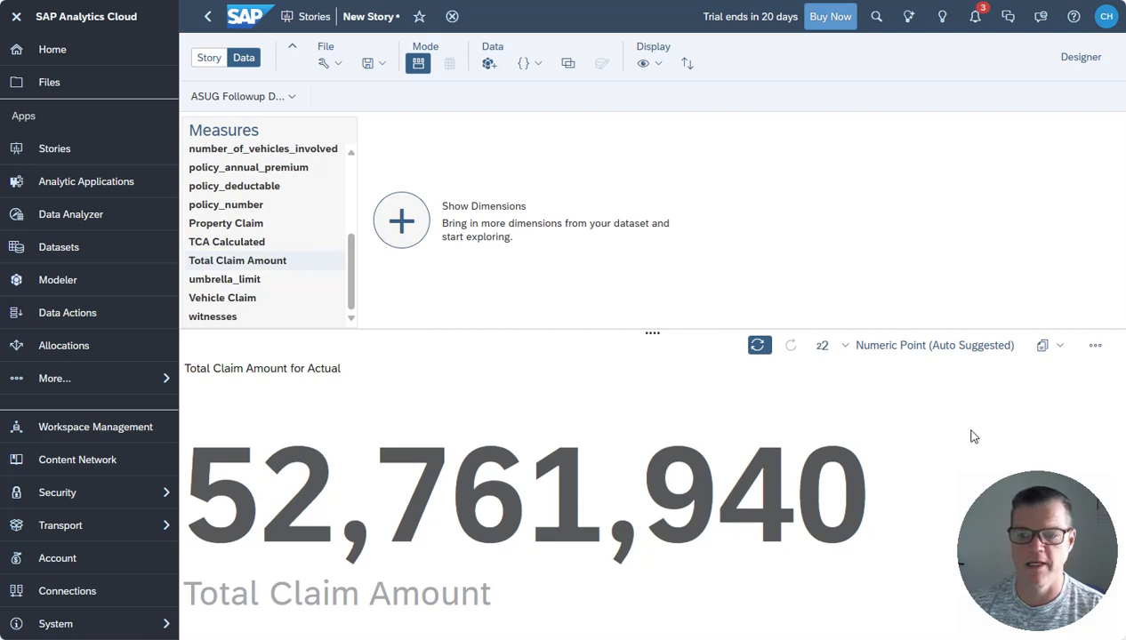
pyautogui.click(1052, 347)
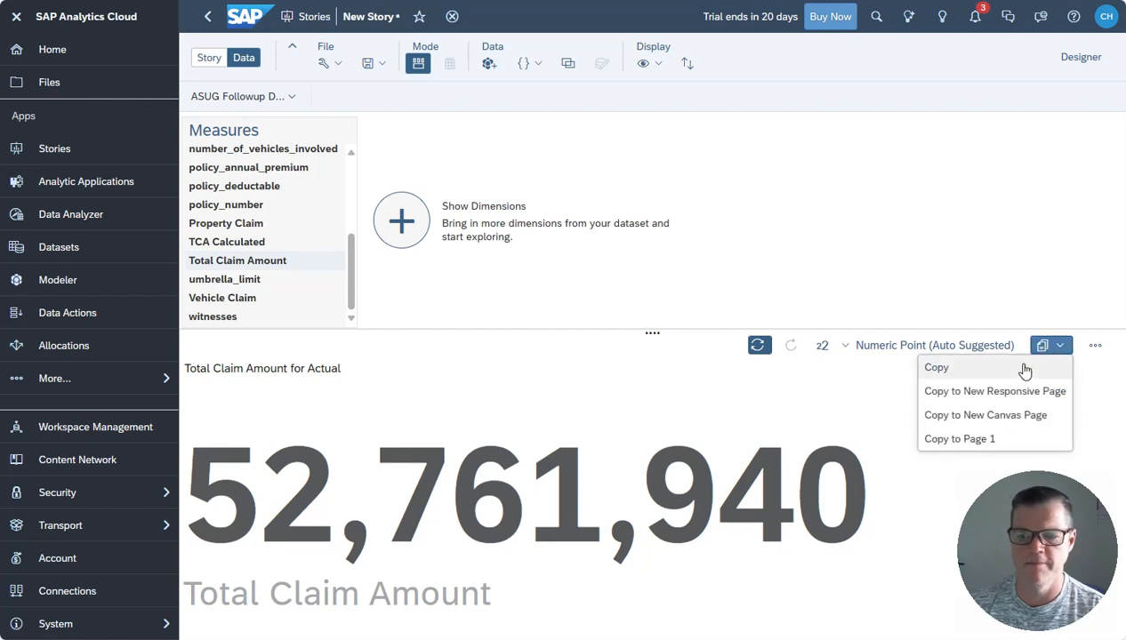
pyautogui.click(982, 445)
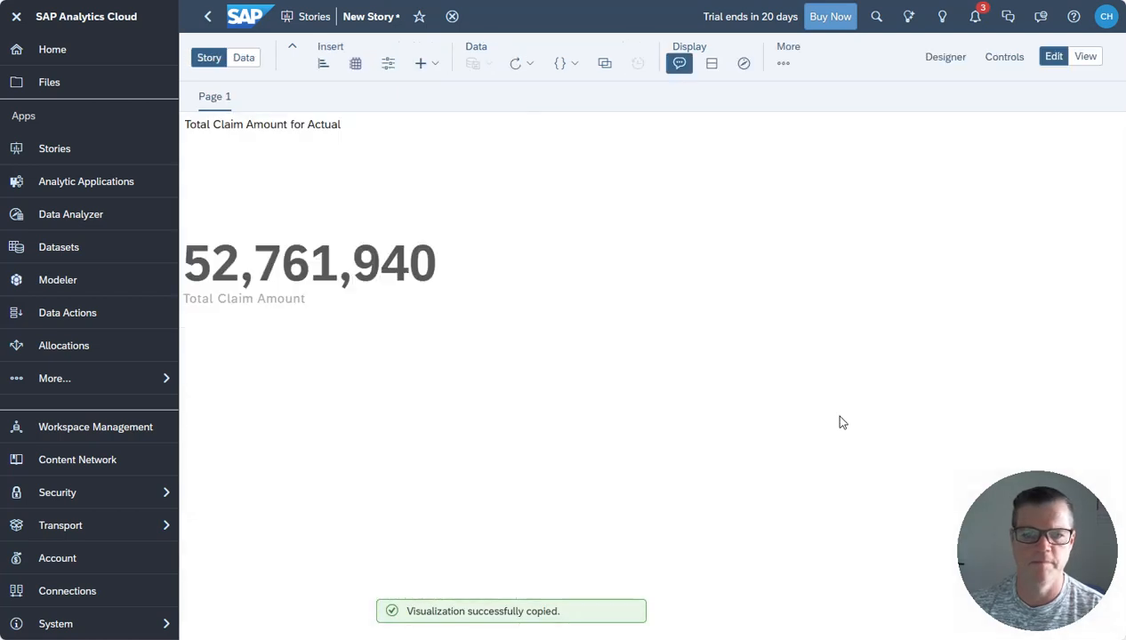
# - Shrink the Total Claim Amount numeric point on Page 1 to a small tile and deselect it
pyautogui.click(362, 201)
pyautogui.moveTo(463, 396); pyautogui.dragTo(390, 268)
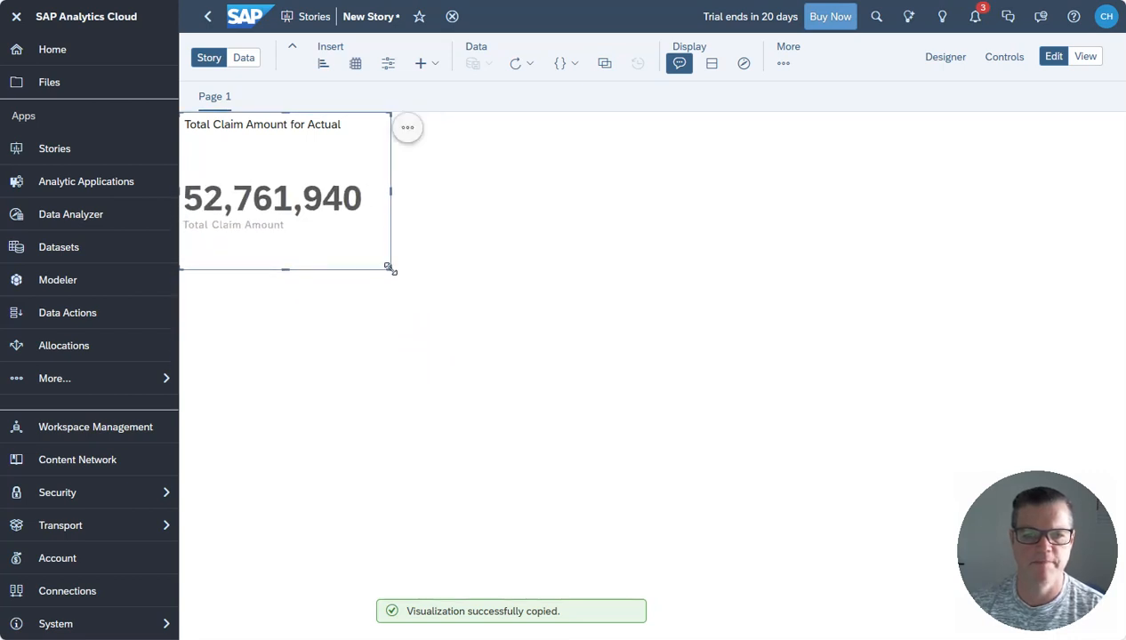
pyautogui.click(412, 245)
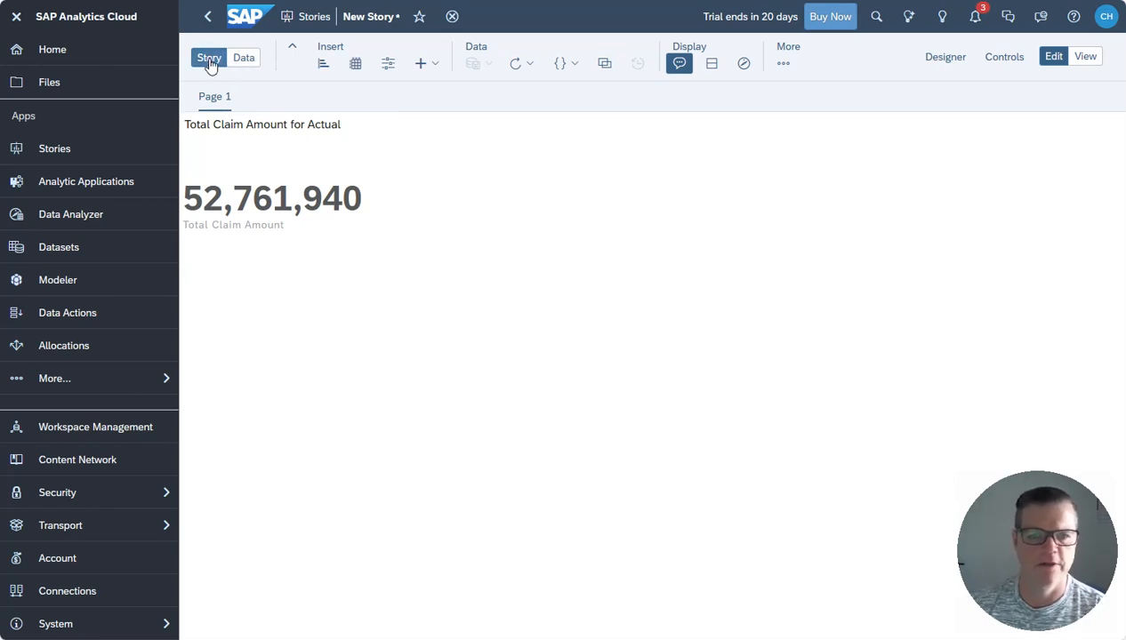
# - Return to the data exploration and show the Incident State, Fraud Reported, auto_make and auto_model dimensions
pyautogui.click(246, 61)
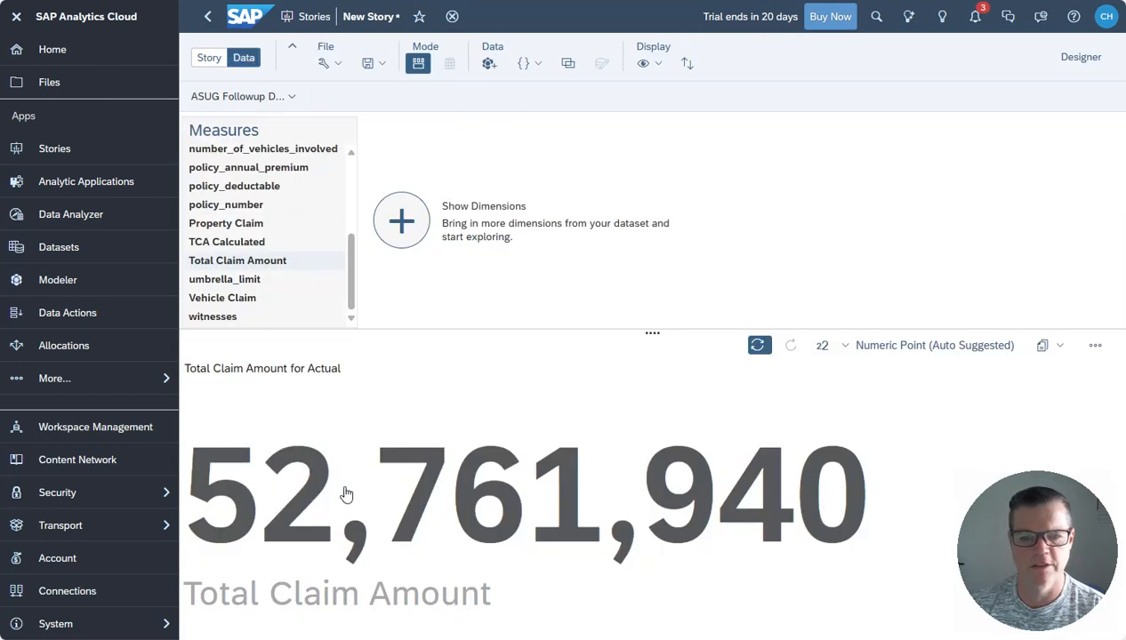
pyautogui.click(405, 224)
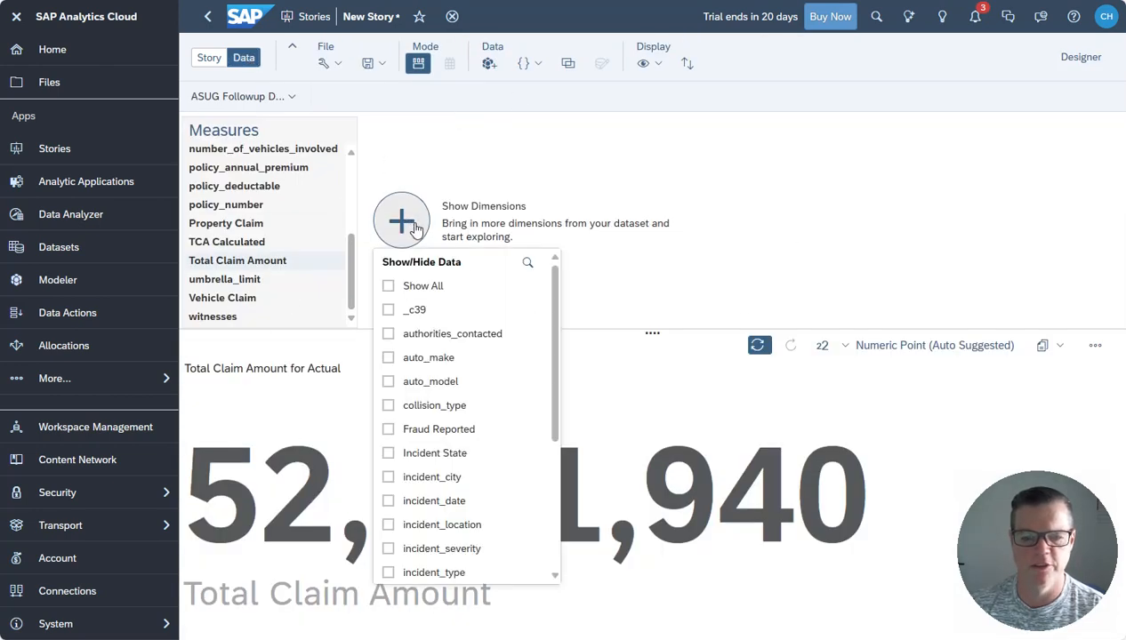
pyautogui.scroll(-3, 453, 322)
pyautogui.scroll(1, 448, 448)
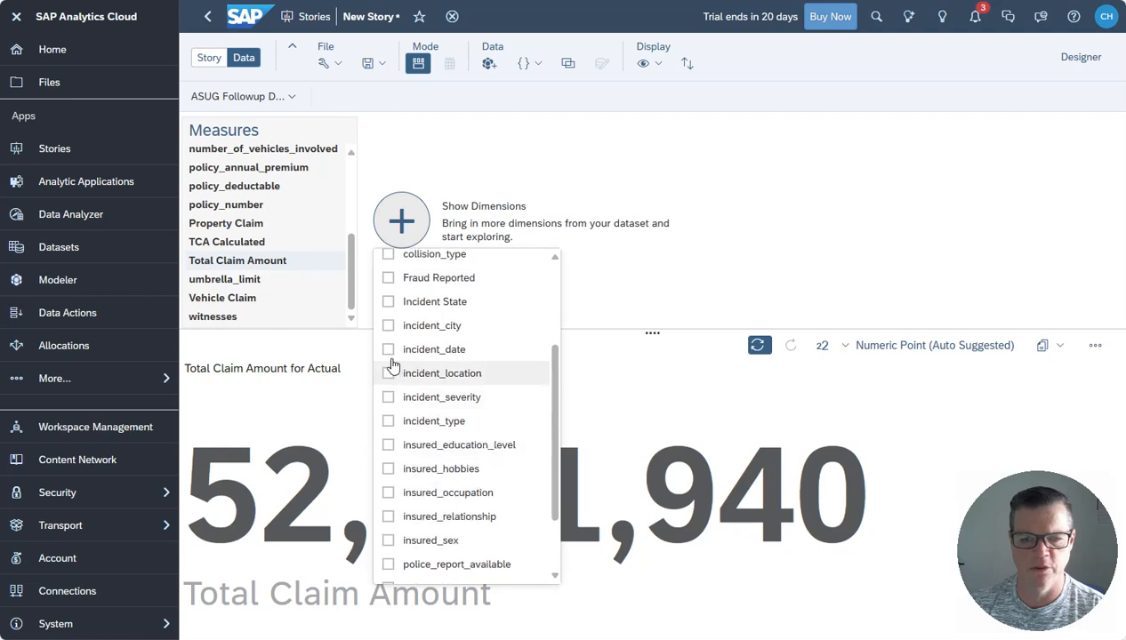
pyautogui.click(388, 303)
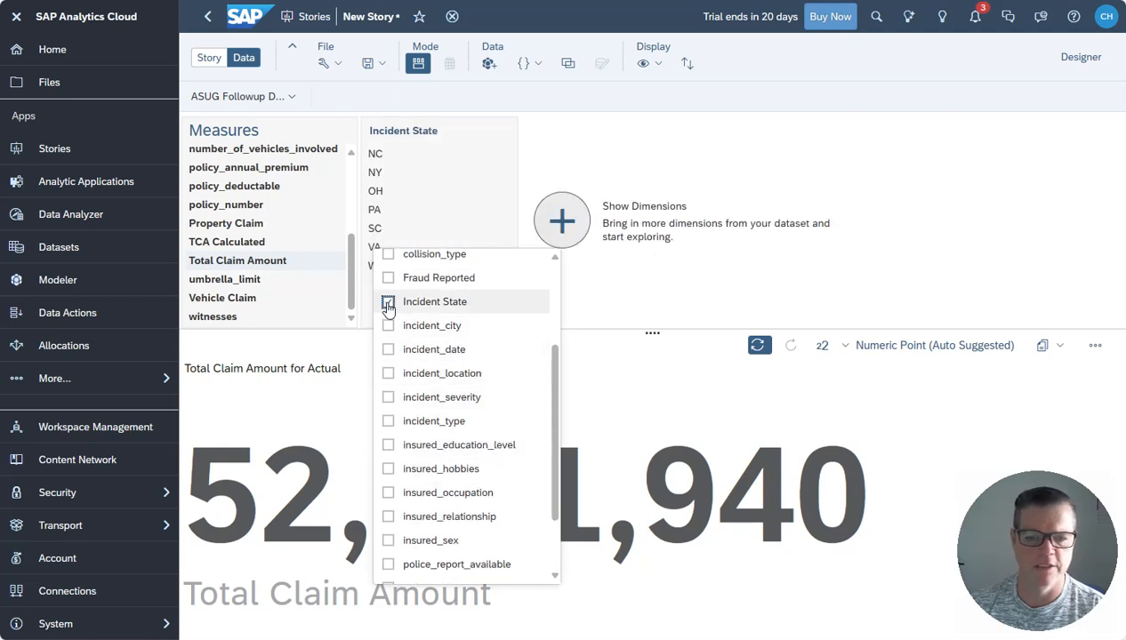
pyautogui.click(388, 277)
pyautogui.scroll(-2, 498, 391)
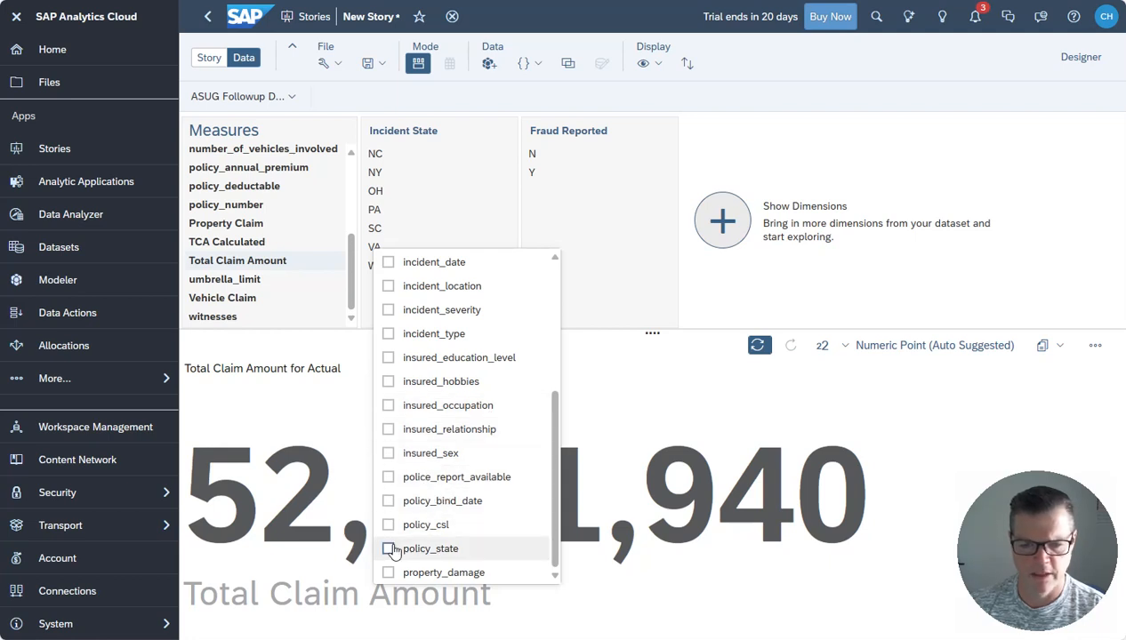
pyautogui.scroll(5, 438, 537)
pyautogui.click(389, 358)
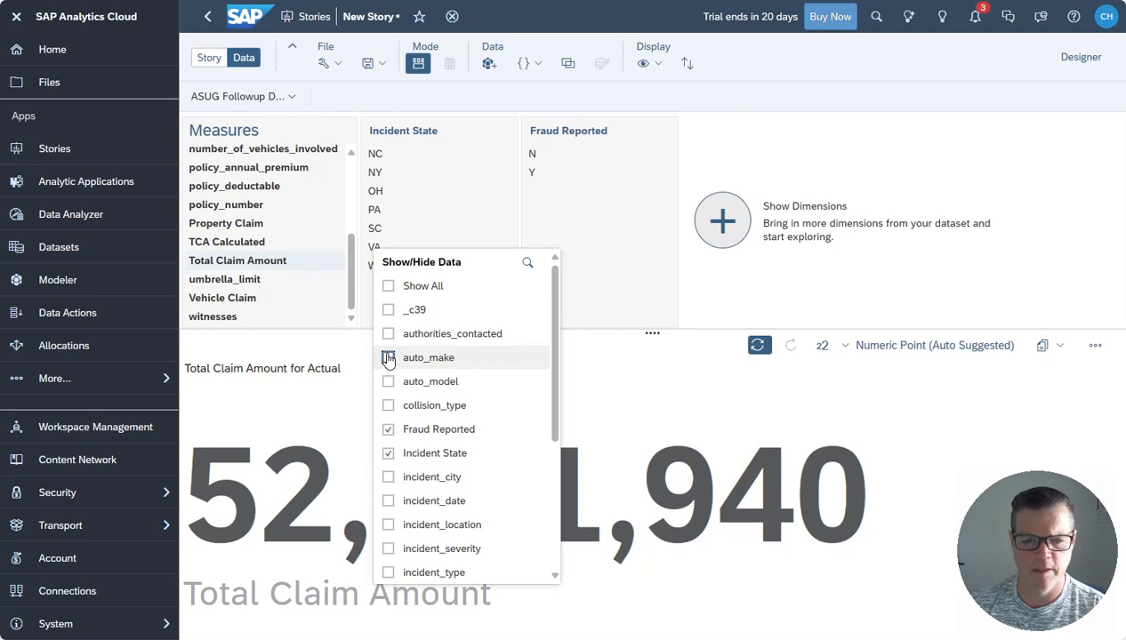
pyautogui.click(389, 381)
pyautogui.click(647, 408)
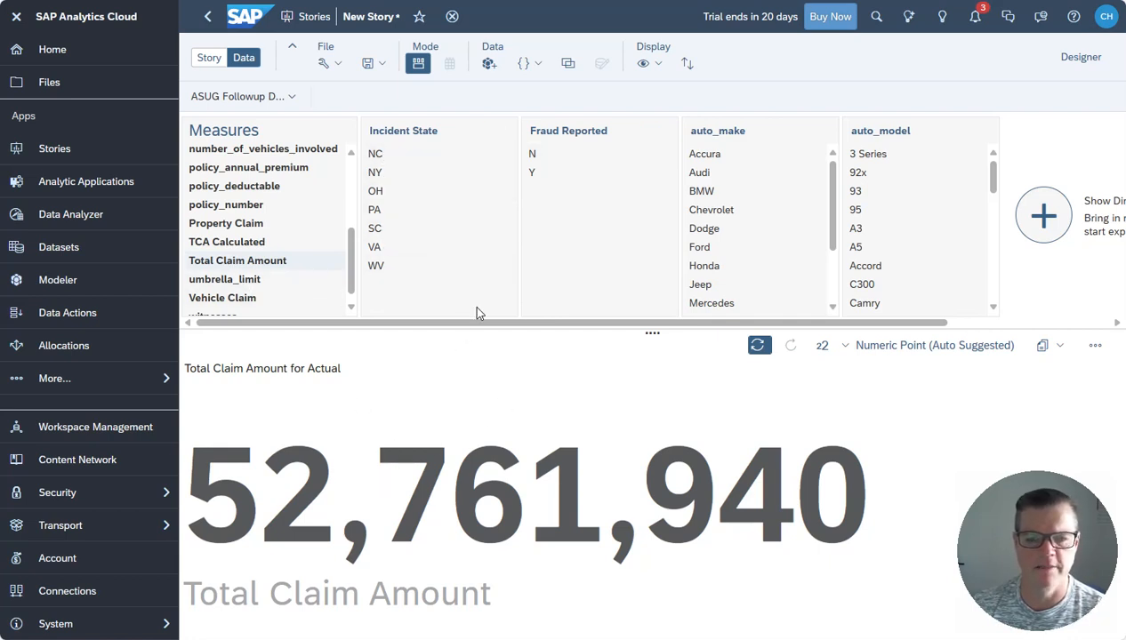
# - Break down Total Claim Amount by Incident State and sort the chart by Total Claim Amount from highest to lowest
pyautogui.click(396, 134)
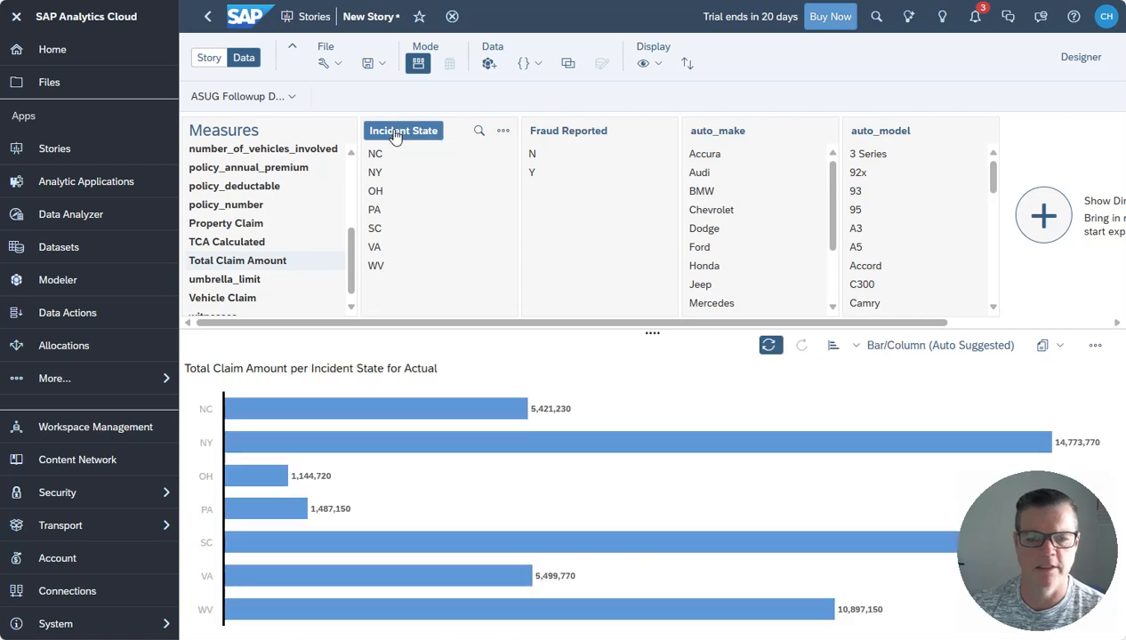
pyautogui.moveTo(430, 623)
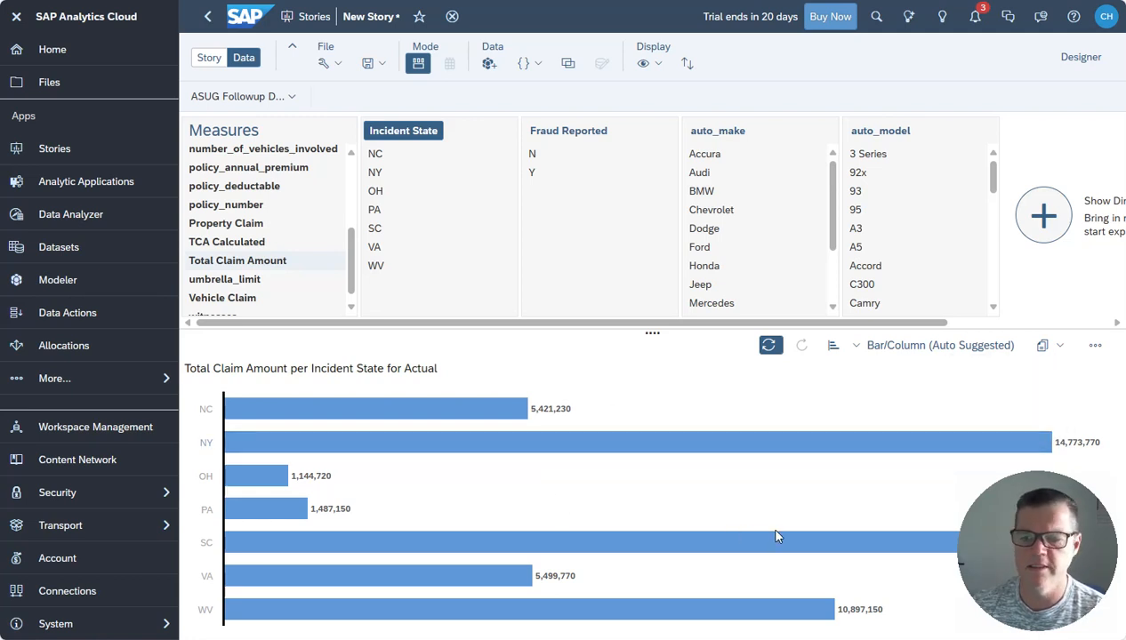
pyautogui.click(1095, 346)
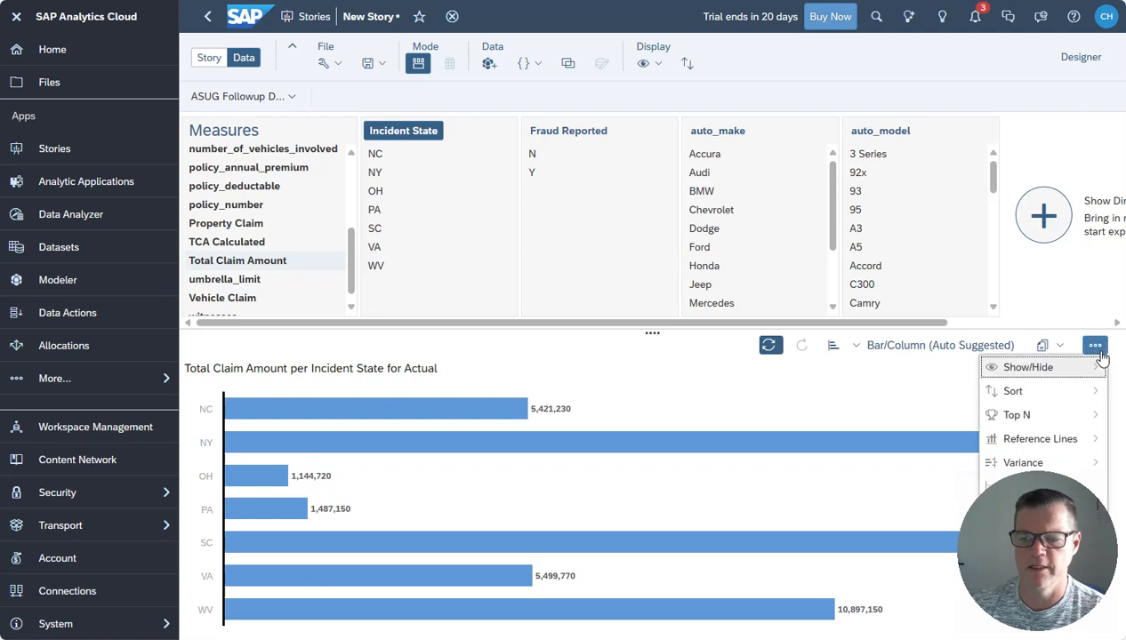
pyautogui.moveTo(1056, 393)
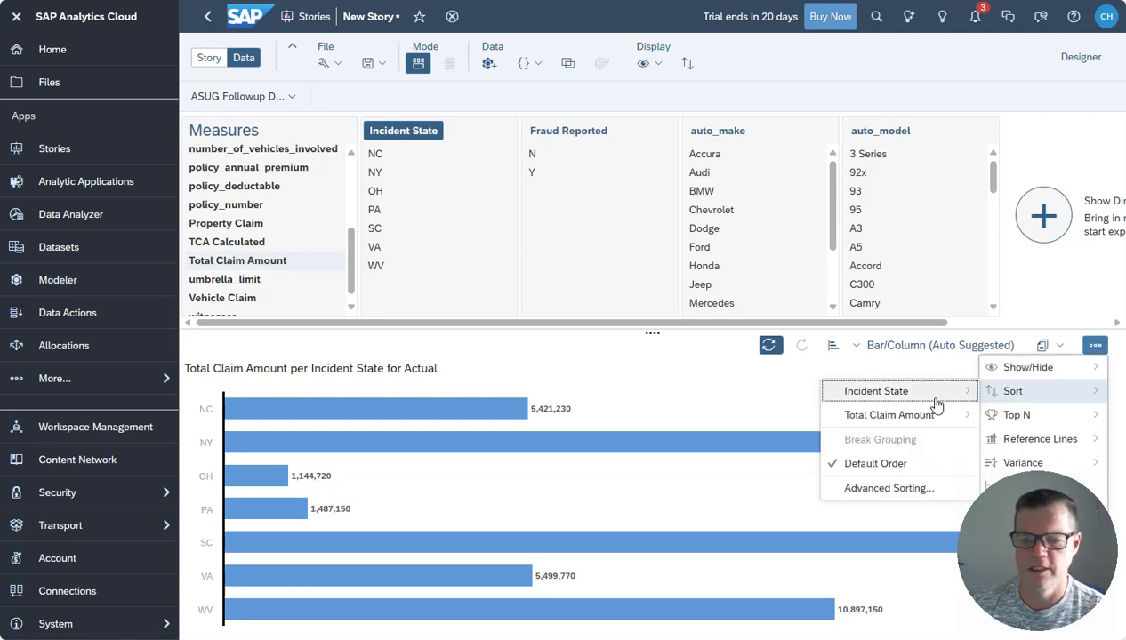
pyautogui.moveTo(898, 420)
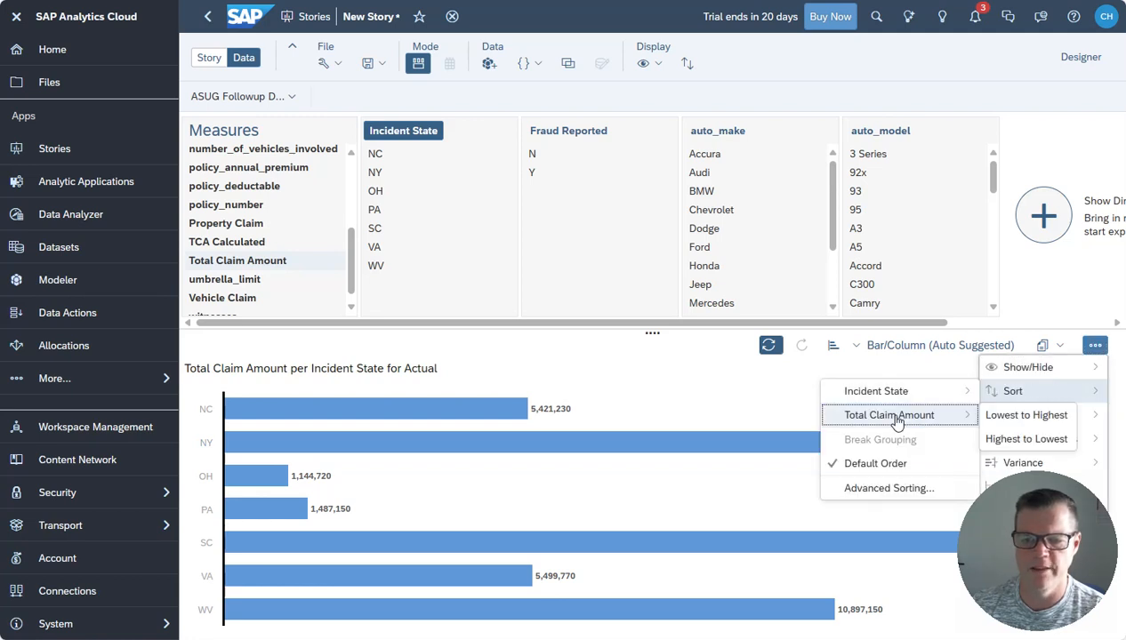
pyautogui.click(1014, 445)
pyautogui.click(1095, 346)
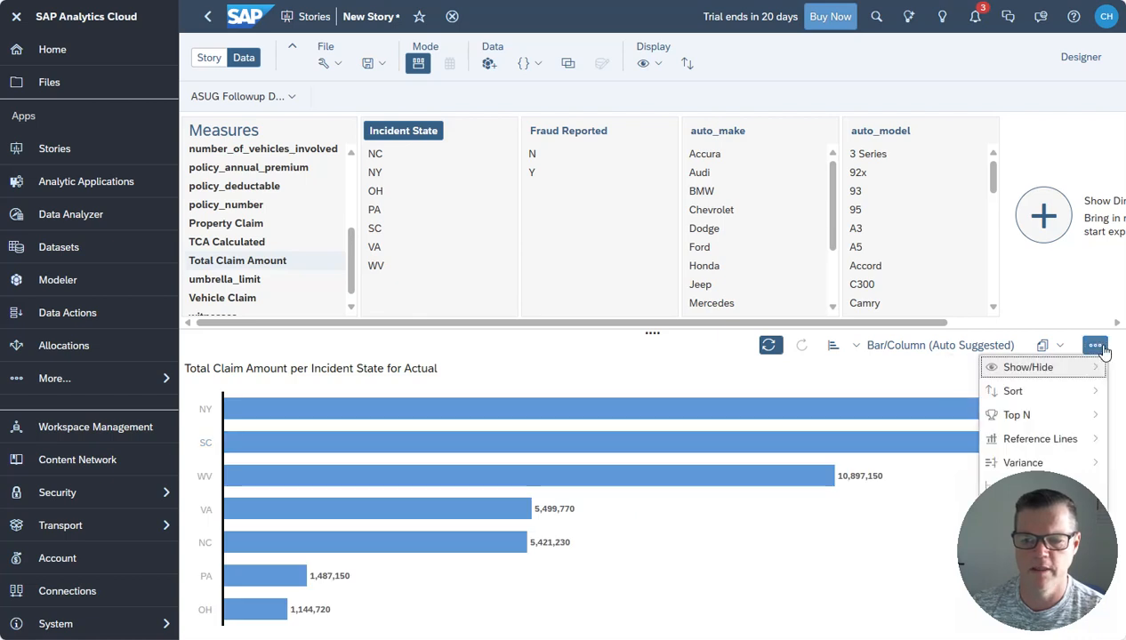
pyautogui.moveTo(1055, 443)
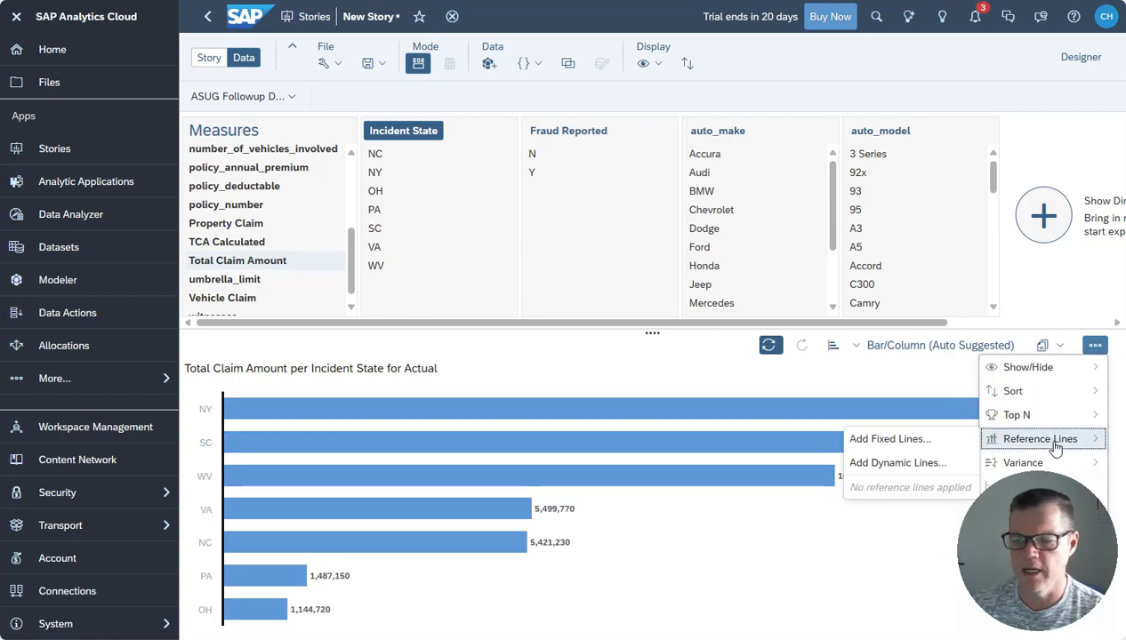
pyautogui.click(912, 464)
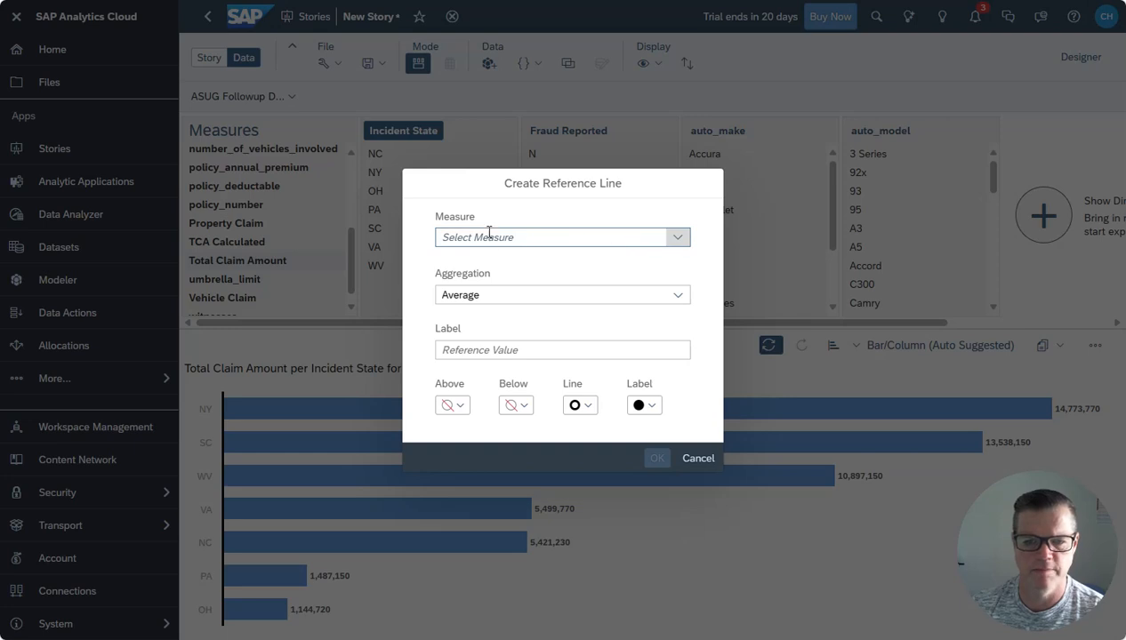
pyautogui.click(506, 352)
pyautogui.click(472, 295)
pyautogui.click(516, 342)
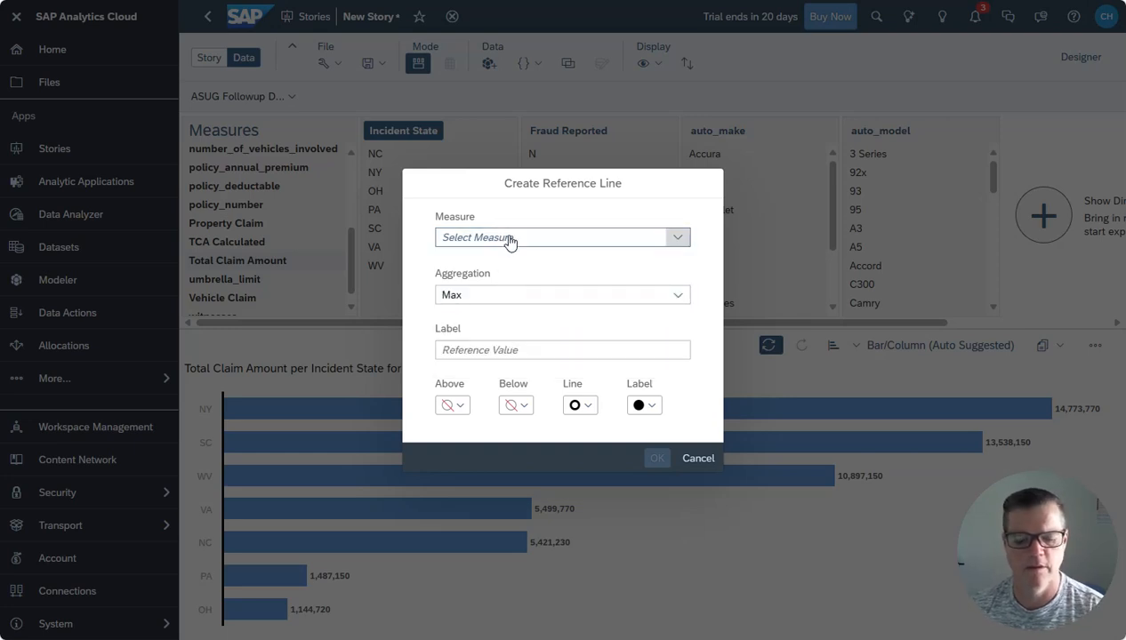
pyautogui.click(684, 240)
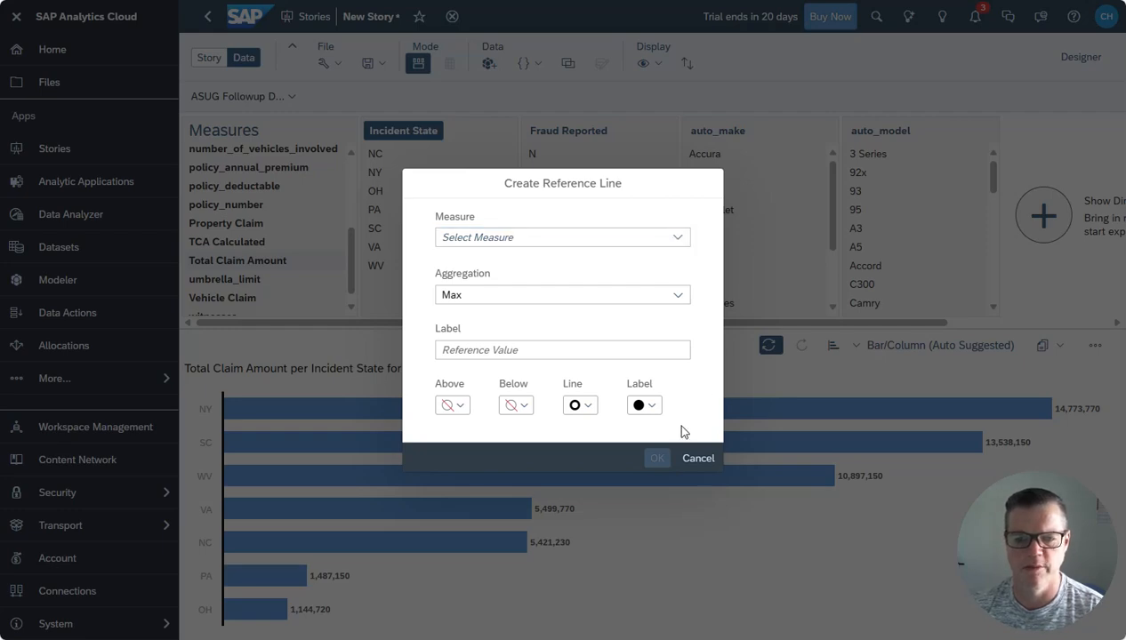
pyautogui.click(700, 461)
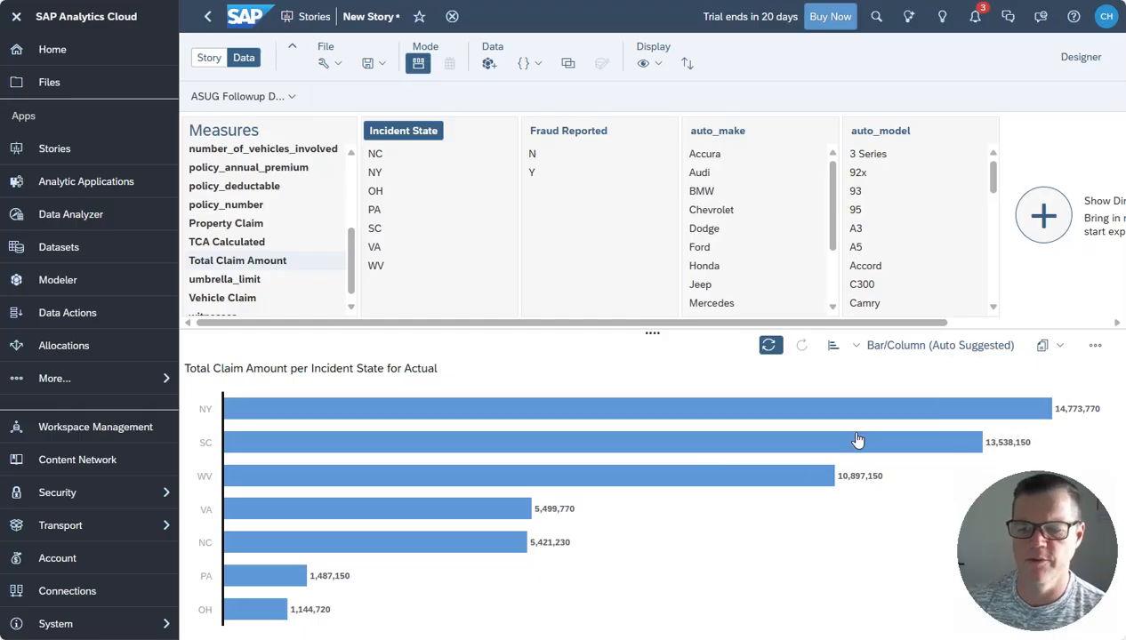
# - Copy the chart of Total Claim Amount per Incident State to Page 1 and reduce its height to match the numeric point tile
pyautogui.click(1055, 349)
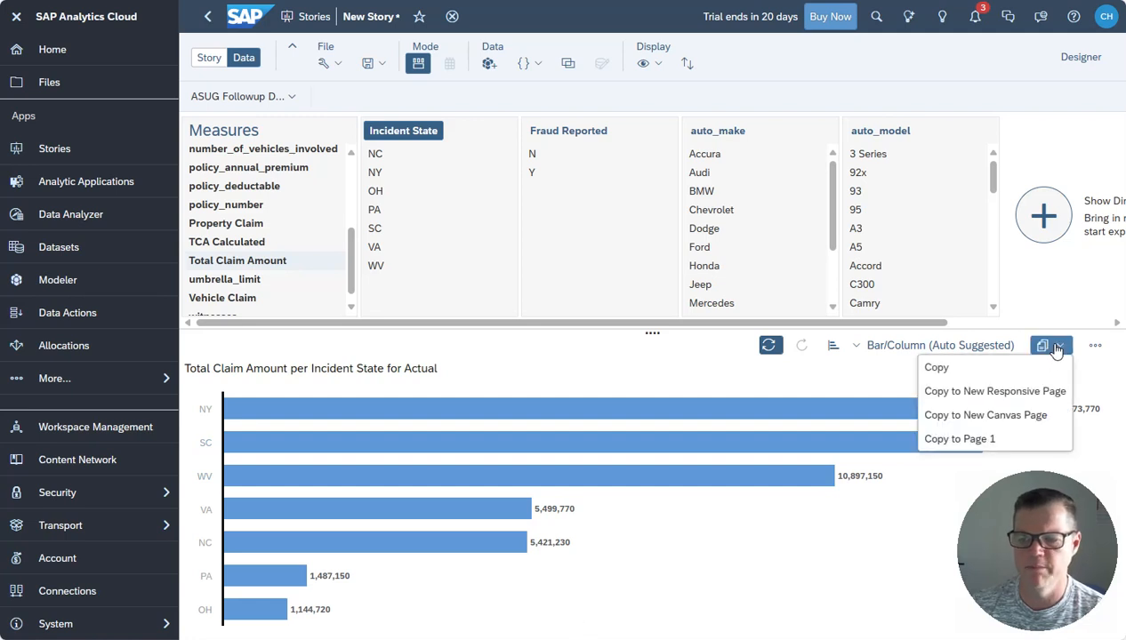
pyautogui.click(967, 440)
pyautogui.click(626, 343)
pyautogui.moveTo(536, 399); pyautogui.dragTo(536, 269)
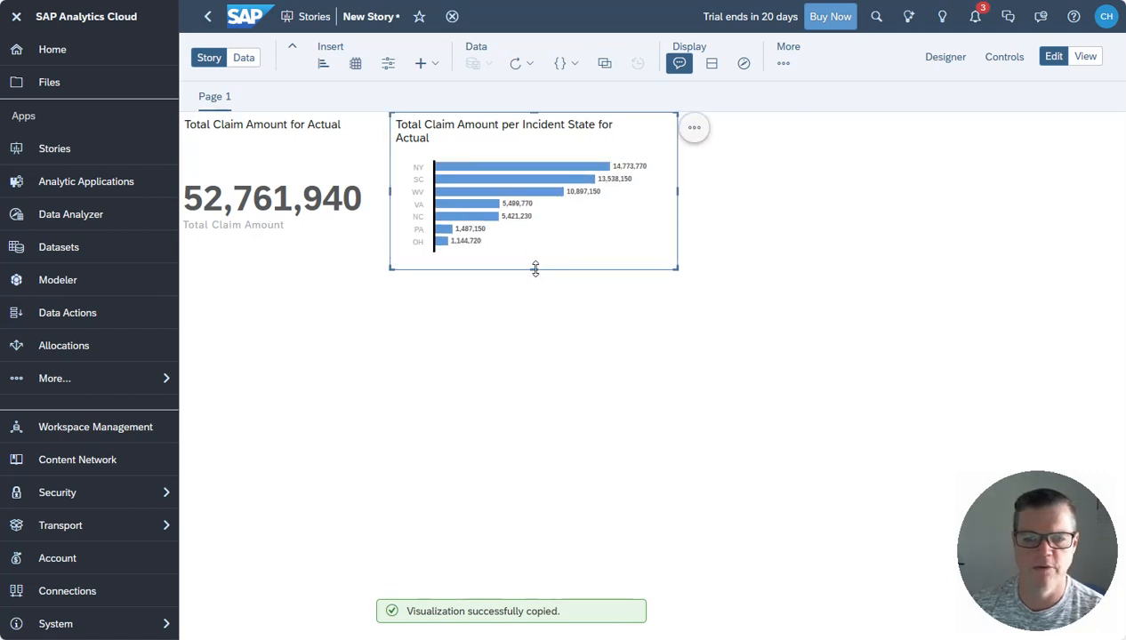
# - Return to the data exploration, show the incident_date dimension and break down Total Claim Amount by it instead of Incident State
pyautogui.click(244, 58)
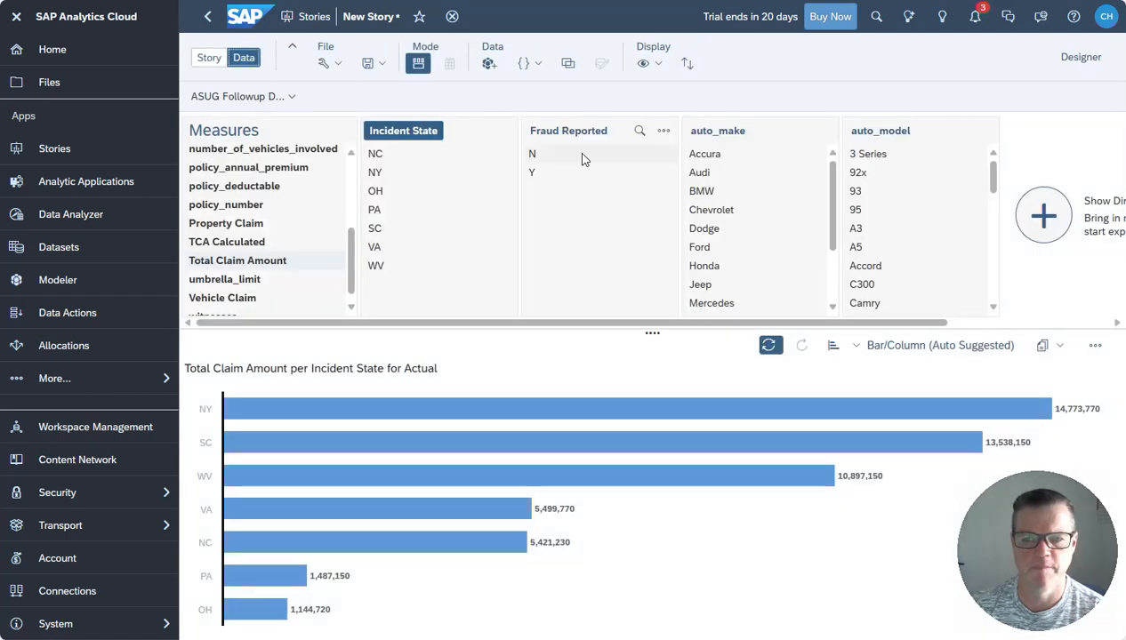
pyautogui.click(1041, 216)
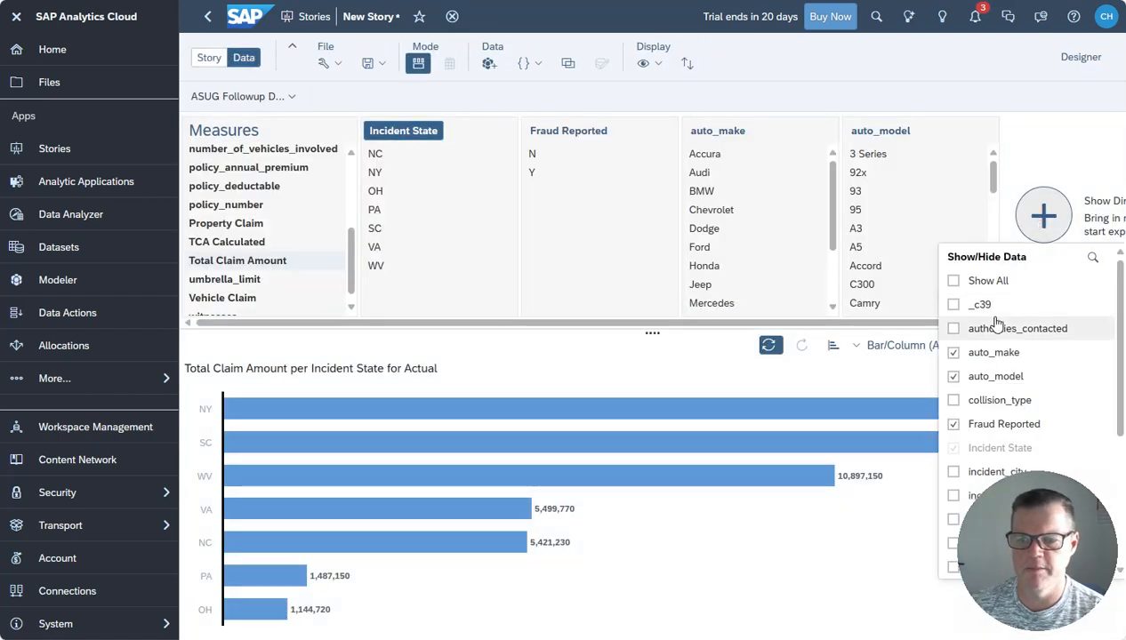
pyautogui.scroll(-3, 992, 329)
pyautogui.click(952, 257)
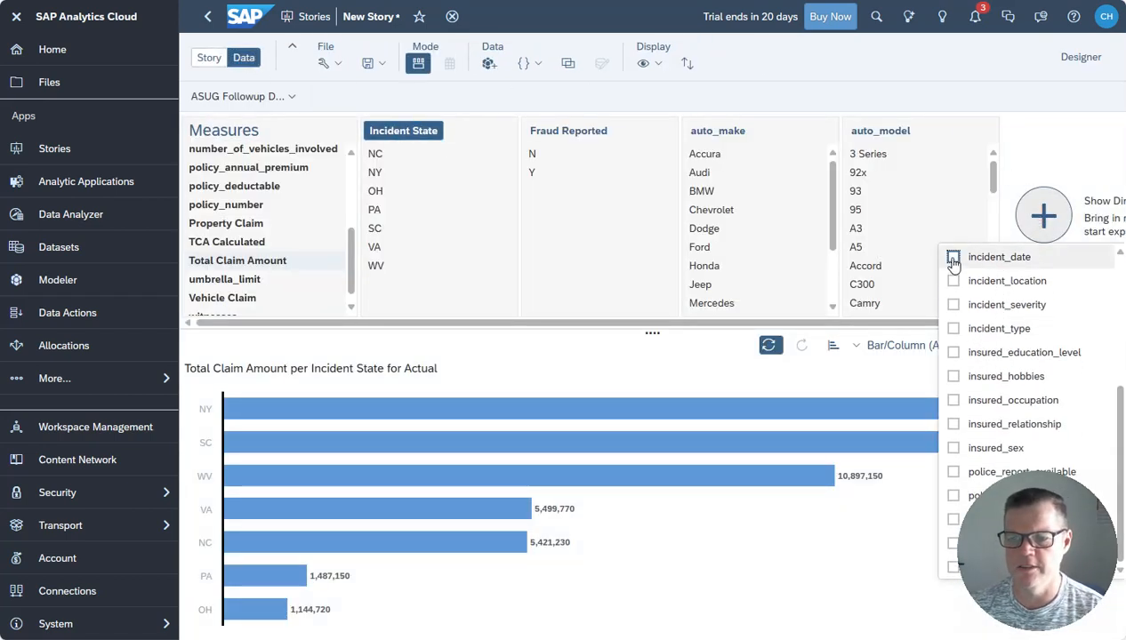
pyautogui.click(1013, 156)
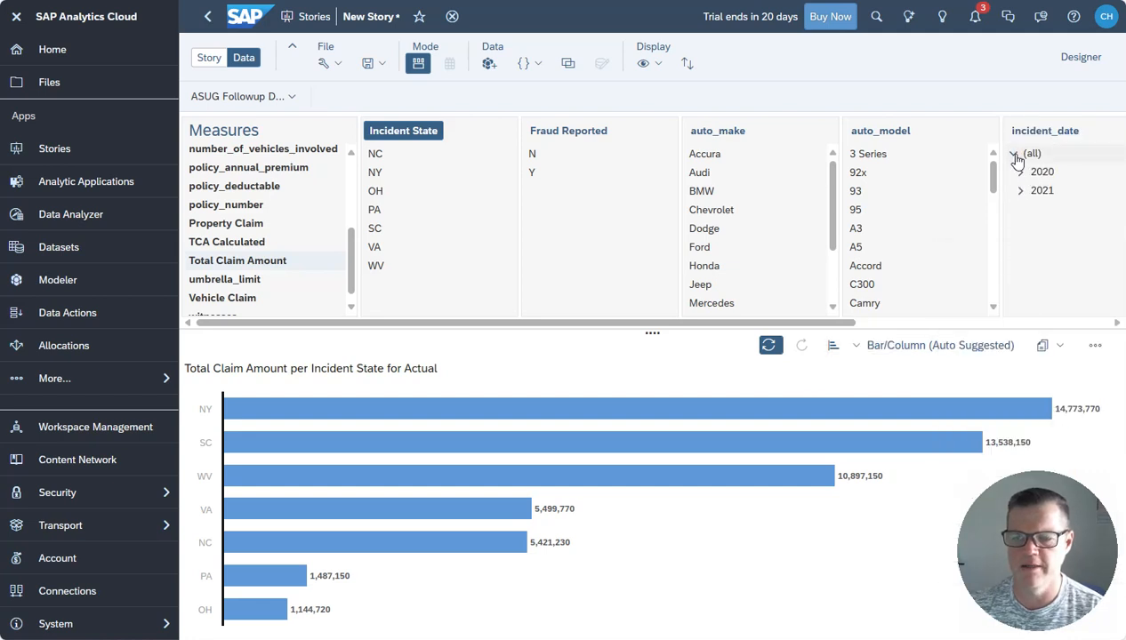
pyautogui.click(405, 135)
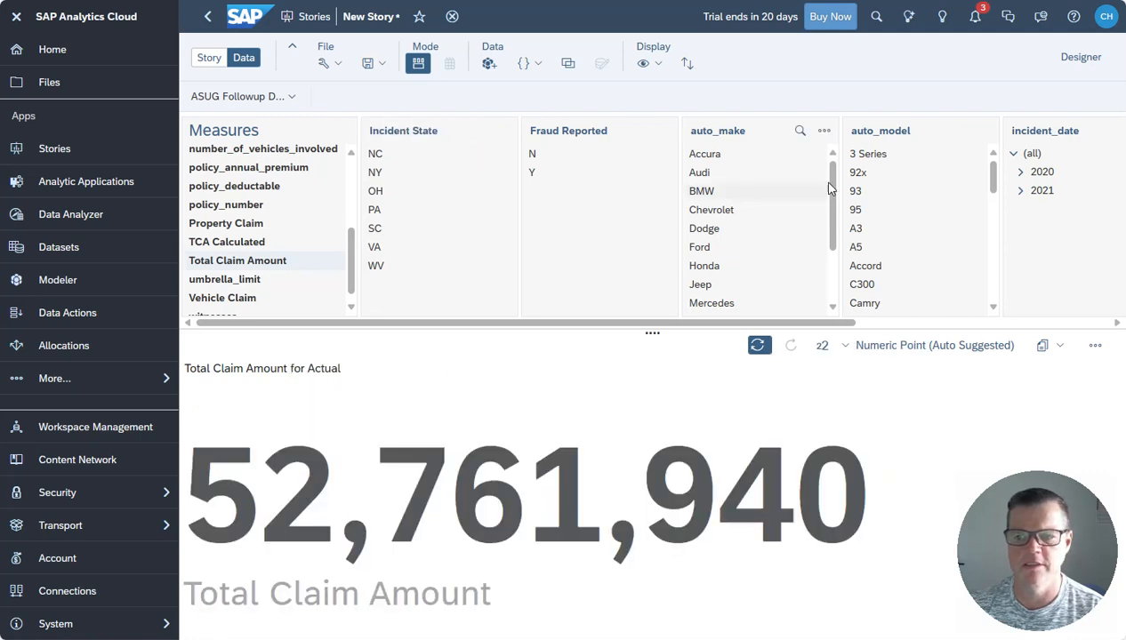
pyautogui.click(1056, 143)
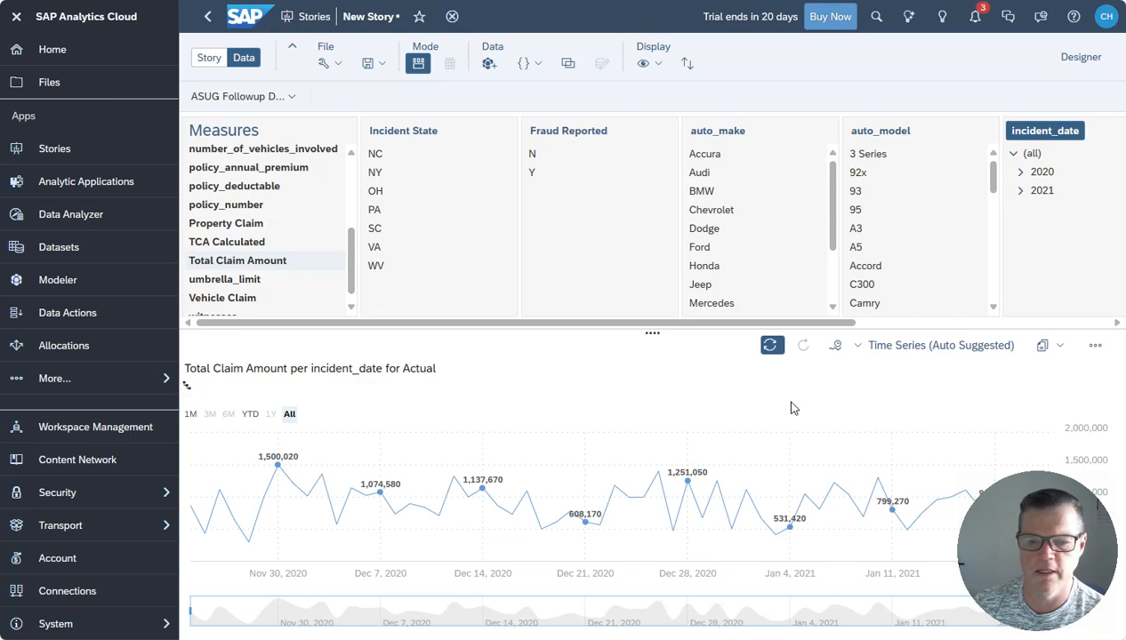
# - Copy the incident_date time series to Page 1, place it beneath the two existing tiles and widen it across most of the page
pyautogui.click(1095, 345)
pyautogui.click(1059, 345)
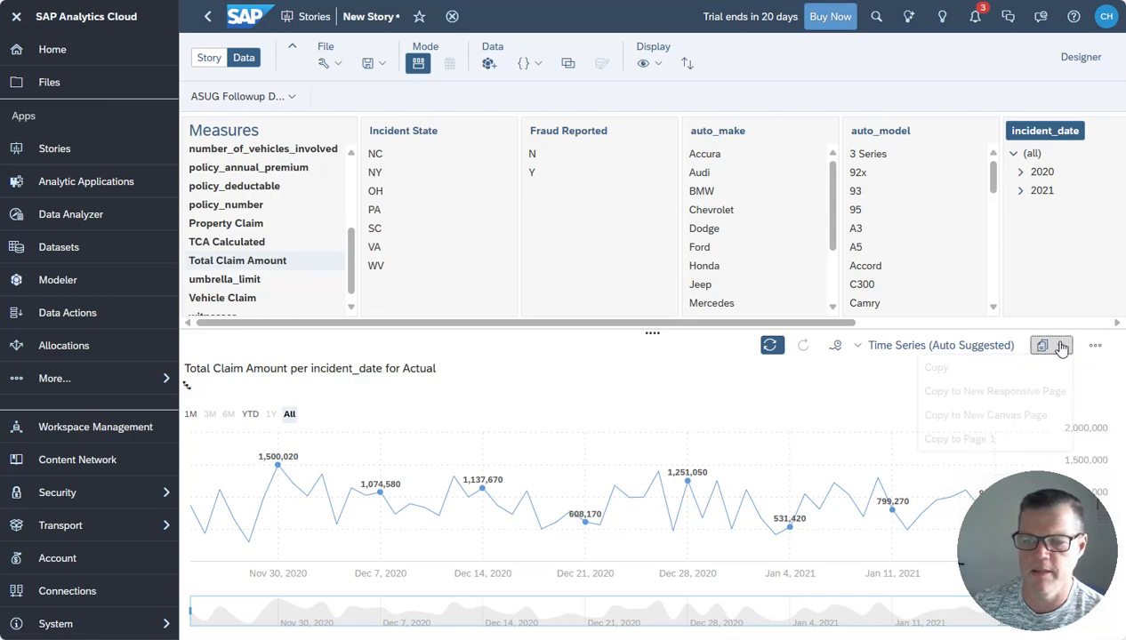
pyautogui.click(1000, 444)
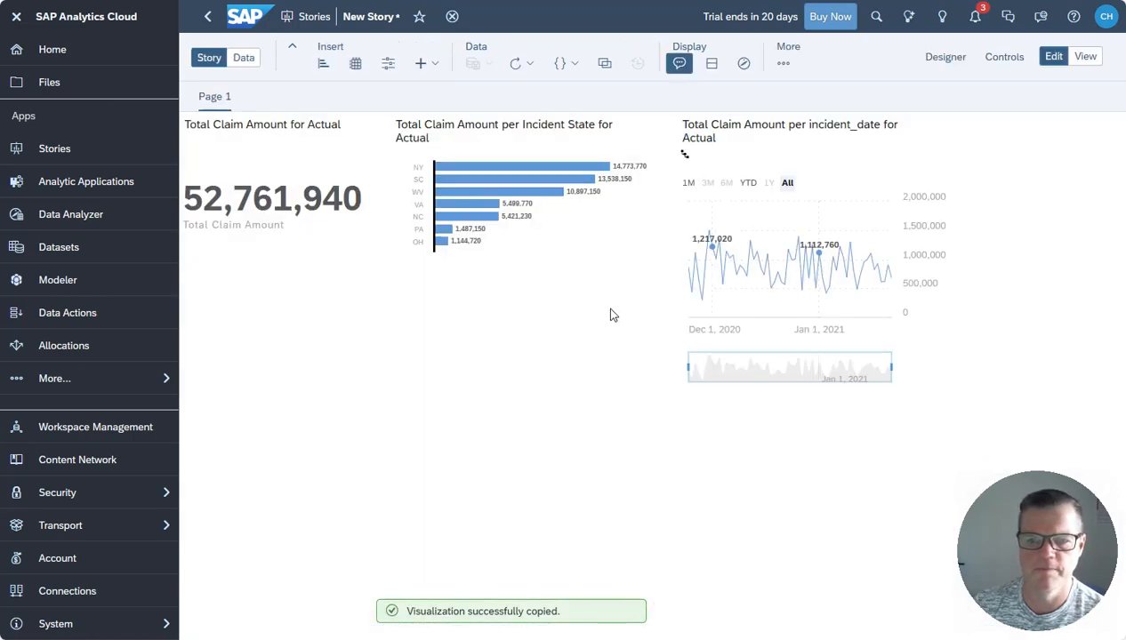
pyautogui.moveTo(723, 119); pyautogui.dragTo(263, 267)
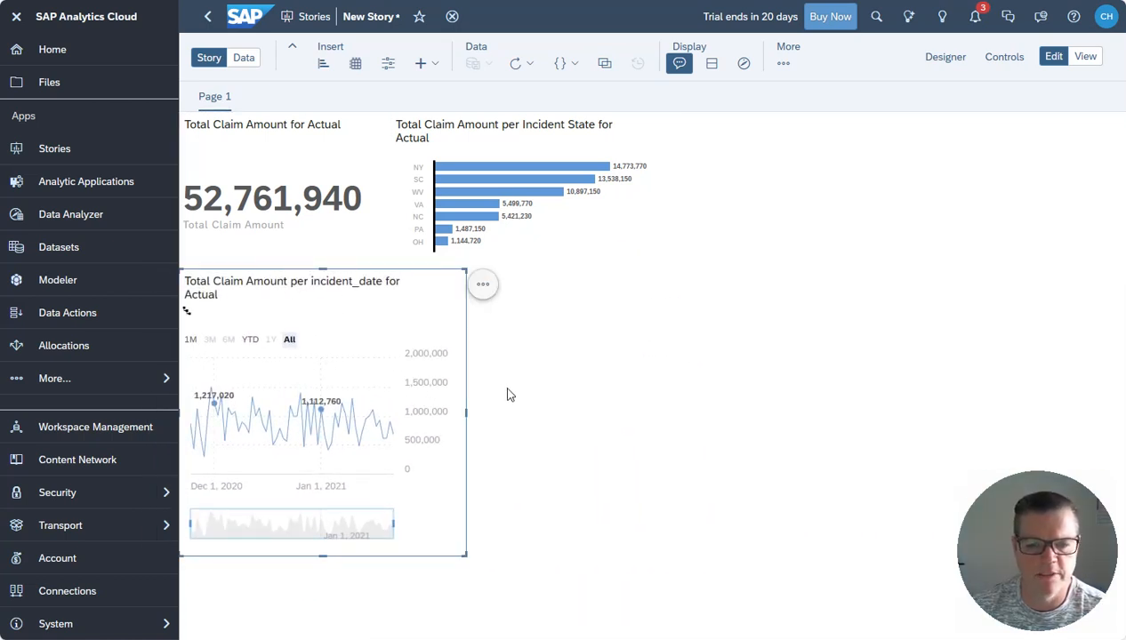
pyautogui.moveTo(466, 413); pyautogui.dragTo(953, 413)
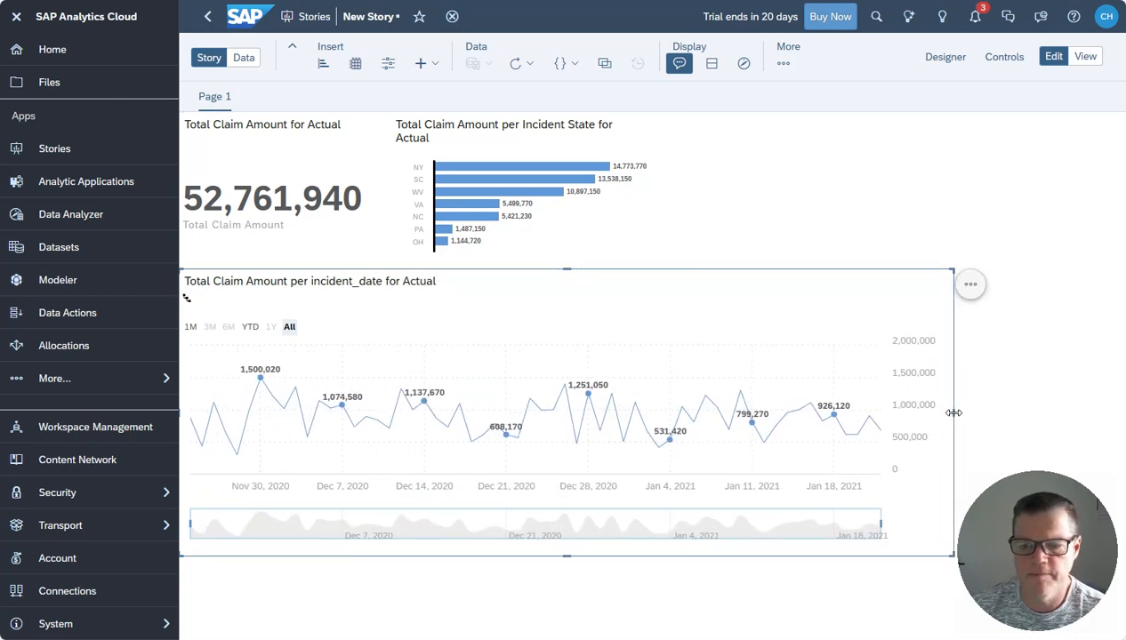
# - Return to the data exploration, change the incident_date visualization to a table and copy it to Page 1
pyautogui.click(246, 59)
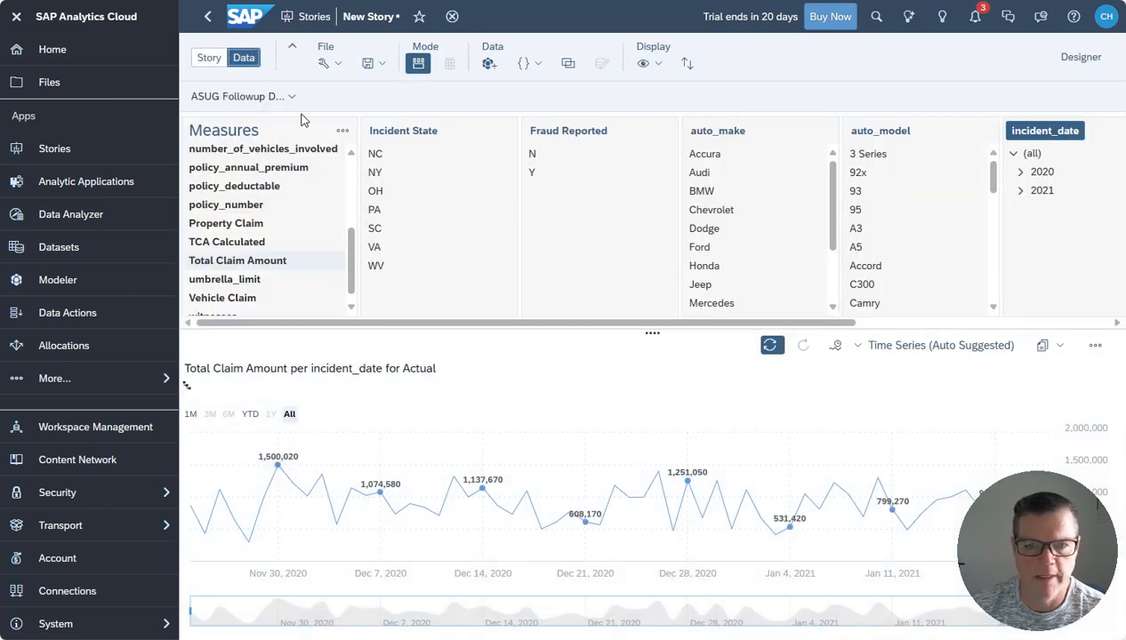
pyautogui.click(943, 351)
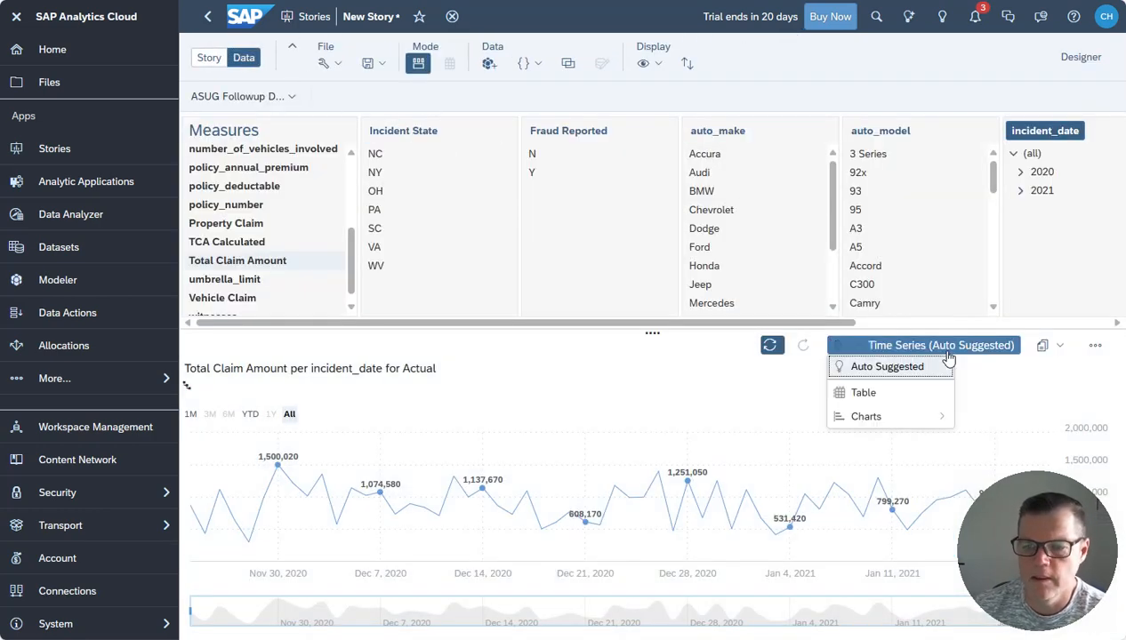
pyautogui.click(864, 393)
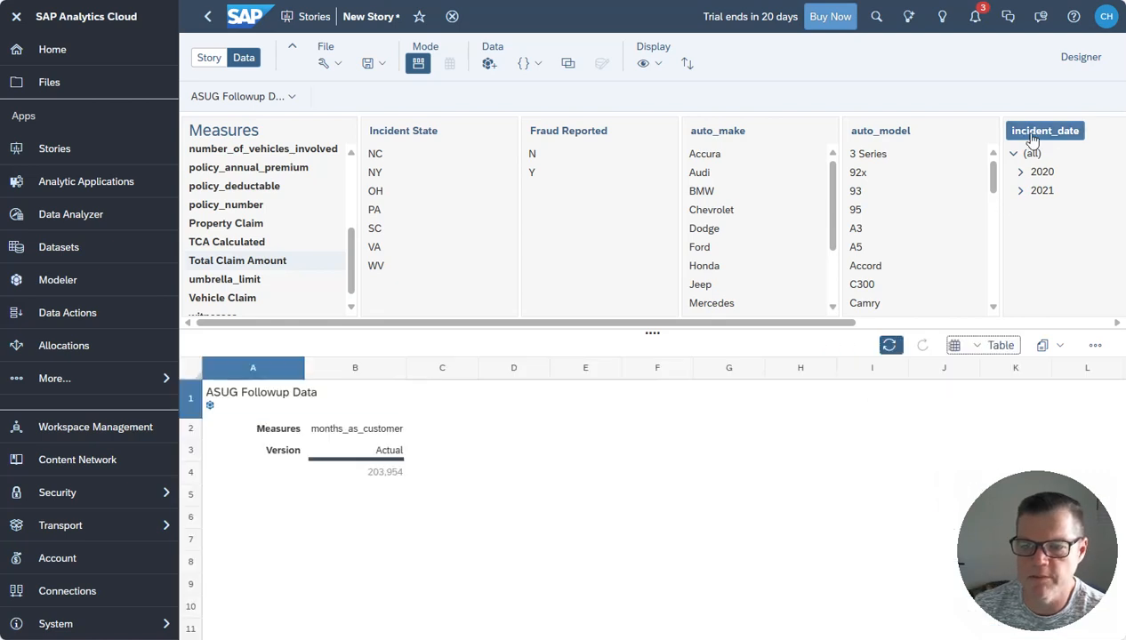
pyautogui.click(1058, 347)
pyautogui.click(976, 463)
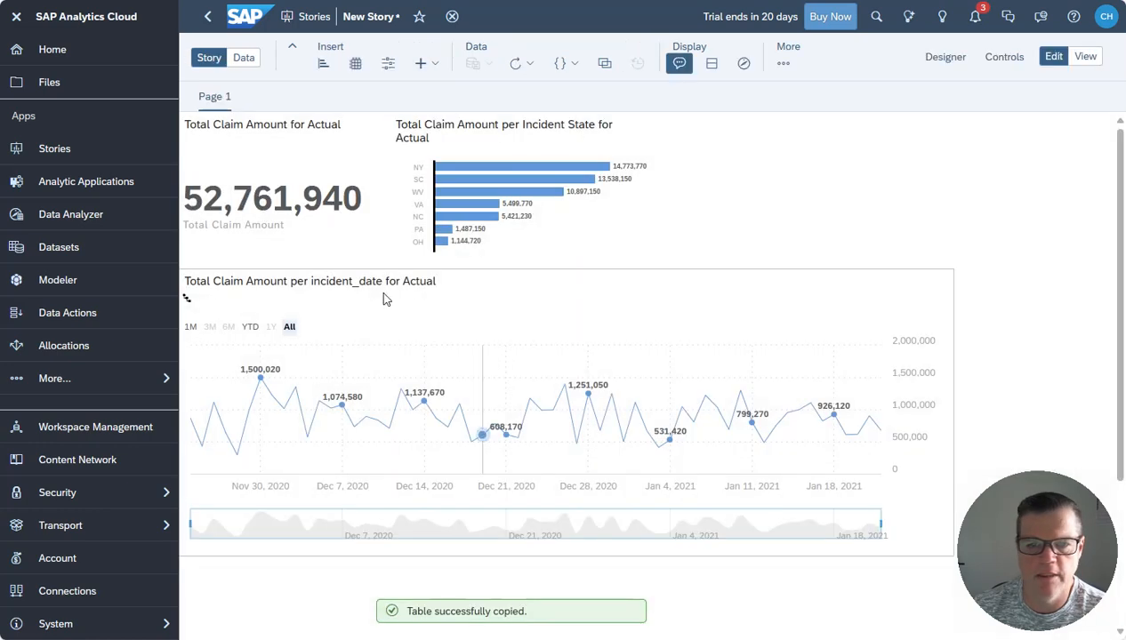
# - Place the copied table beside the Incident State chart and shorten it to end above the time series
pyautogui.moveTo(373, 566); pyautogui.dragTo(886, 124)
pyautogui.moveTo(860, 250); pyautogui.dragTo(843, 127)
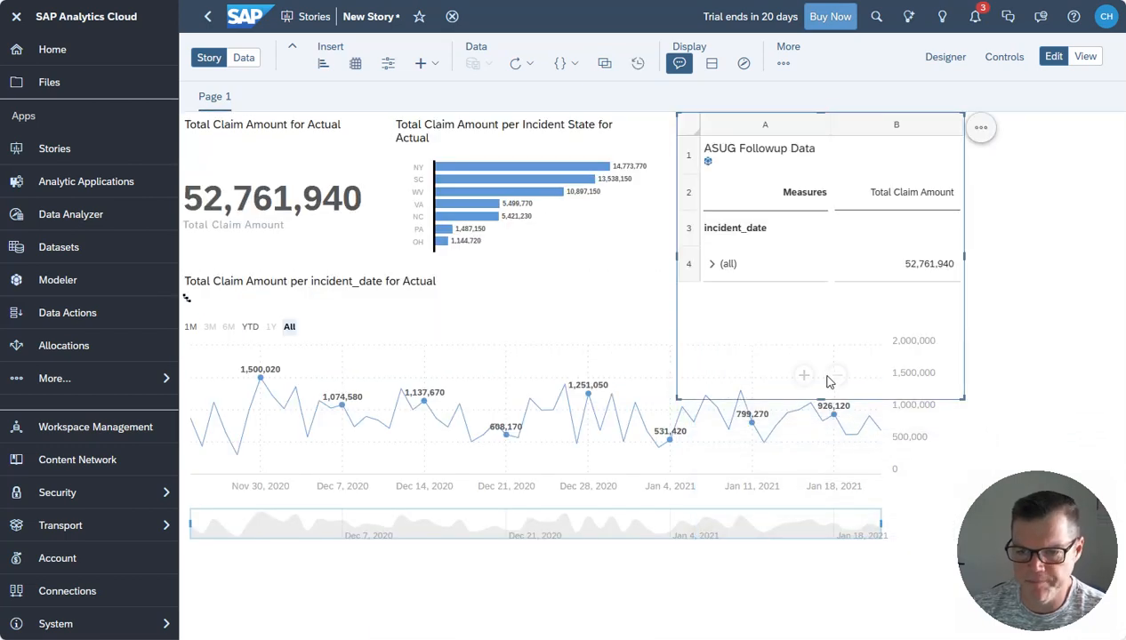
pyautogui.moveTo(820, 399); pyautogui.dragTo(821, 266)
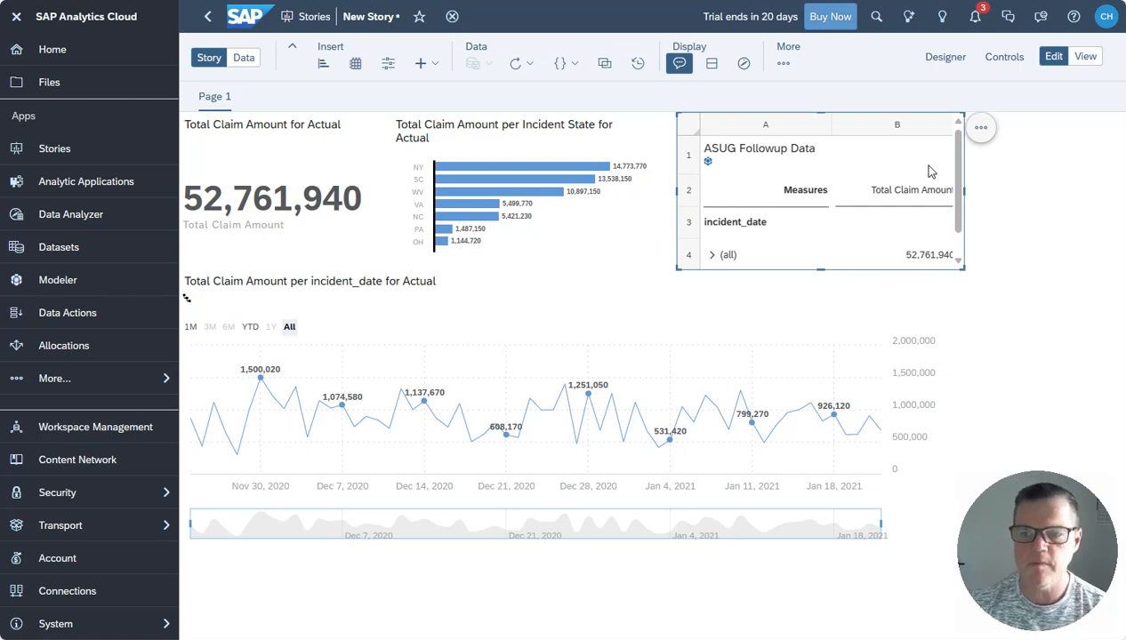
# - Hide the column and row headers of the incident_date table
pyautogui.click(981, 128)
pyautogui.moveTo(856, 390)
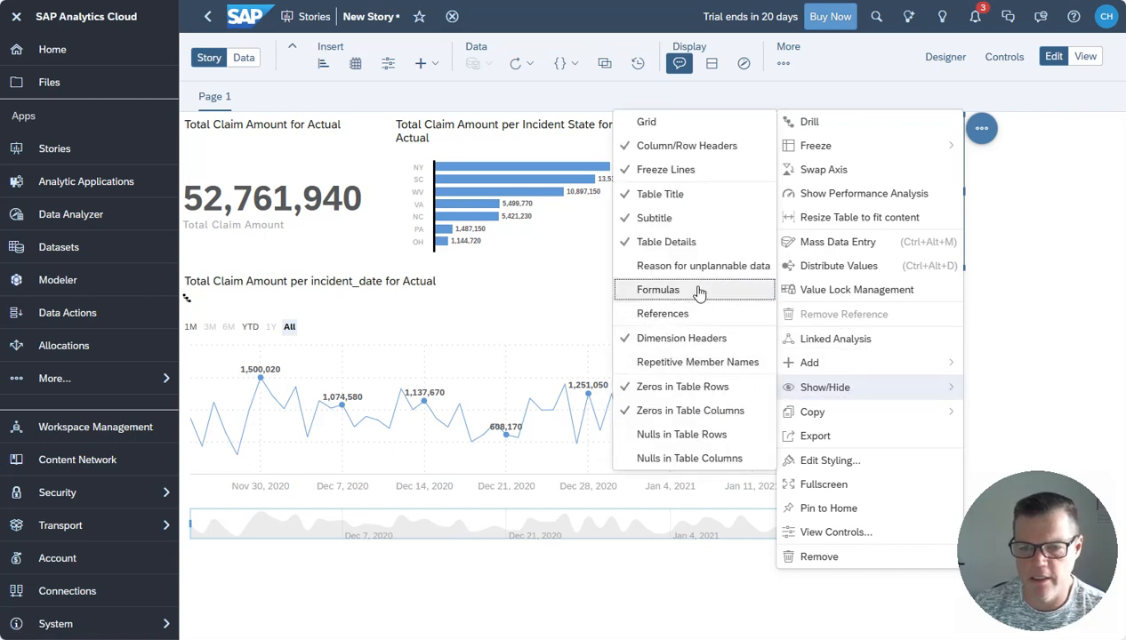
pyautogui.click(690, 146)
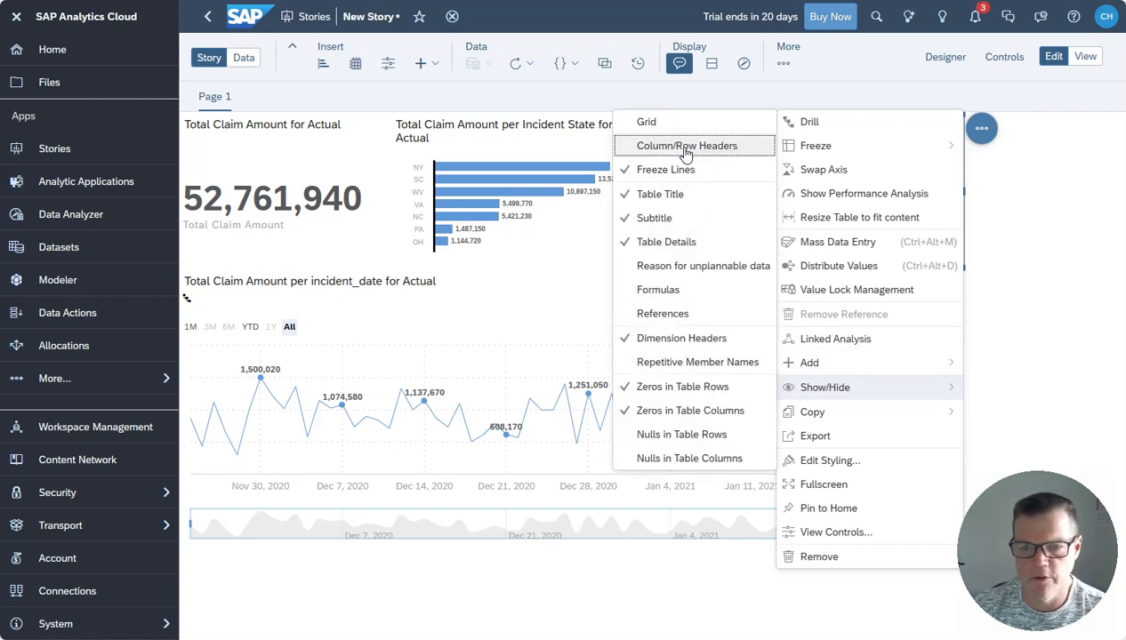
pyautogui.click(995, 169)
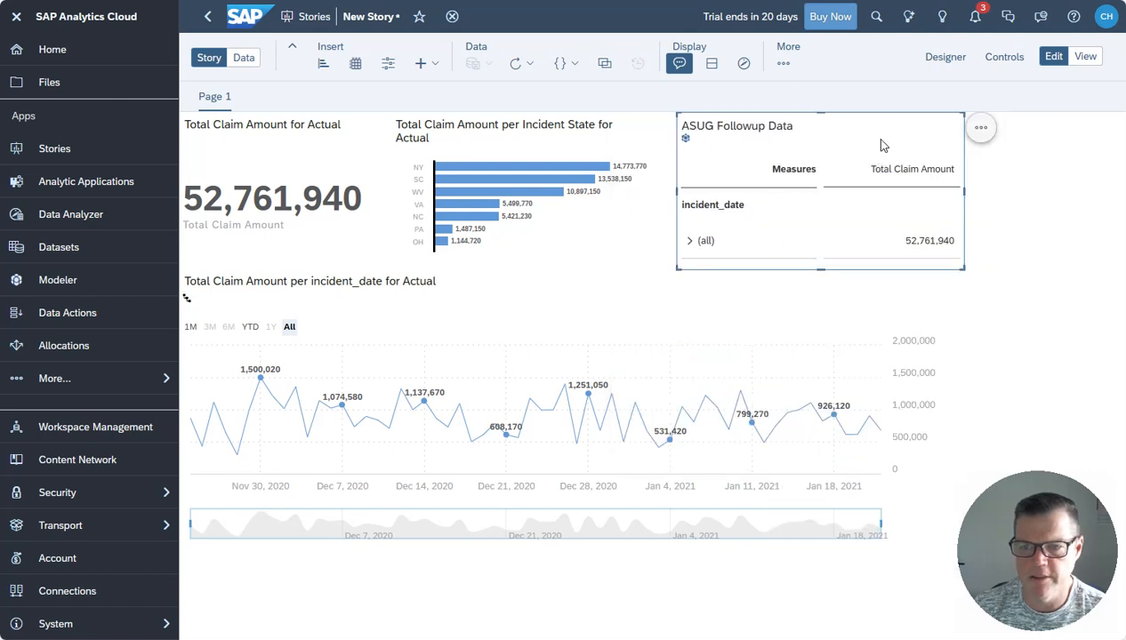
# - Hide the title, subtitle and table details of the incident_date table
pyautogui.click(981, 129)
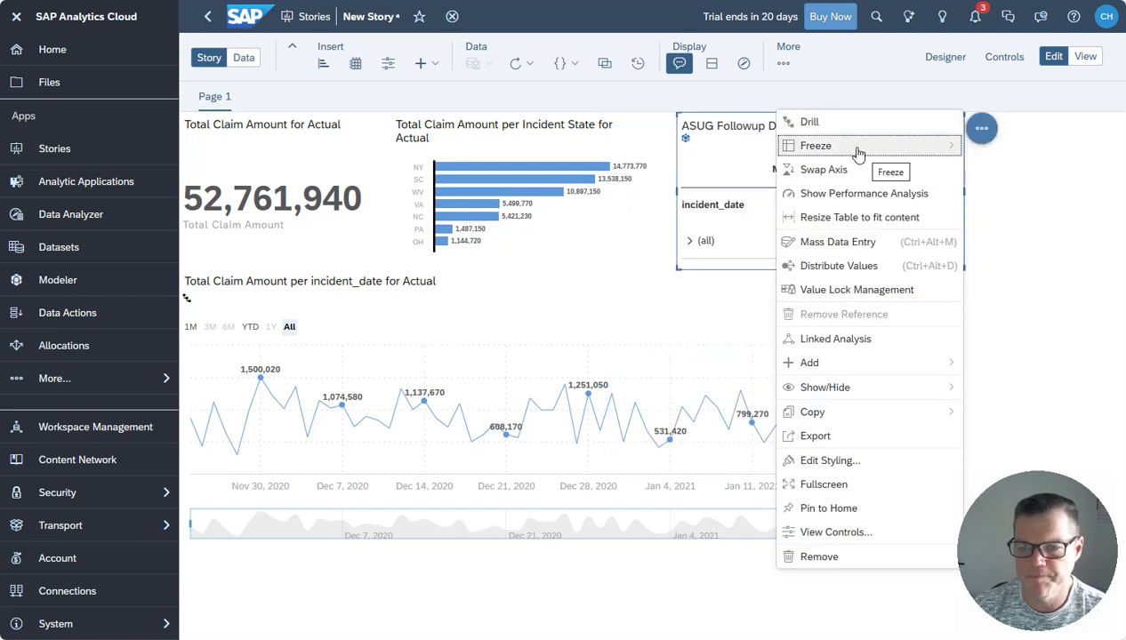
pyautogui.moveTo(868, 385)
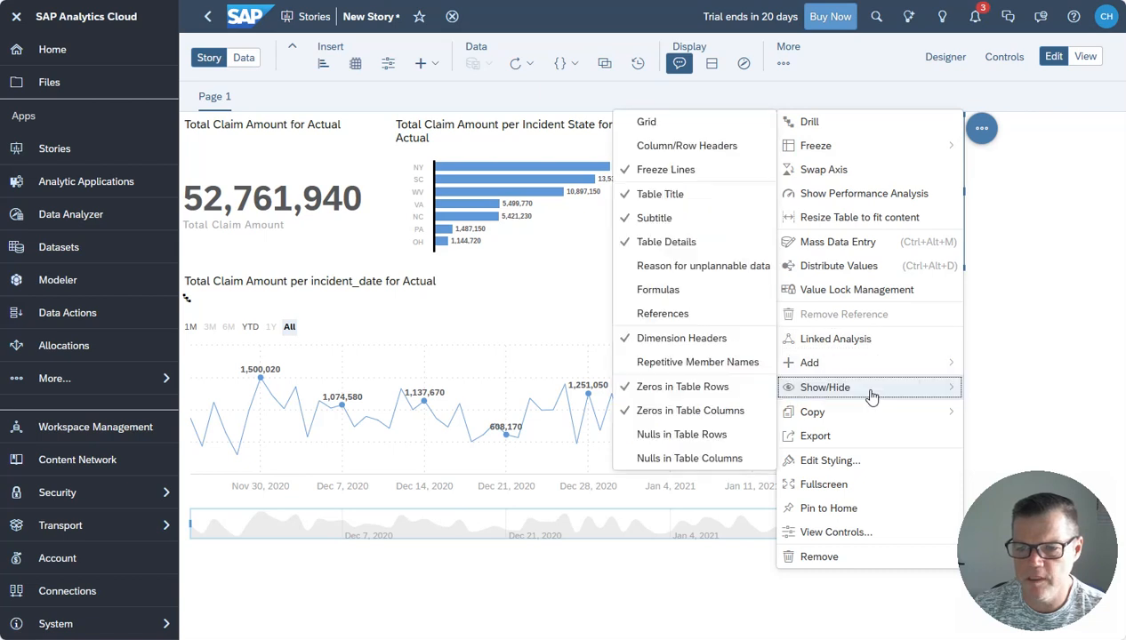
pyautogui.click(672, 194)
pyautogui.click(668, 218)
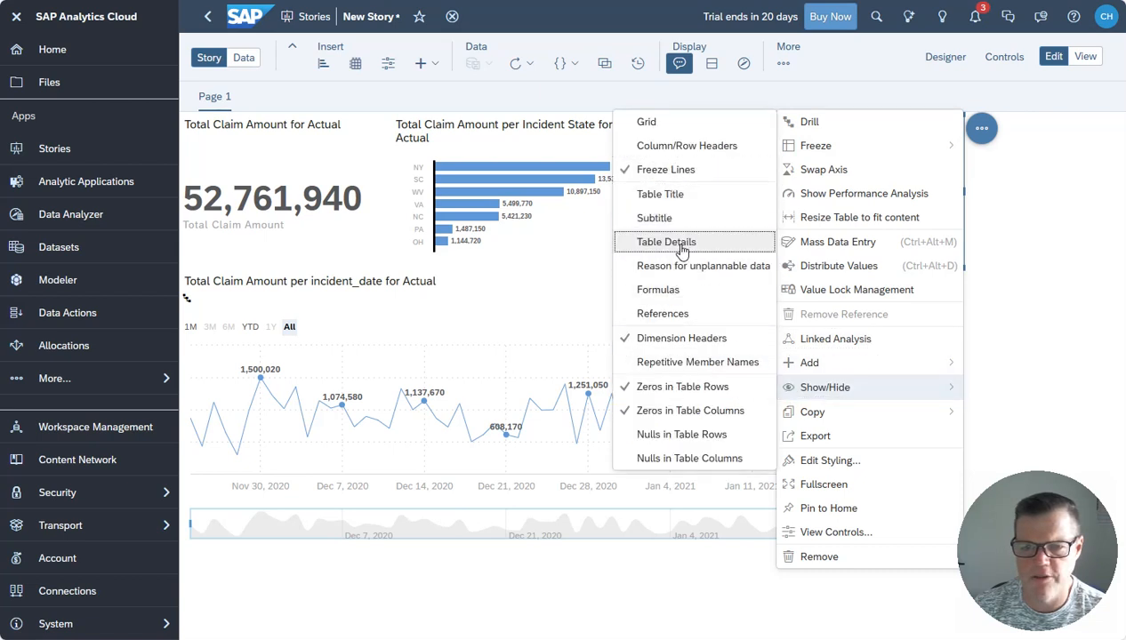
pyautogui.click(685, 345)
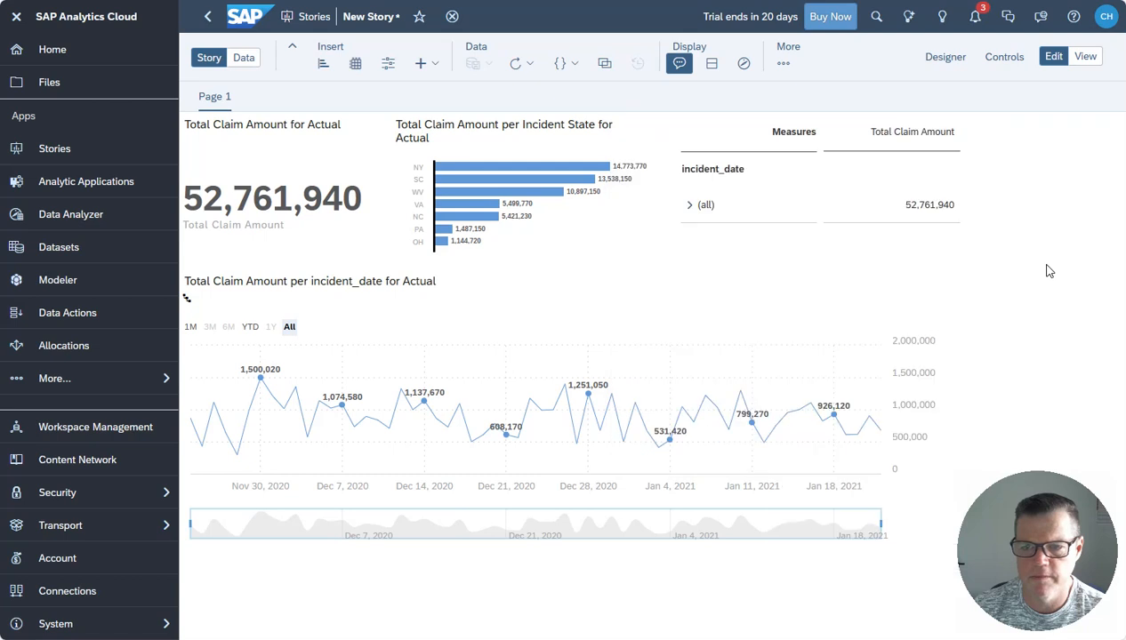
# - Expand the (all) member of incident_date in the table to list the years 2020 and 2021, and deselect the table
pyautogui.click(832, 179)
pyautogui.click(691, 206)
pyautogui.click(1038, 224)
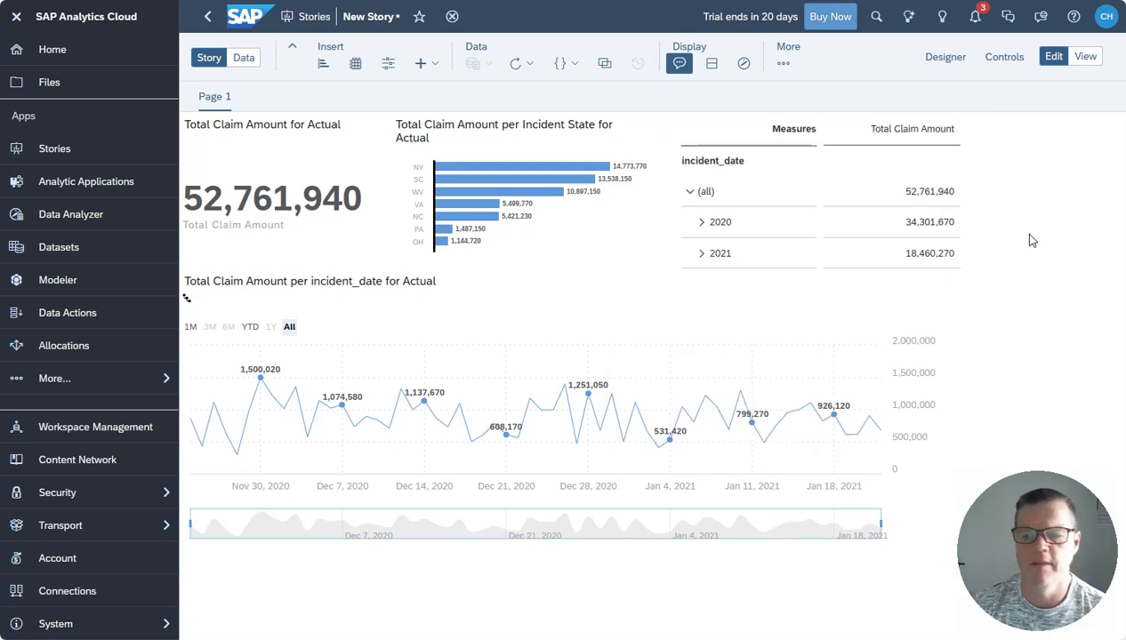
pyautogui.click(887, 316)
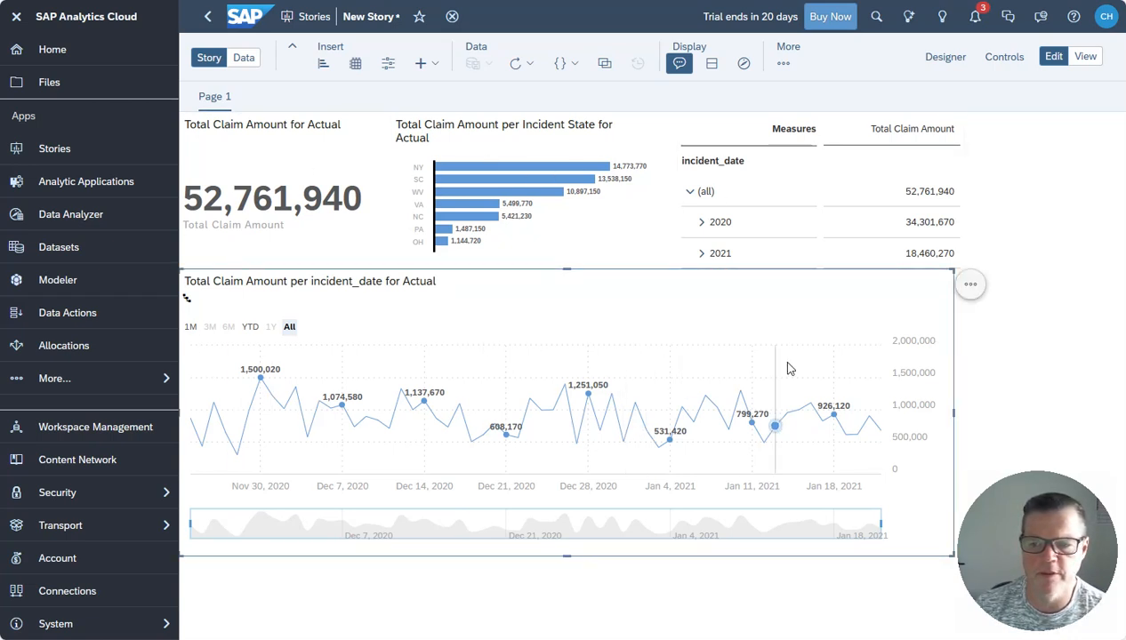
pyautogui.click(972, 286)
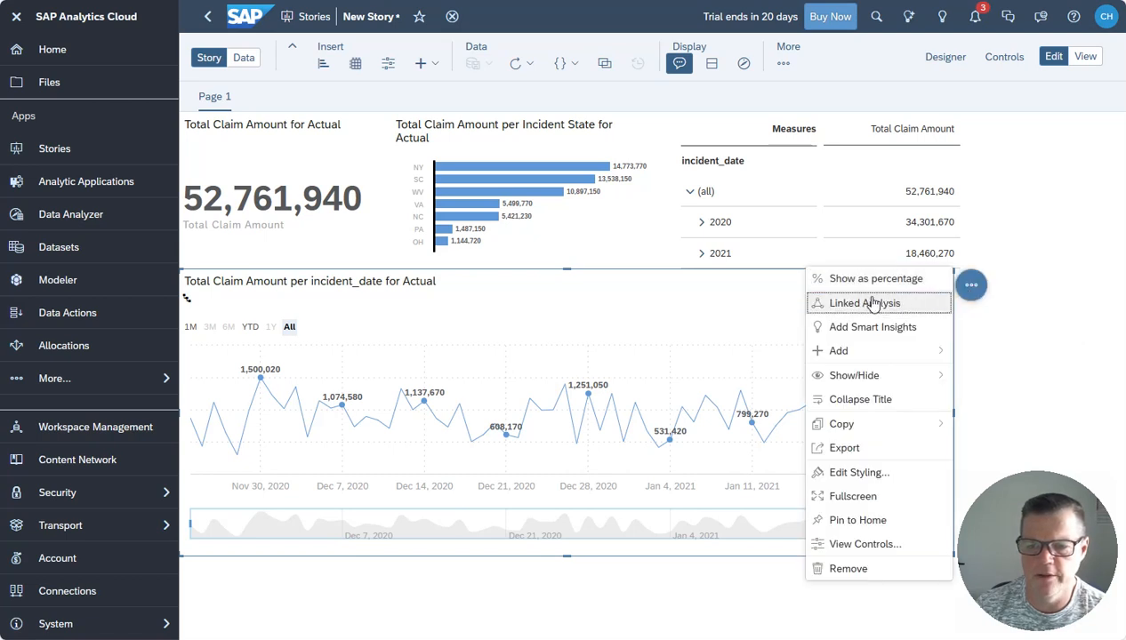
pyautogui.moveTo(868, 356)
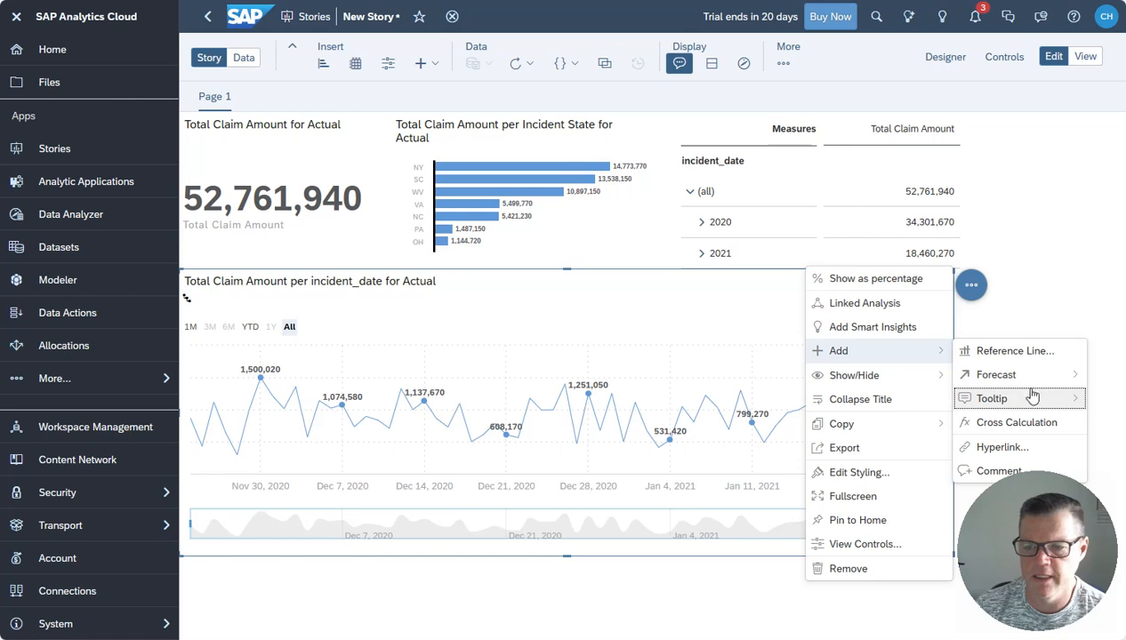
pyautogui.click(987, 352)
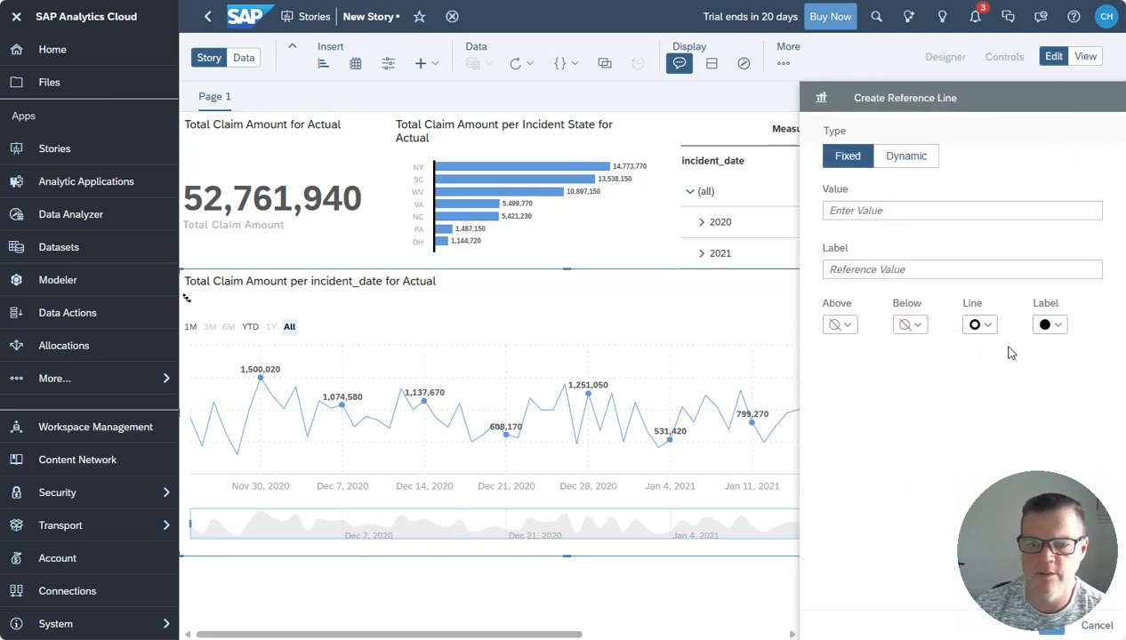
# - Add a dynamic reference line to the Incident State chart using the Average aggregation of the Total Claim Amount measure
pyautogui.click(595, 231)
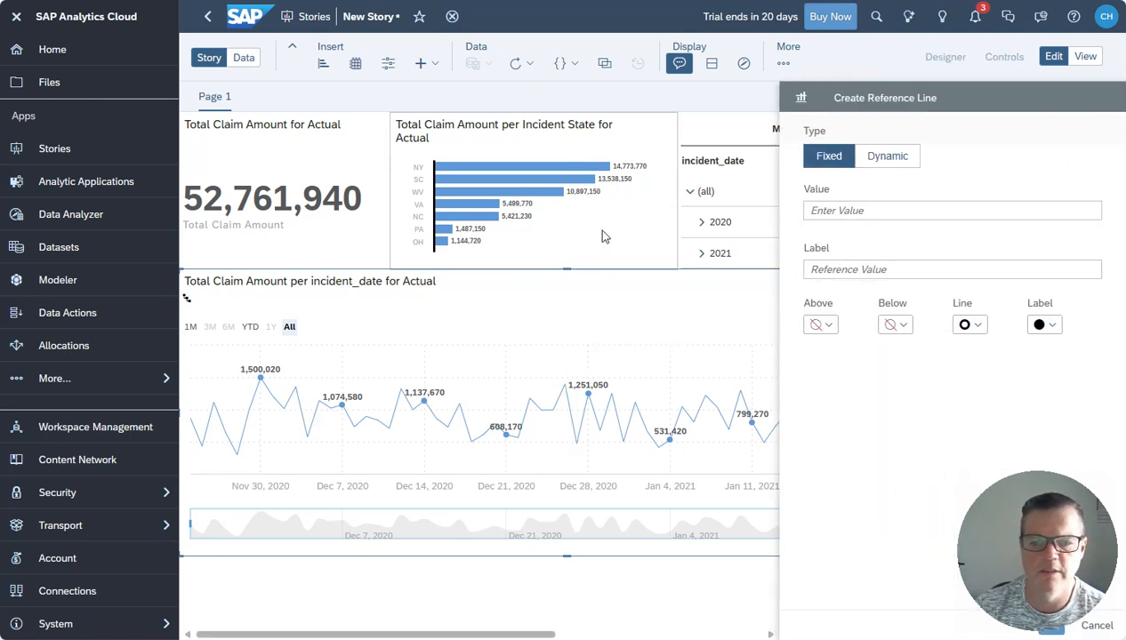
pyautogui.click(694, 128)
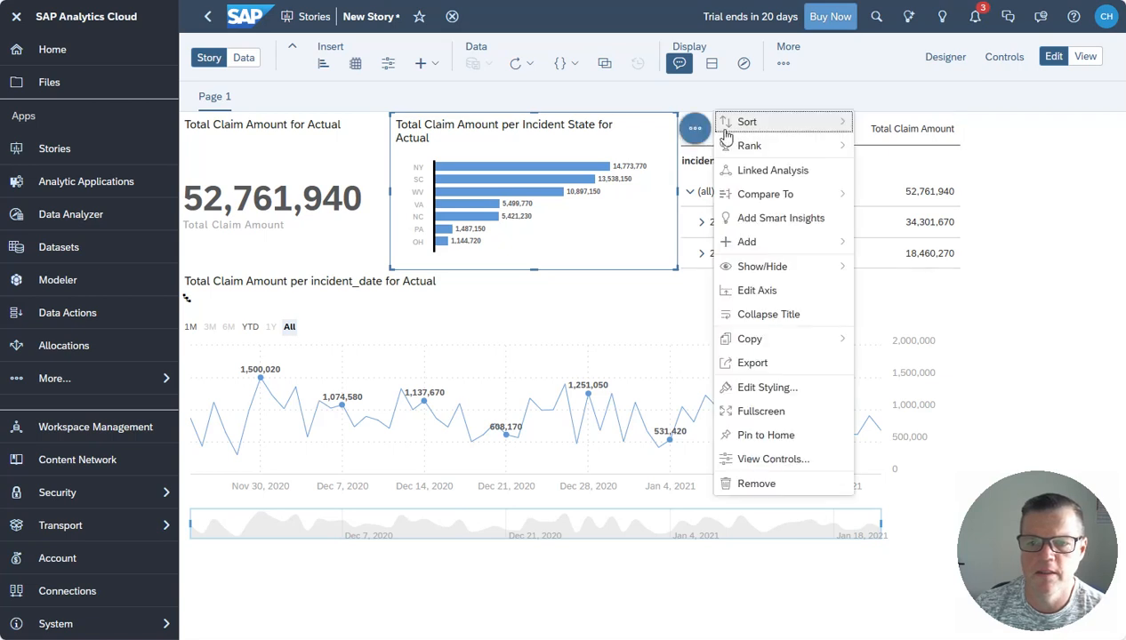
pyautogui.moveTo(774, 241)
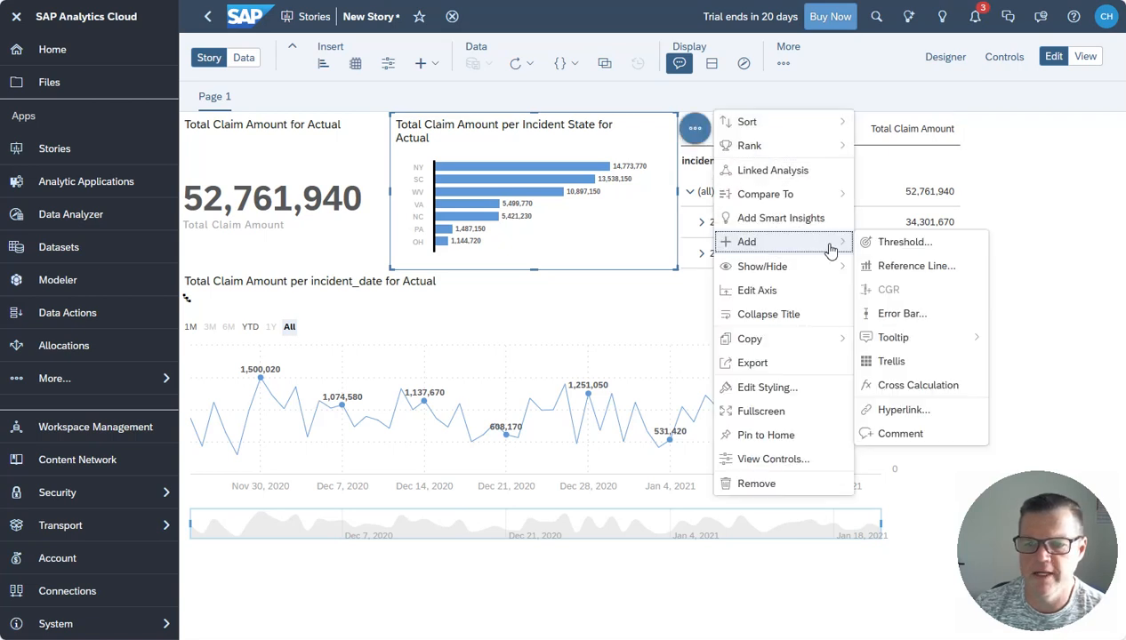
pyautogui.click(903, 263)
pyautogui.click(911, 159)
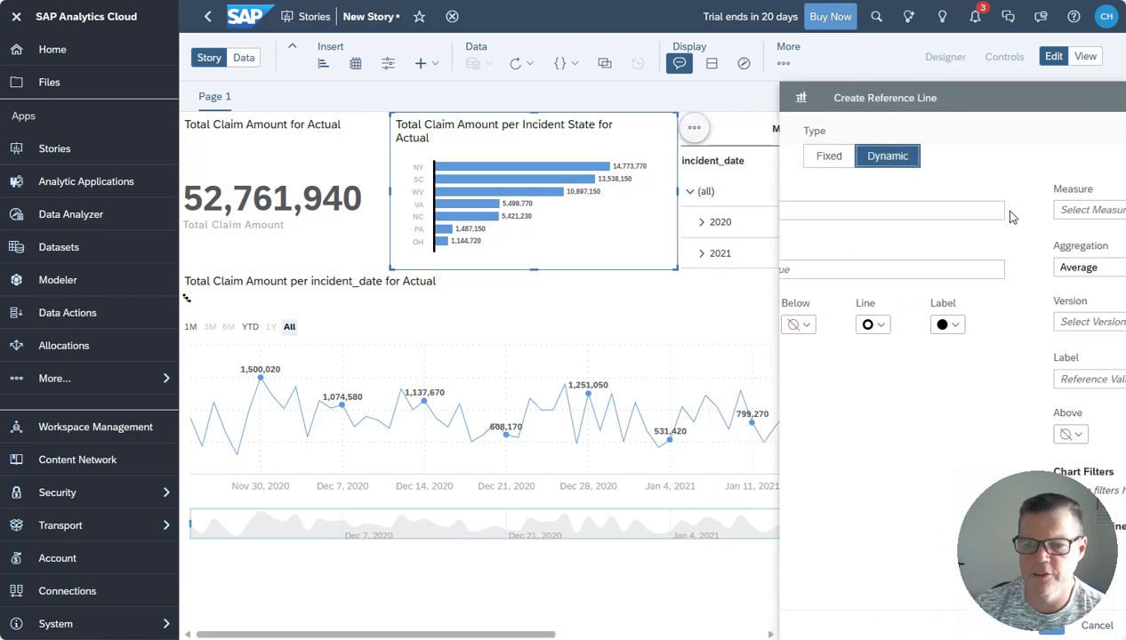
pyautogui.click(1075, 215)
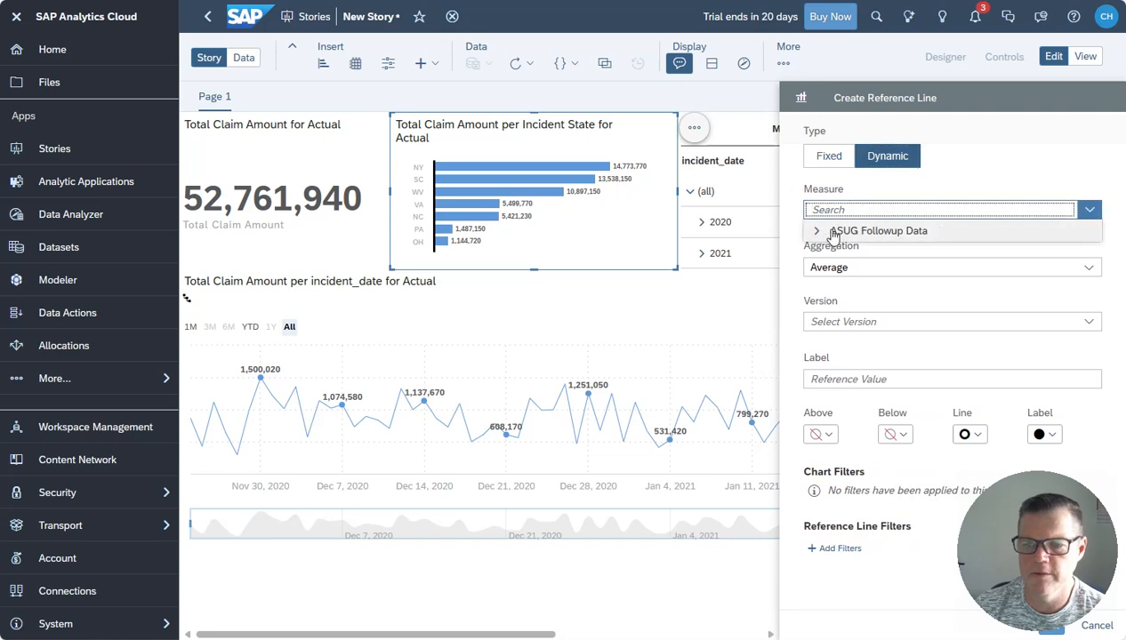
pyautogui.click(816, 233)
pyautogui.scroll(-2, 827, 440)
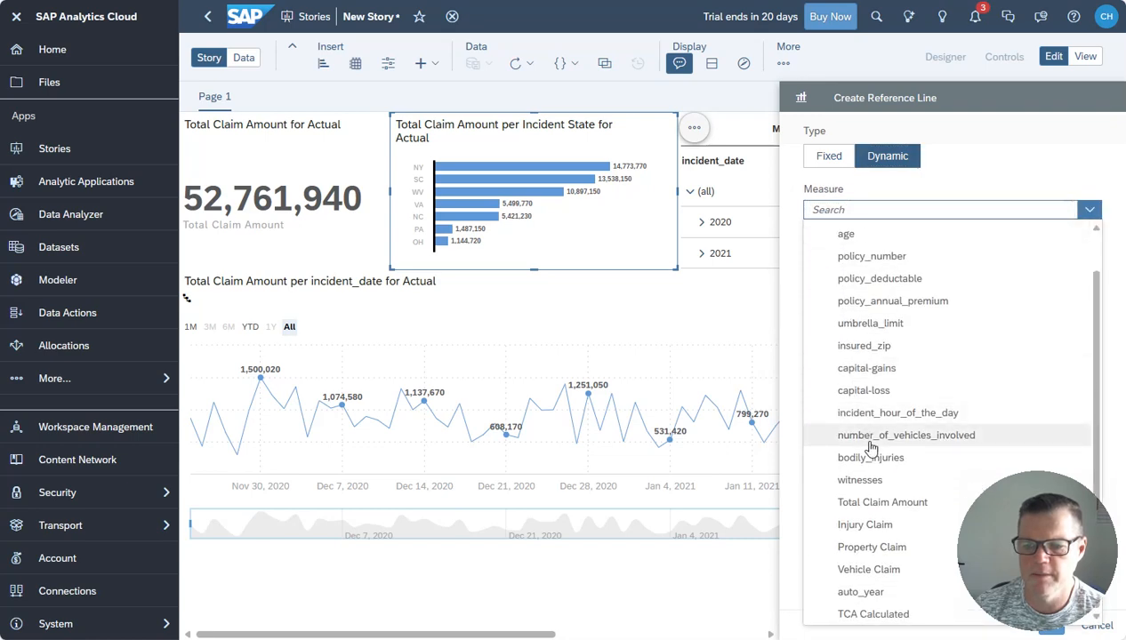
pyautogui.click(872, 505)
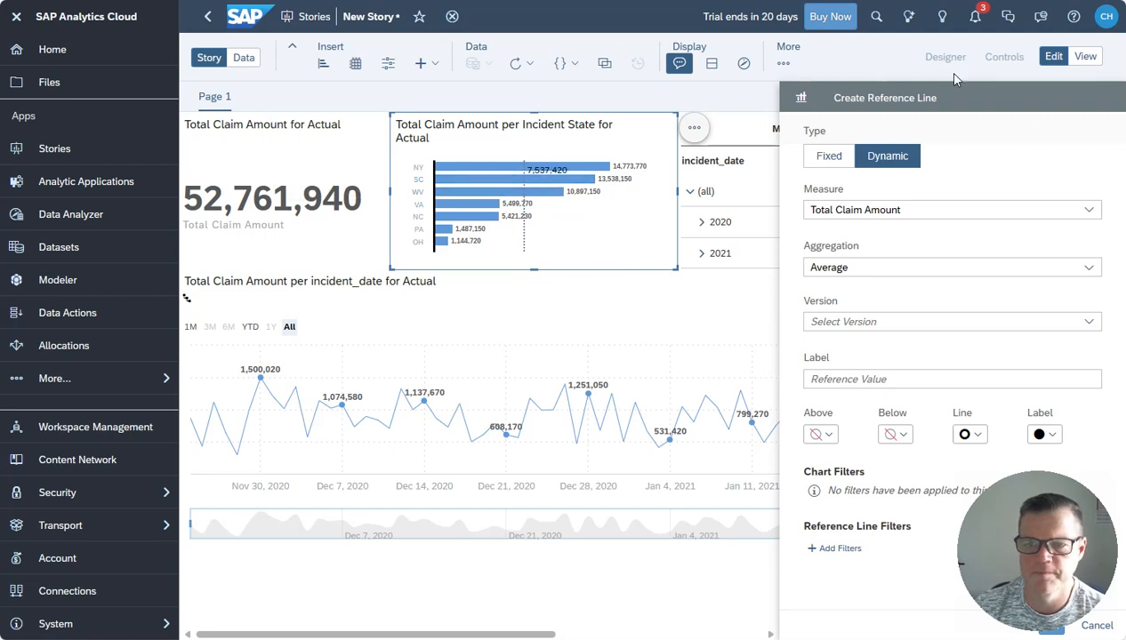
pyautogui.click(1059, 634)
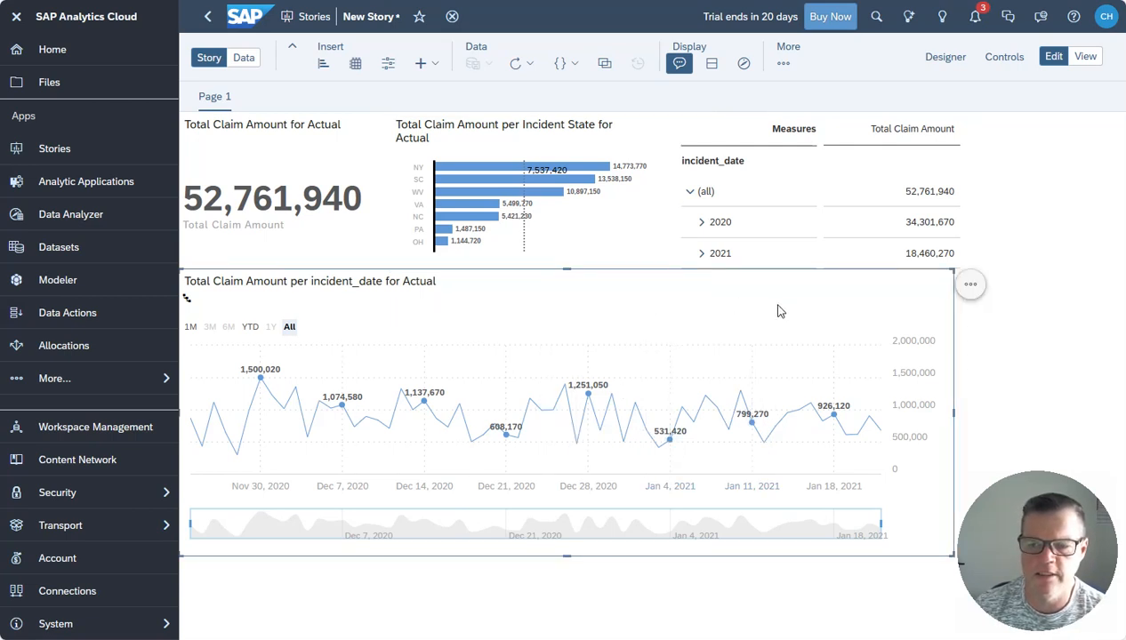
# - Add an Automatic Forecast to the Total Claim Amount per incident_date time series
pyautogui.click(969, 289)
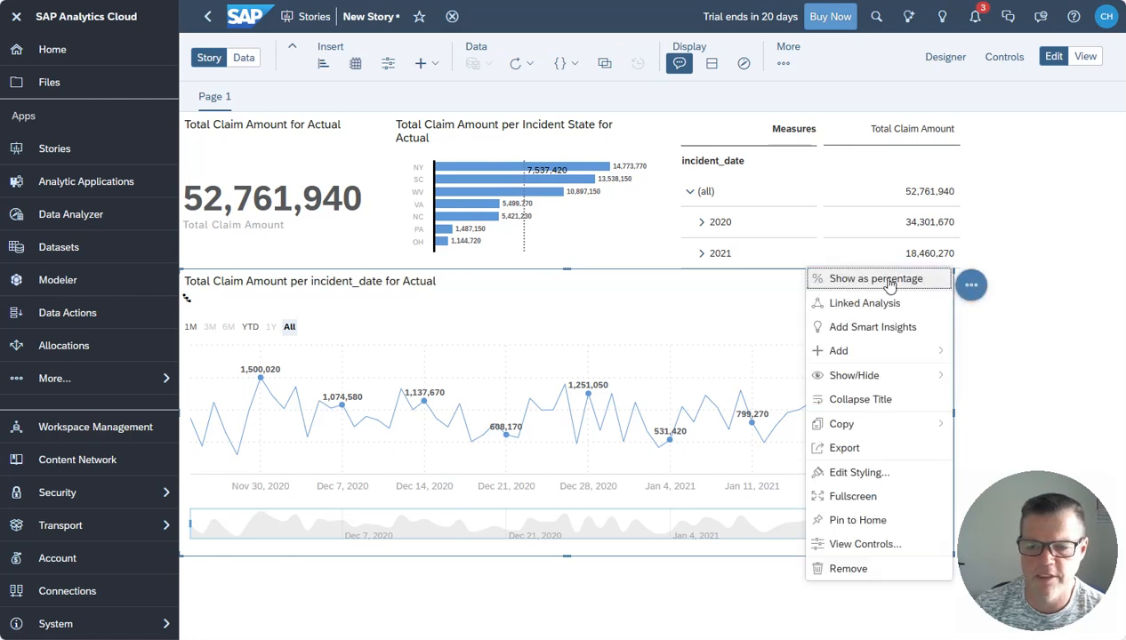
pyautogui.moveTo(824, 354)
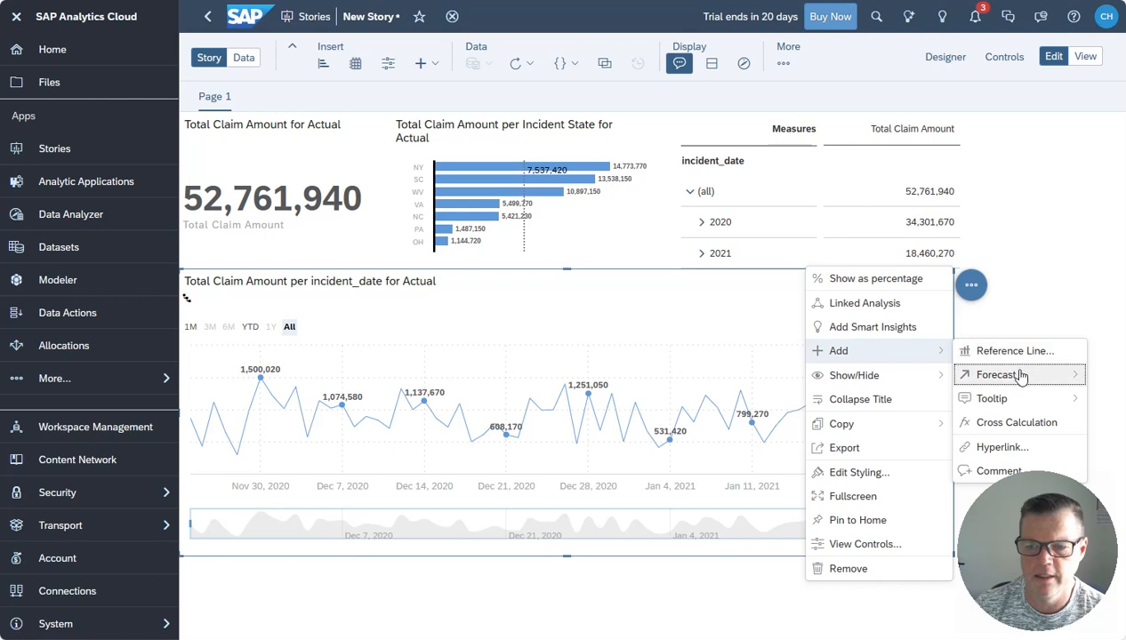
pyautogui.moveTo(1022, 380)
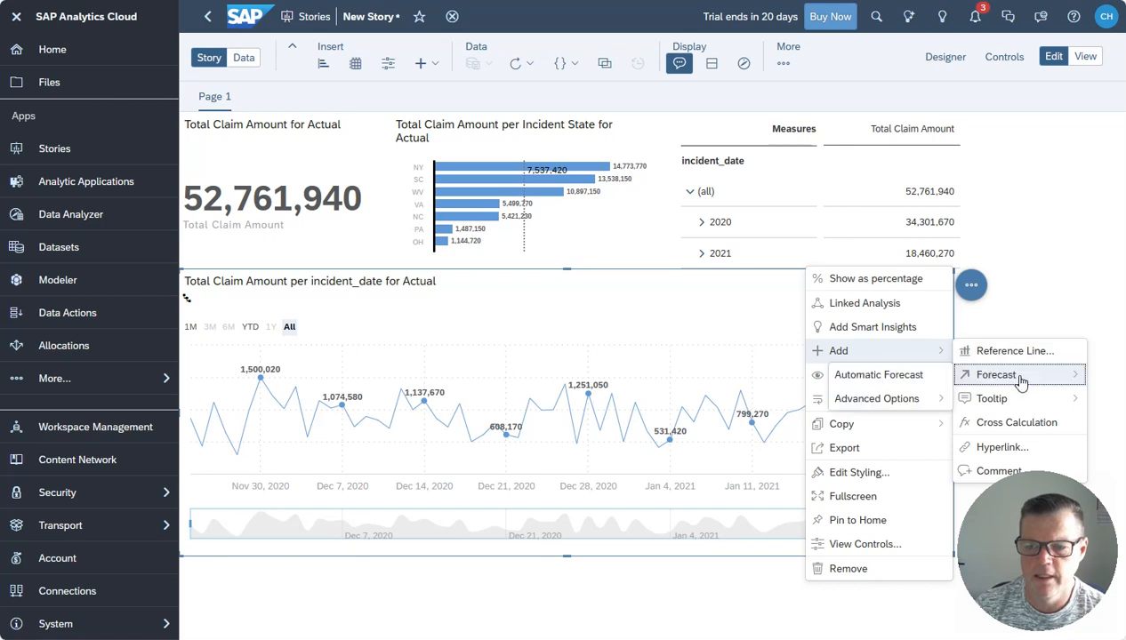
pyautogui.click(887, 383)
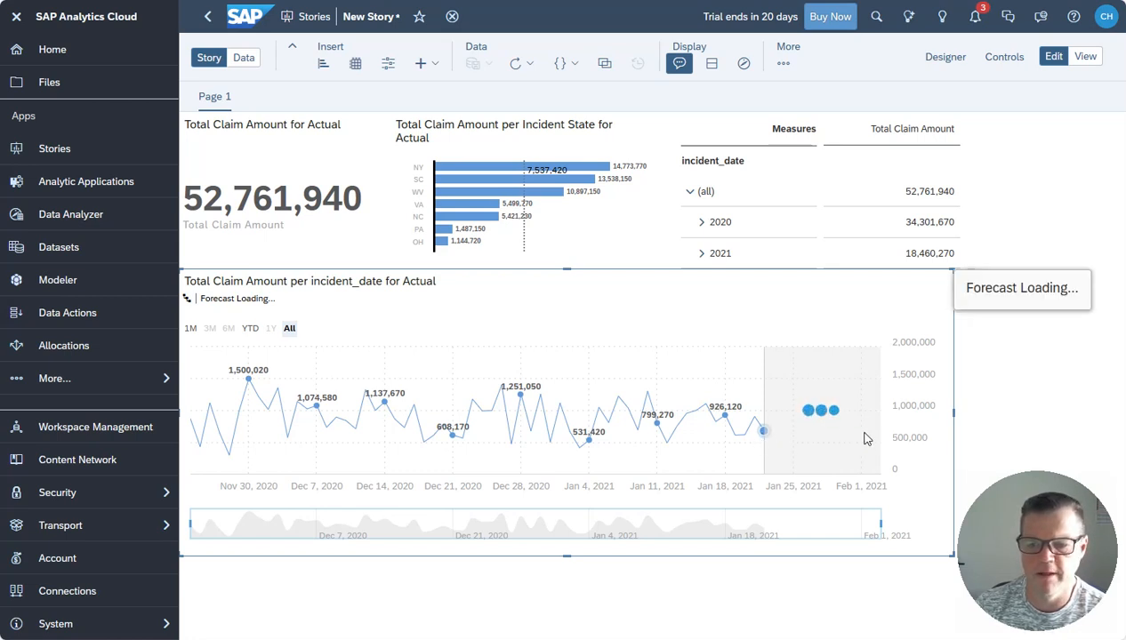
pyautogui.moveTo(784, 422)
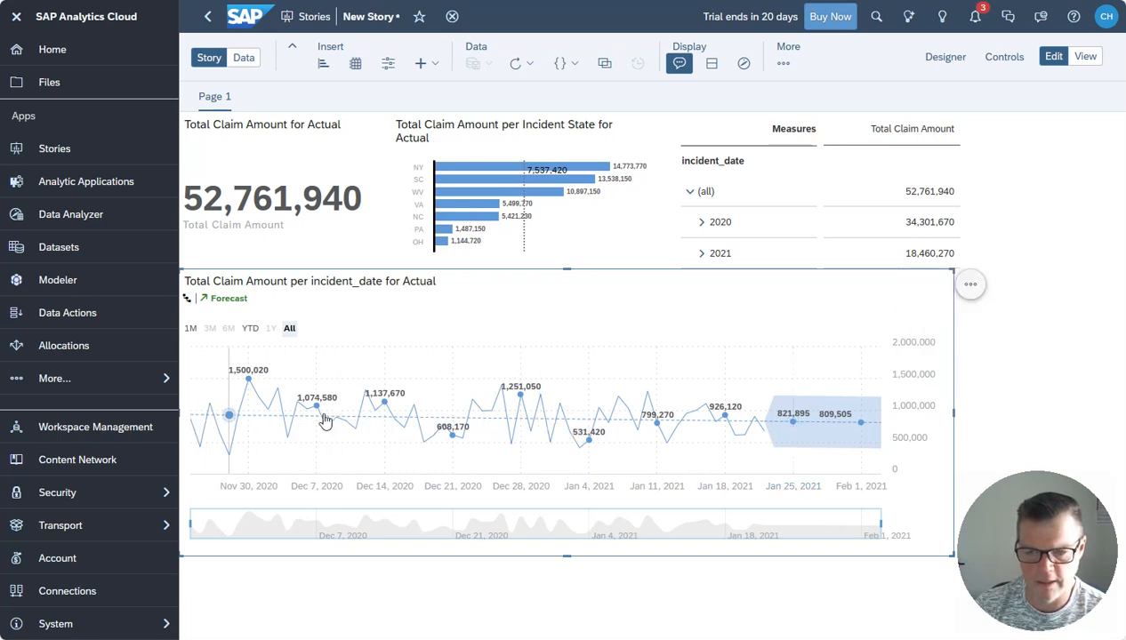
# - Check which forecast option is active for the incident_date time series, leaving it as it is
pyautogui.click(970, 287)
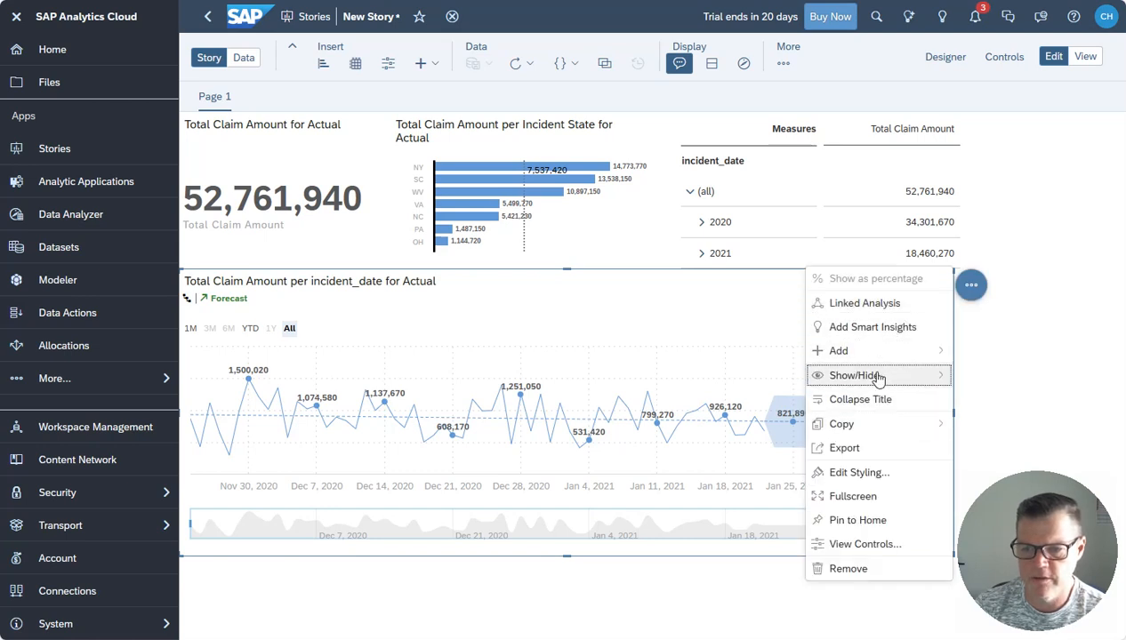
pyautogui.moveTo(877, 352)
pyautogui.moveTo(961, 375)
pyautogui.moveTo(920, 398)
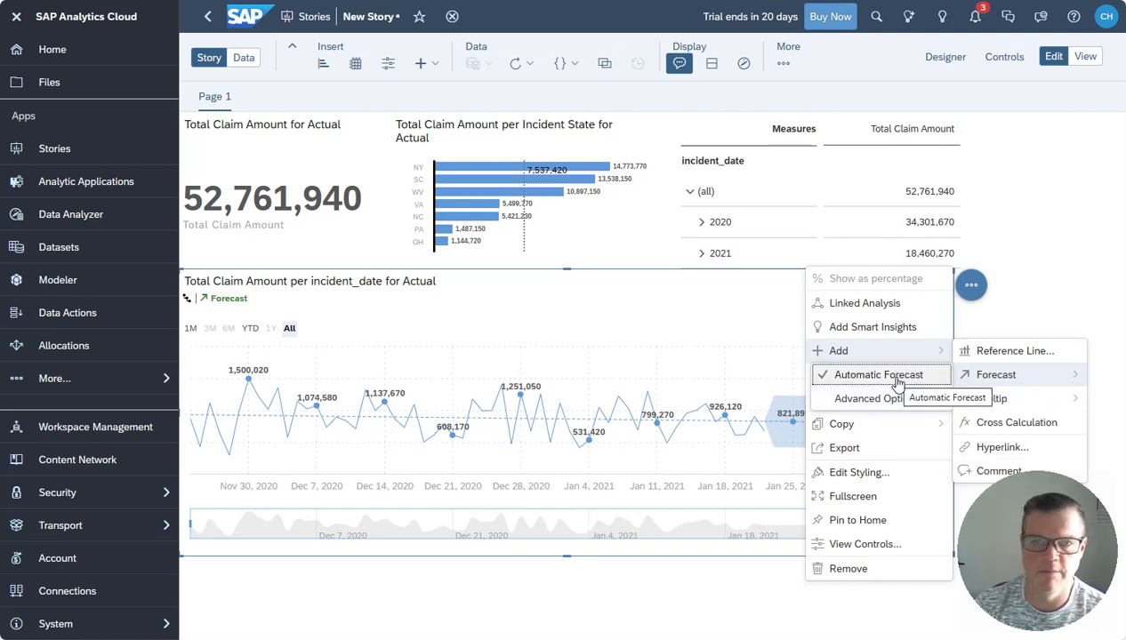
pyautogui.click(763, 319)
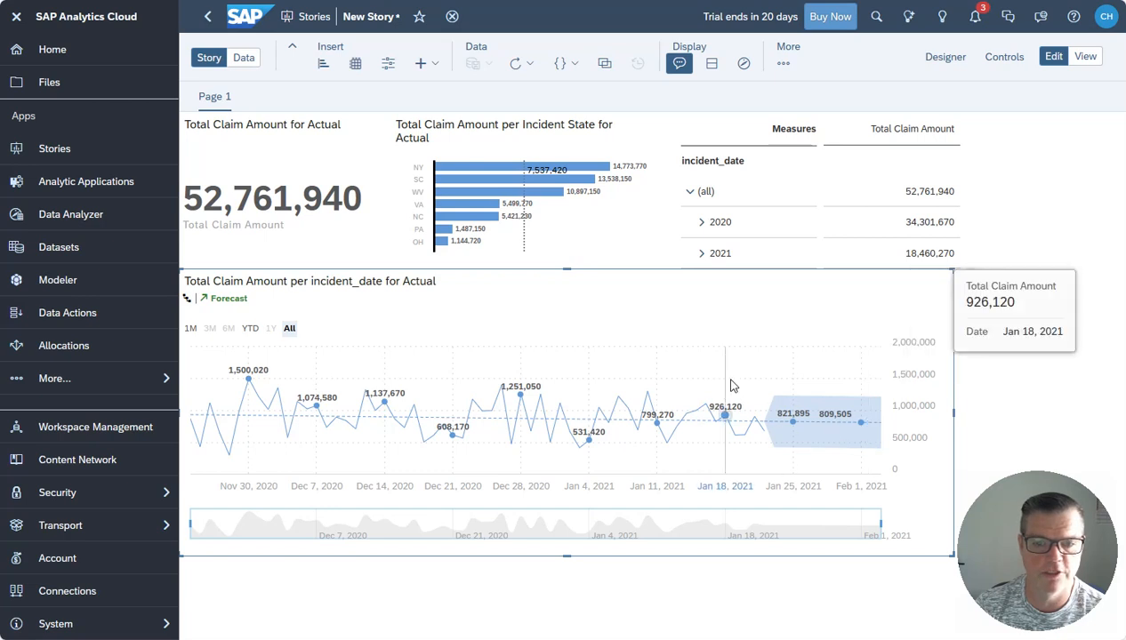
# - Examine the time series' forecast periods and the forecast quality explanation for Total Claim Amount, and close the details
pyautogui.click(227, 301)
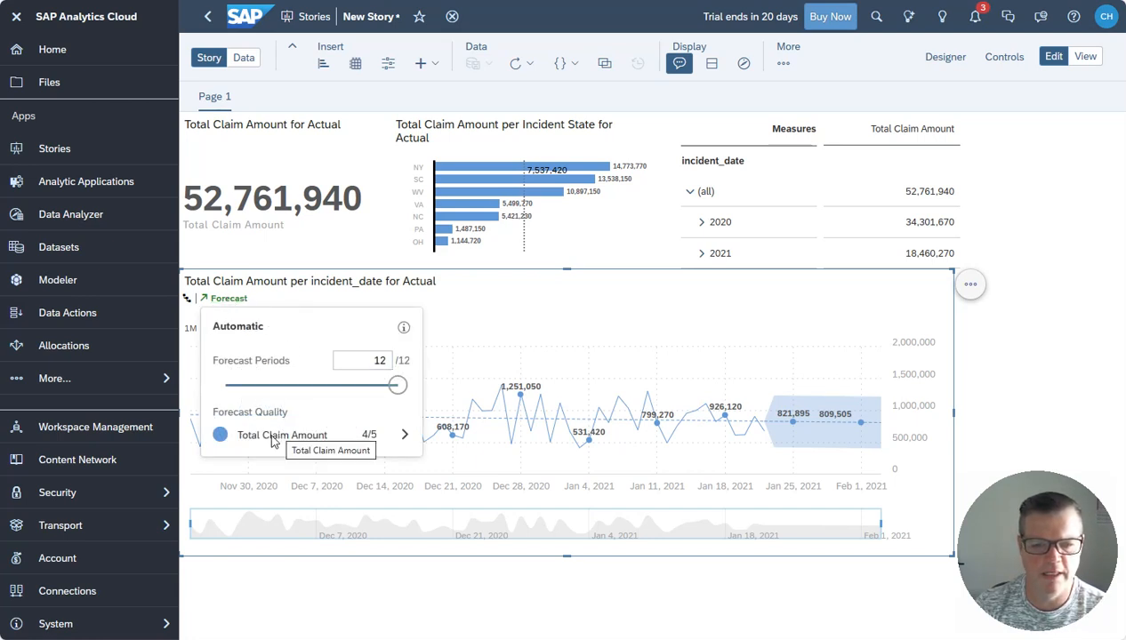
pyautogui.click(407, 441)
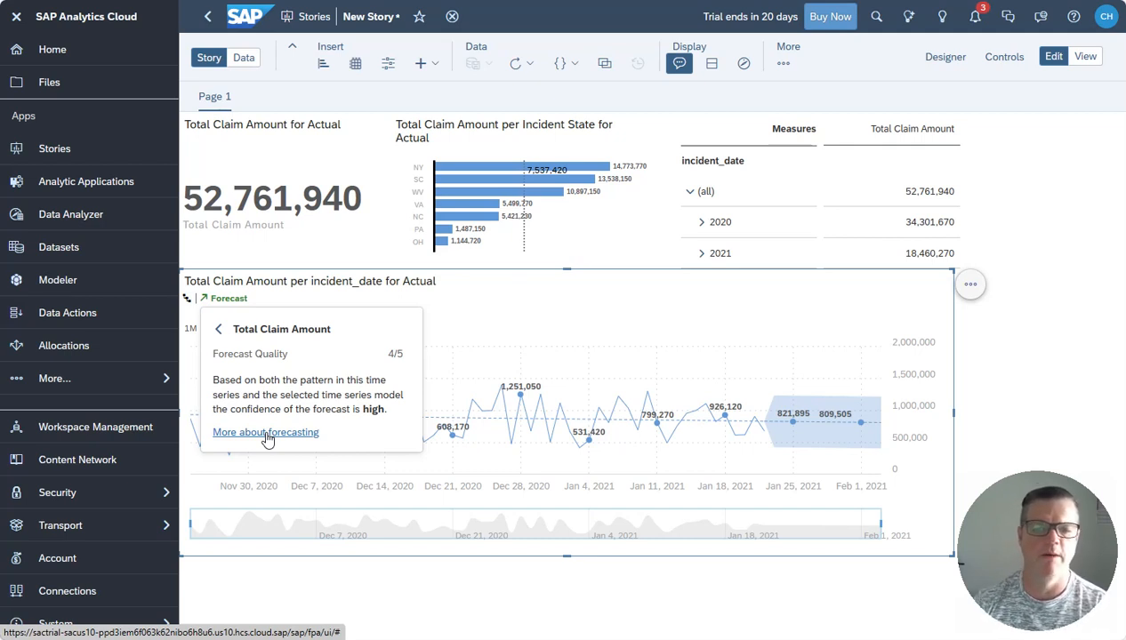
pyautogui.click(818, 314)
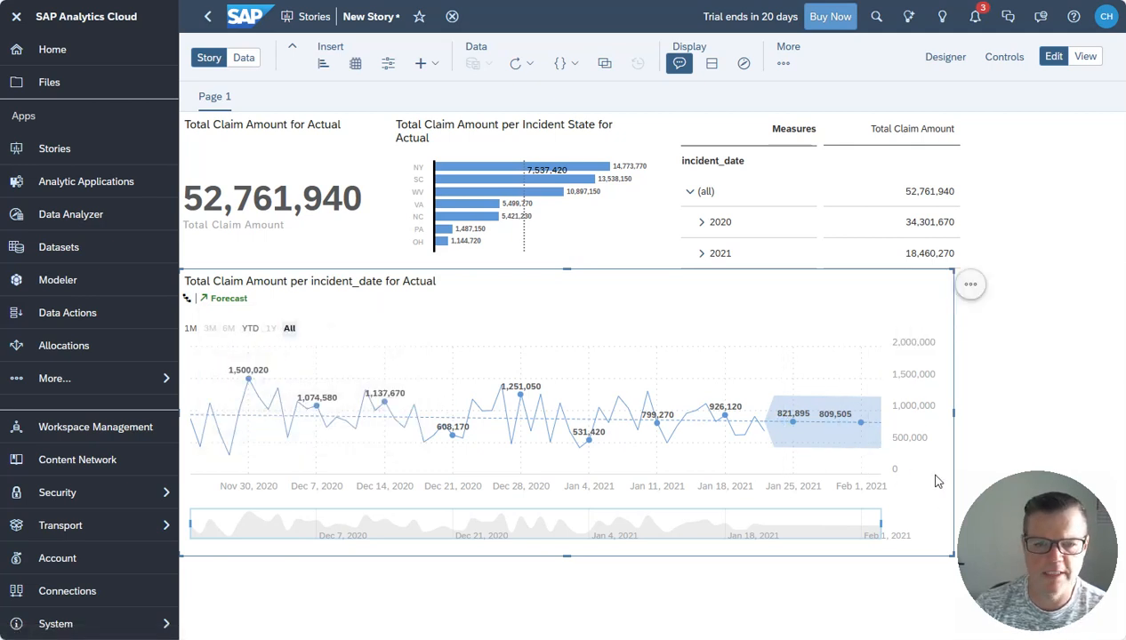
pyautogui.moveTo(820, 449)
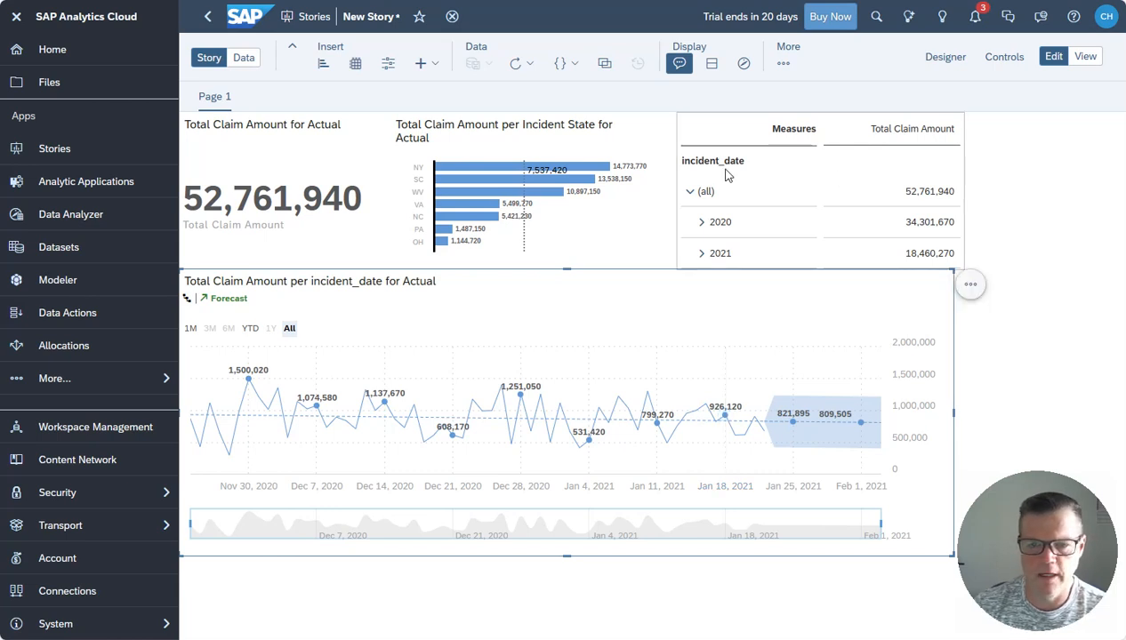
# - Add Smart Insights to the Total Claim Amount per Incident State chart
pyautogui.click(626, 144)
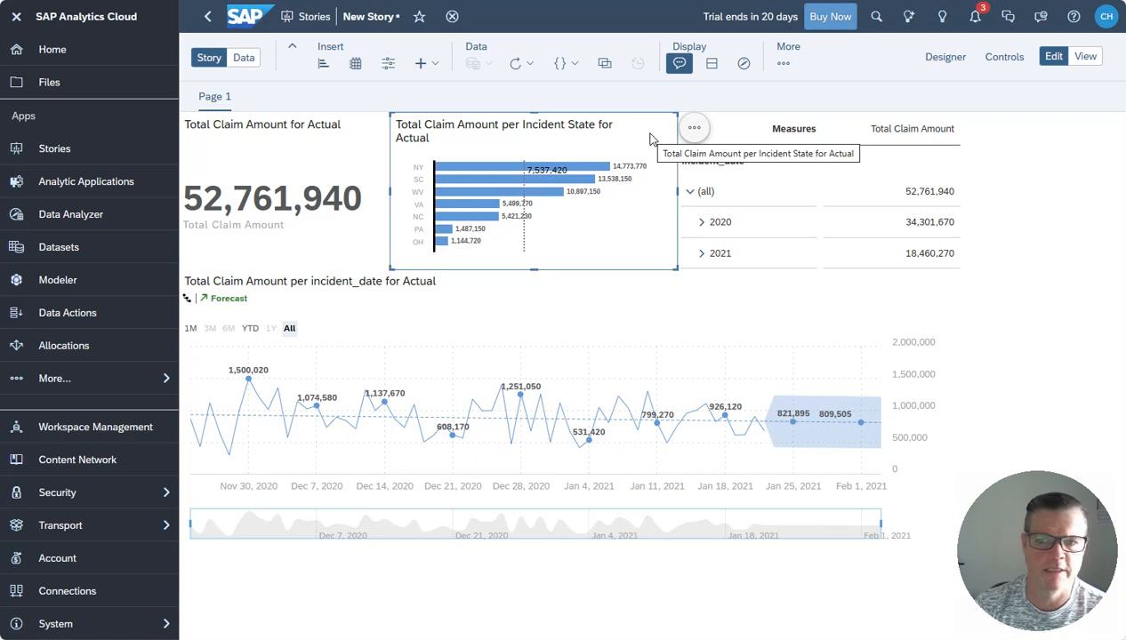
pyautogui.click(694, 129)
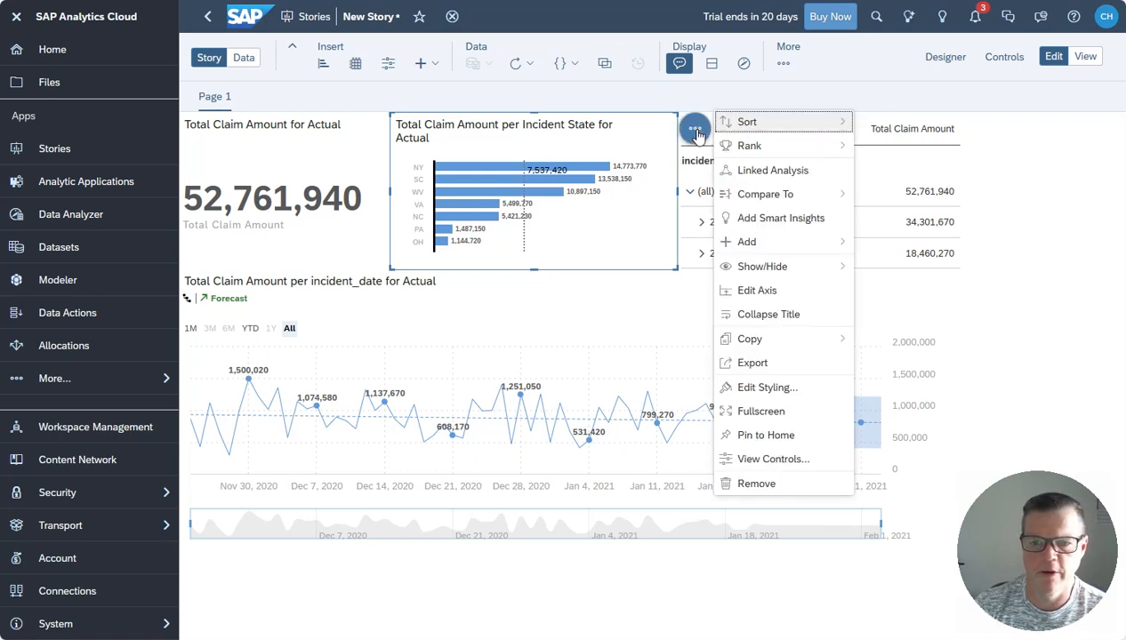
pyautogui.click(800, 220)
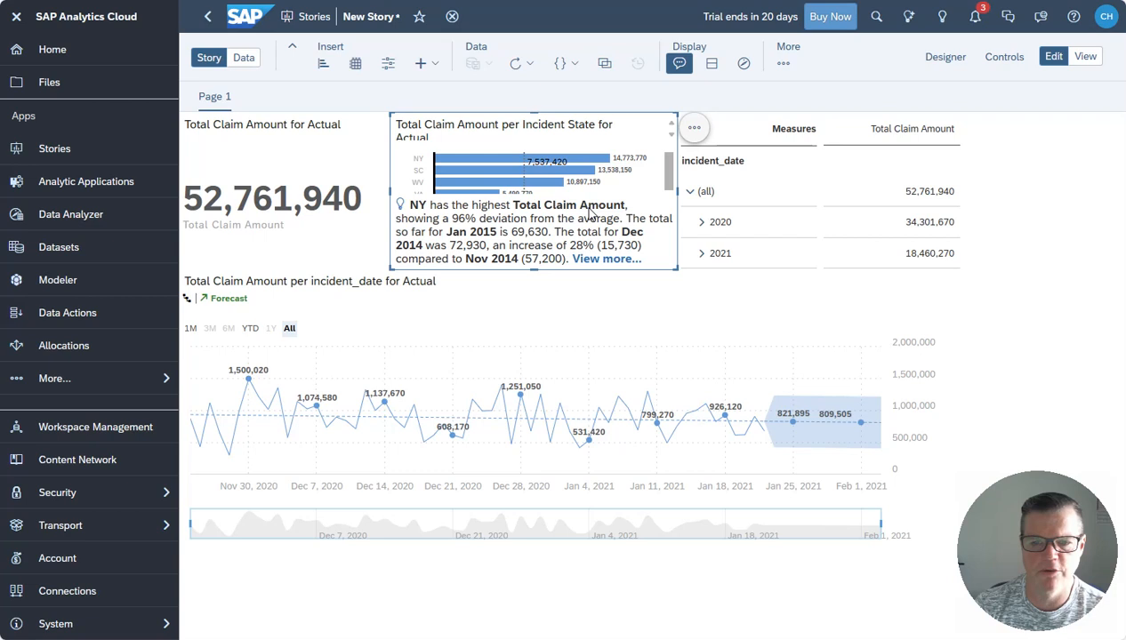
# - Show the Incident State chart fullscreen, compare its insight text with the NY bar and average line, and open the full Smart Insights
pyautogui.click(695, 130)
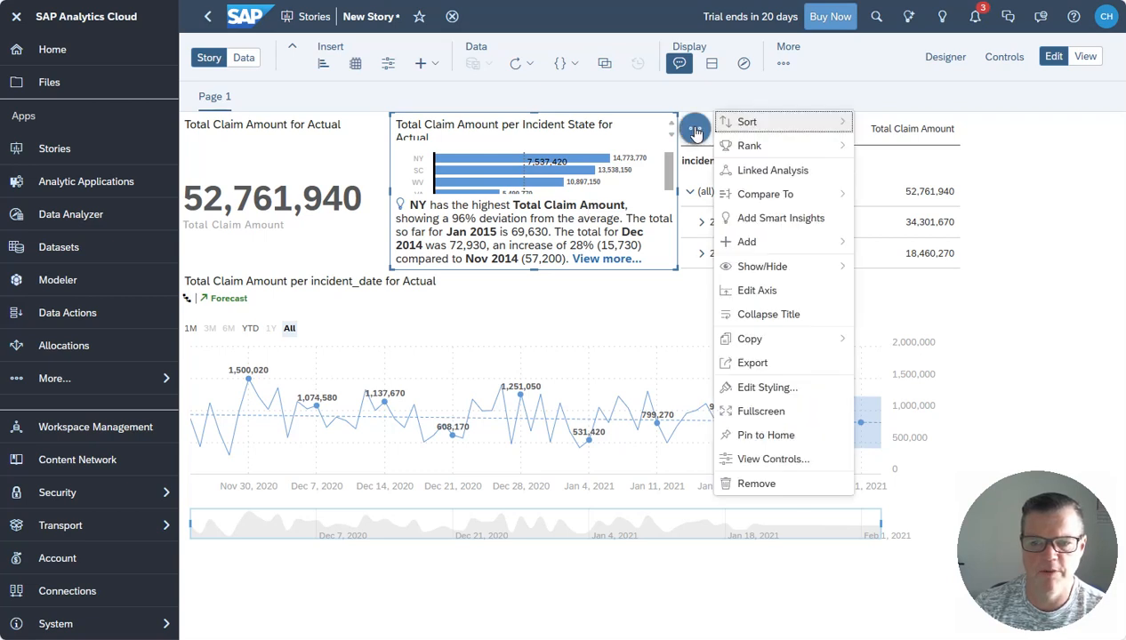
pyautogui.click(763, 412)
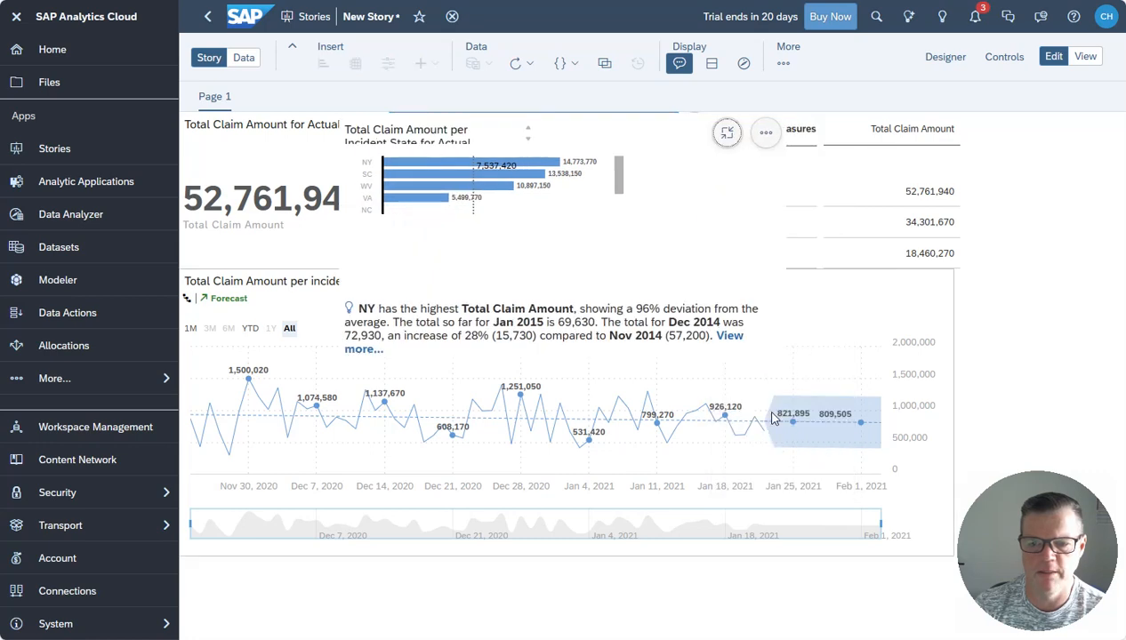
pyautogui.moveTo(1046, 533)
pyautogui.mouseDown()
pyautogui.moveTo(1045, 464)
pyautogui.moveTo(1046, 532)
pyautogui.mouseUp()
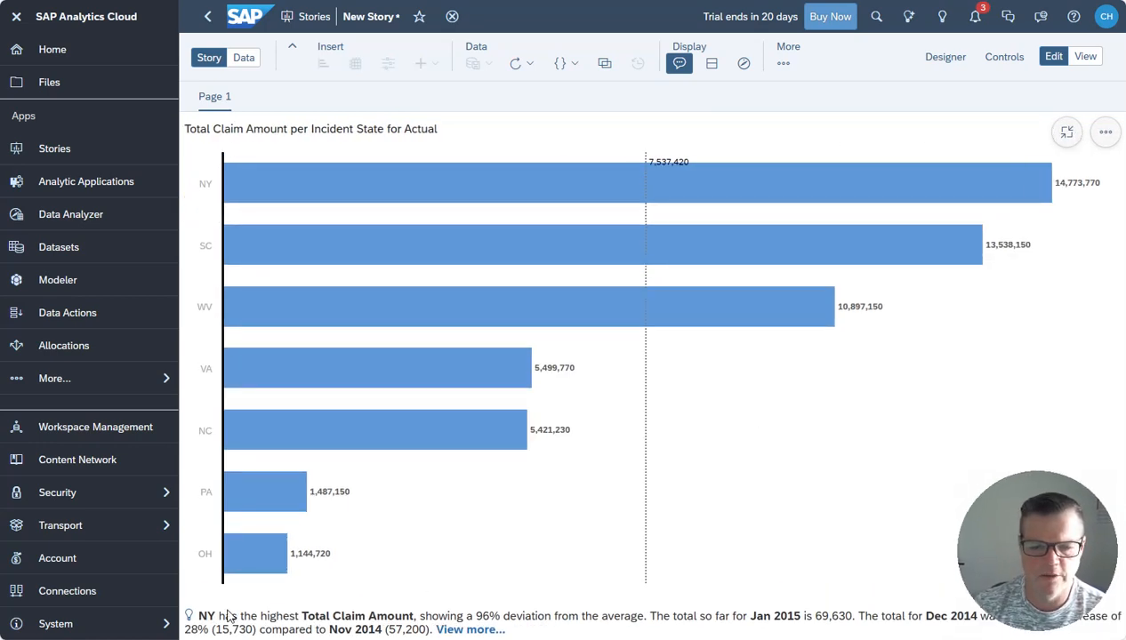
pyautogui.moveTo(283, 188)
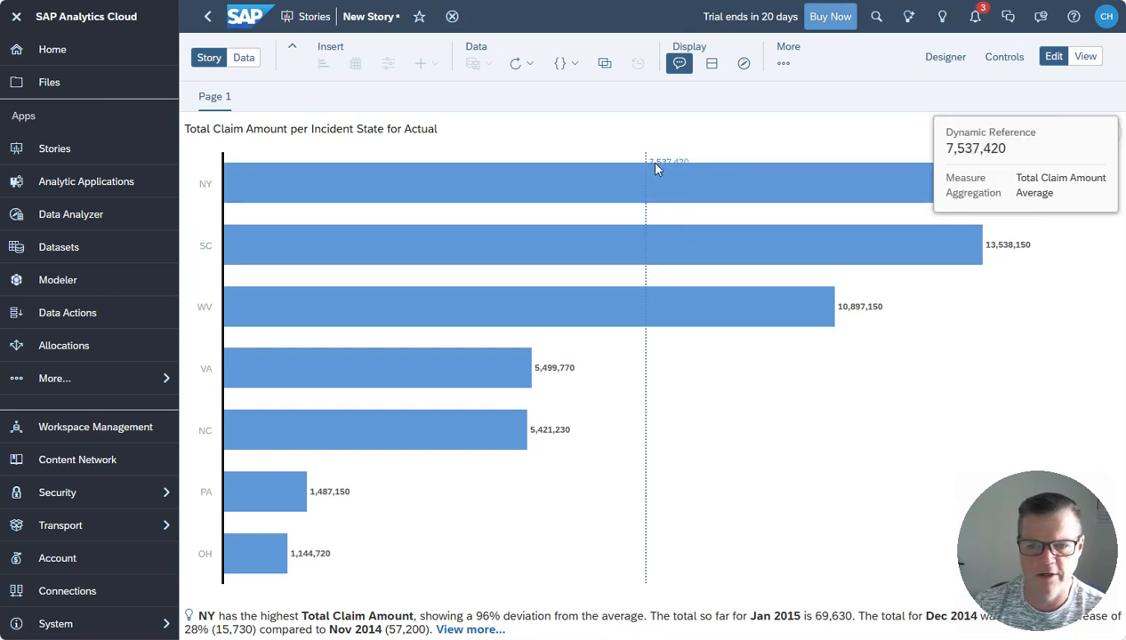
pyautogui.moveTo(656, 183)
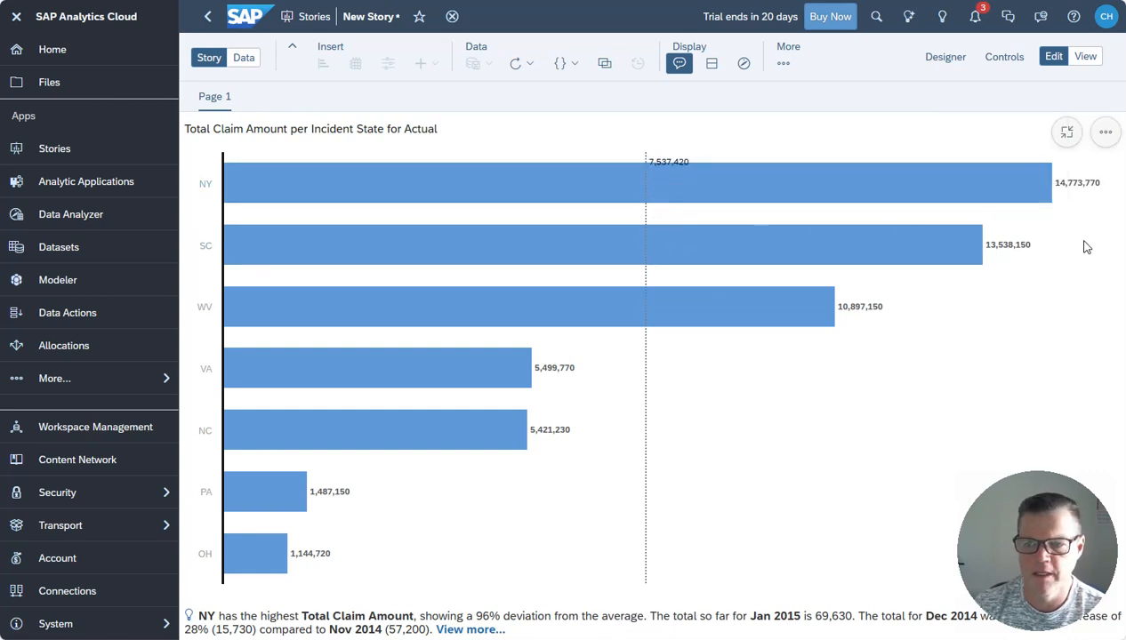
pyautogui.moveTo(1085, 193)
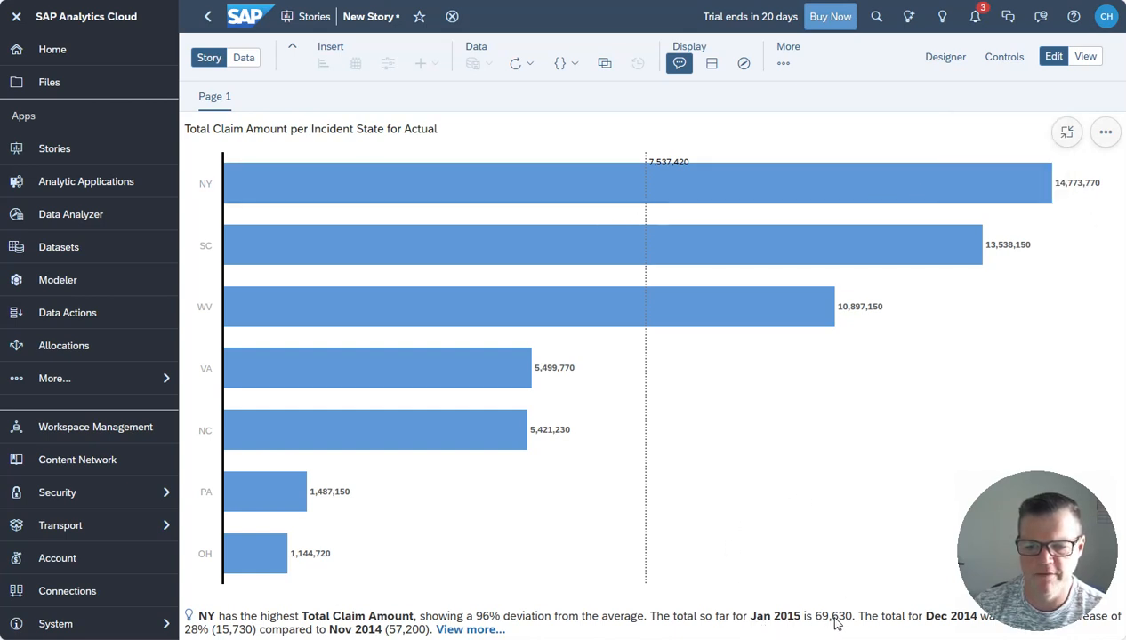
pyautogui.moveTo(999, 559); pyautogui.dragTo(991, 506)
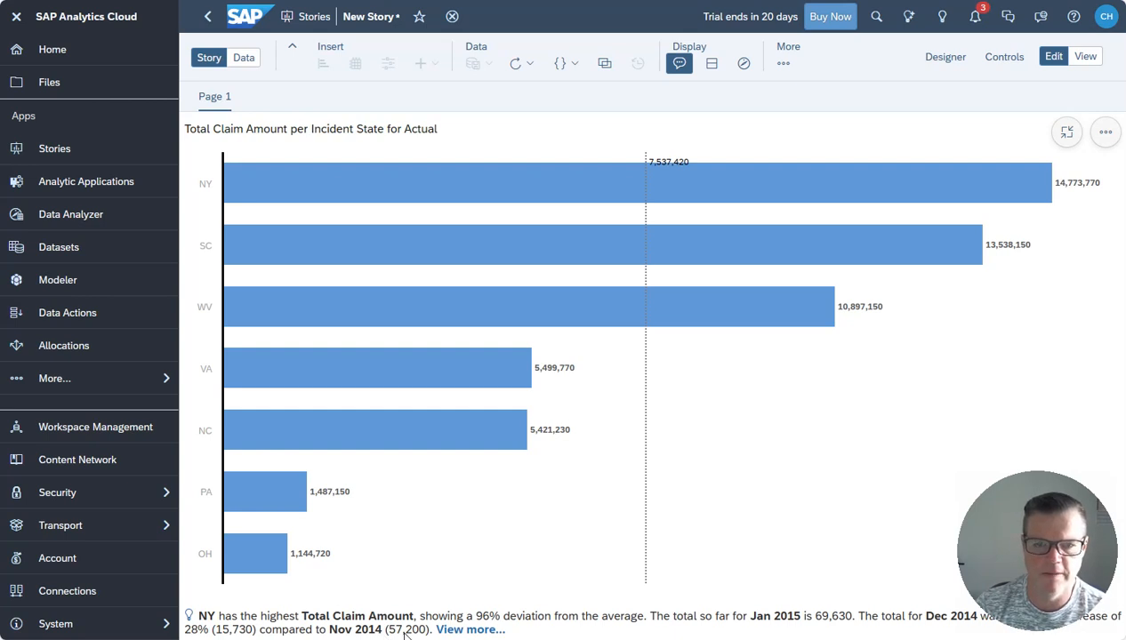
pyautogui.click(485, 630)
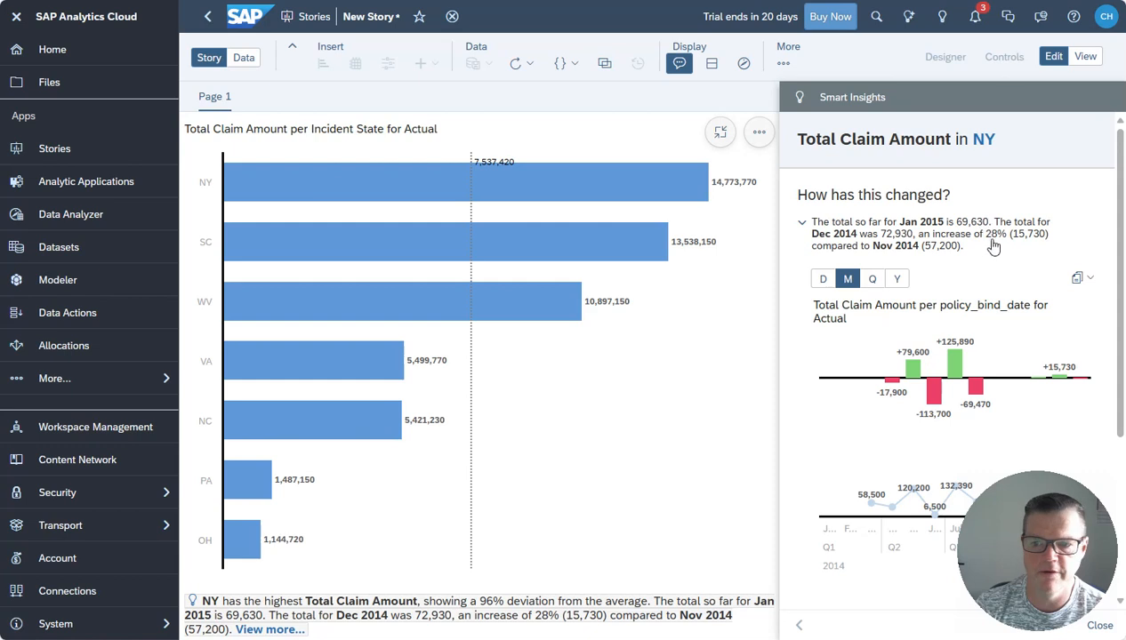
# - Examine NY's monthly Total Claim Amount changes and the top-contributor breakdown by auto_model in Smart Insights, and collapse the breakdown
pyautogui.moveTo(892, 383)
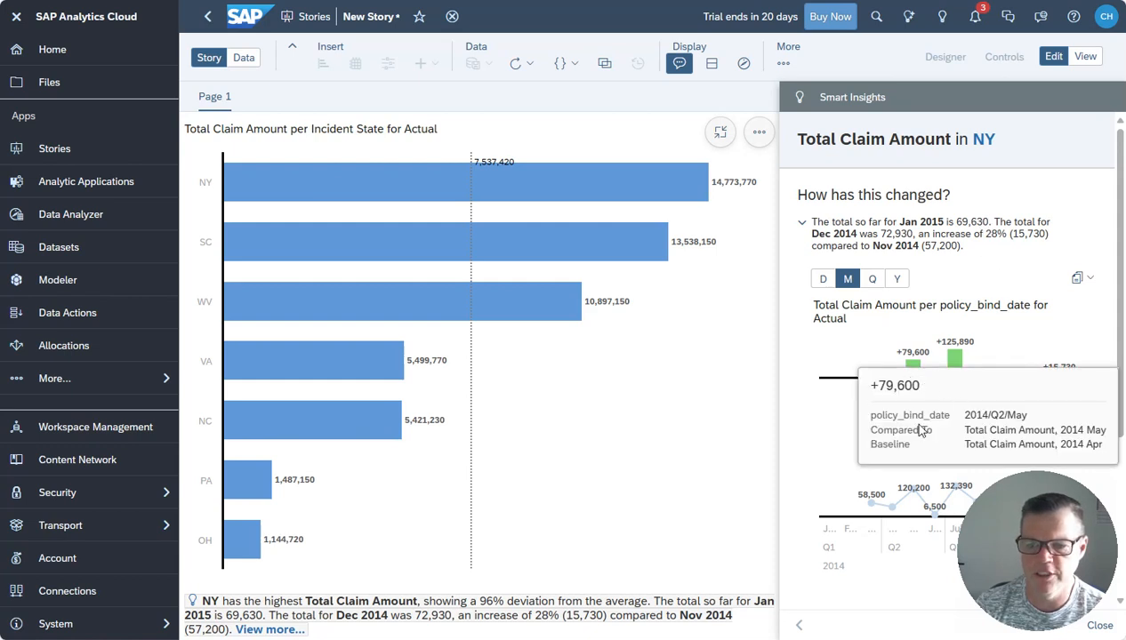
pyautogui.scroll(-2, 859, 413)
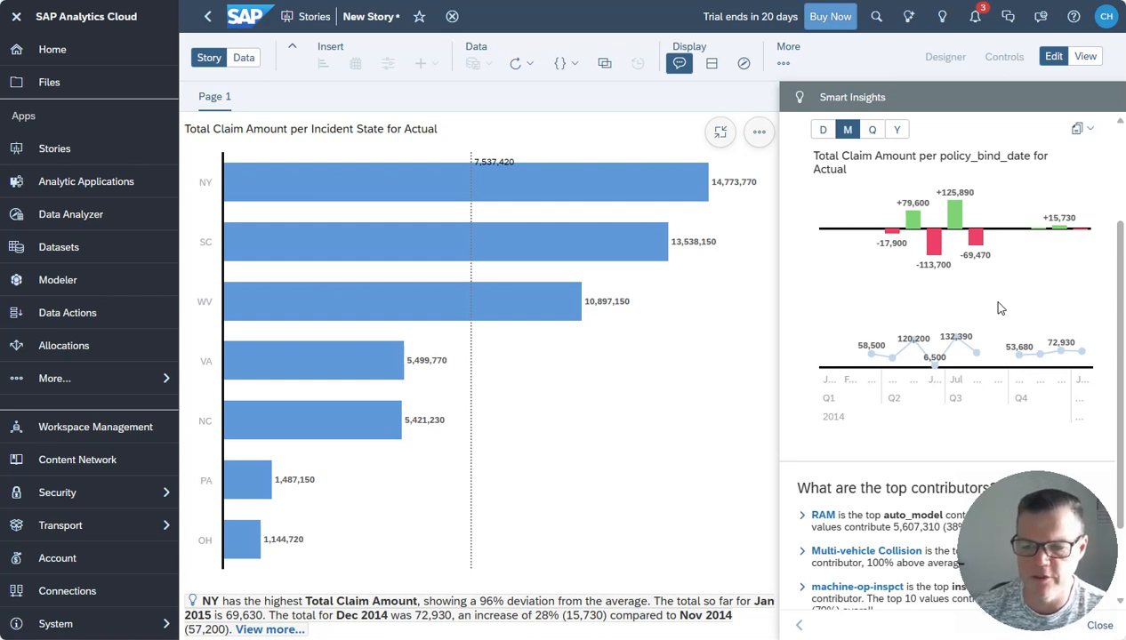
pyautogui.scroll(-1, 998, 308)
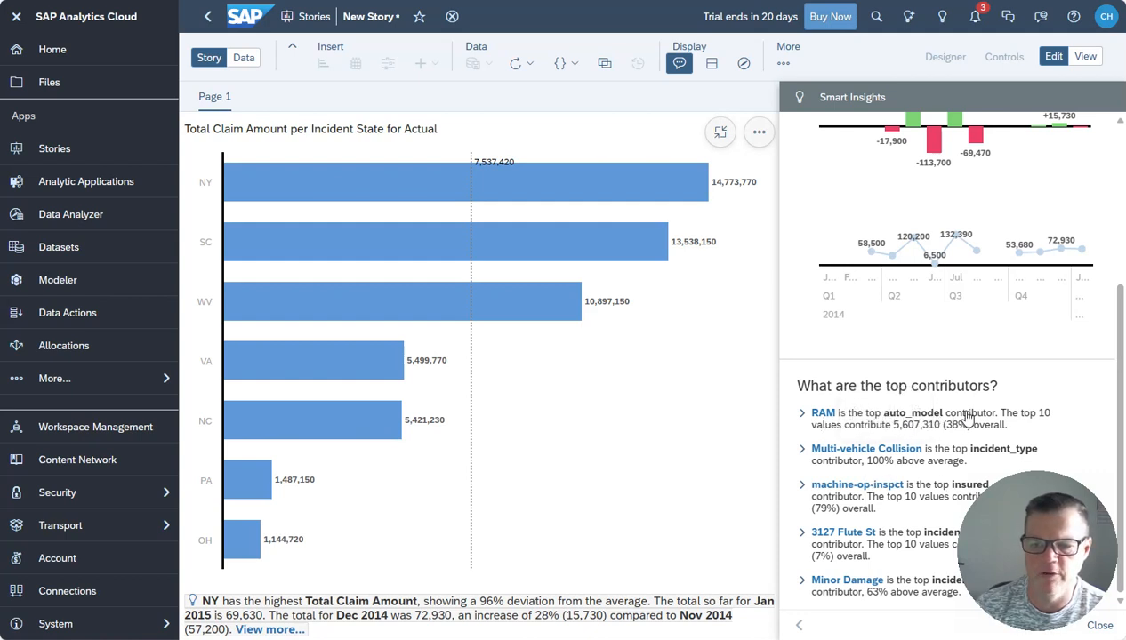
pyautogui.click(808, 426)
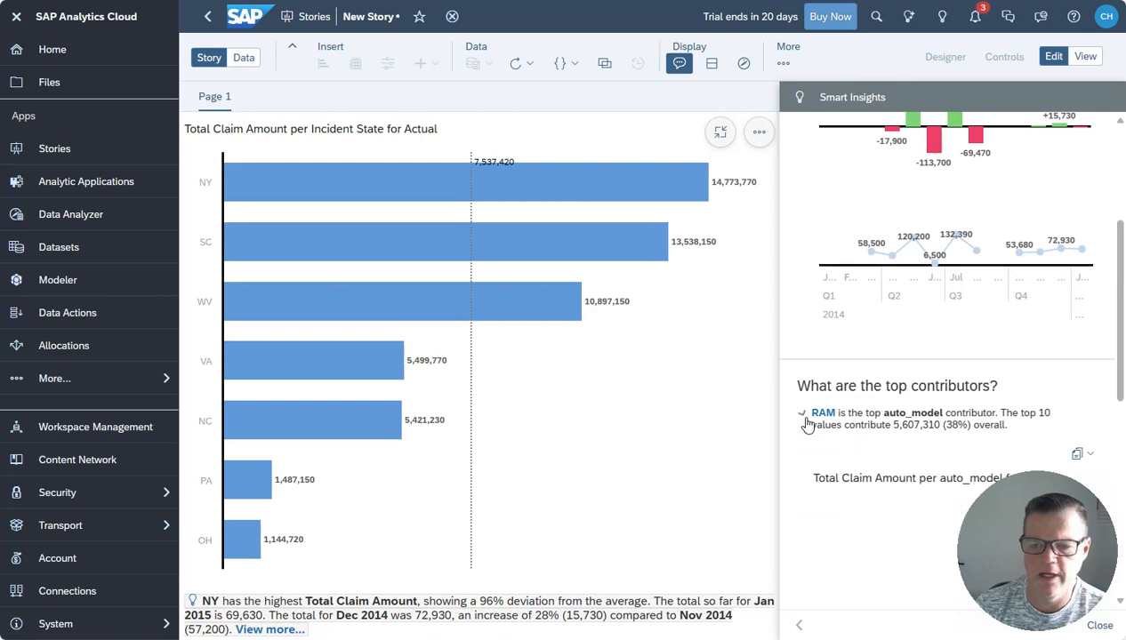
pyautogui.moveTo(900, 296)
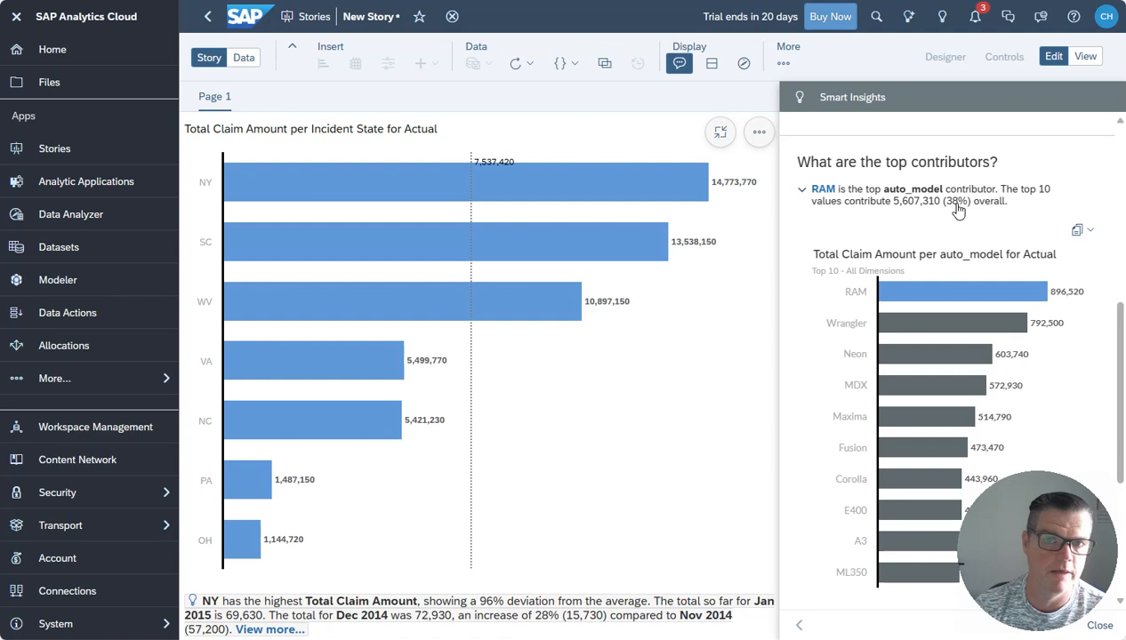
pyautogui.moveTo(955, 300)
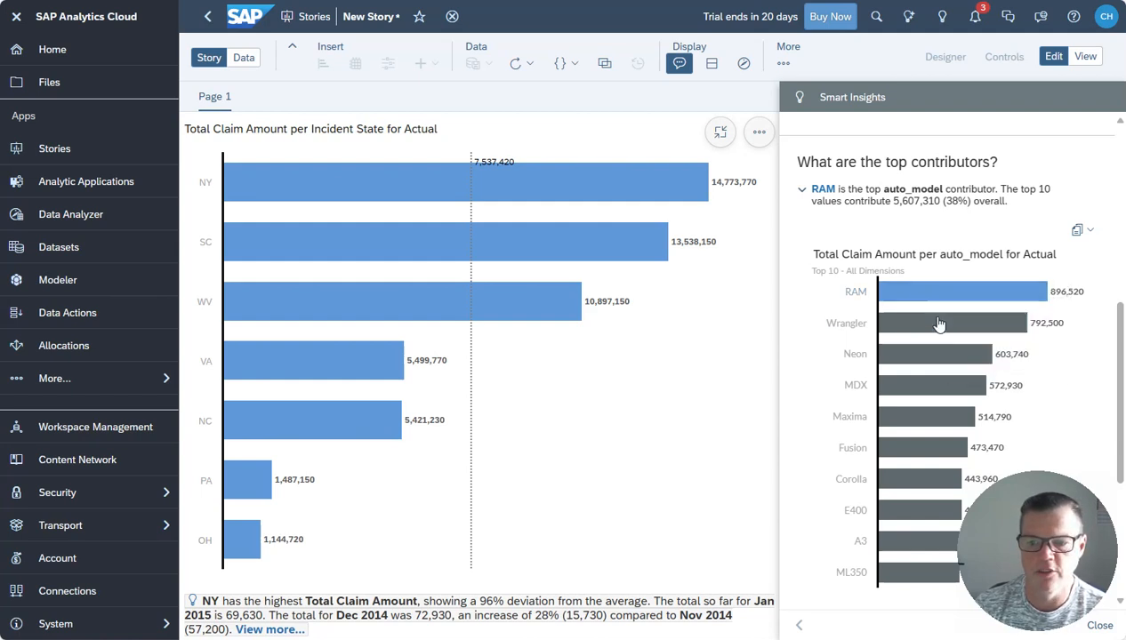
pyautogui.moveTo(945, 329)
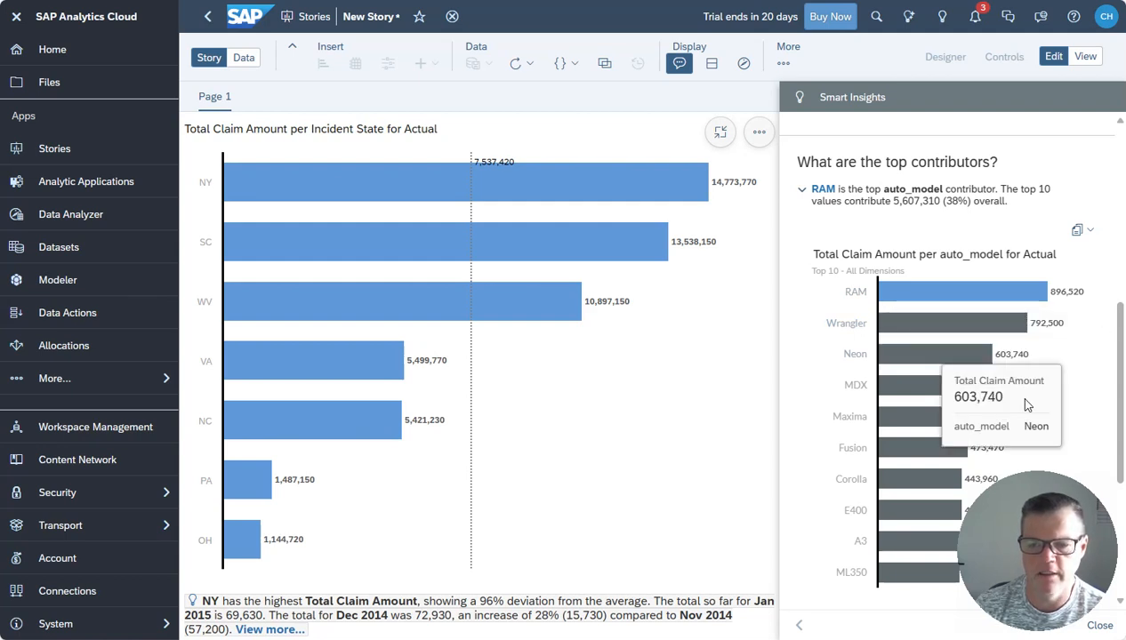
pyautogui.click(801, 192)
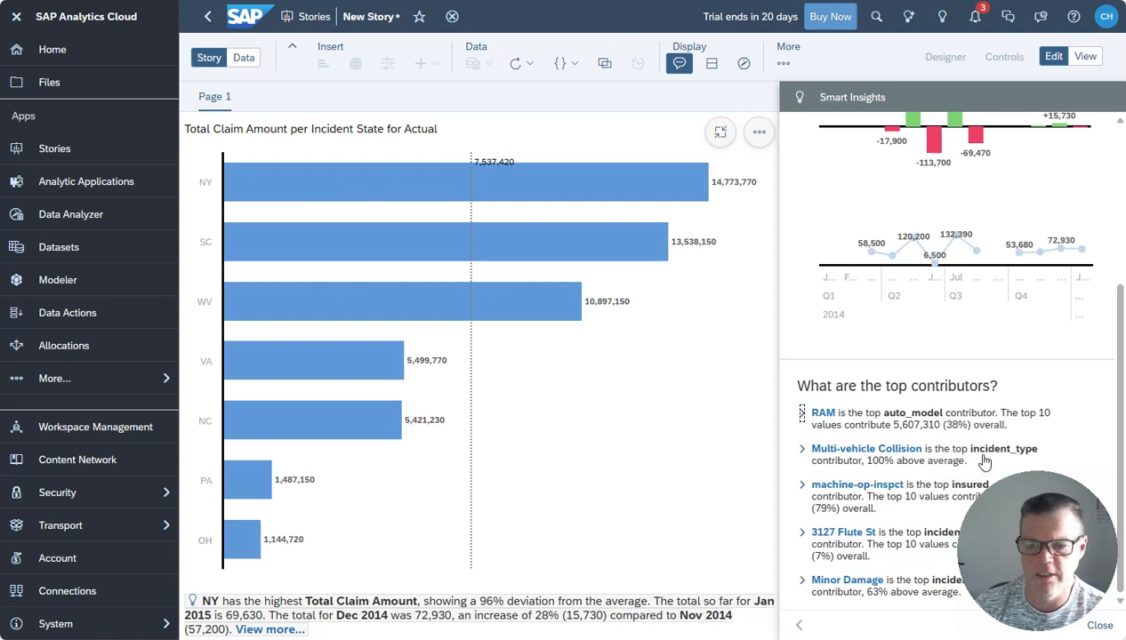
# - Examine the incident_type and insured_occupation contributor breakdowns for NY one after the other, collapsing each
pyautogui.click(803, 452)
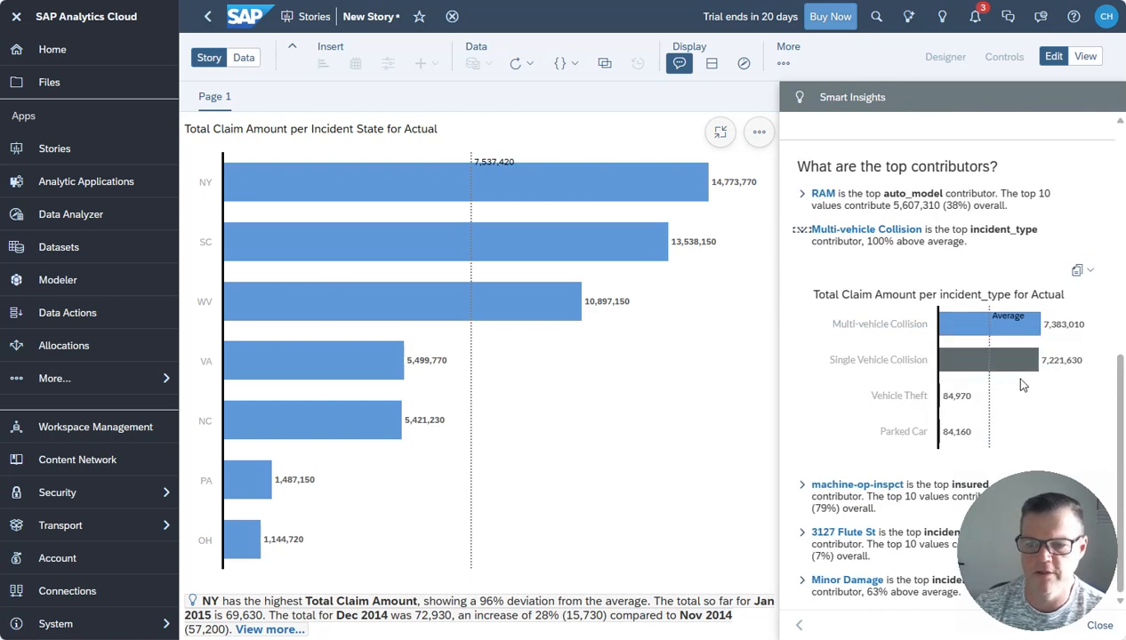
pyautogui.moveTo(963, 402)
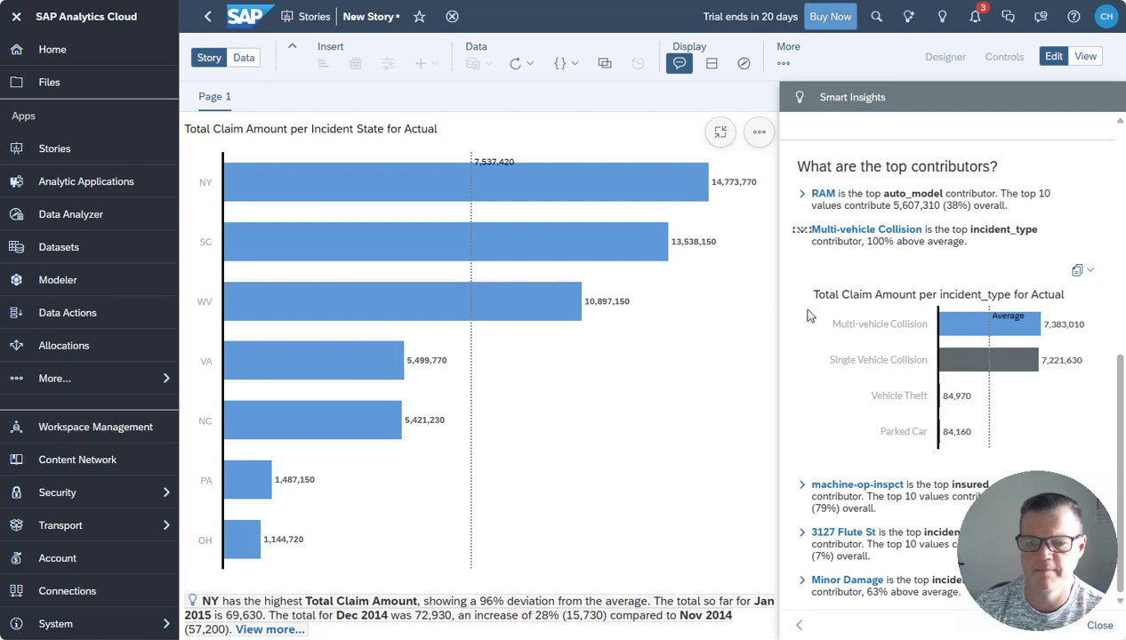
pyautogui.click(803, 237)
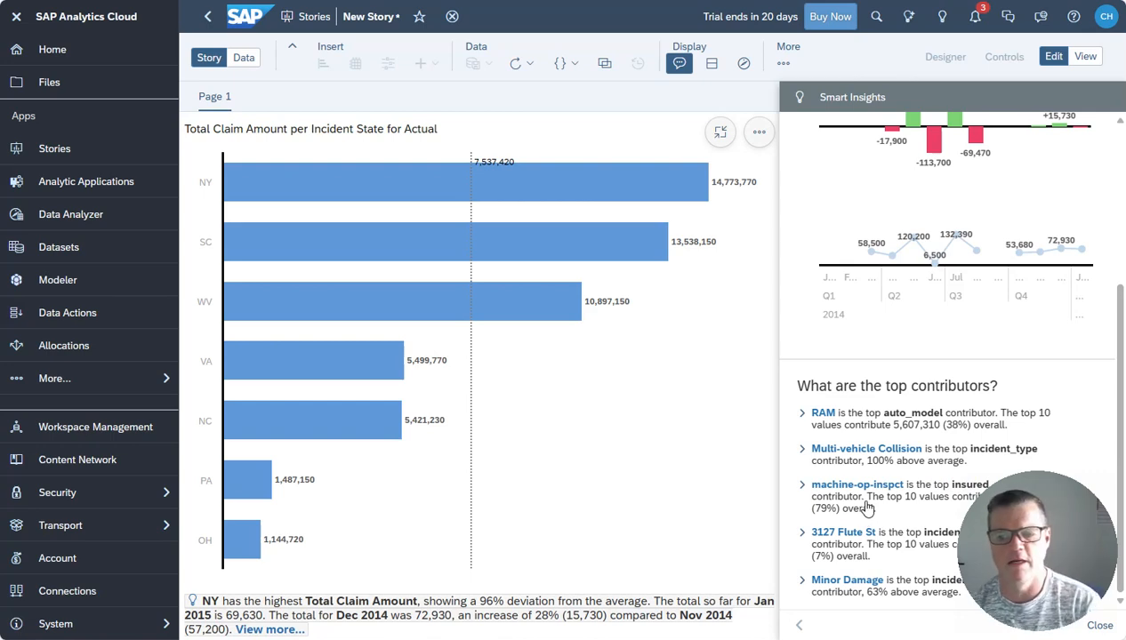
pyautogui.click(803, 485)
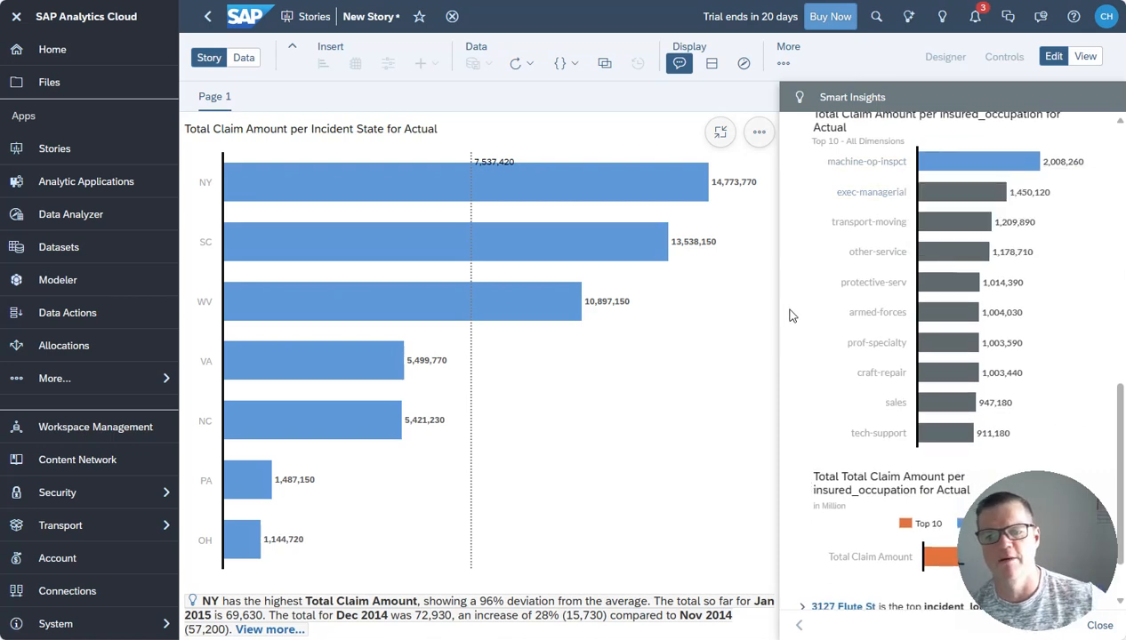
pyautogui.scroll(2, 791, 315)
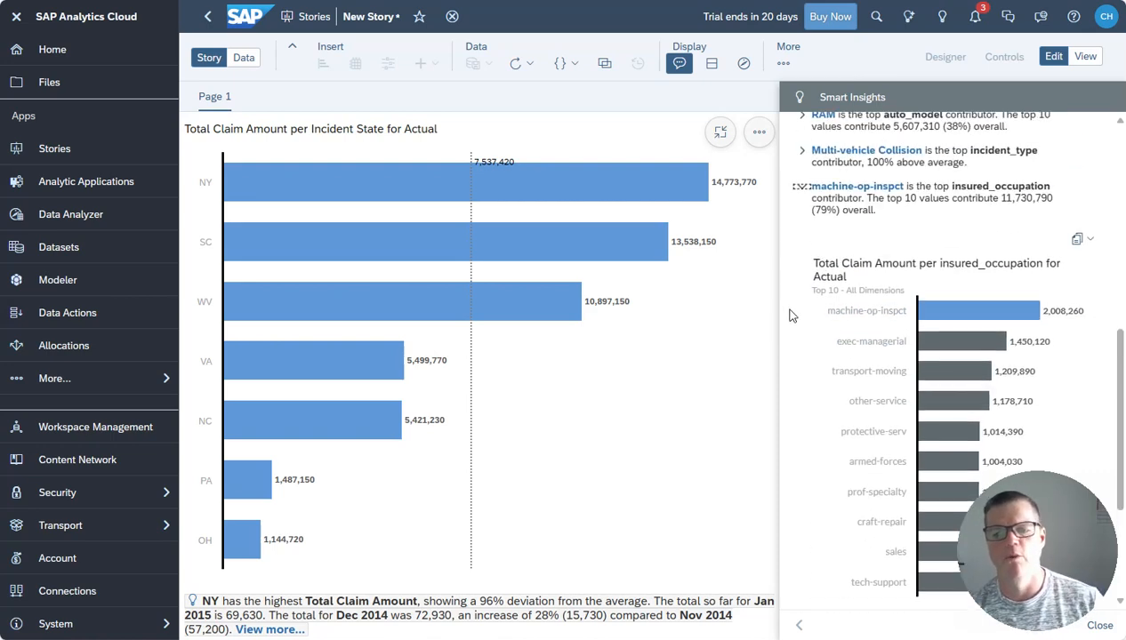
pyautogui.click(801, 187)
pyautogui.moveTo(977, 548); pyautogui.dragTo(974, 322)
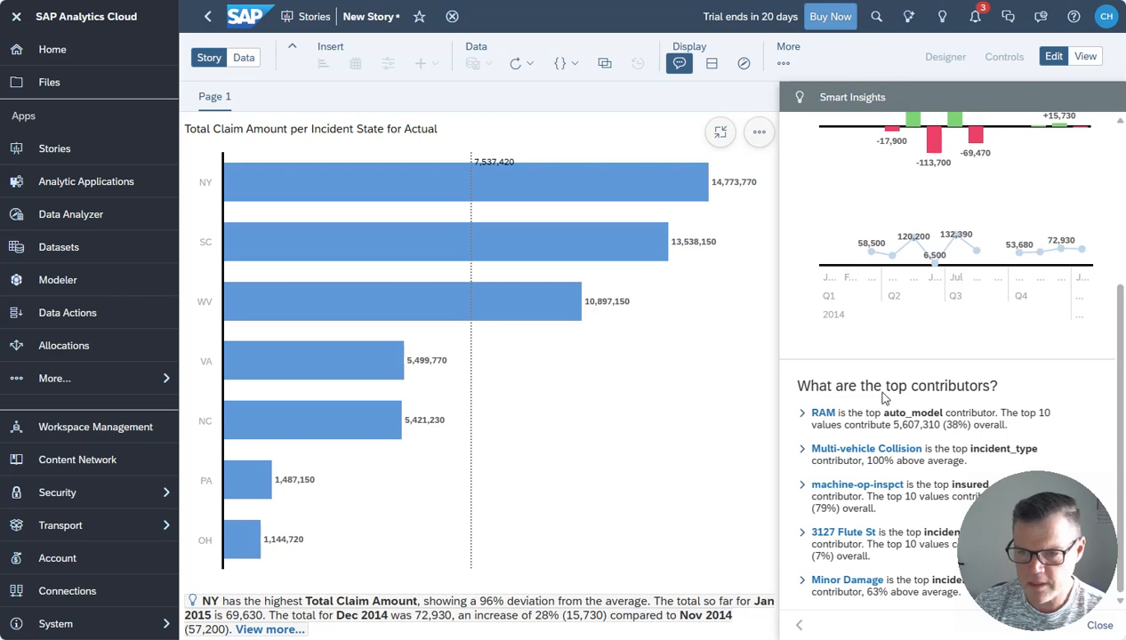
# - Copy the Total Claim Amount per auto_model insight chart to Page 1 and close Smart Insights
pyautogui.click(803, 414)
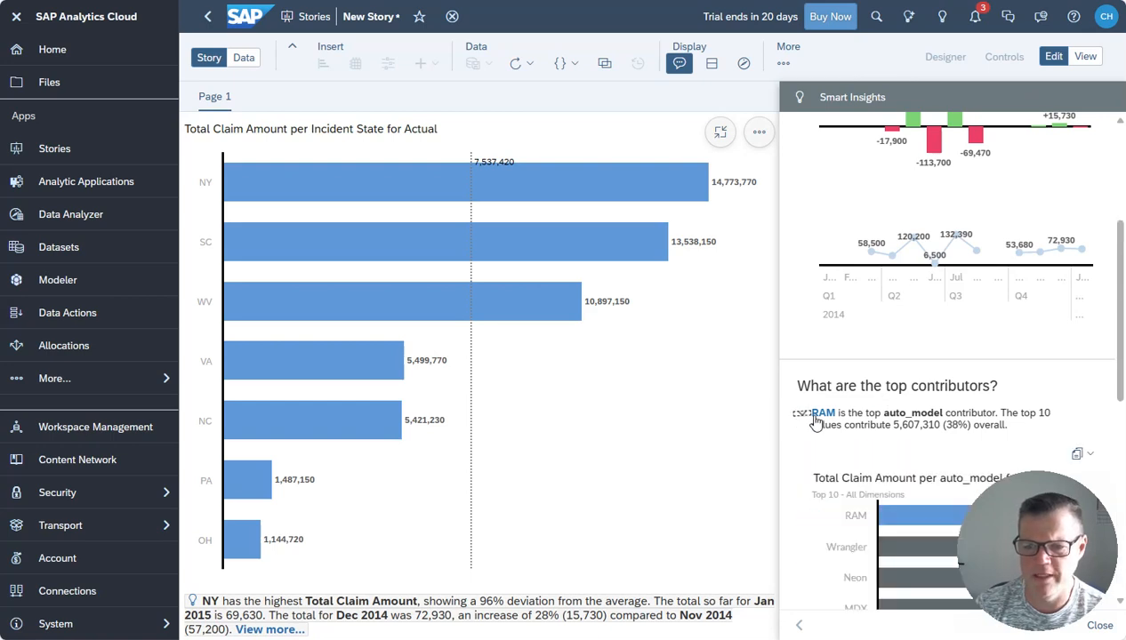
pyautogui.scroll(-3, 948, 511)
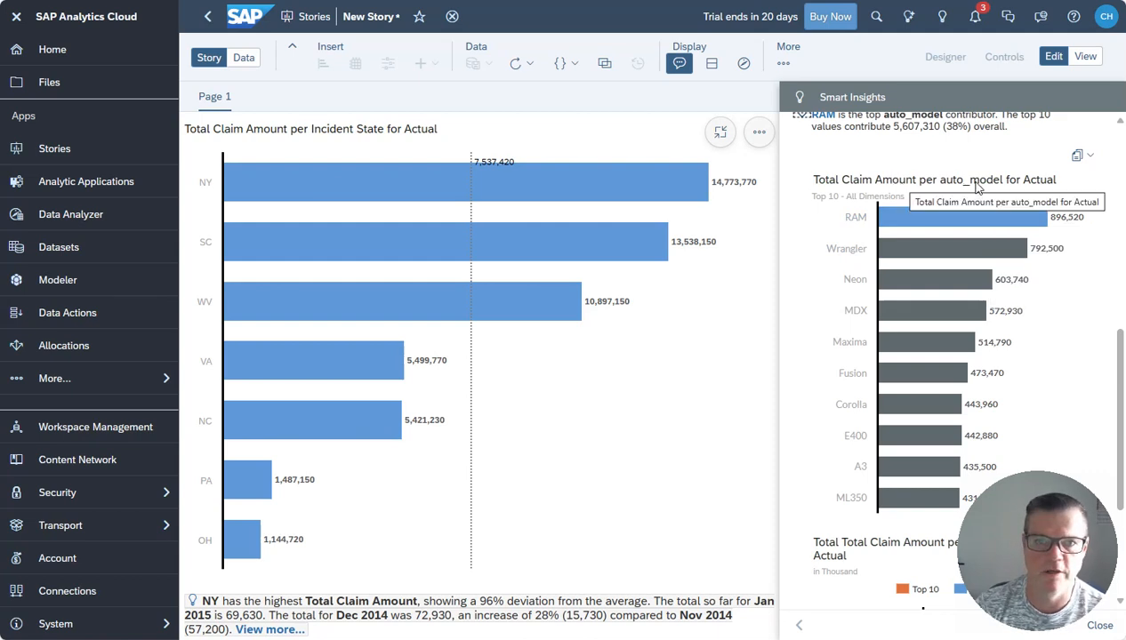
pyautogui.click(1088, 157)
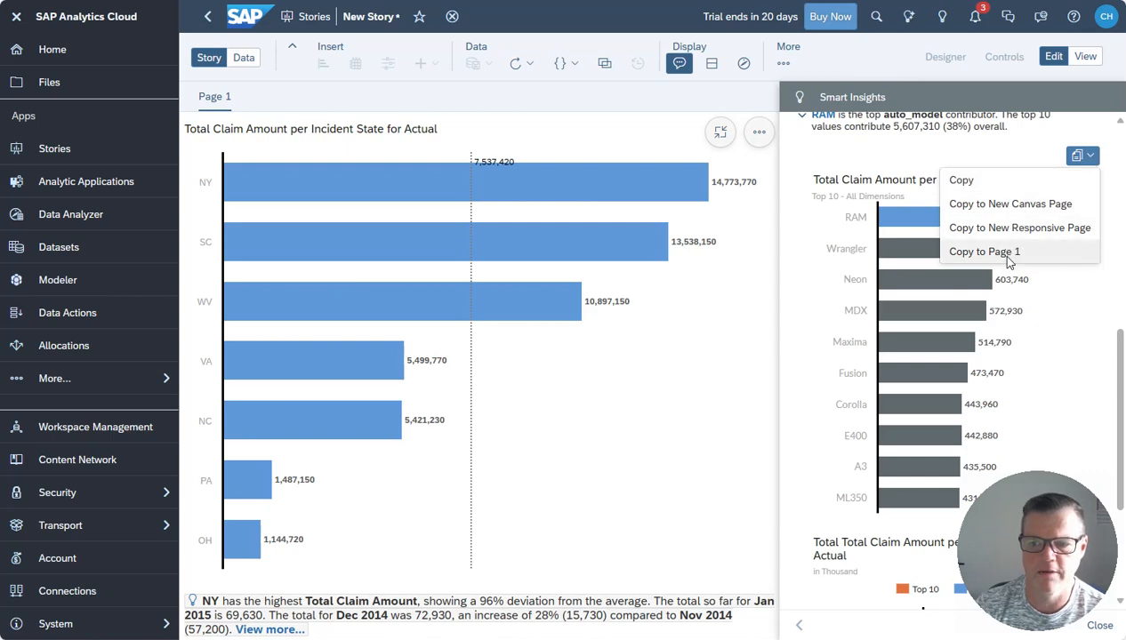
pyautogui.click(985, 252)
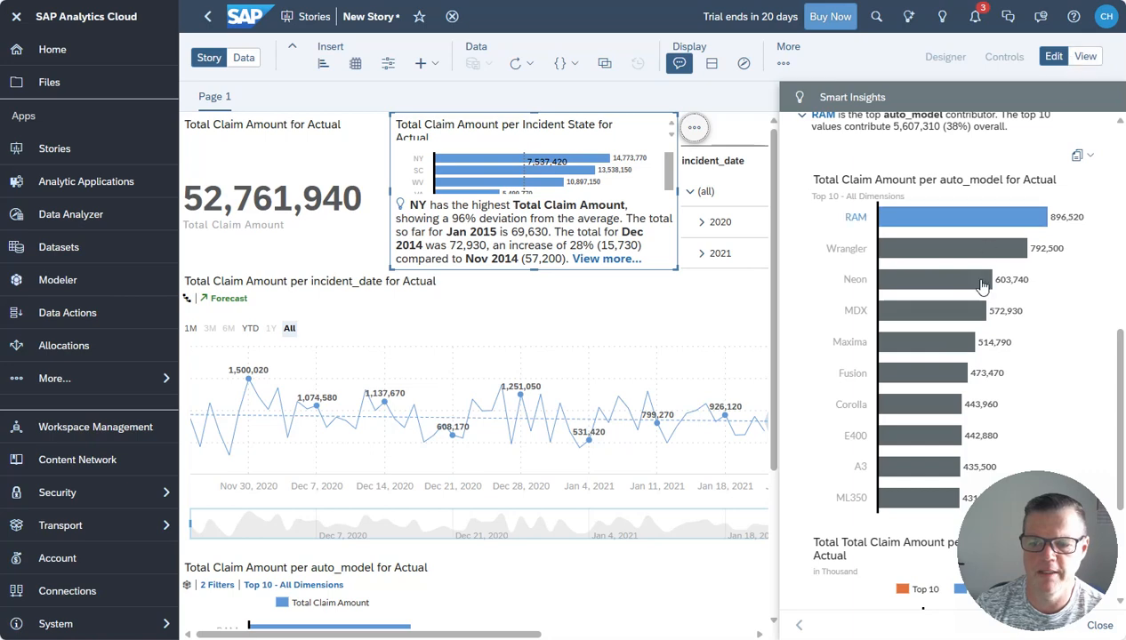
pyautogui.click(1105, 631)
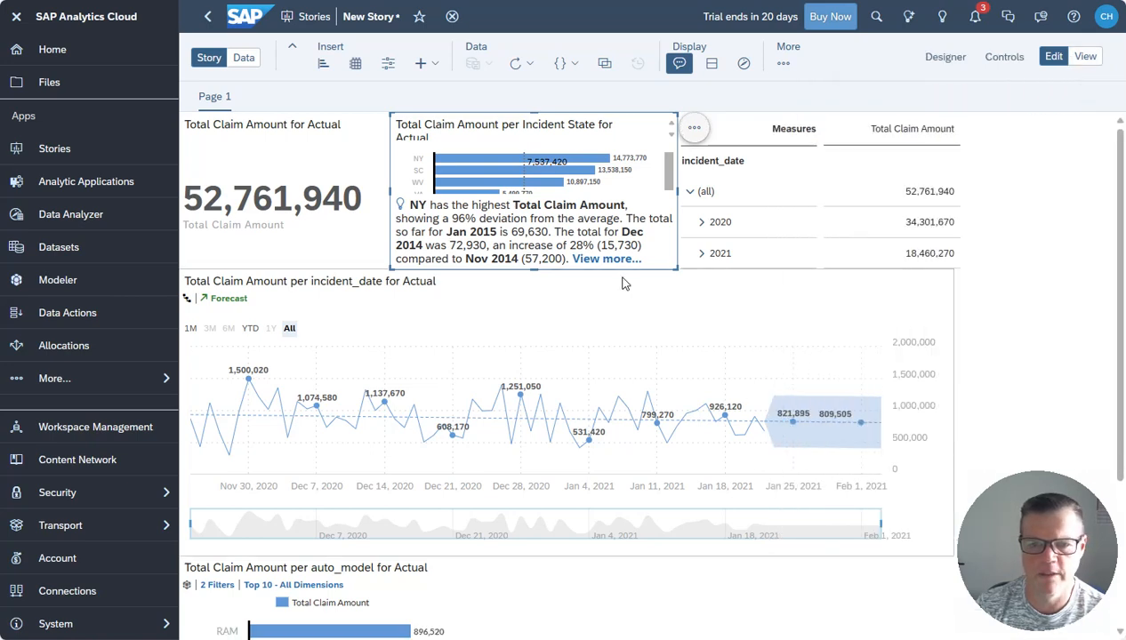
# - Place the auto_model chart beside the incident_date table, stretch it down to the time series' lower edge, and widen the time series to meet it
pyautogui.moveTo(406, 558); pyautogui.dragTo(1005, 114)
pyautogui.moveTo(960, 398); pyautogui.dragTo(962, 555)
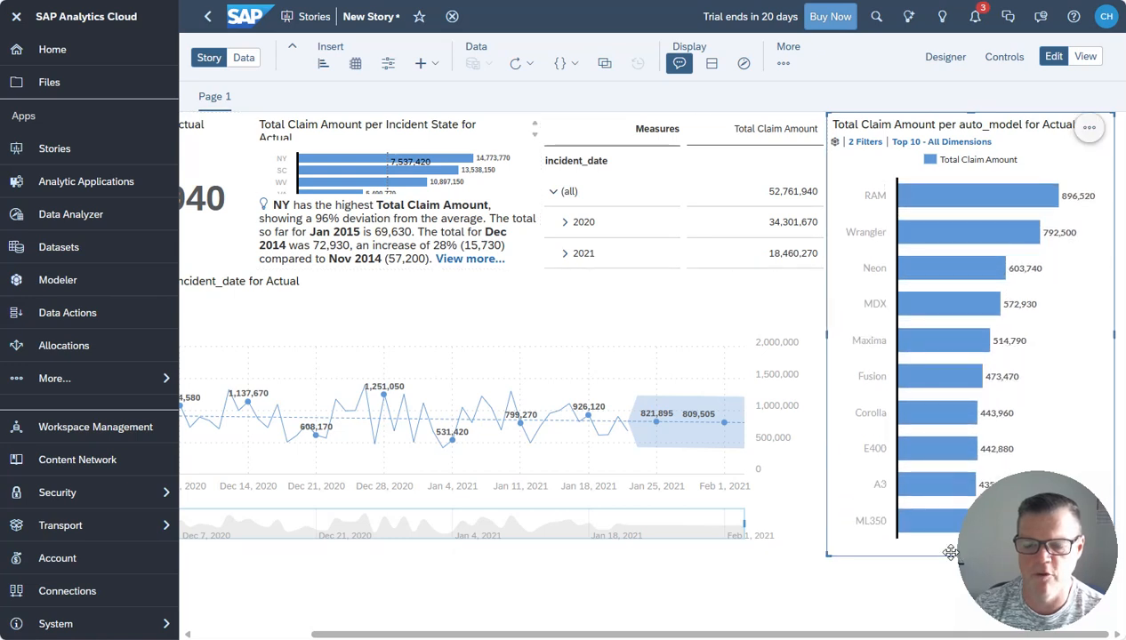
pyautogui.click(812, 429)
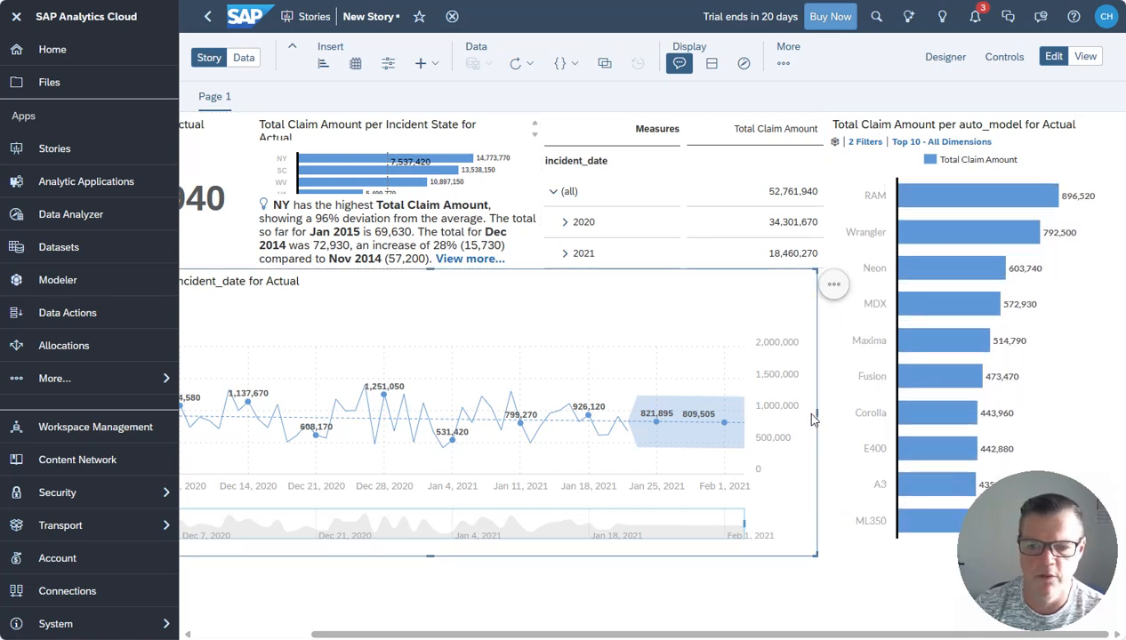
pyautogui.moveTo(815, 412); pyautogui.dragTo(827, 412)
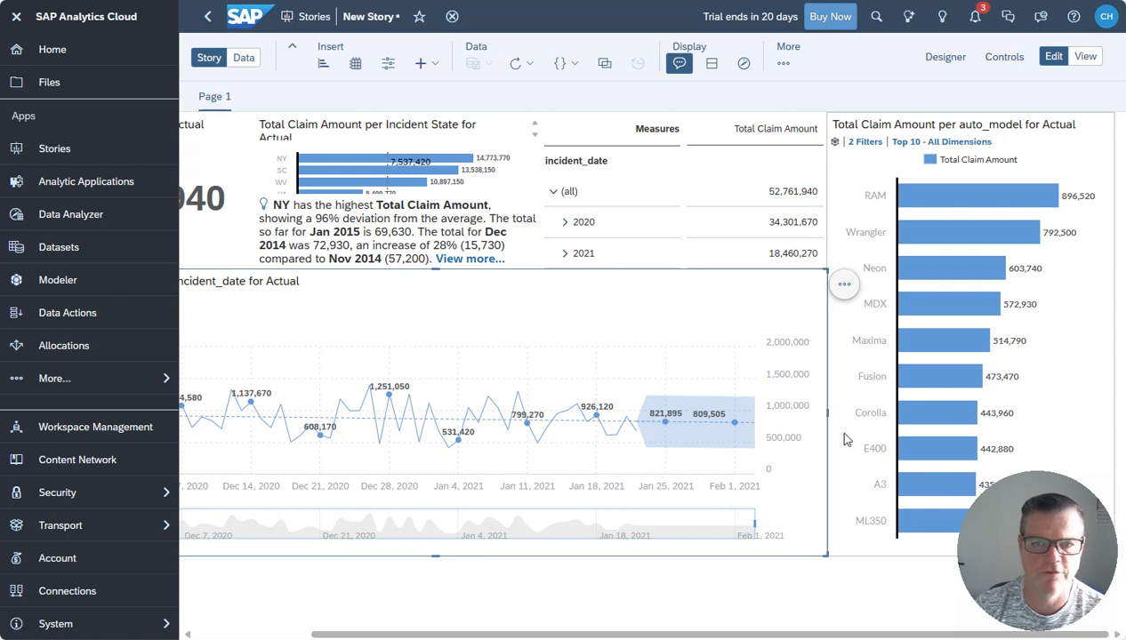
pyautogui.click(847, 439)
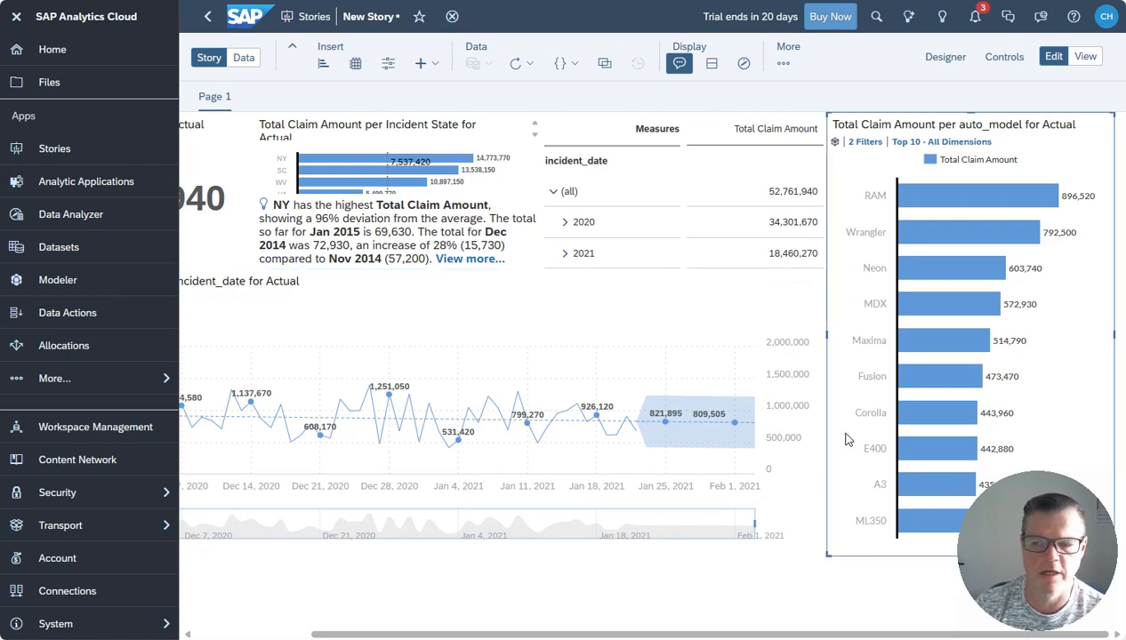
pyautogui.moveTo(931, 205)
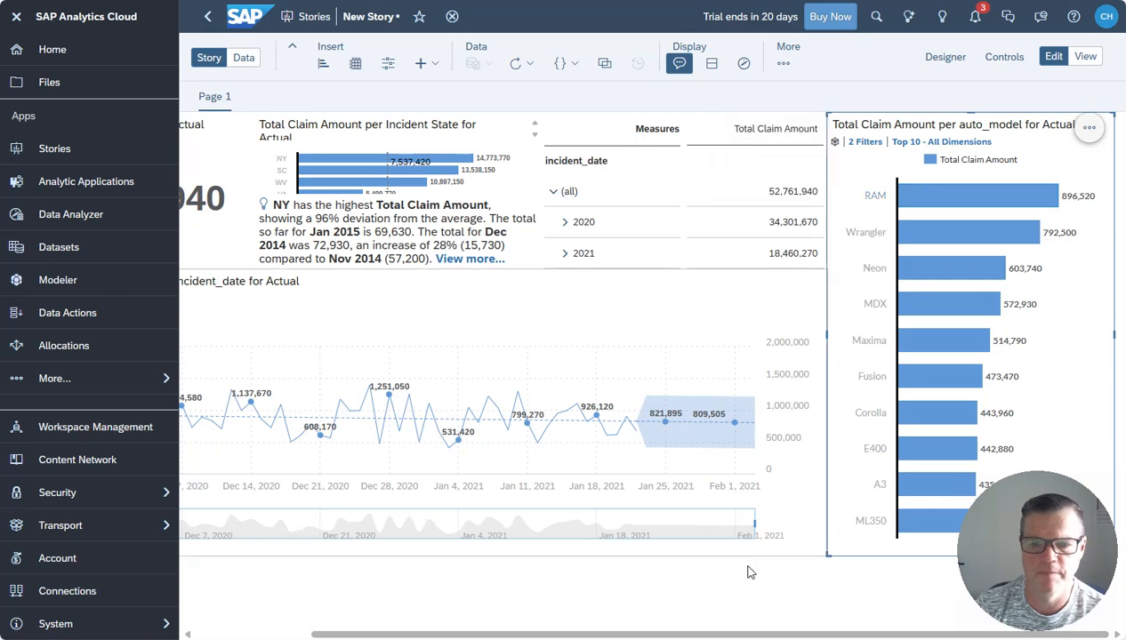
# - Shorten the incident_date time series from above and extend the Incident State chart down to it
pyautogui.moveTo(742, 634); pyautogui.dragTo(634, 634)
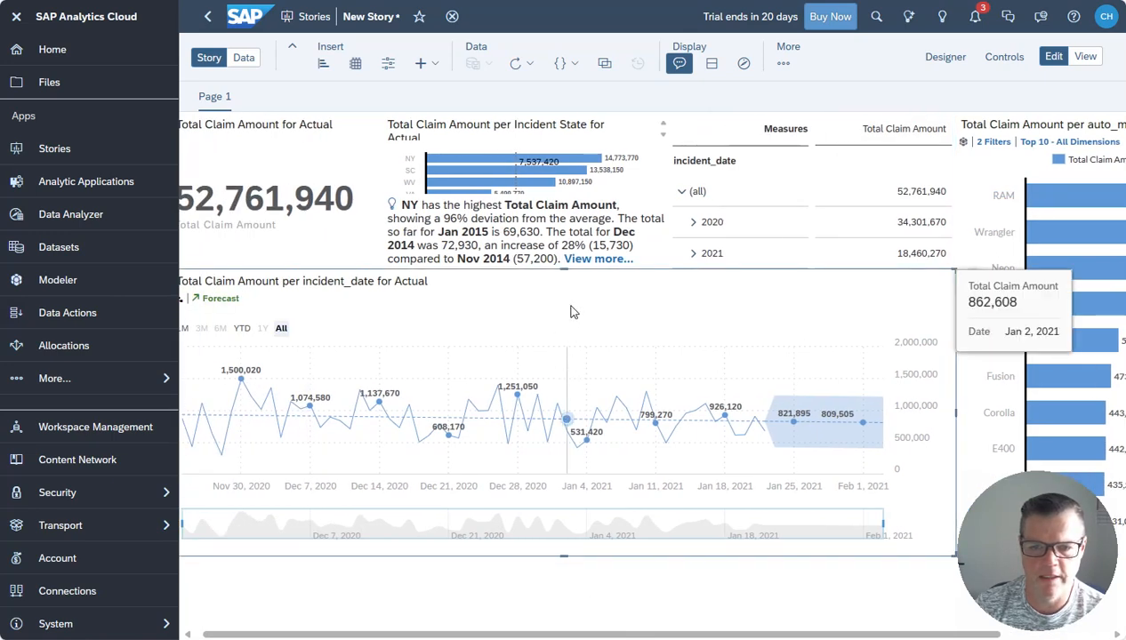
pyautogui.moveTo(568, 277); pyautogui.dragTo(561, 335)
pyautogui.click(529, 267)
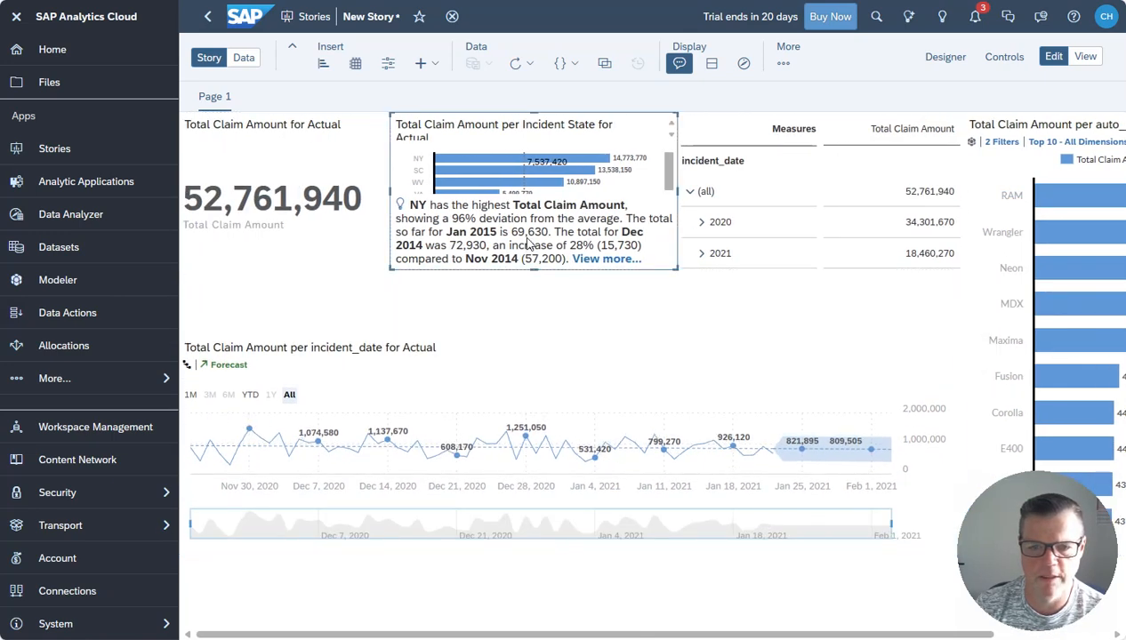
pyautogui.moveTo(529, 269); pyautogui.dragTo(533, 341)
# - Reduce the height of the Total Claim Amount figure tile and extend the incident_date table down to the time series
pyautogui.click(285, 253)
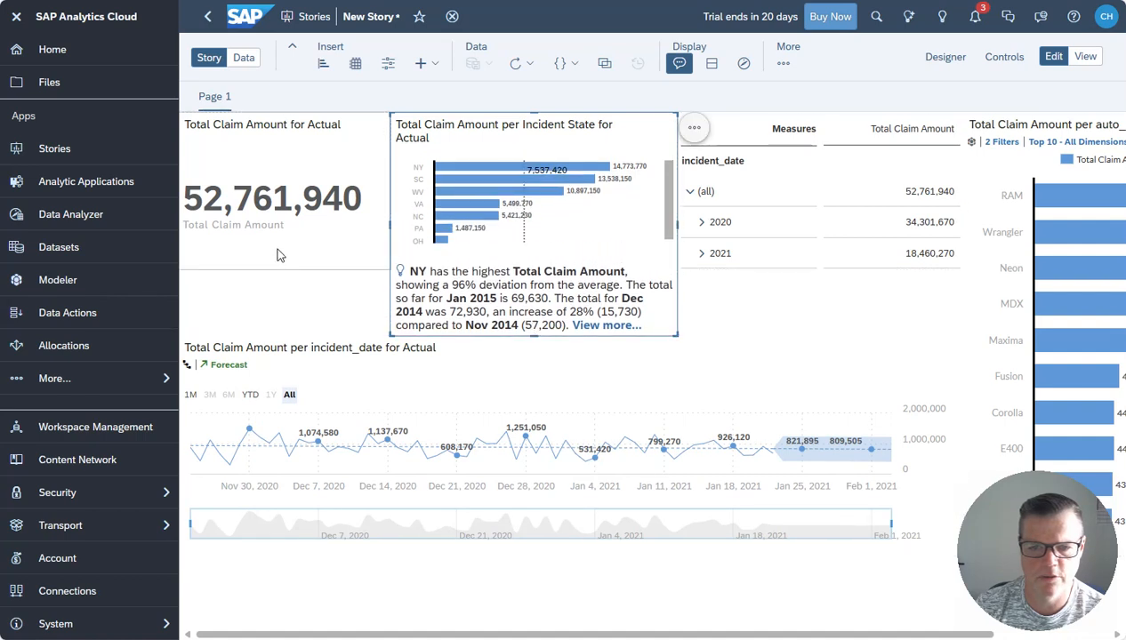
pyautogui.moveTo(284, 268); pyautogui.dragTo(289, 223)
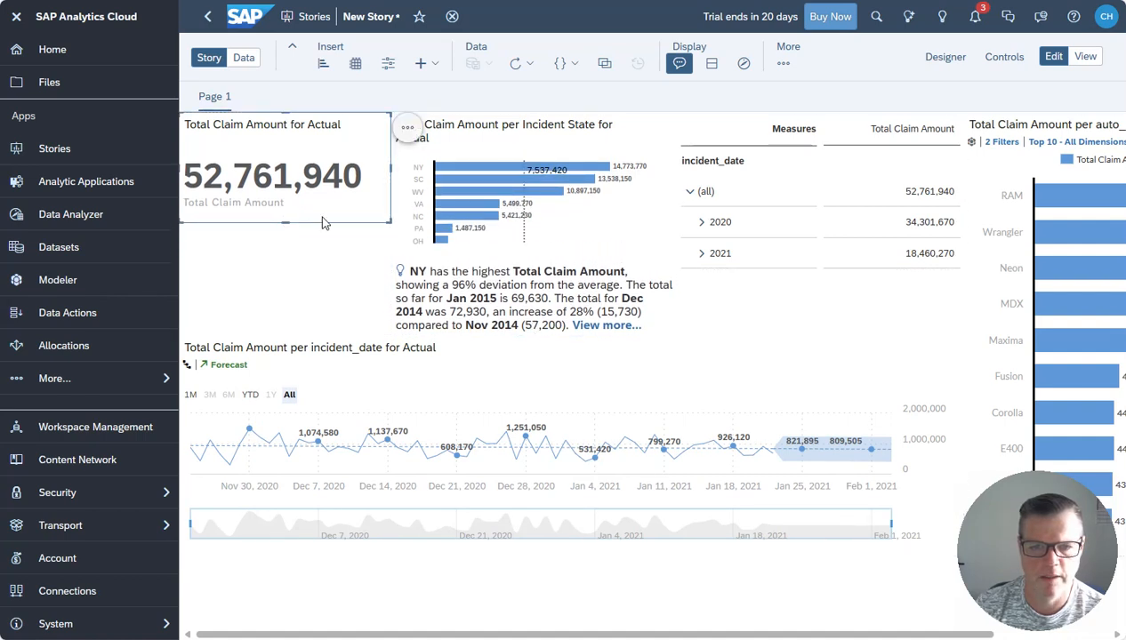
pyautogui.click(801, 256)
pyautogui.moveTo(812, 266); pyautogui.dragTo(812, 336)
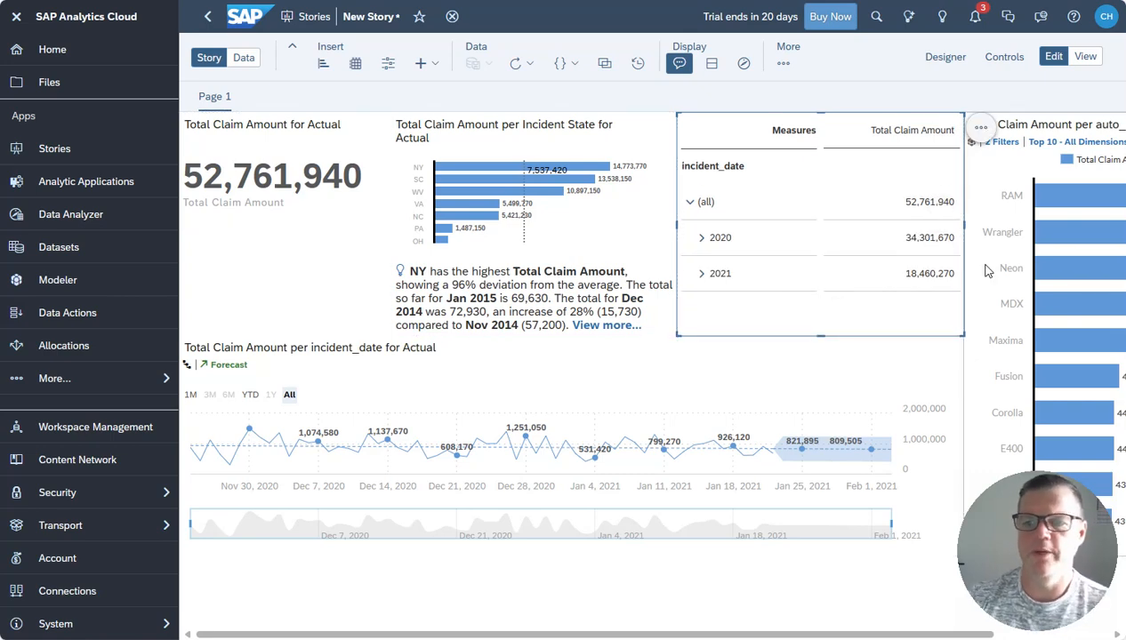
# - Set the auto_model chart's Linked Analysis to All Widgets on the Page with Filter on Data Point Selection enabled, and apply it
pyautogui.moveTo(941, 637); pyautogui.dragTo(1057, 637)
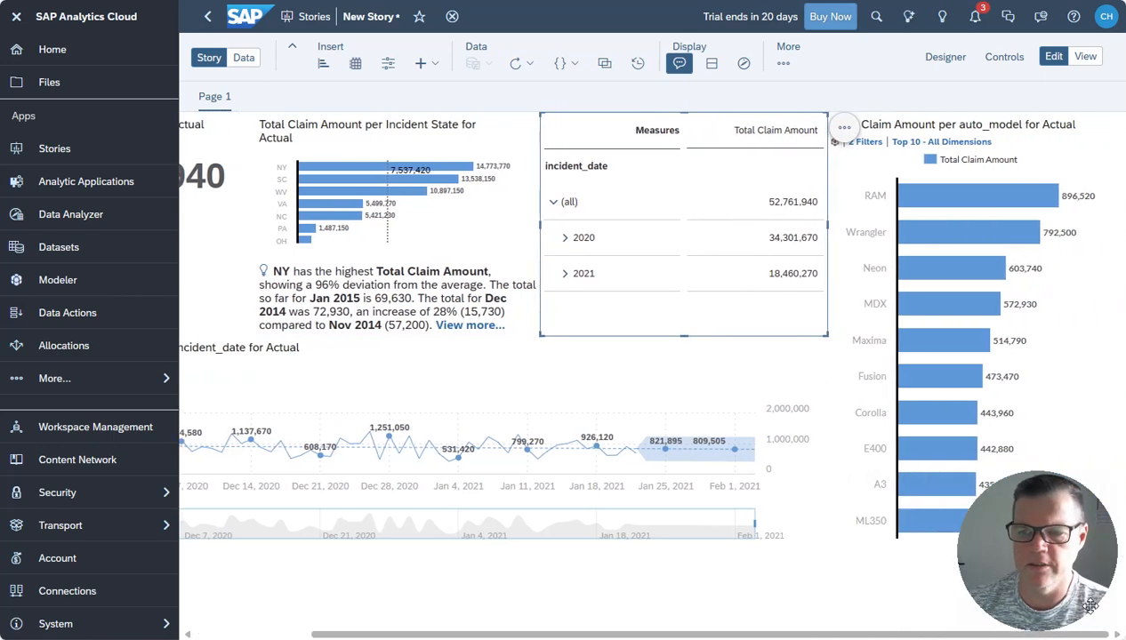
pyautogui.click(1093, 134)
pyautogui.click(1091, 129)
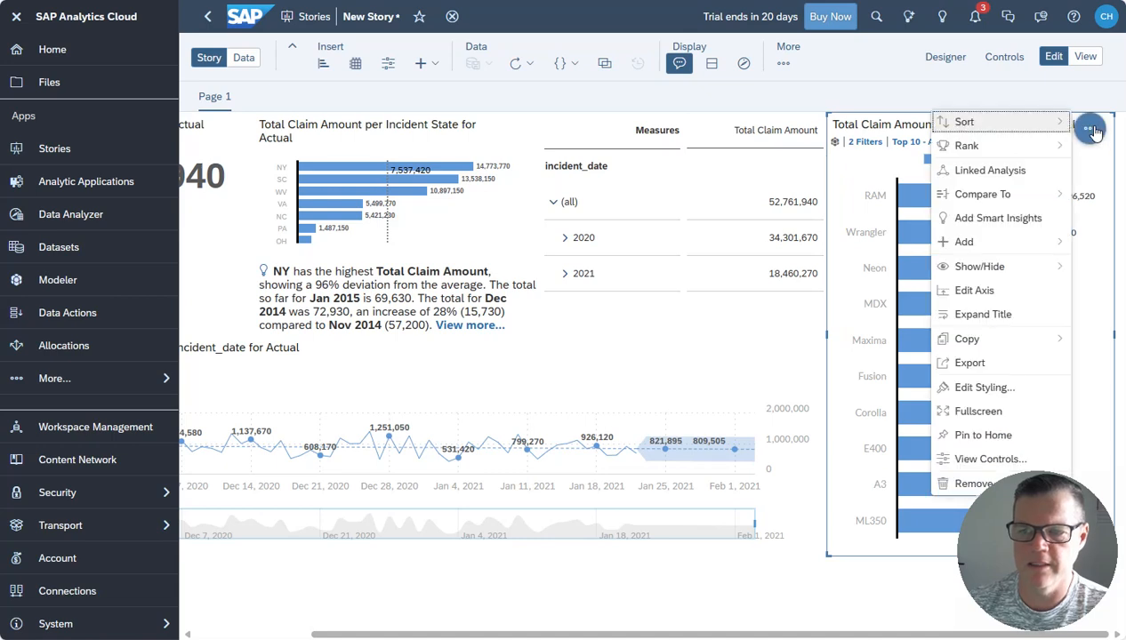
pyautogui.click(1015, 176)
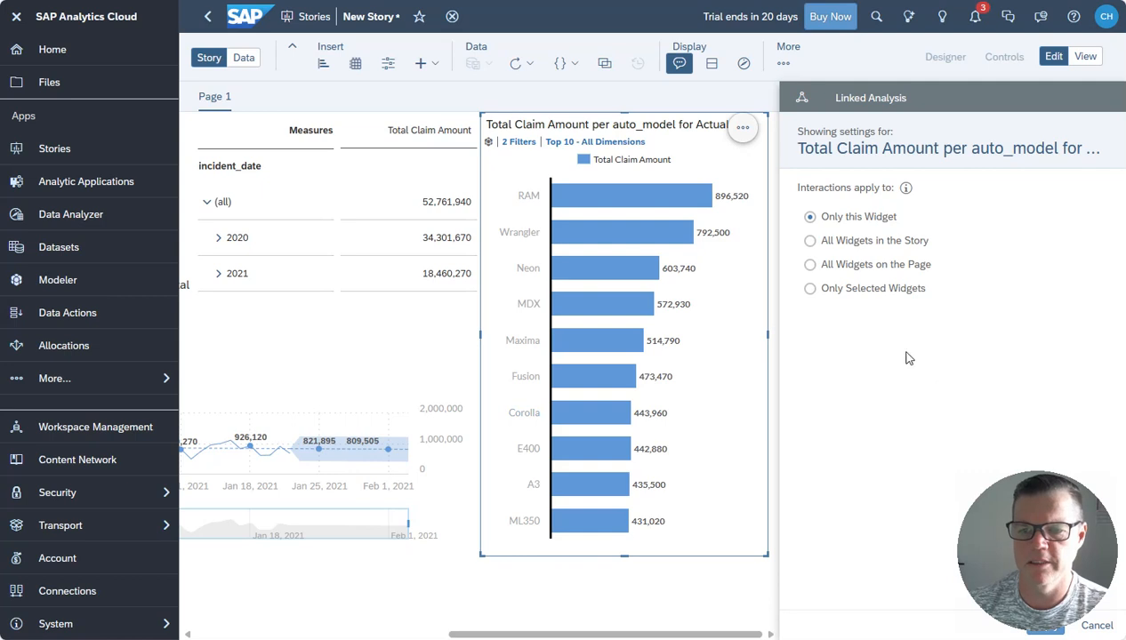
pyautogui.click(845, 269)
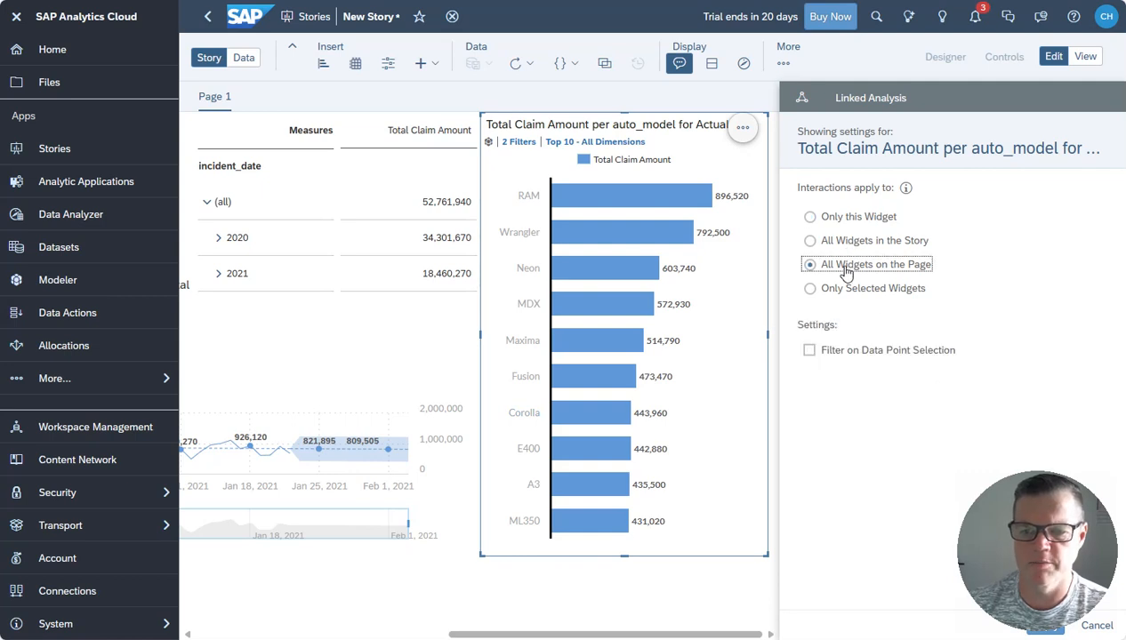
pyautogui.click(810, 351)
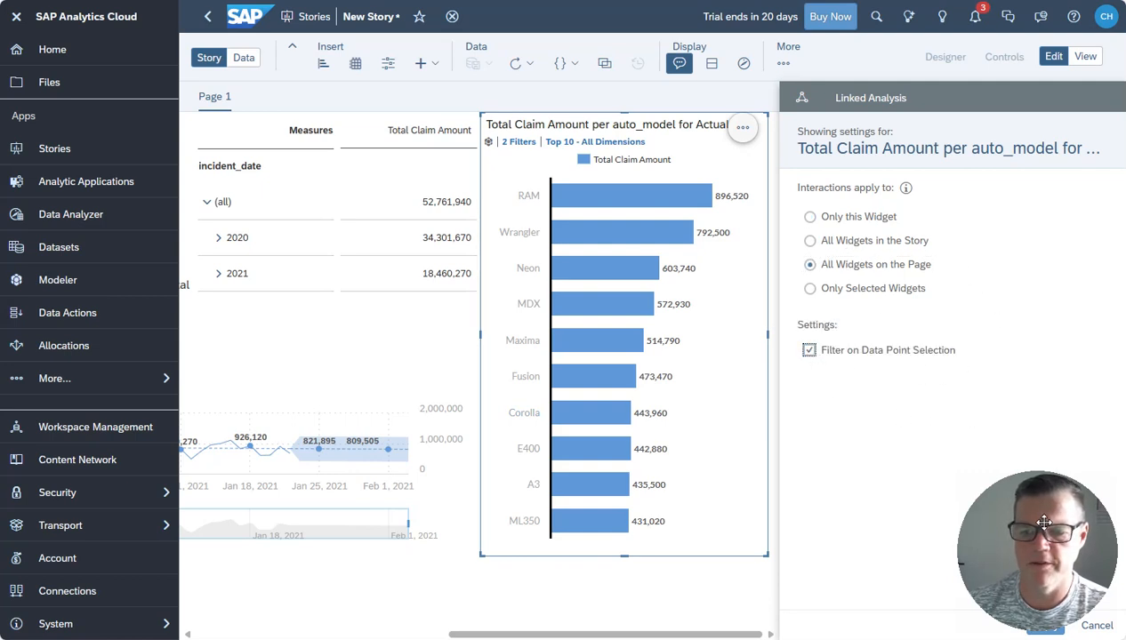
pyautogui.click(1057, 633)
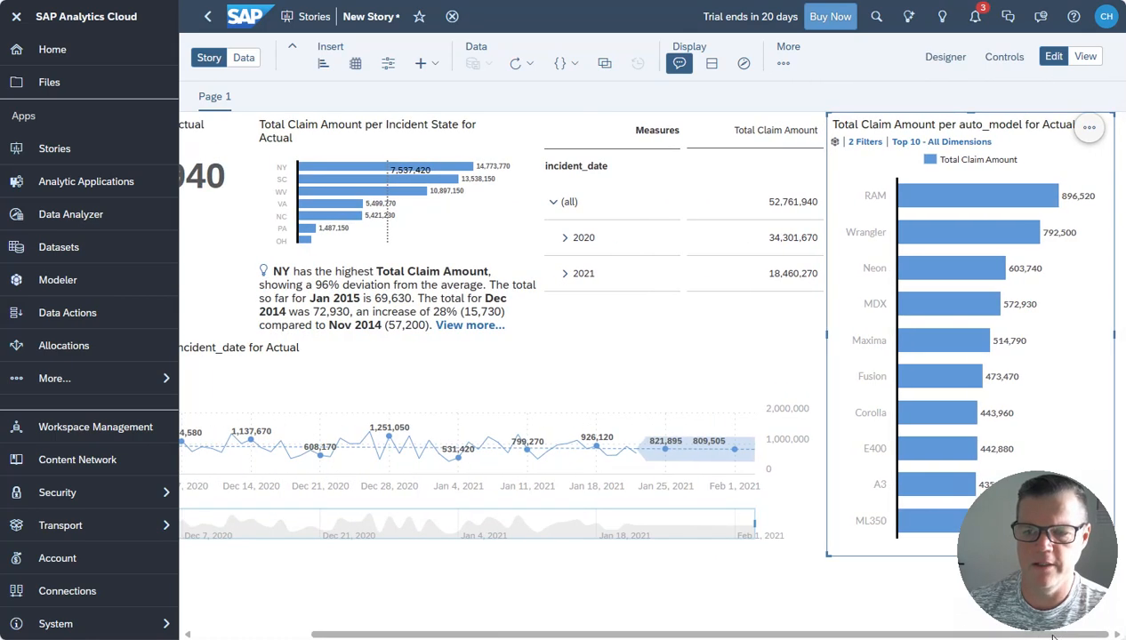
# - Filter the page by RAM through the auto_model chart and examine how the linked tile, charts and table respond
pyautogui.moveTo(928, 199)
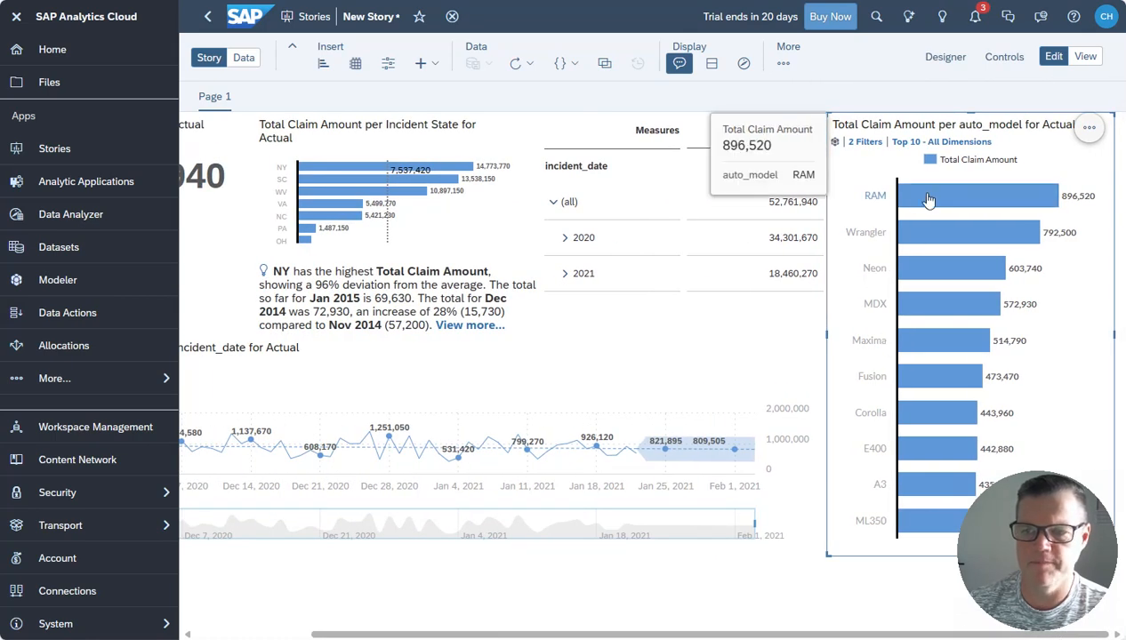
pyautogui.click(927, 199)
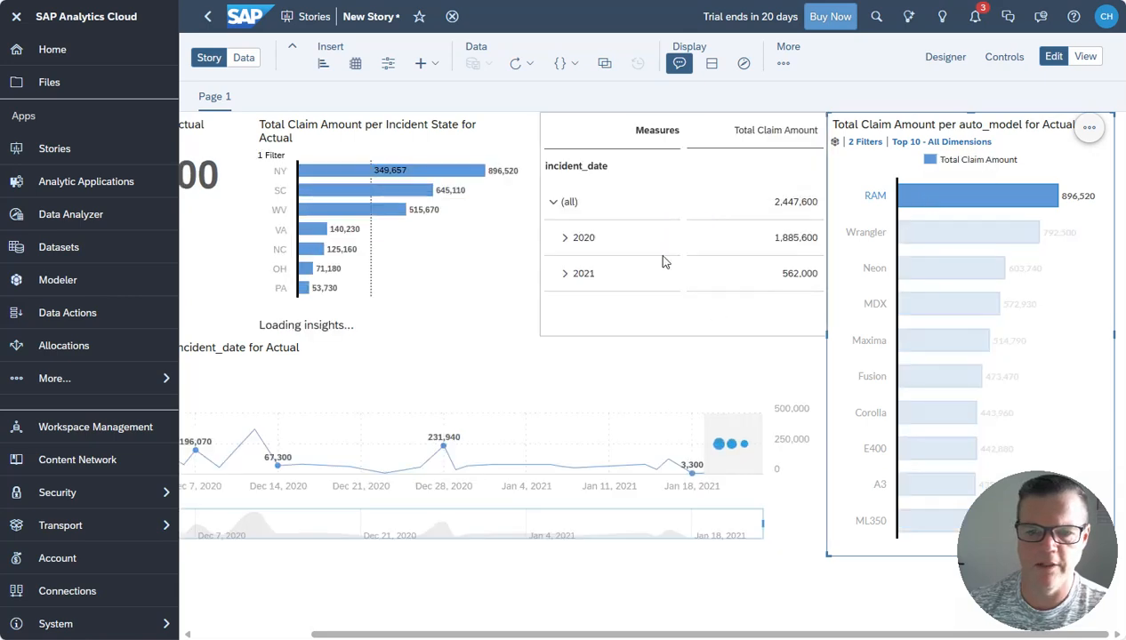
pyautogui.moveTo(449, 637); pyautogui.dragTo(335, 637)
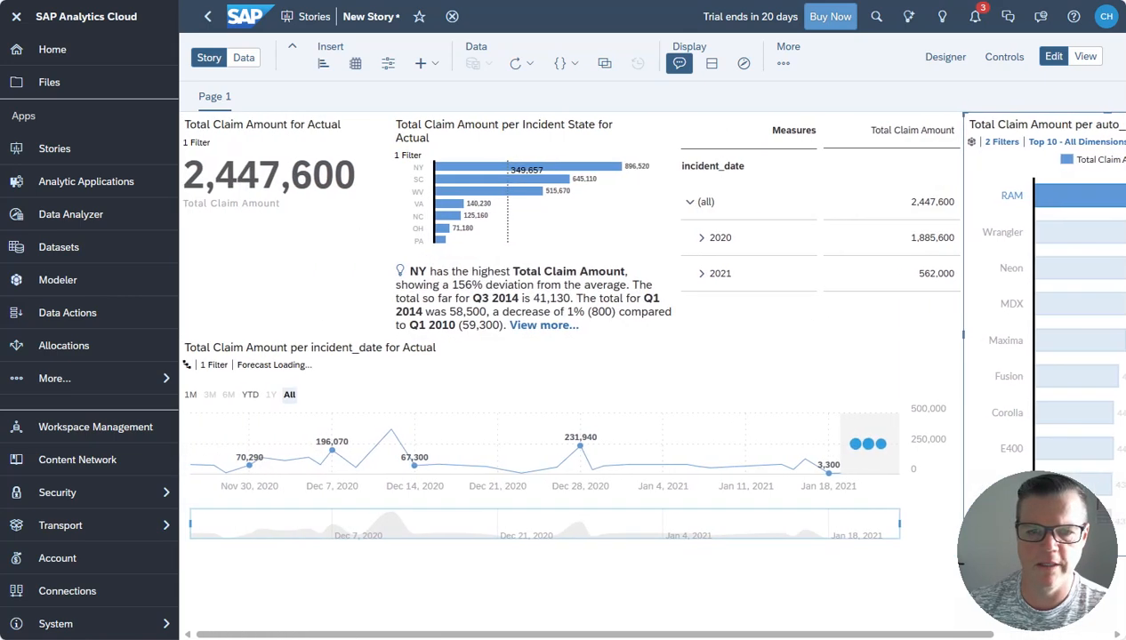
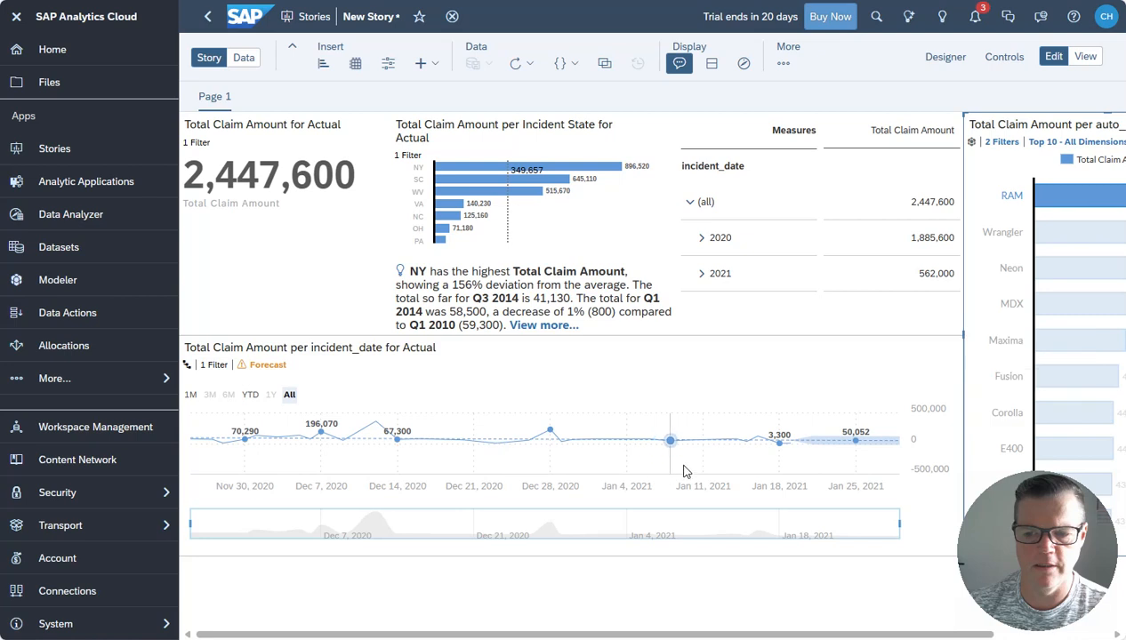
pyautogui.moveTo(834, 449)
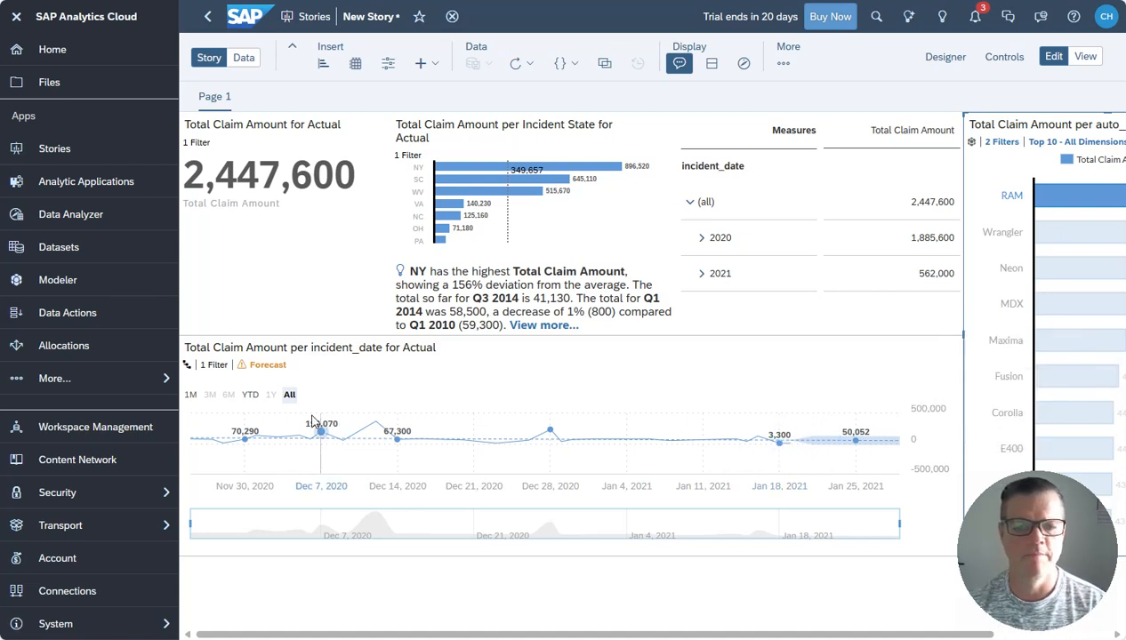
# - Inspect the forecast periods and quality of the incident_date time series, close the details, and examine the filtered data points
pyautogui.click(261, 368)
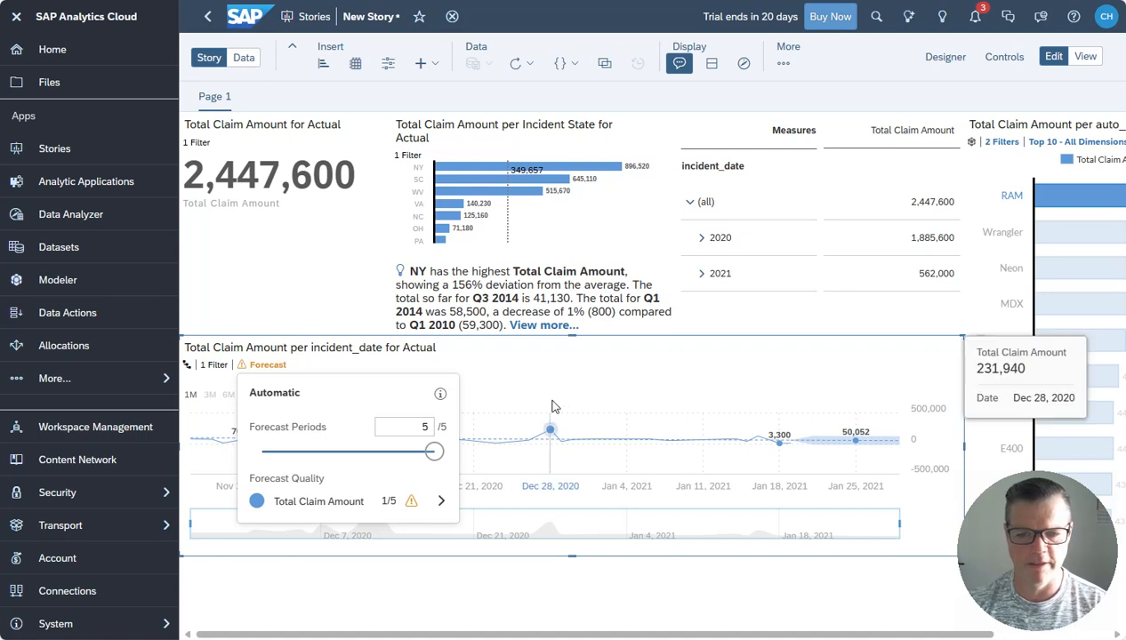
pyautogui.click(553, 370)
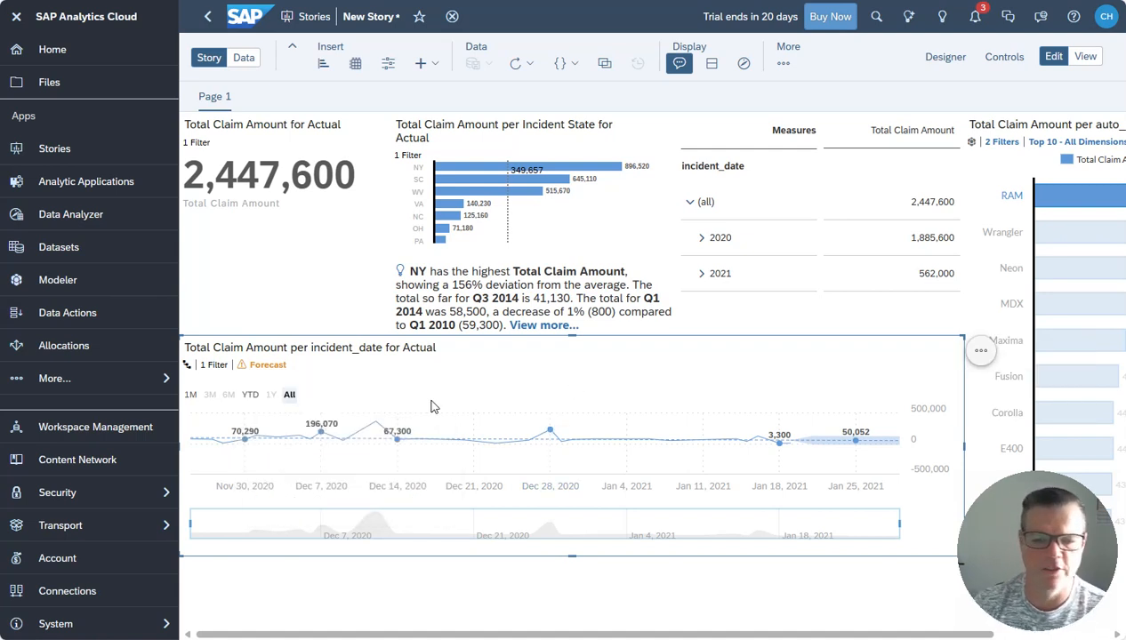
pyautogui.moveTo(399, 449)
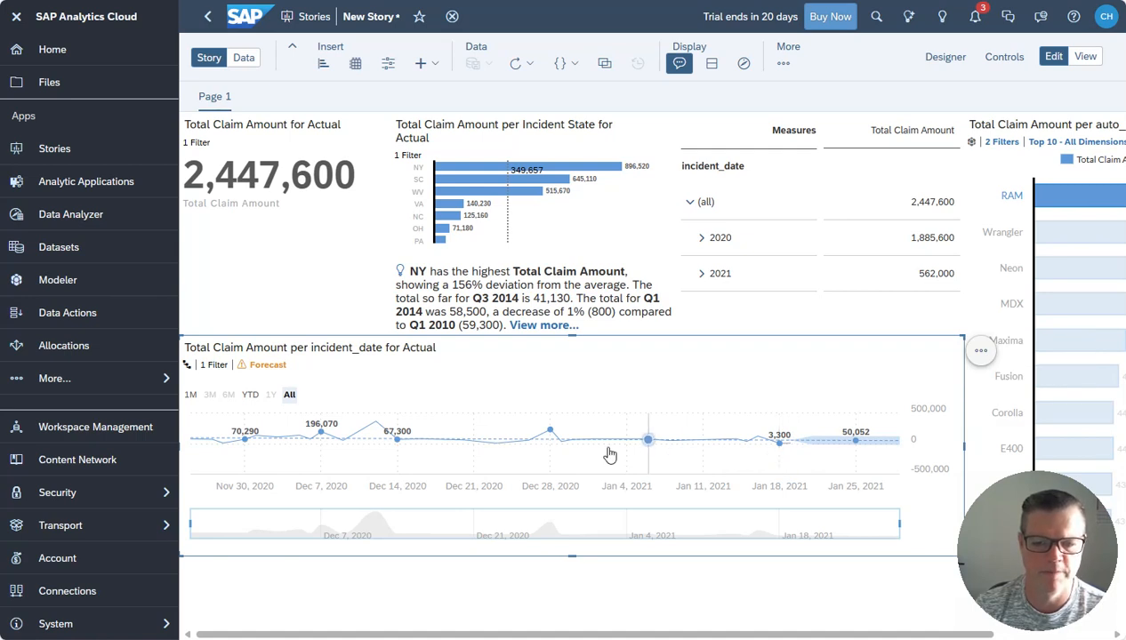
pyautogui.moveTo(491, 451)
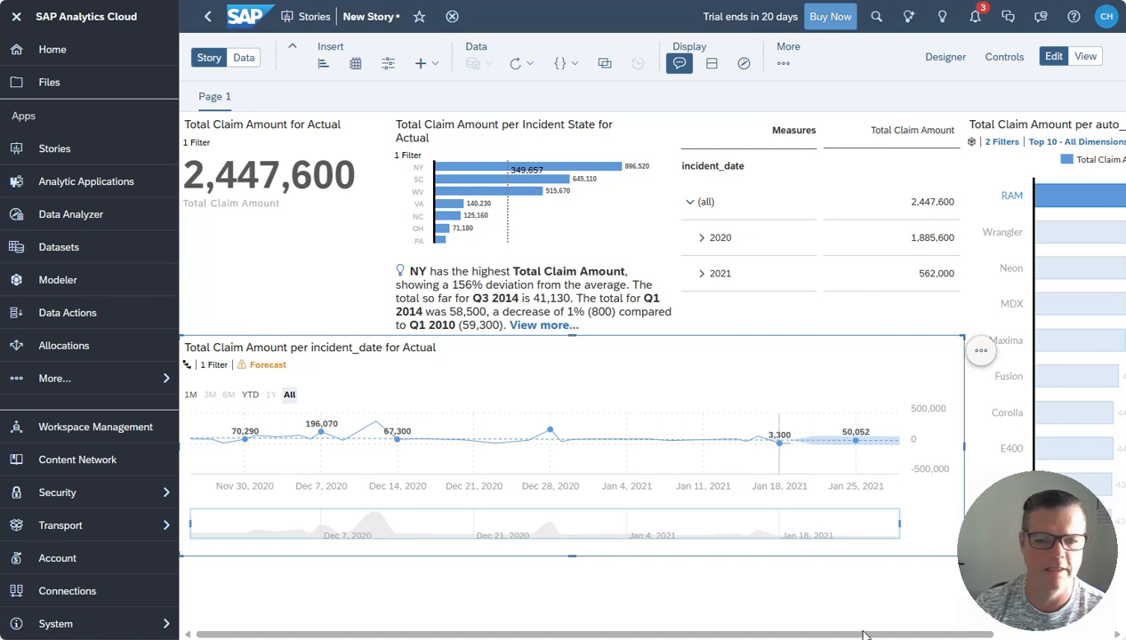
# - Clear the RAM selection in the auto_model chart, then test the linked filtering with Wrangler and clear it again
pyautogui.moveTo(863, 637)
pyautogui.mouseDown()
pyautogui.moveTo(878, 637)
pyautogui.moveTo(868, 637)
pyautogui.mouseUp()
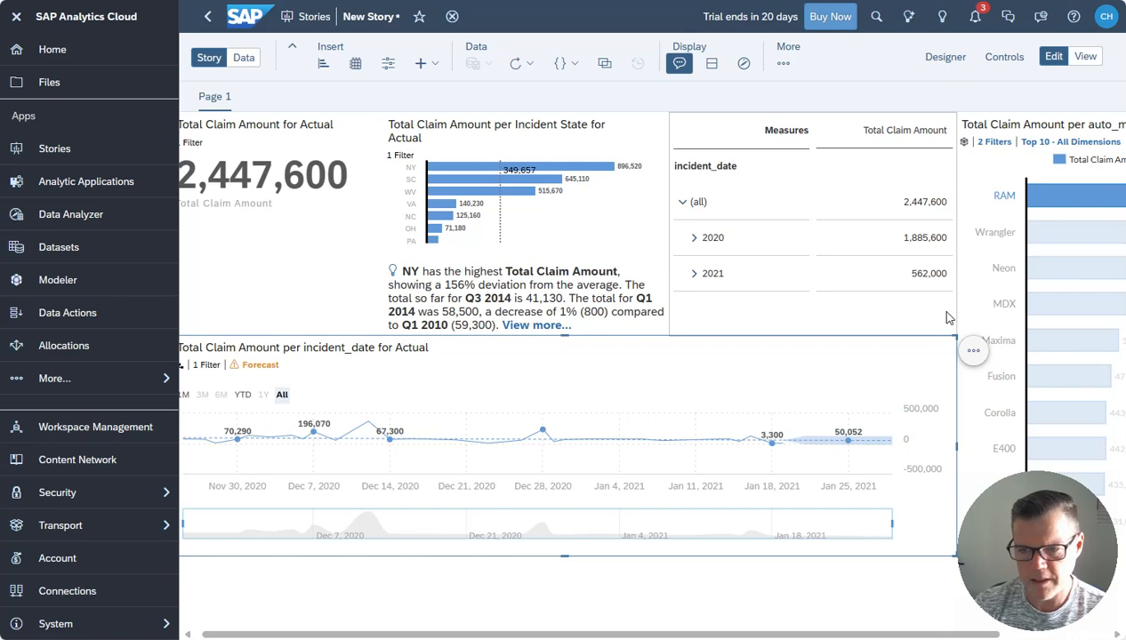
pyautogui.click(1003, 267)
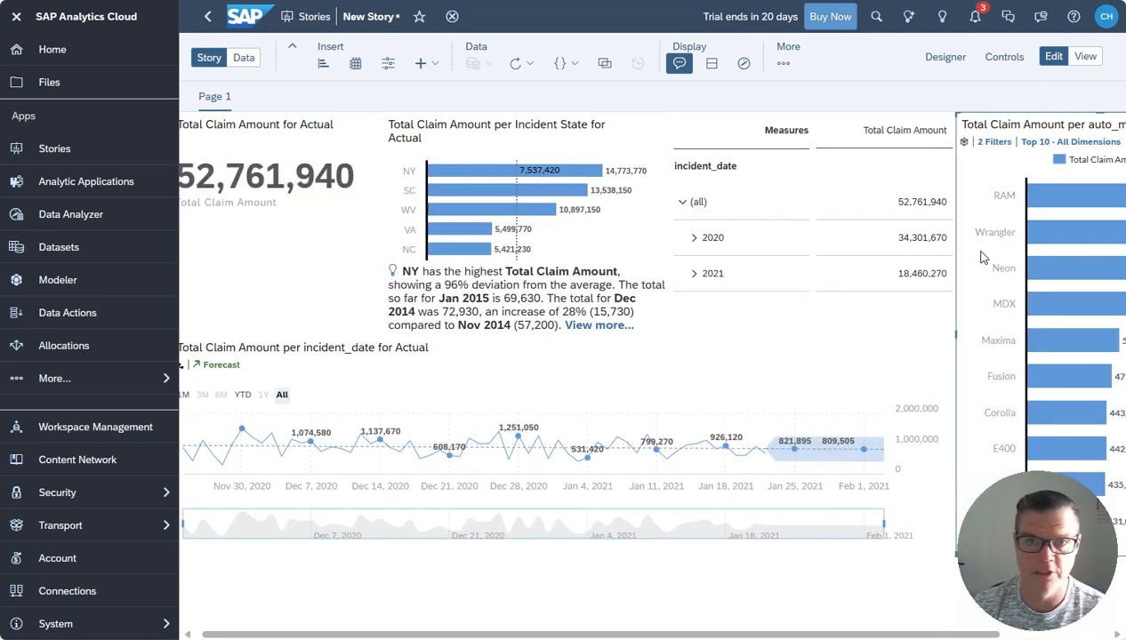
pyautogui.click(1061, 236)
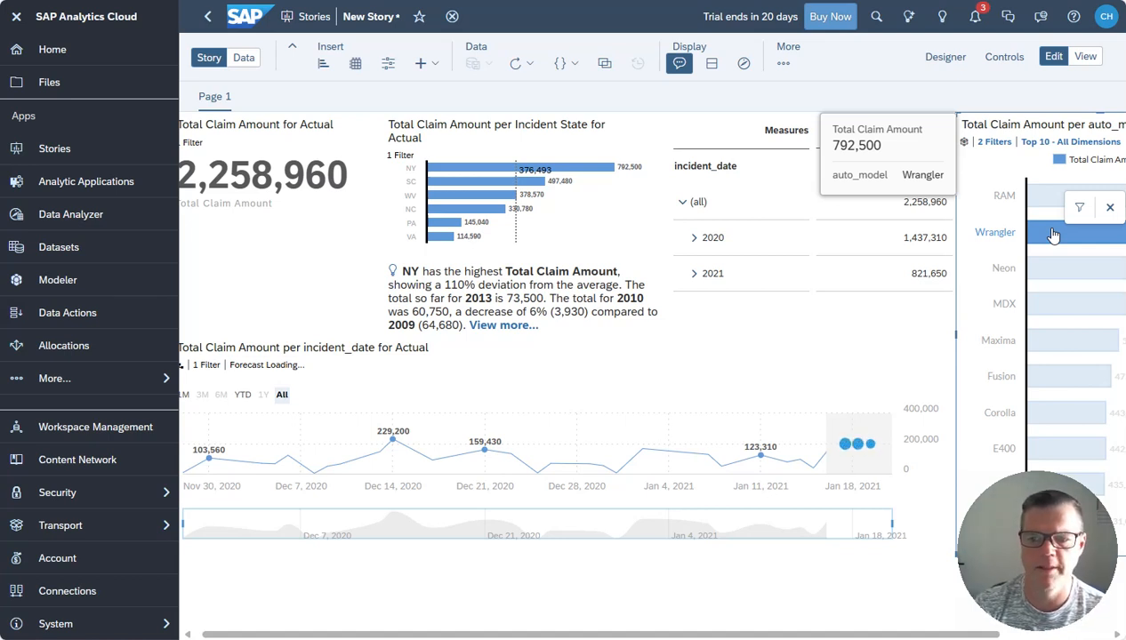
pyautogui.click(1052, 234)
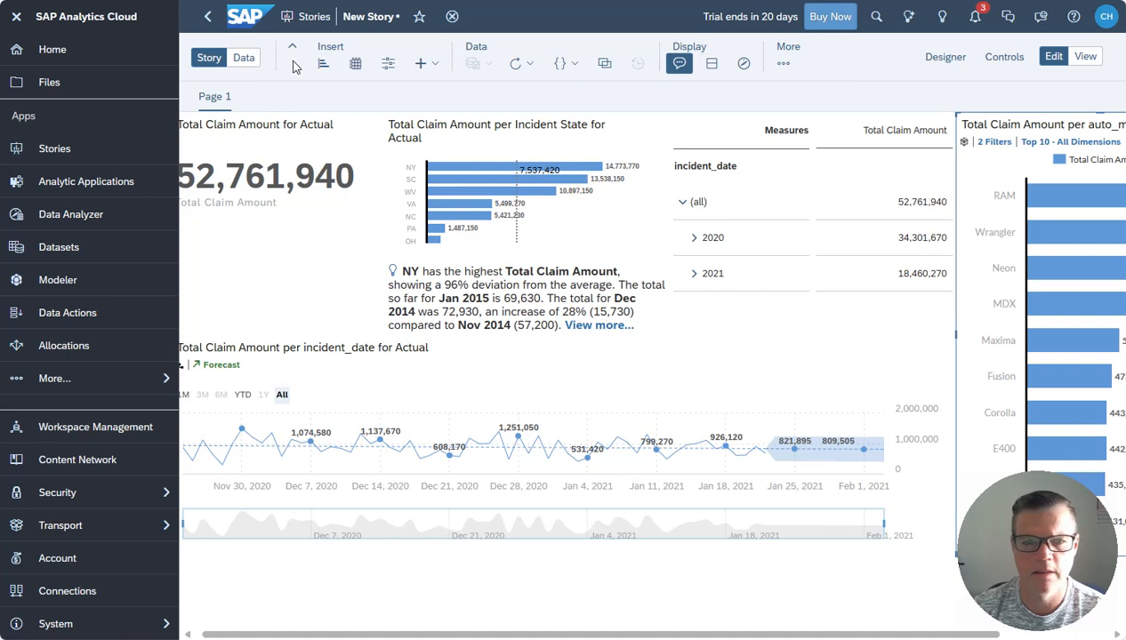
# - Save the story in My Files under the name ASUG Followup
pyautogui.click(292, 47)
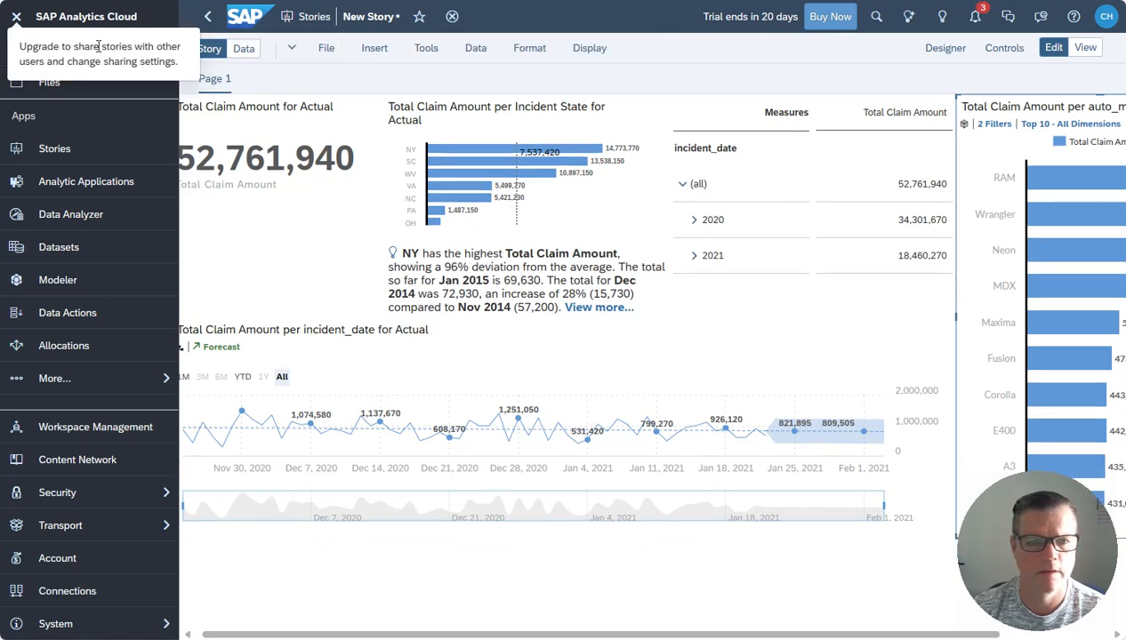
pyautogui.click(293, 49)
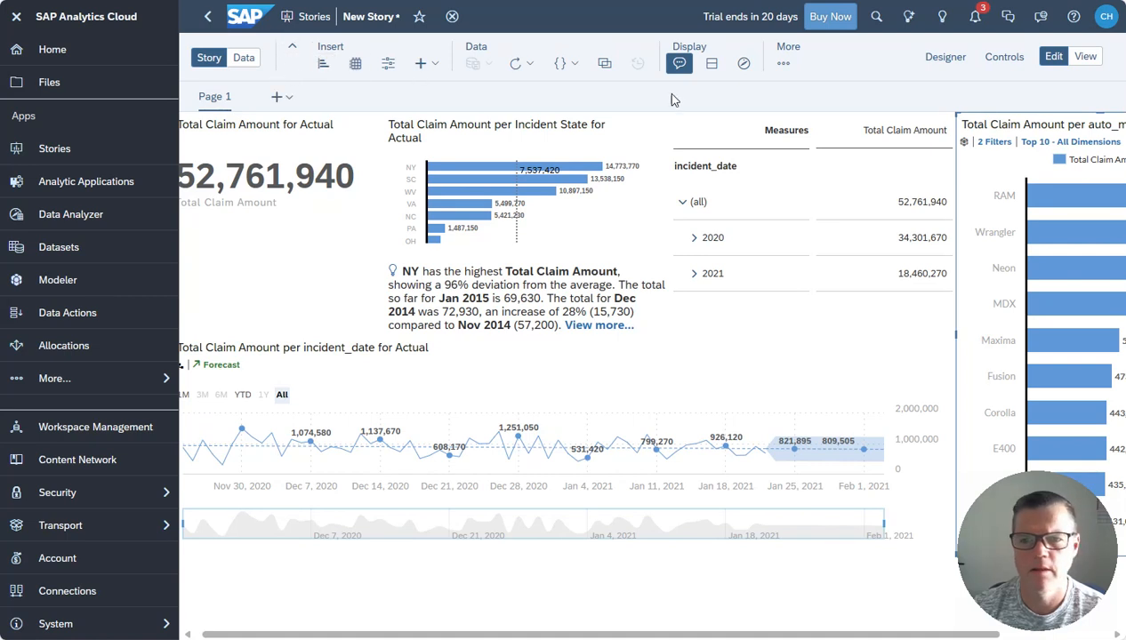
pyautogui.click(782, 63)
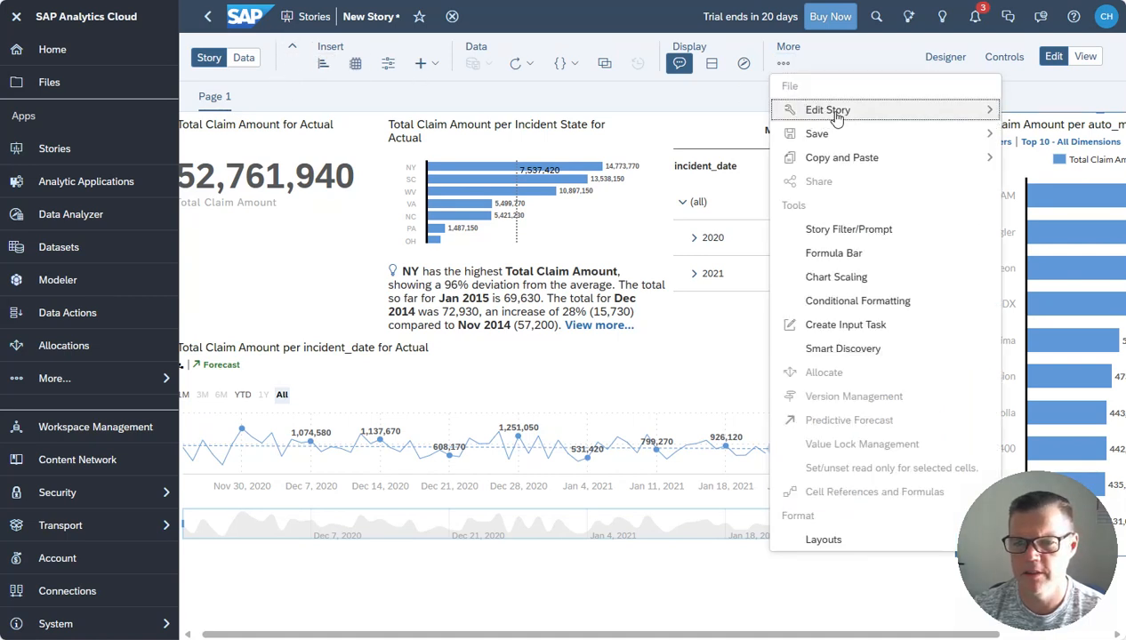
pyautogui.moveTo(817, 133)
pyautogui.click(495, 136)
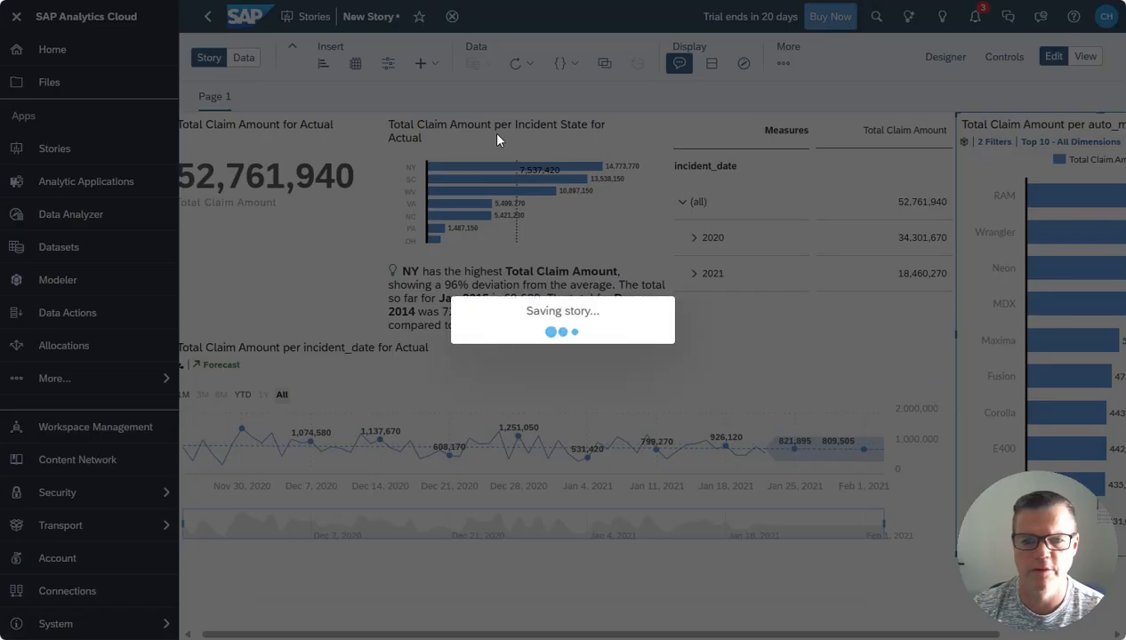
pyautogui.write('ASUG Foll')
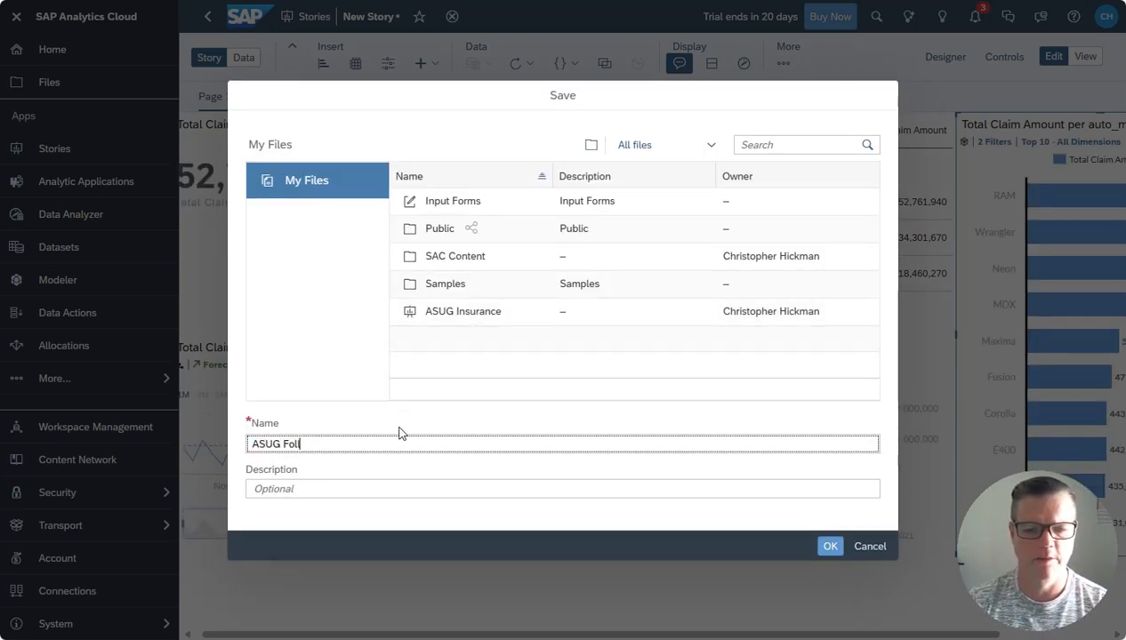
pyautogui.write('owup')
pyautogui.click(827, 544)
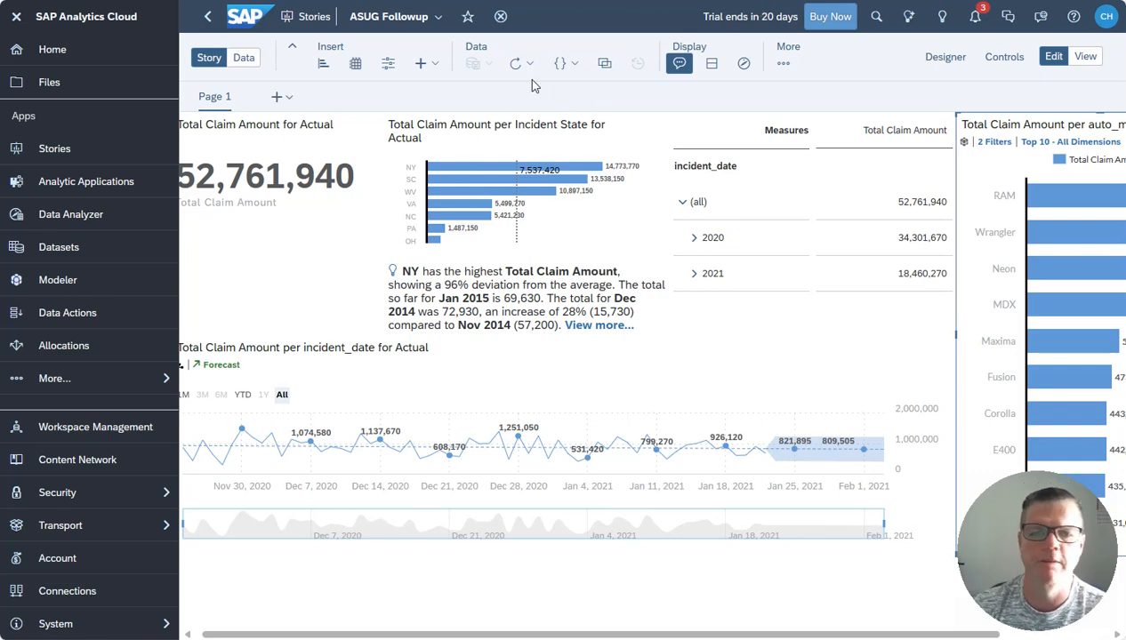
# - Close the story and reopen ASUG Followup from the recent stories on the home page
pyautogui.click(501, 16)
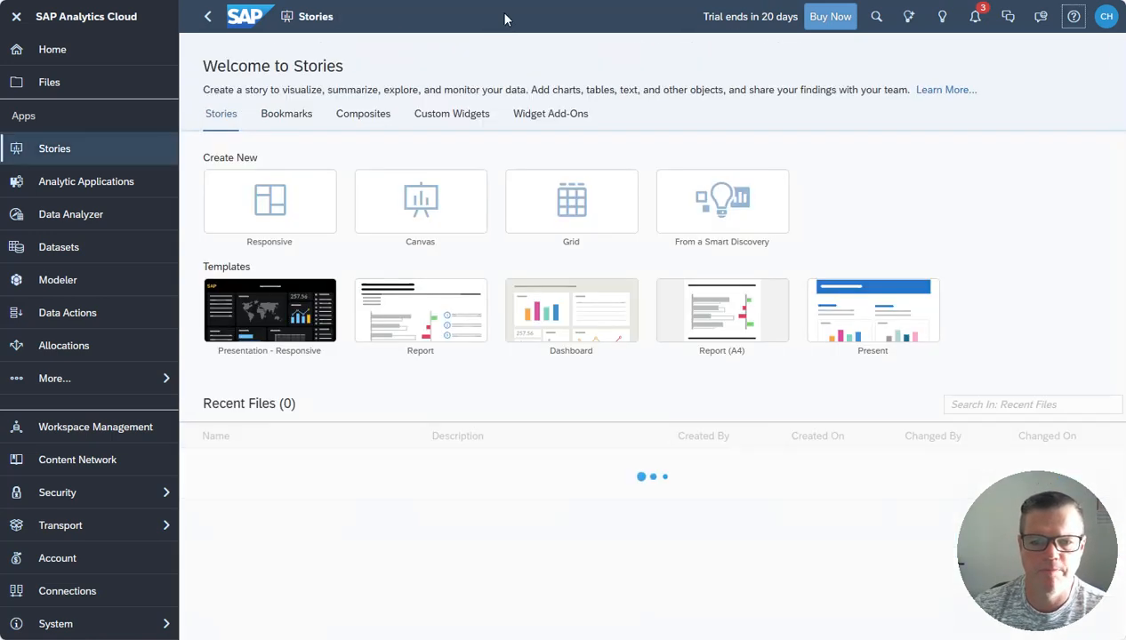
pyautogui.click(23, 55)
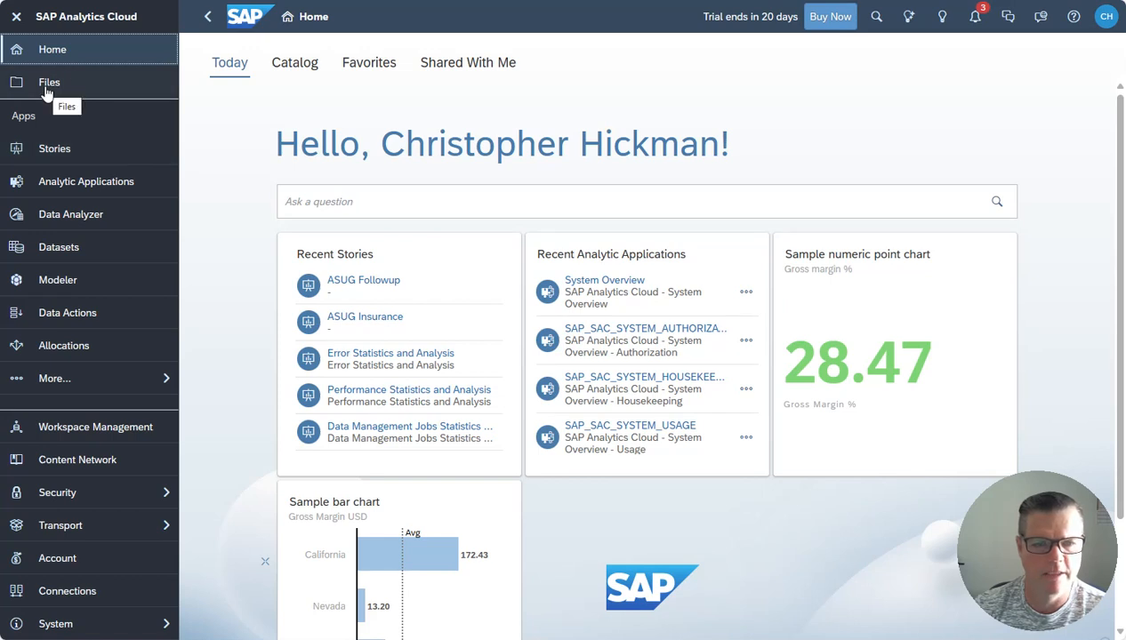
pyautogui.click(378, 279)
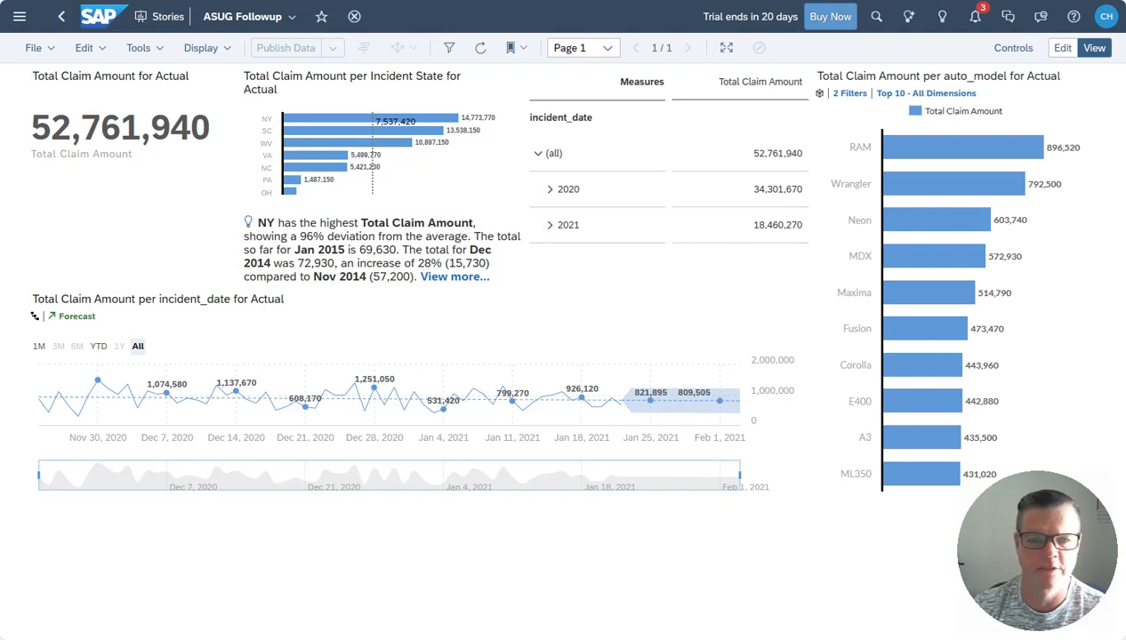
# - Filter the page by RAM and Wrangler together in the auto_model chart, examine their variance, and clear the selection
pyautogui.click(909, 144)
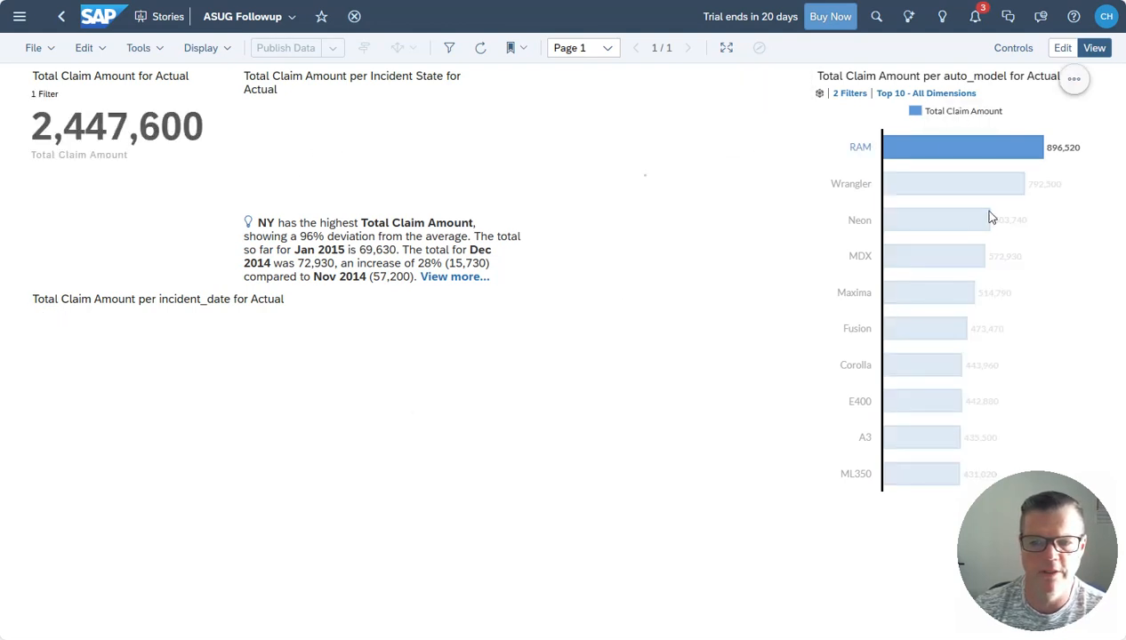
pyautogui.keyDown('ctrl'); pyautogui.click(939, 185); pyautogui.keyUp('ctrl')
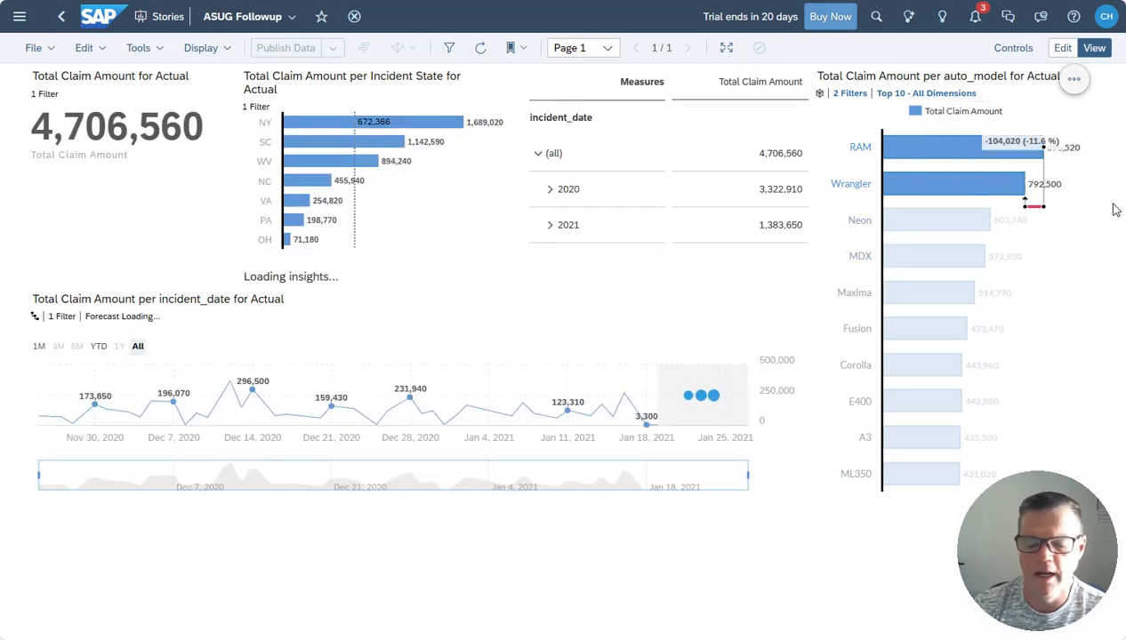
pyautogui.moveTo(1021, 156)
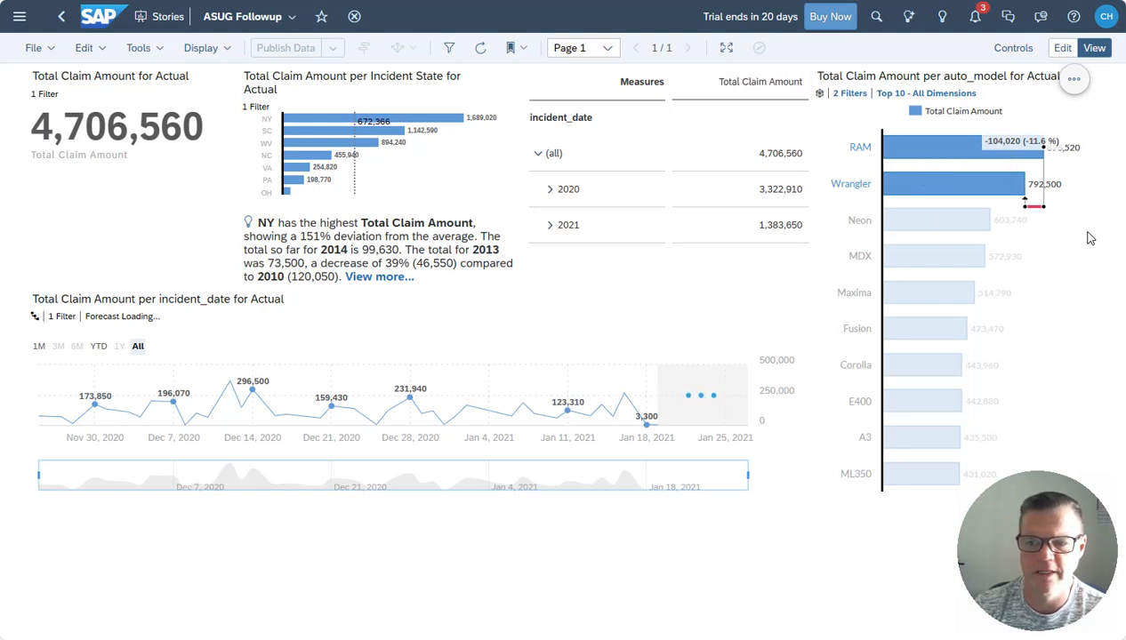
pyautogui.moveTo(981, 160)
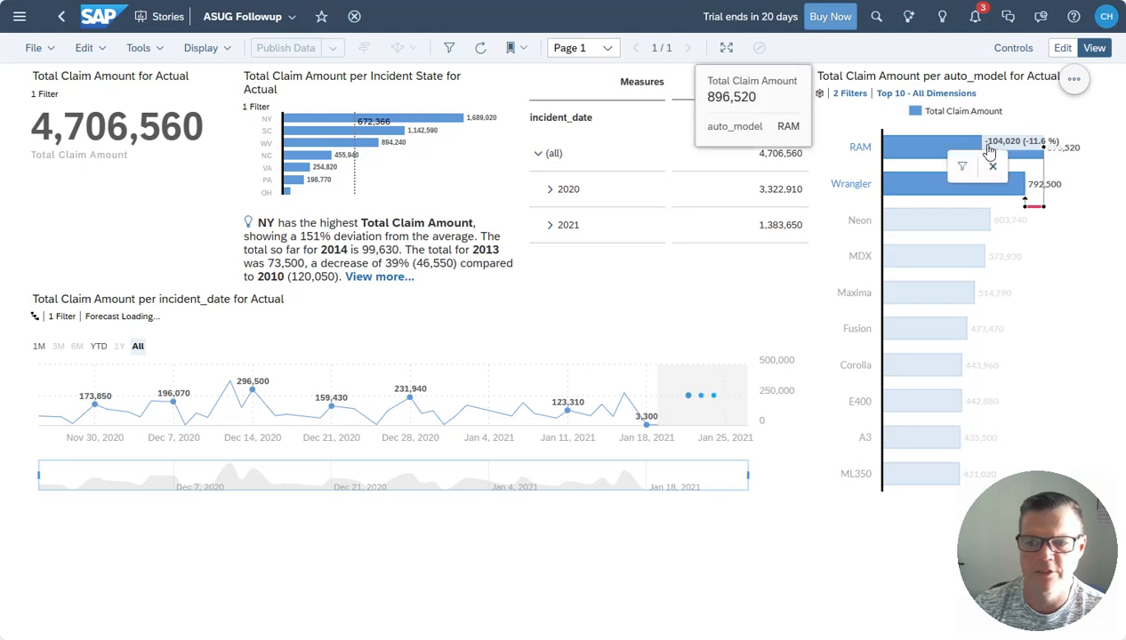
pyautogui.click(1081, 184)
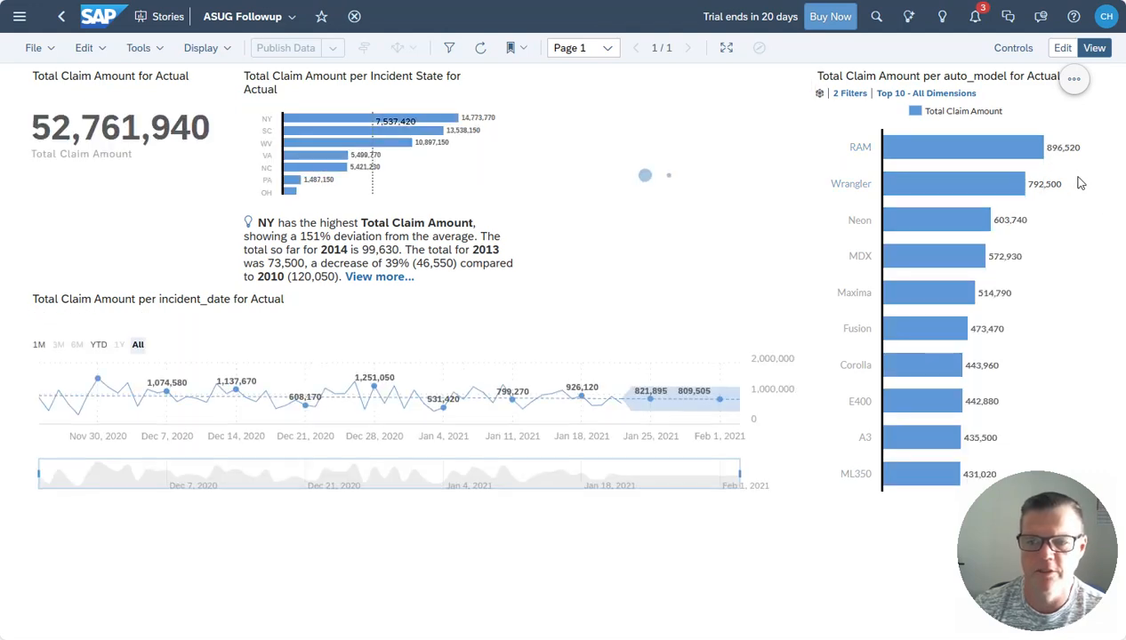
# - Filter the page by RAM alone, compare its claim amount with ML350 in the auto_model chart, and clear the selection
pyautogui.click(966, 155)
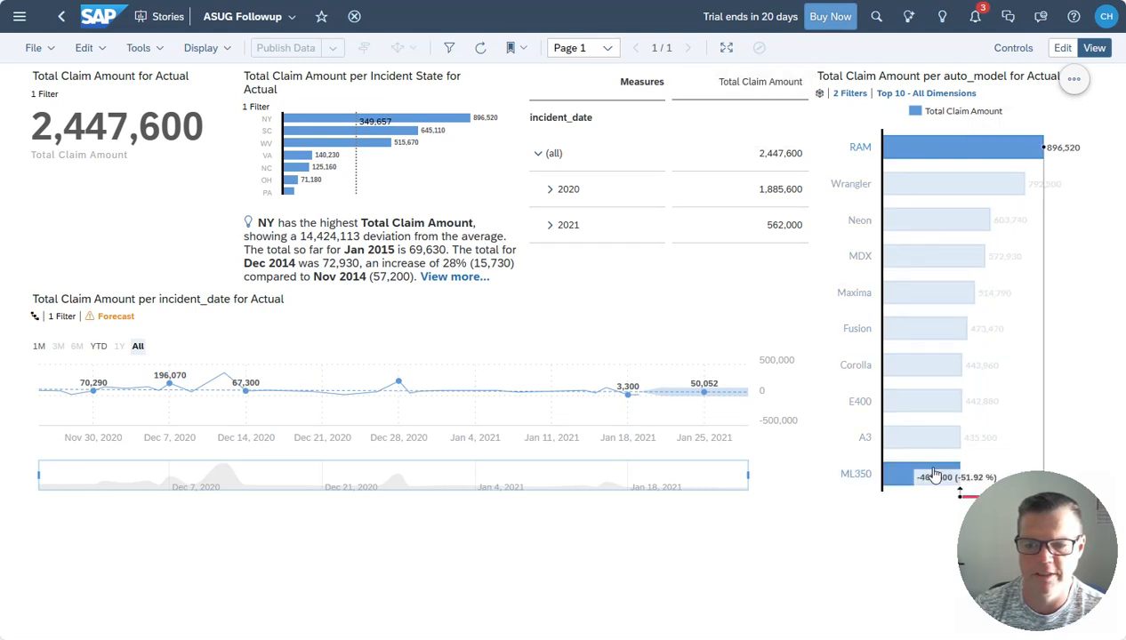
pyautogui.moveTo(932, 483)
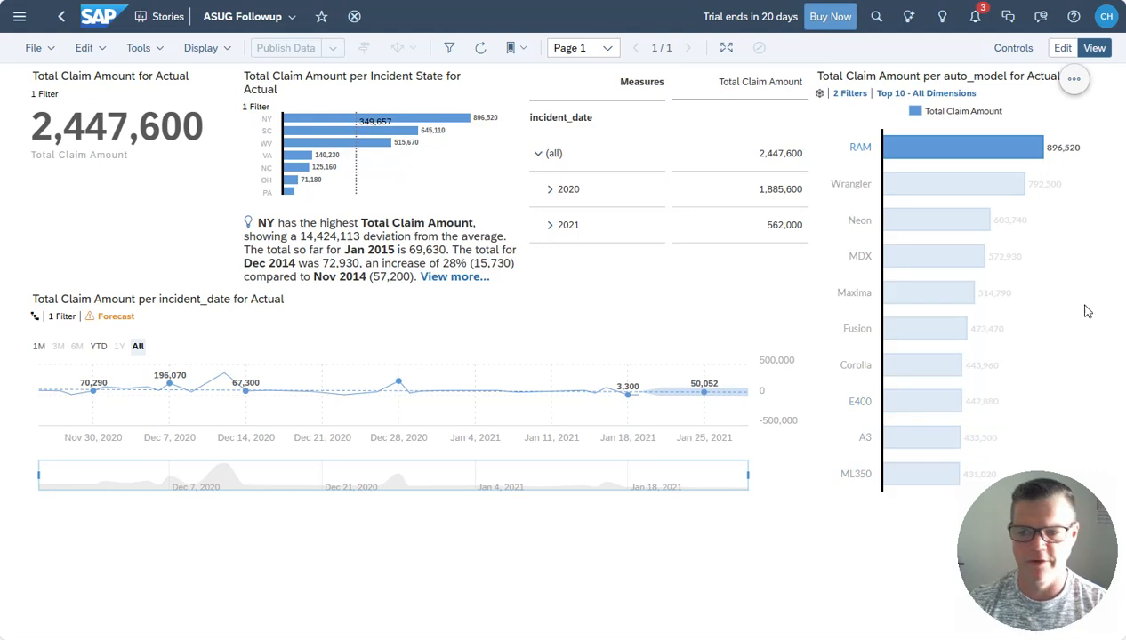
pyautogui.click(1085, 116)
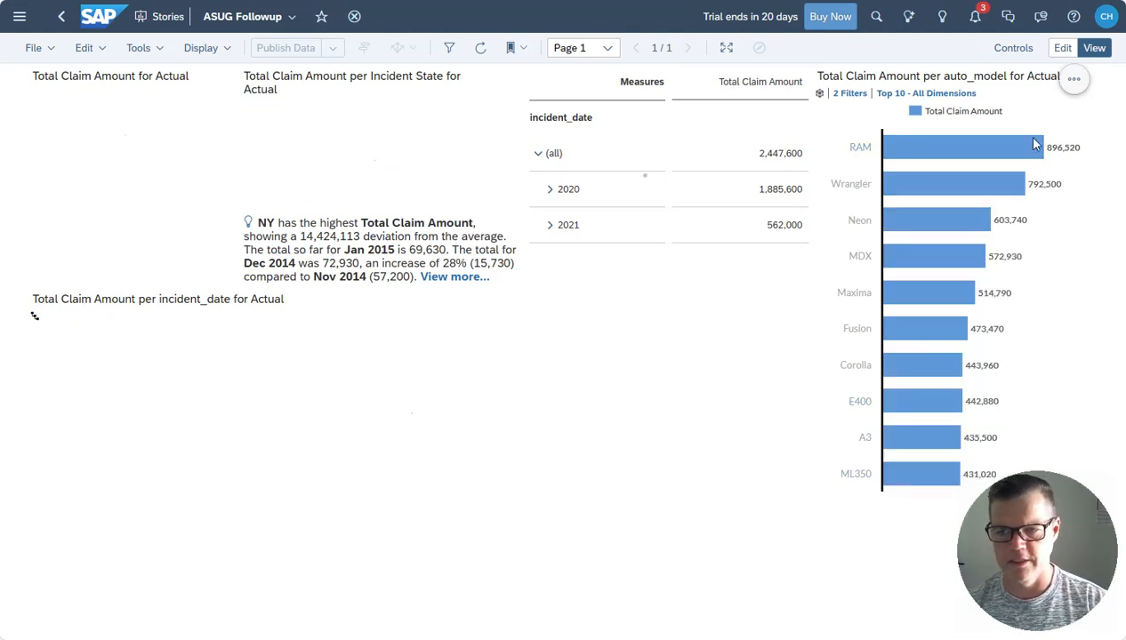
# - Filter the page by Wrangler and by MDX in turn, comparing each with RAM and clearing each selection
pyautogui.click(988, 187)
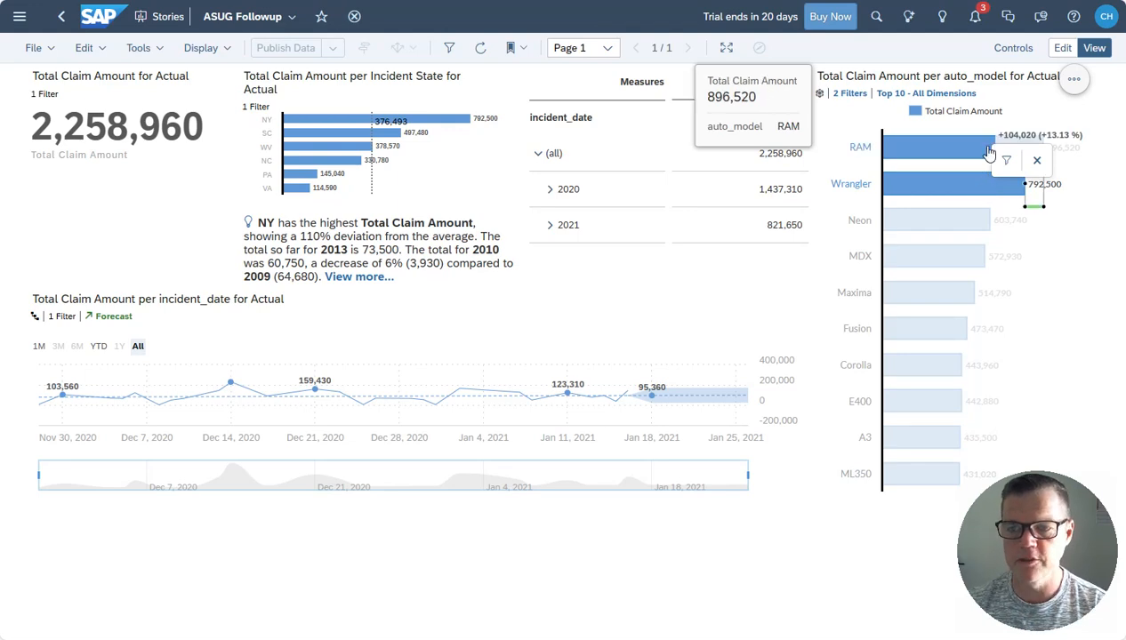
pyautogui.click(1087, 161)
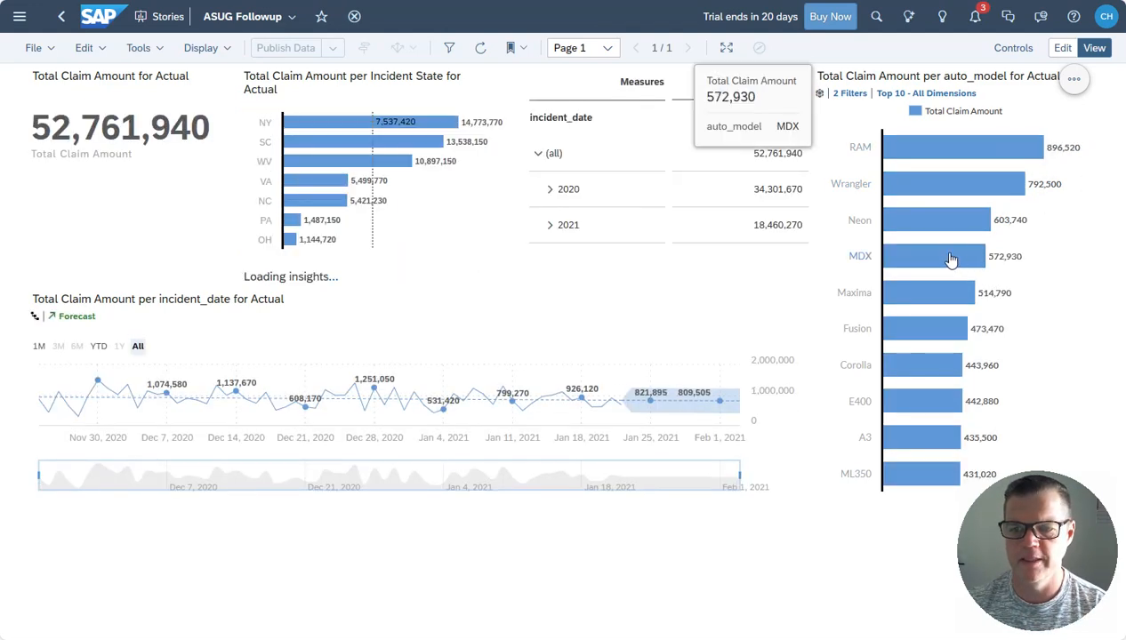
pyautogui.click(950, 259)
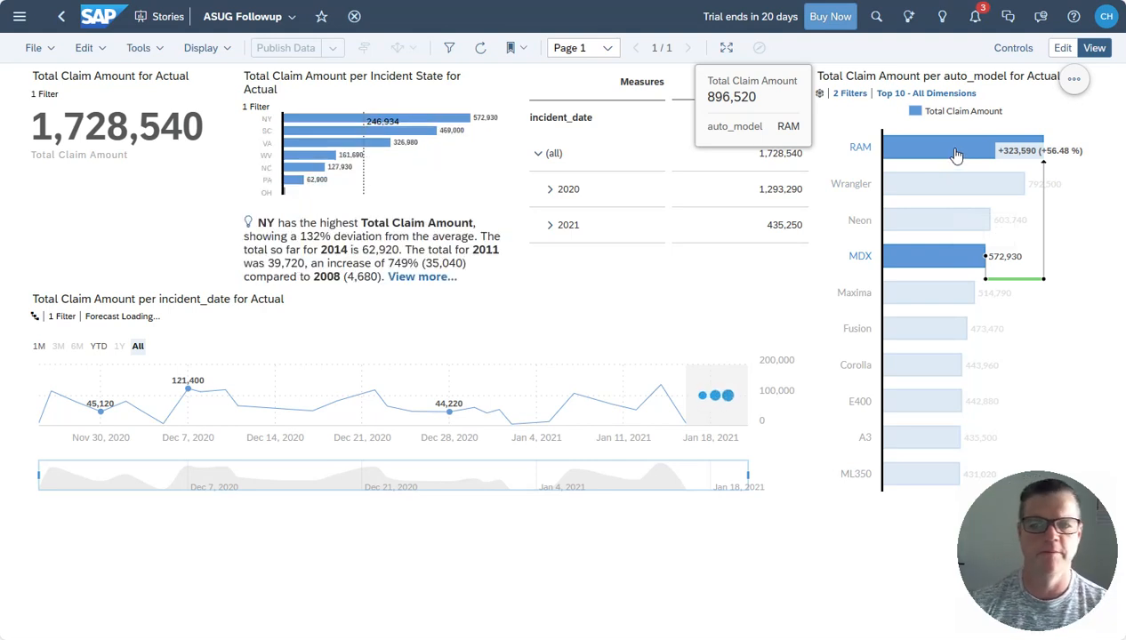
pyautogui.click(1078, 245)
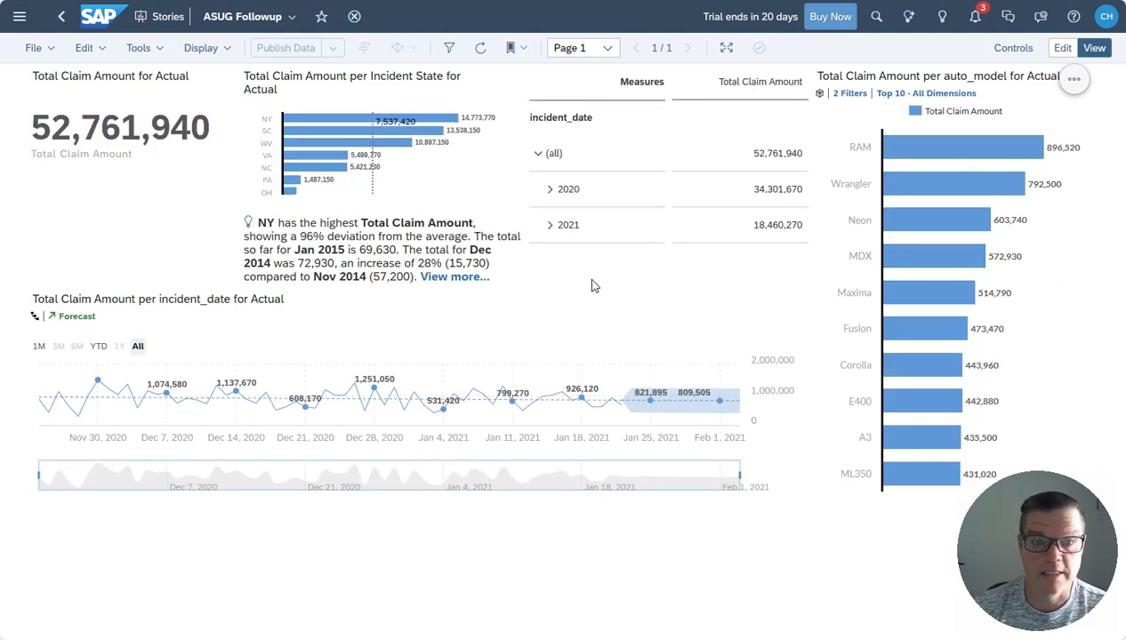
# - Close the ASUG Followup story
pyautogui.click(355, 17)
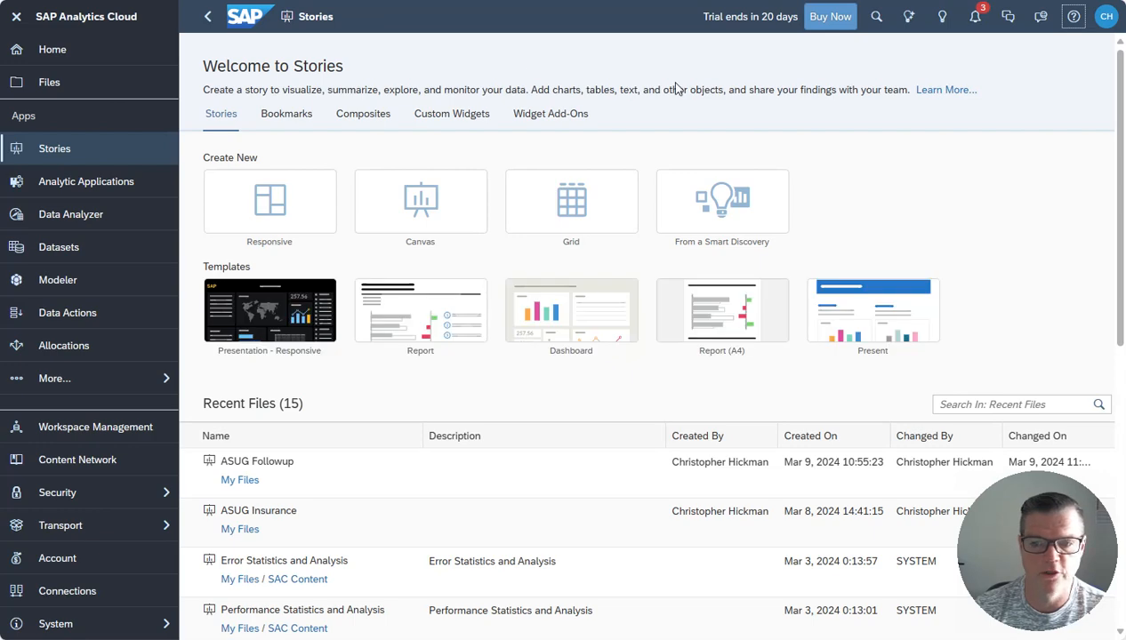
# - Create a story from a Smart Discovery with the Classic Design Experience, based on ASUG Followup Data
pyautogui.click(727, 224)
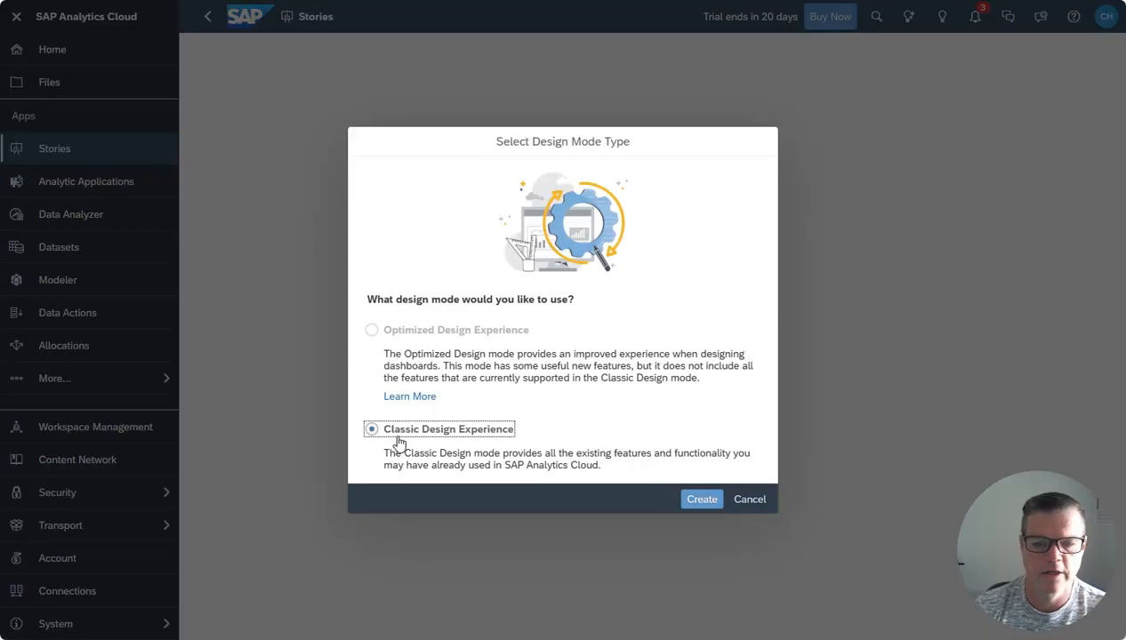
pyautogui.click(708, 501)
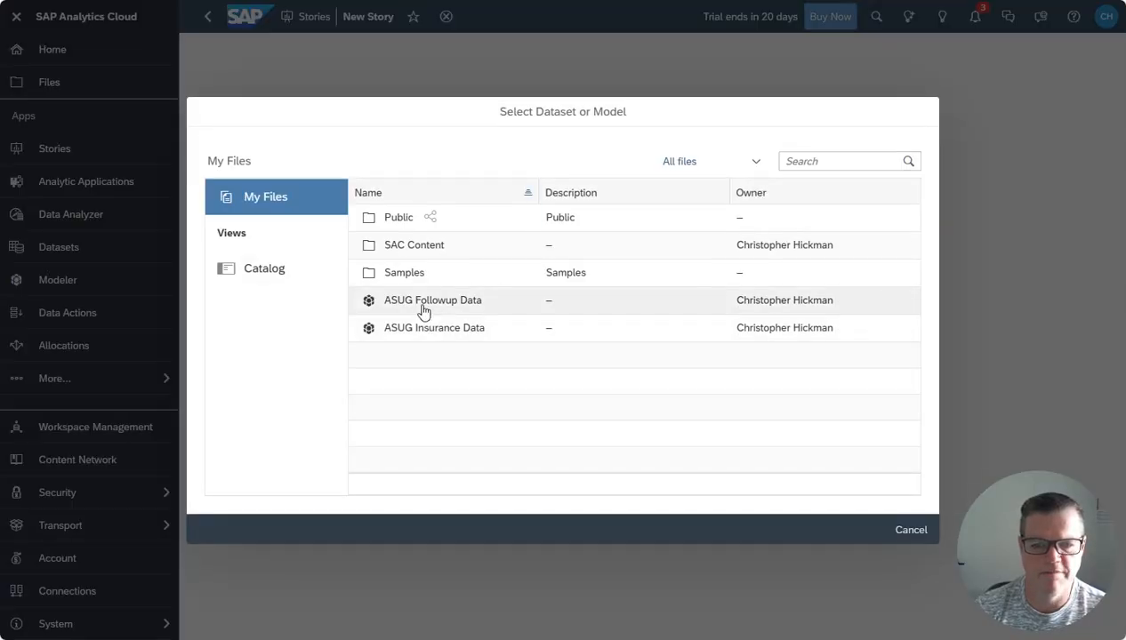
pyautogui.click(418, 305)
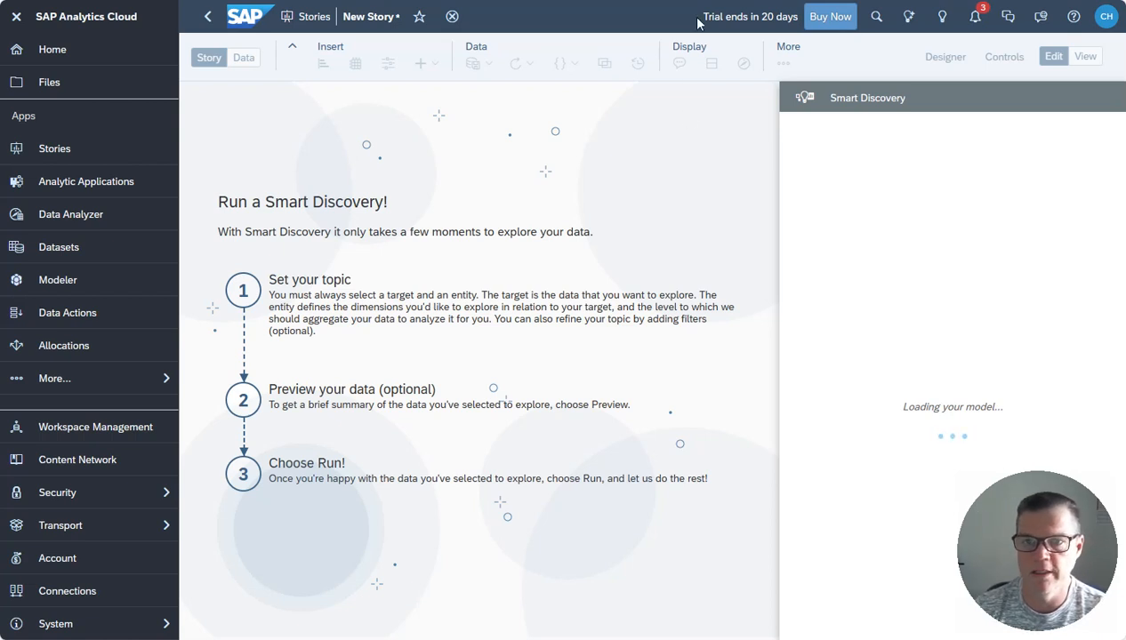
# - Set Total Claim Amount as the target of the Smart Discovery topic
pyautogui.click(885, 250)
pyautogui.scroll(-8, 885, 343)
pyautogui.scroll(3, 883, 401)
pyautogui.click(887, 348)
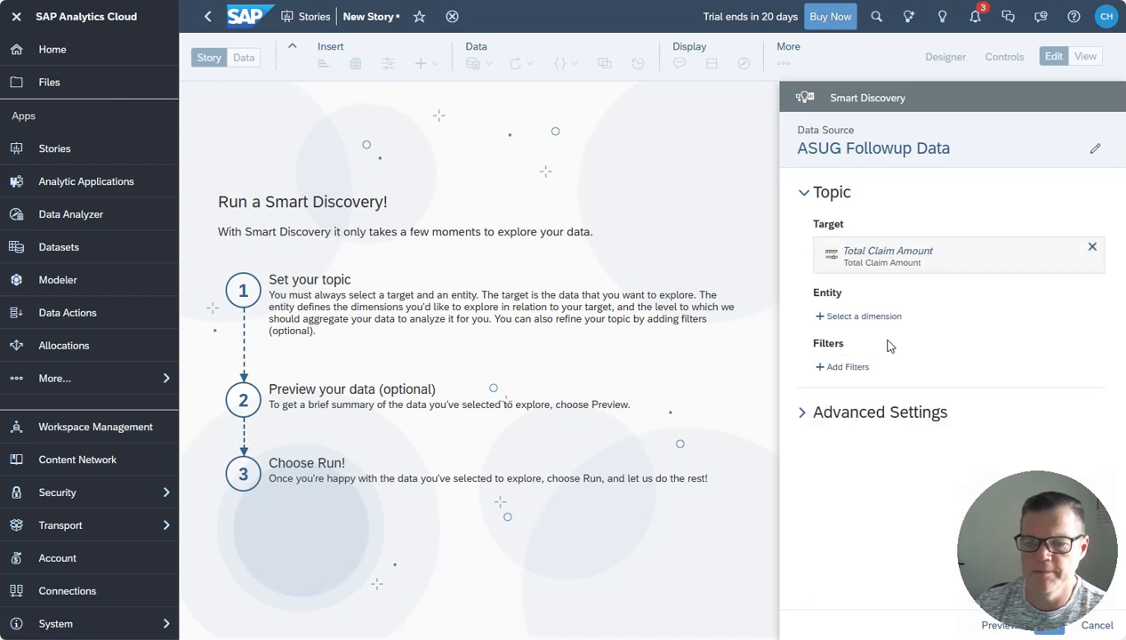
# - Select auto_make, auto_model, incident_city, Incident State and incident_type as entity dimensions of the Smart Discovery
pyautogui.click(859, 316)
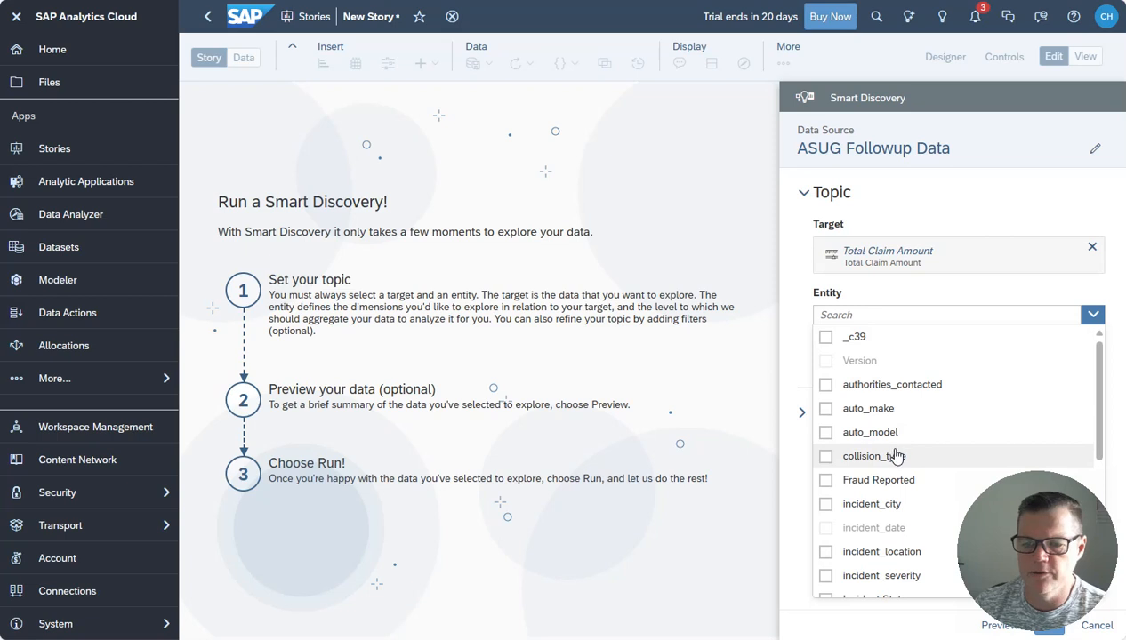
pyautogui.click(826, 408)
pyautogui.click(826, 432)
pyautogui.scroll(-1, 885, 467)
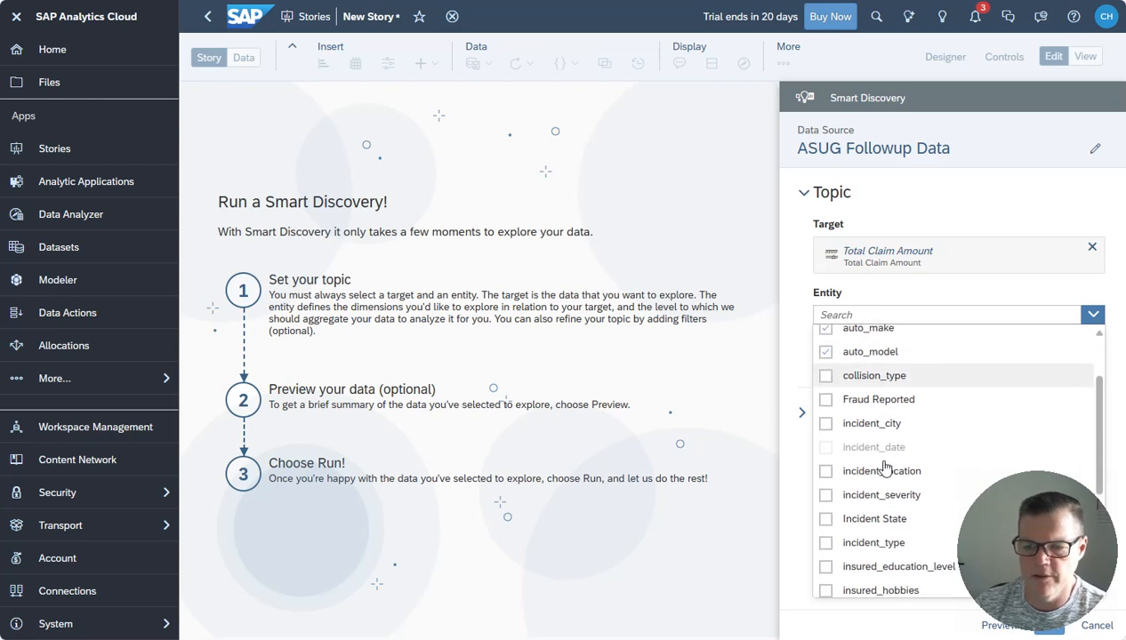
pyautogui.scroll(1, 854, 467)
pyautogui.scroll(-1, 836, 445)
pyautogui.click(833, 429)
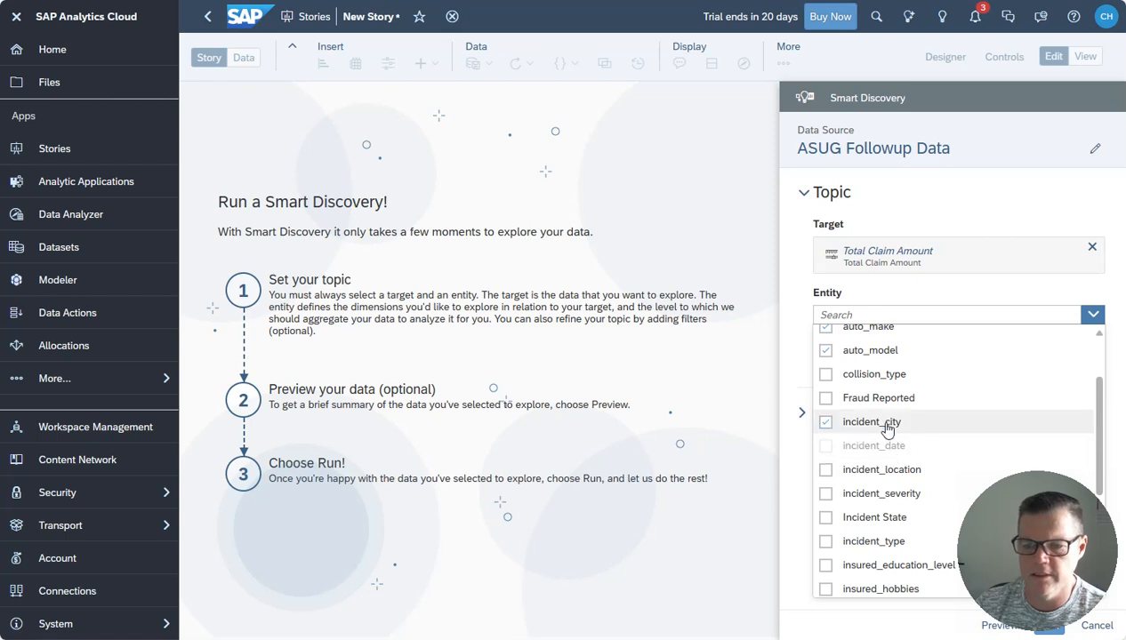
pyautogui.scroll(-1, 886, 429)
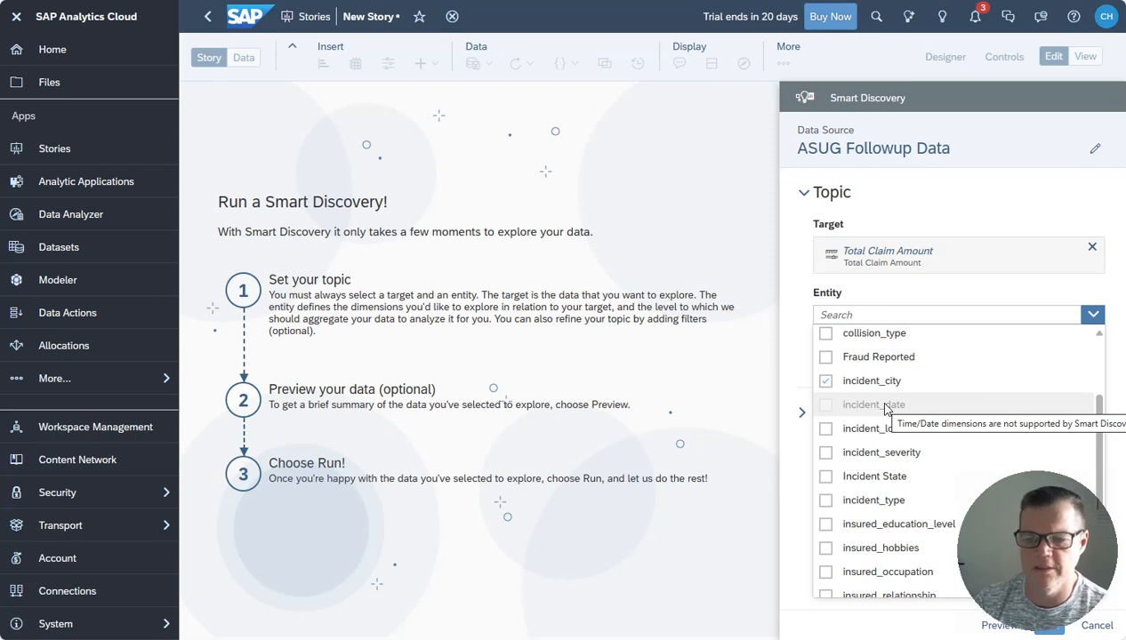
pyautogui.scroll(-1, 886, 409)
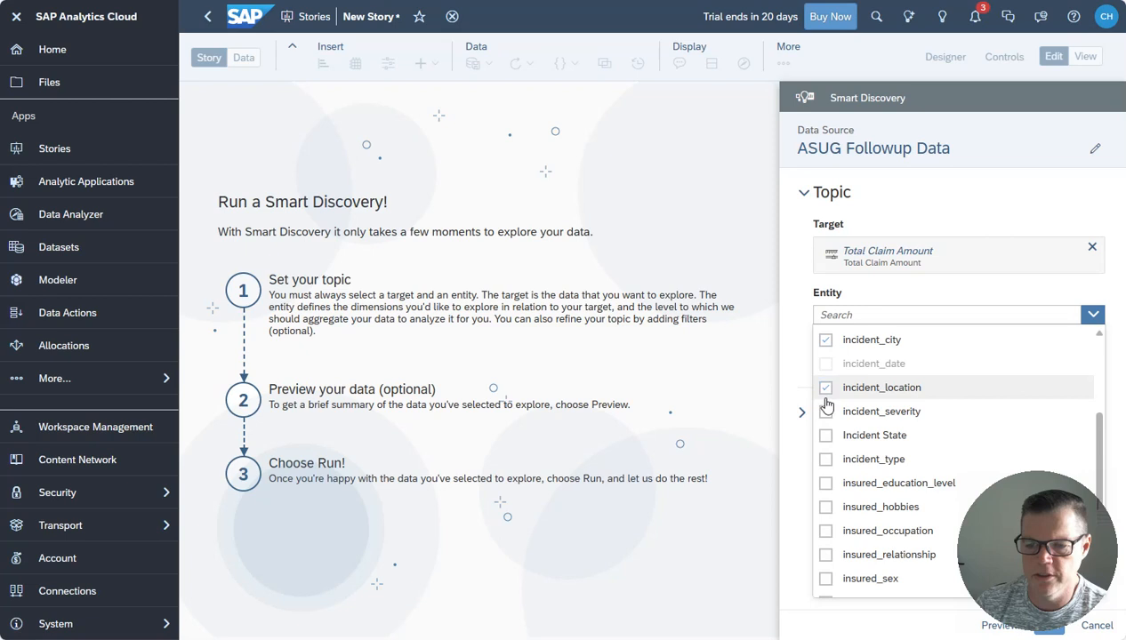
pyautogui.click(826, 435)
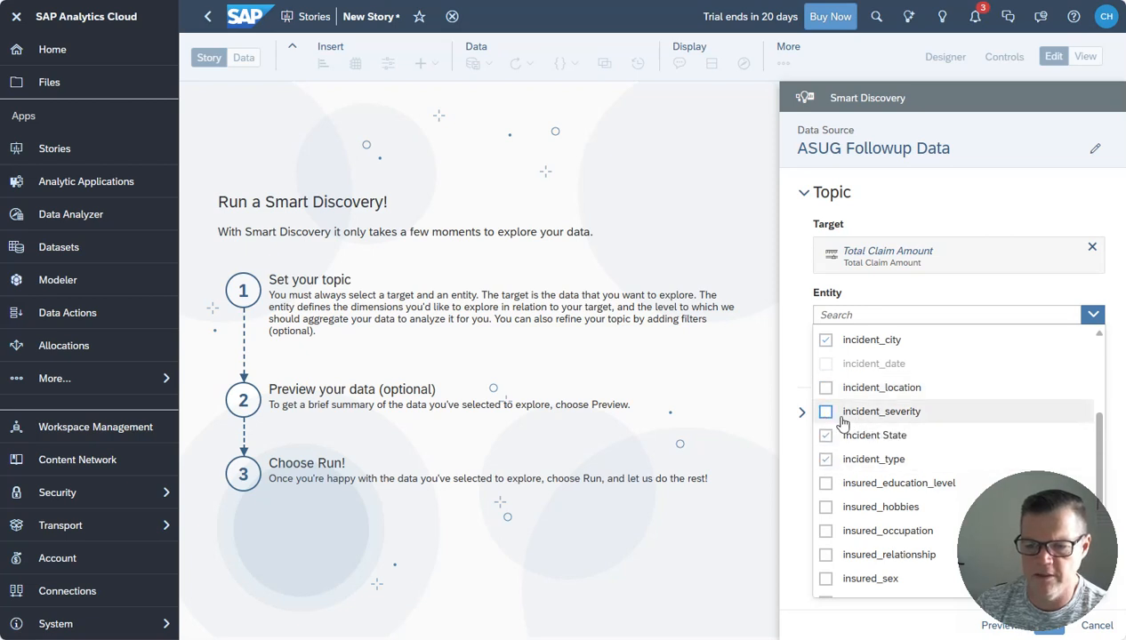
pyautogui.scroll(-2, 842, 421)
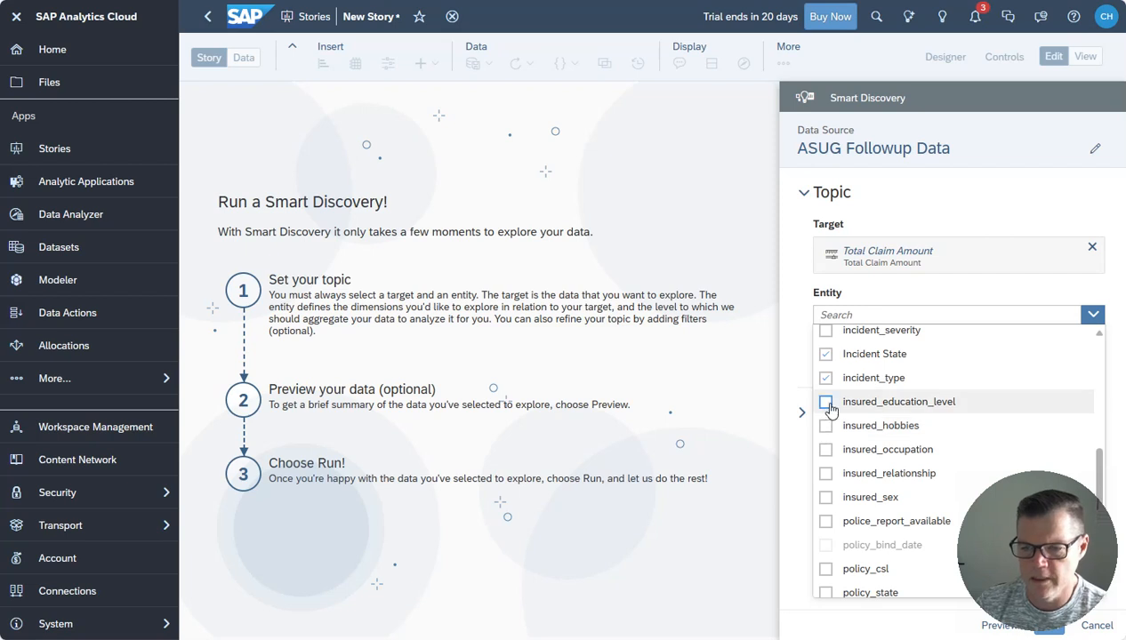
# - Add insured_education_level, insured_hobbies, insured_occupation, insured_relationship and insured_sex to the entity dimensions
pyautogui.click(826, 403)
pyautogui.click(826, 426)
pyautogui.click(827, 450)
pyautogui.click(827, 473)
pyautogui.click(825, 498)
pyautogui.scroll(-1, 894, 499)
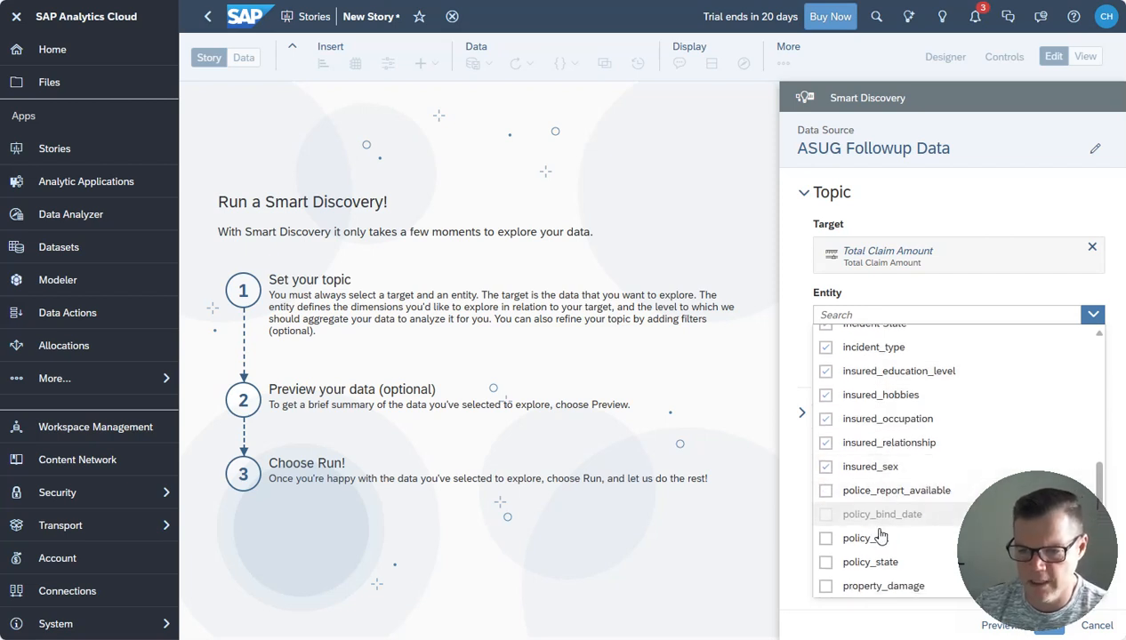
# - Replace insured_hobbies with Fraud Reported in the entity dimensions, and clear the whole entity selection
pyautogui.scroll(5, 892, 540)
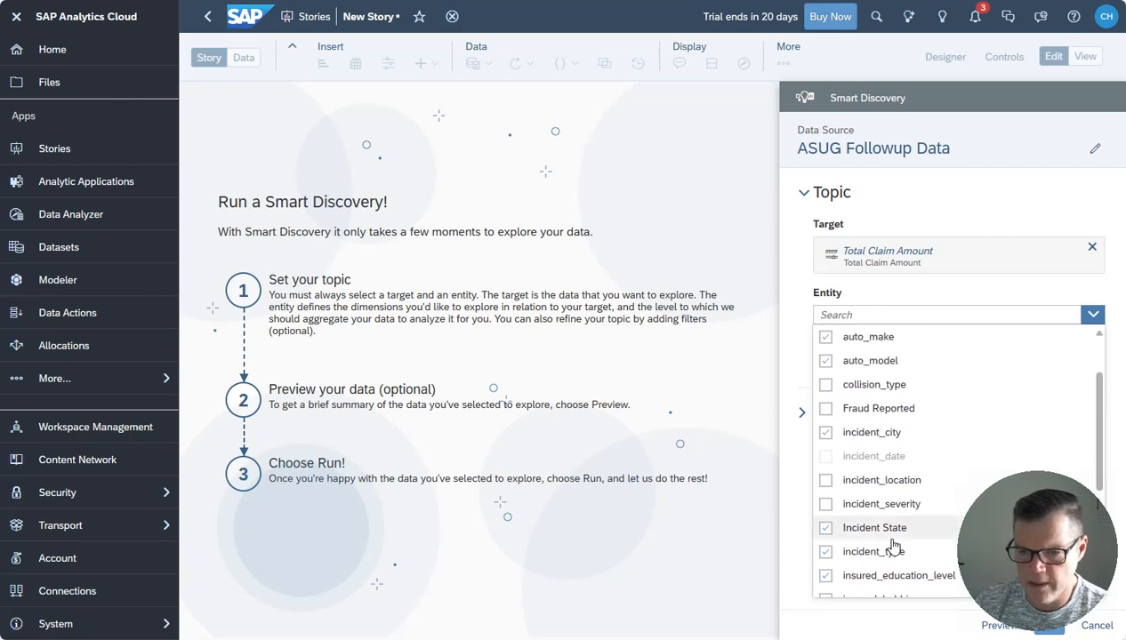
pyautogui.scroll(2, 890, 534)
pyautogui.click(826, 481)
pyautogui.click(826, 481)
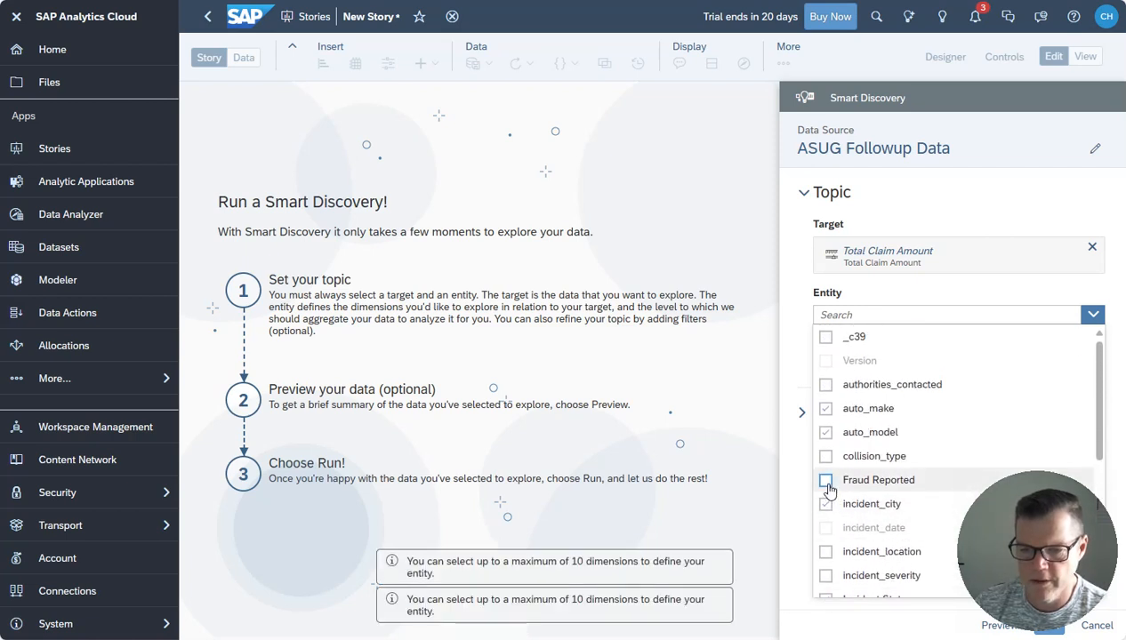
pyautogui.click(827, 481)
pyautogui.scroll(-4, 836, 498)
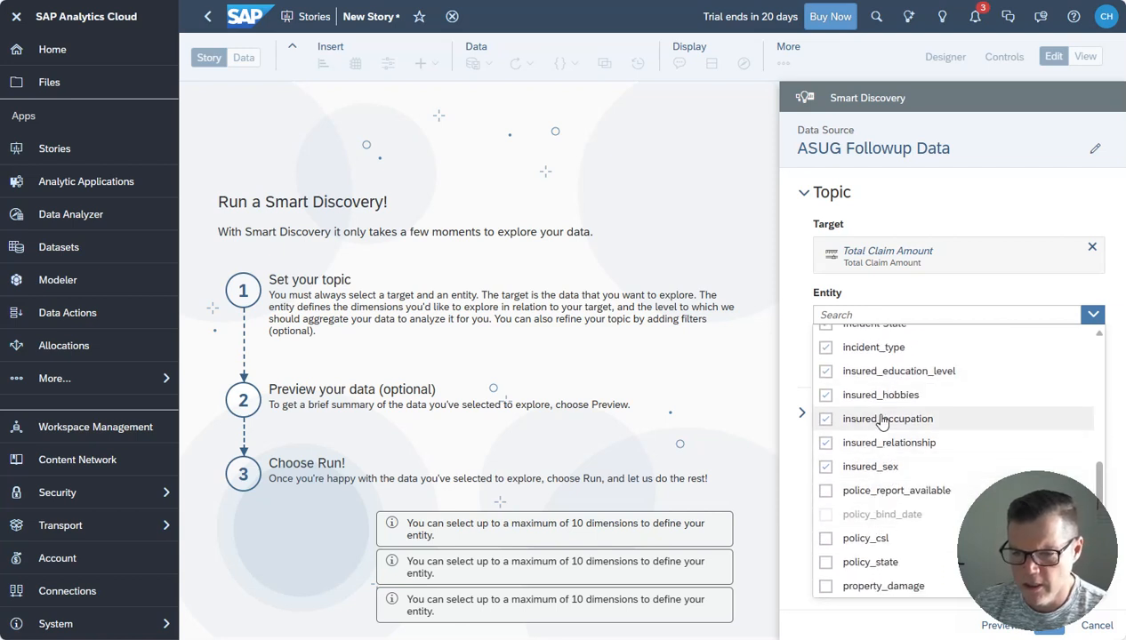
pyautogui.scroll(1, 885, 422)
pyautogui.scroll(3, 894, 503)
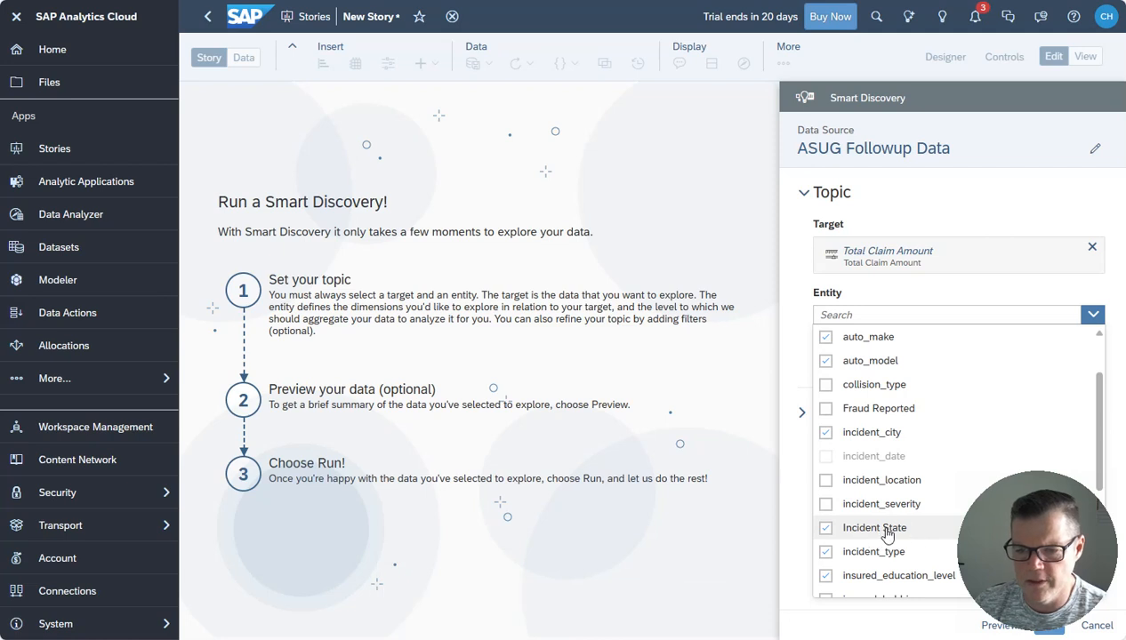
pyautogui.scroll(1, 881, 534)
pyautogui.scroll(-3, 970, 440)
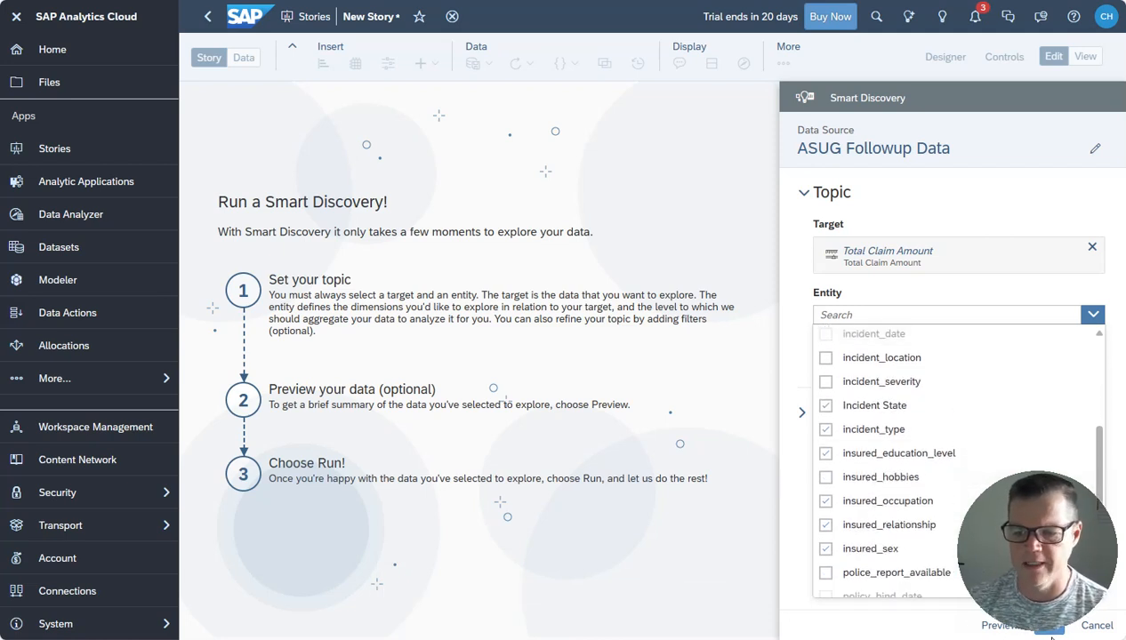
pyautogui.moveTo(1035, 568)
pyautogui.mouseDown()
pyautogui.moveTo(1036, 481)
pyautogui.moveTo(1037, 565)
pyautogui.mouseUp()
pyautogui.click(1092, 314)
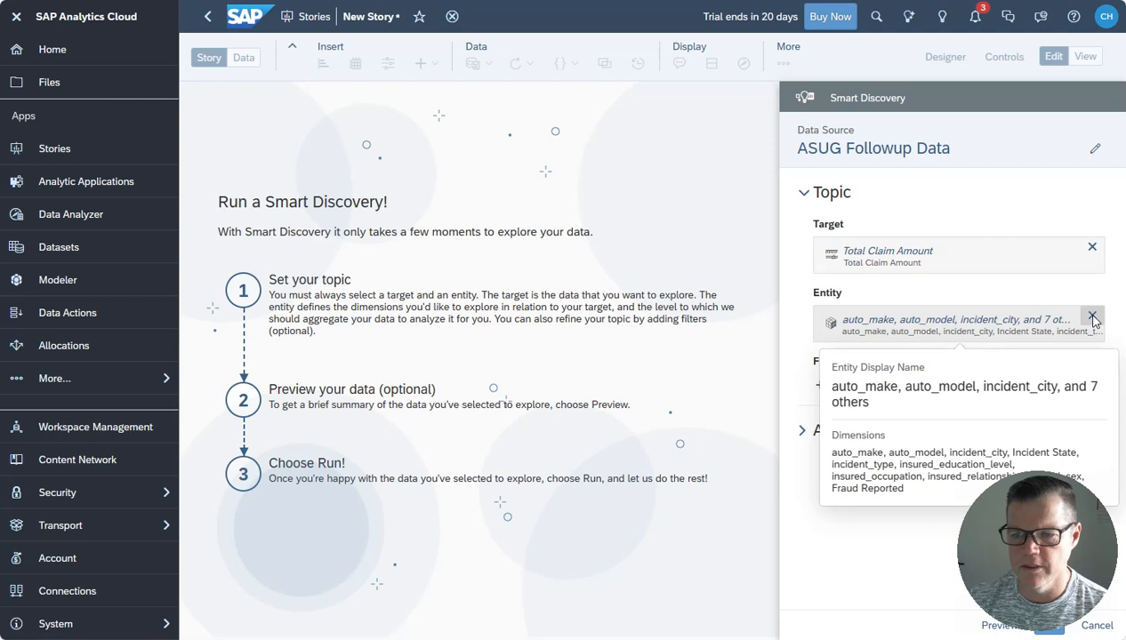
pyautogui.click(1093, 320)
# - Select auto_make, auto_model, Fraud Reported, Incident State and incident_type as the entity dimensions
pyautogui.click(847, 321)
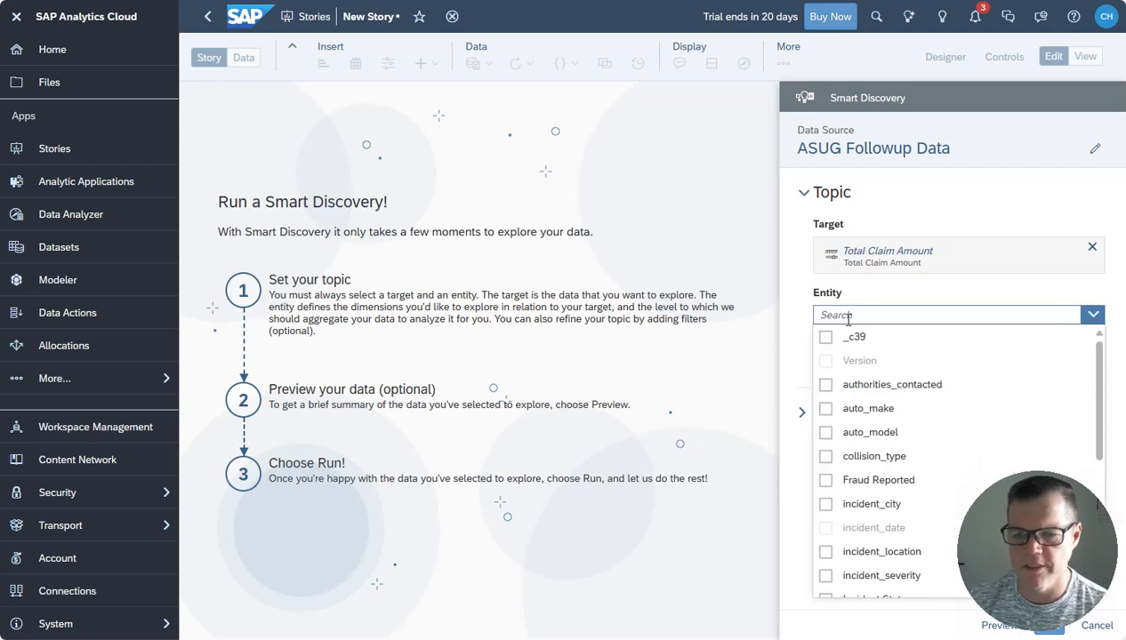
pyautogui.click(827, 409)
pyautogui.click(829, 433)
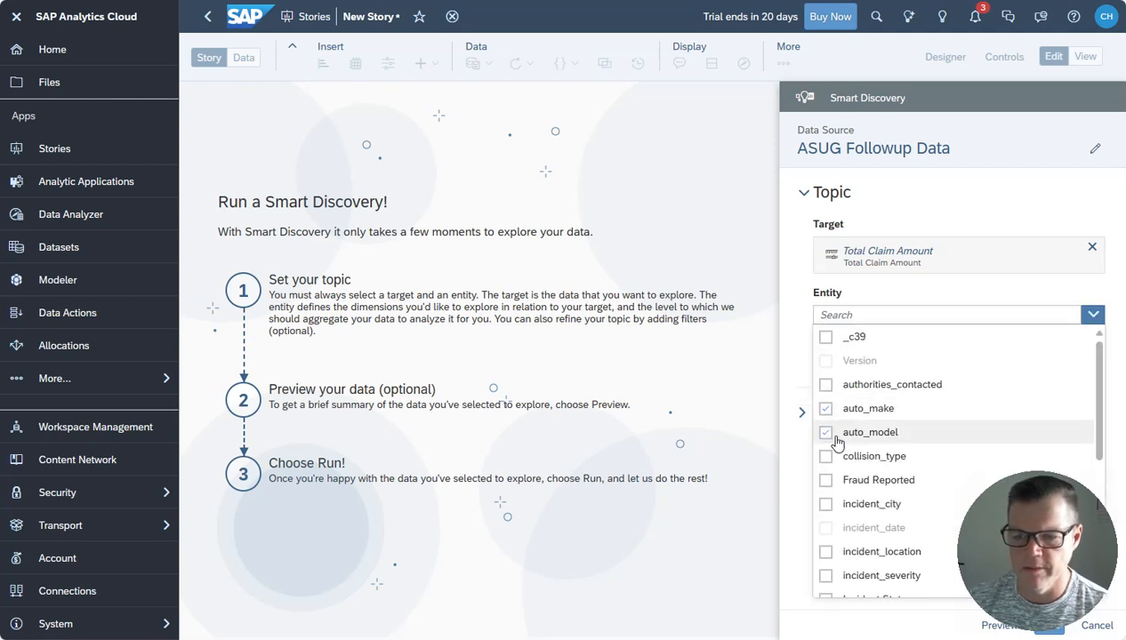
pyautogui.scroll(-3, 832, 427)
pyautogui.scroll(-3, 827, 409)
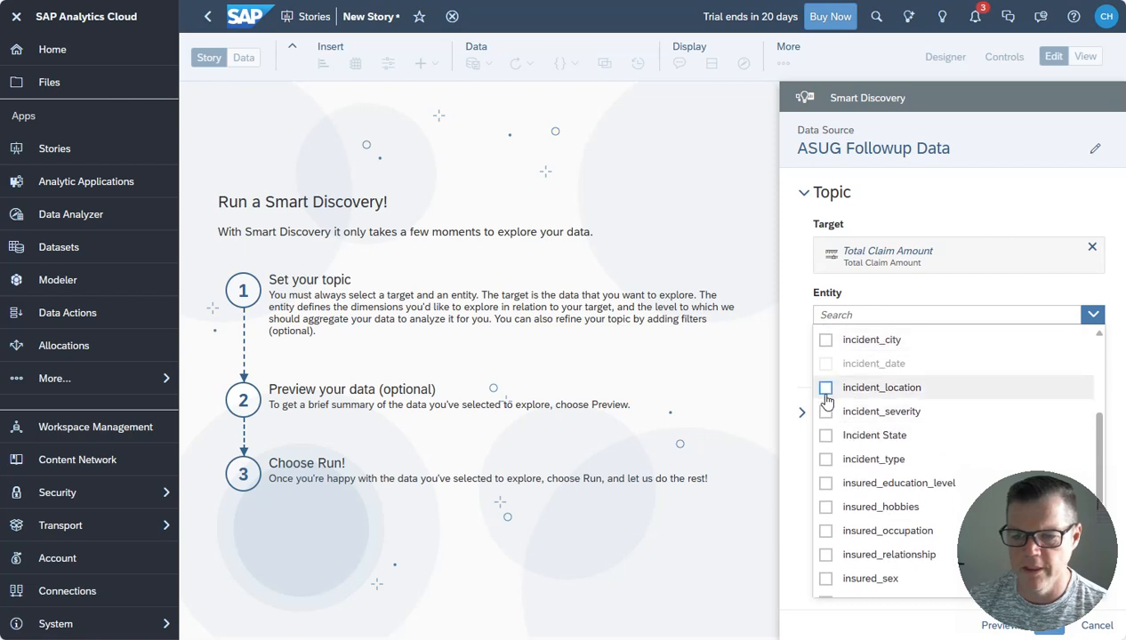
pyautogui.click(824, 440)
pyautogui.click(827, 459)
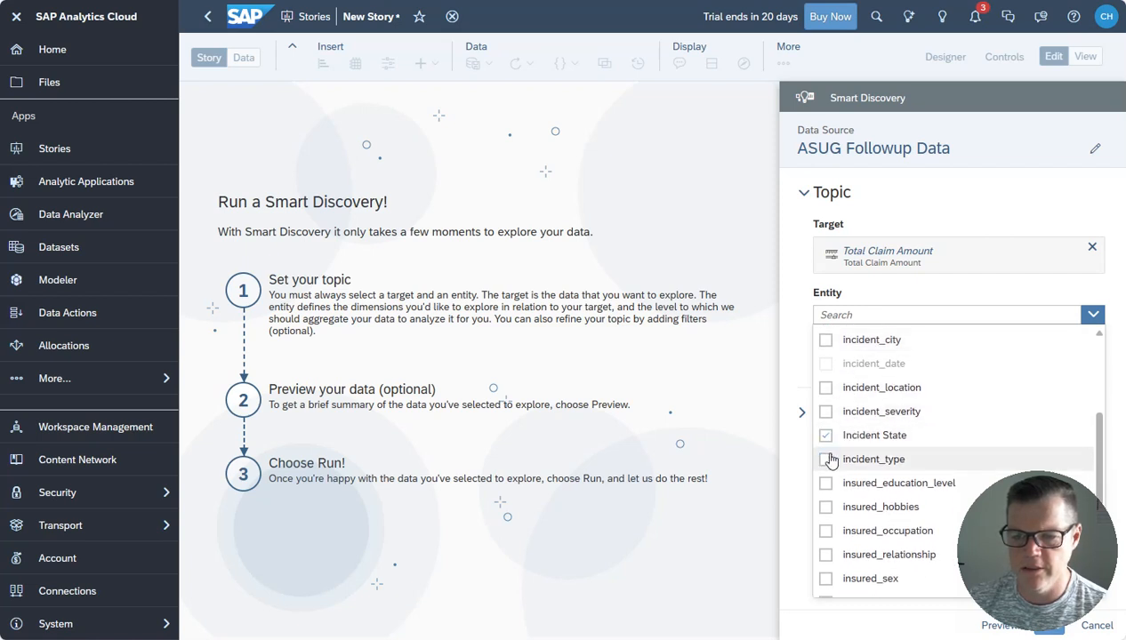
# - Add insured_education_level, insured_occupation, insured_relationship and insured_sex to the entity dimensions
pyautogui.scroll(-3, 826, 461)
pyautogui.click(826, 372)
pyautogui.click(827, 419)
pyautogui.click(826, 443)
pyautogui.click(827, 467)
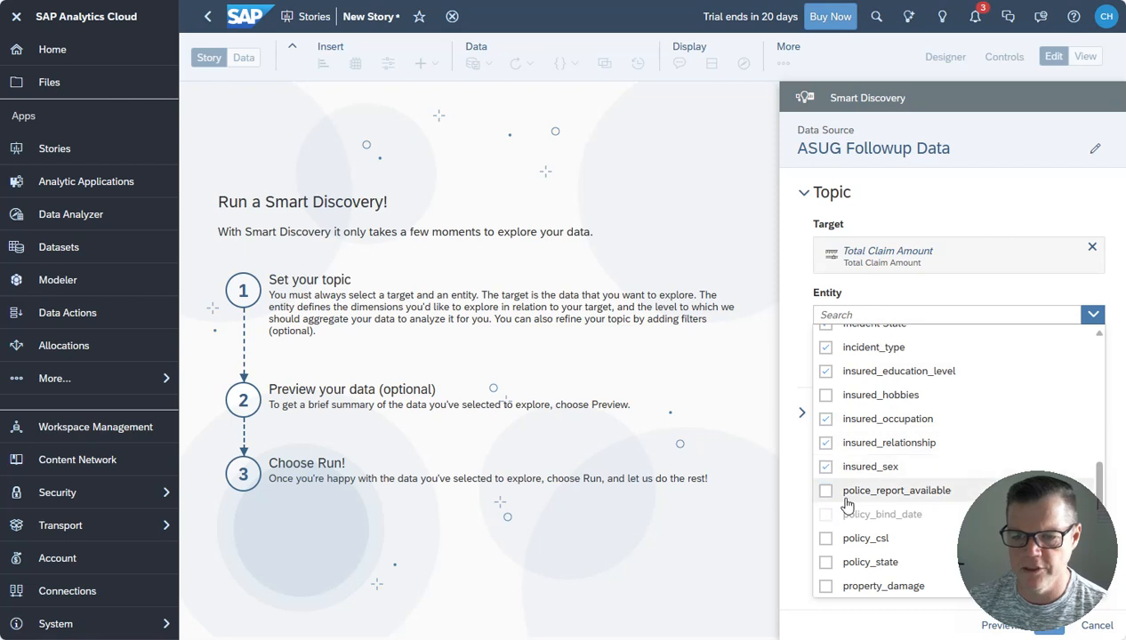
pyautogui.click(826, 491)
# - Add collision_type to the entity dimensions and run the Smart Discovery
pyautogui.scroll(3, 836, 500)
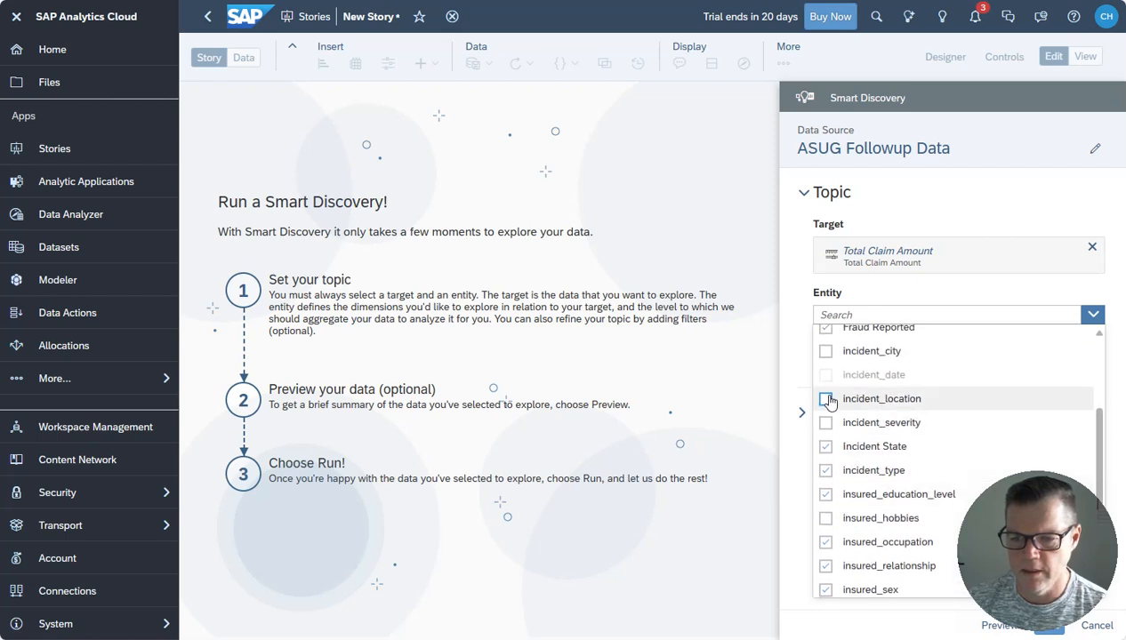
pyautogui.scroll(3, 831, 428)
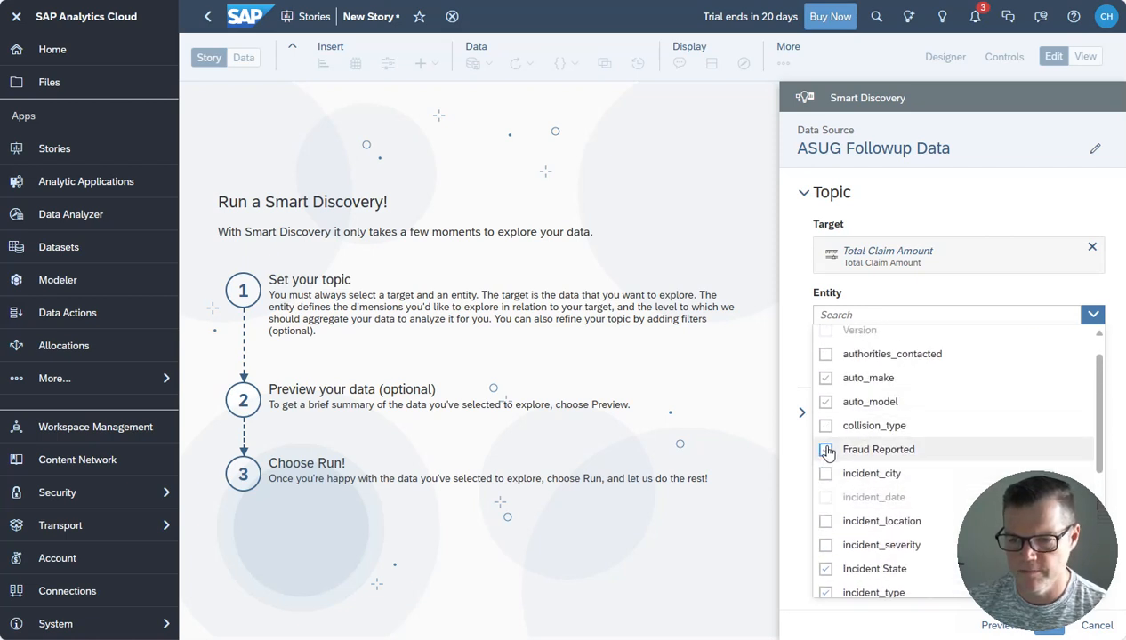
pyautogui.scroll(1, 829, 445)
pyautogui.click(831, 459)
pyautogui.scroll(-1, 876, 504)
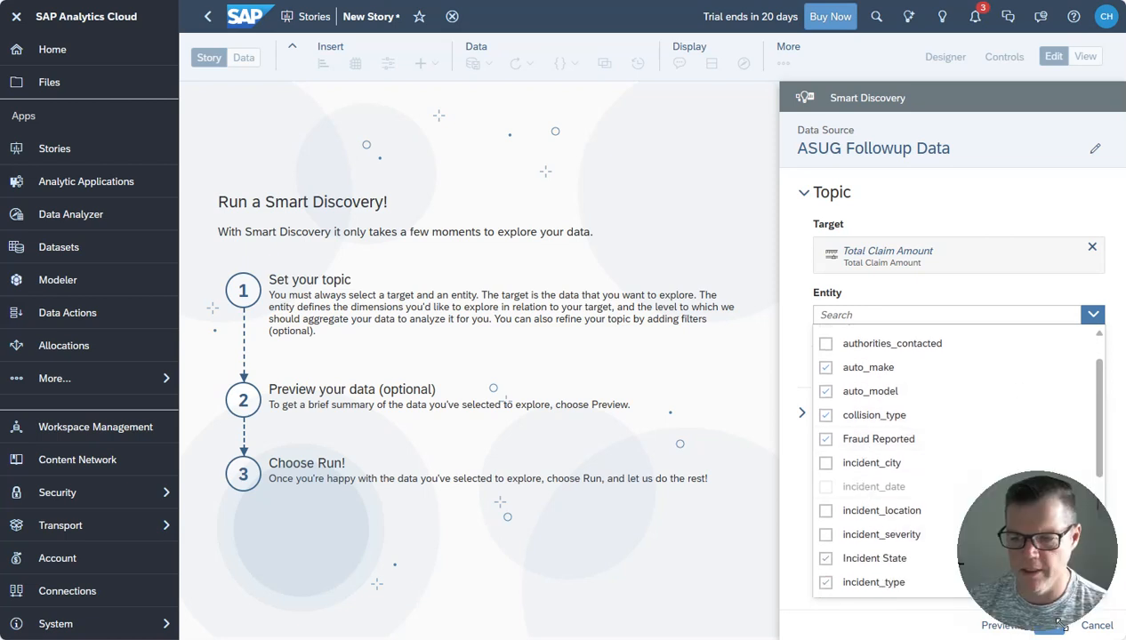
pyautogui.click(1093, 315)
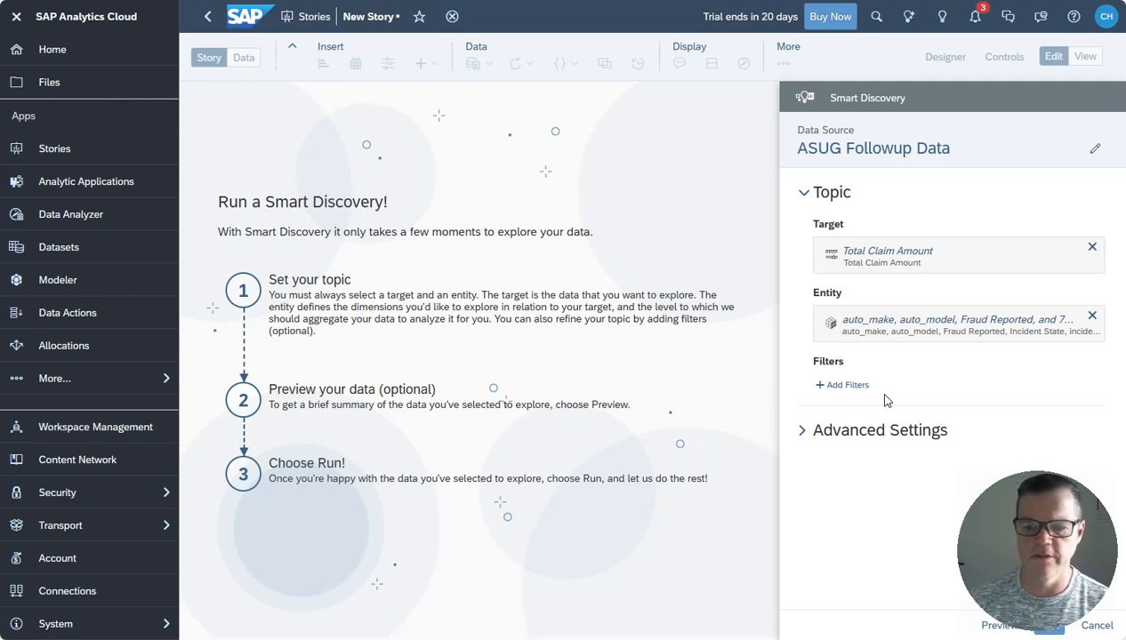
pyautogui.click(1054, 630)
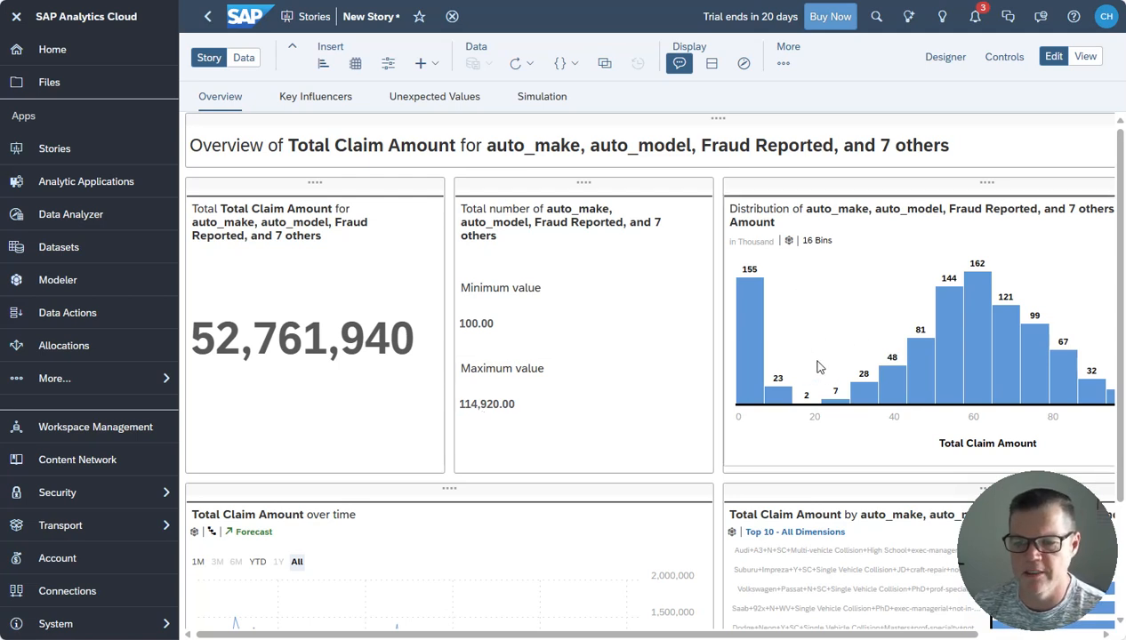
# - Examine the ranges and value counts of the lowest bins in the Total Claim Amount distribution histogram
pyautogui.moveTo(978, 392)
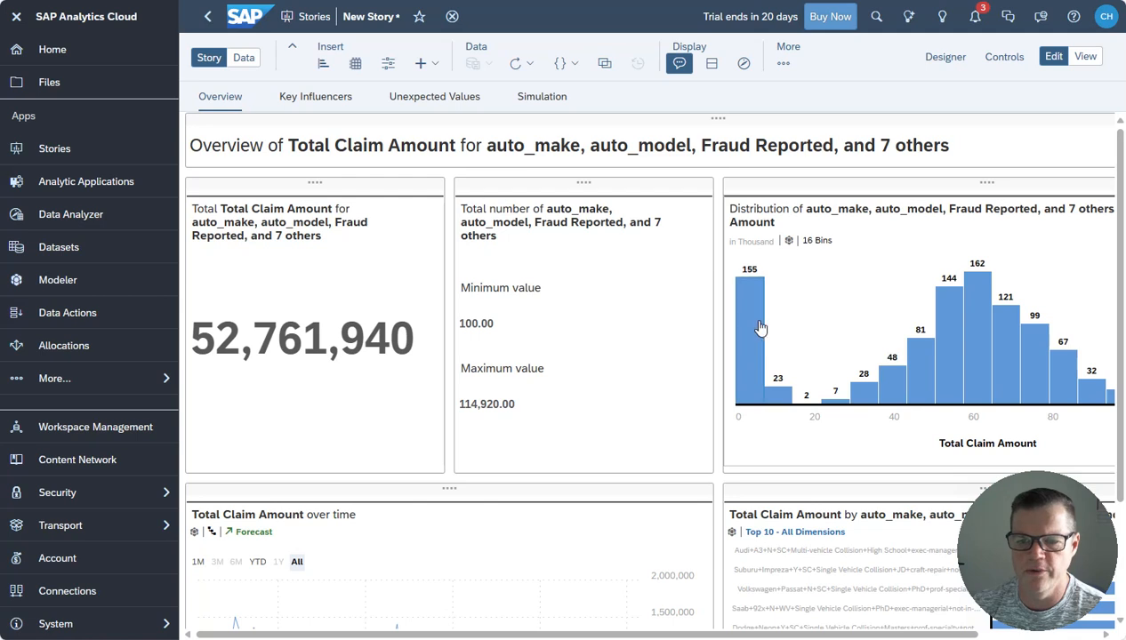
pyautogui.moveTo(755, 329)
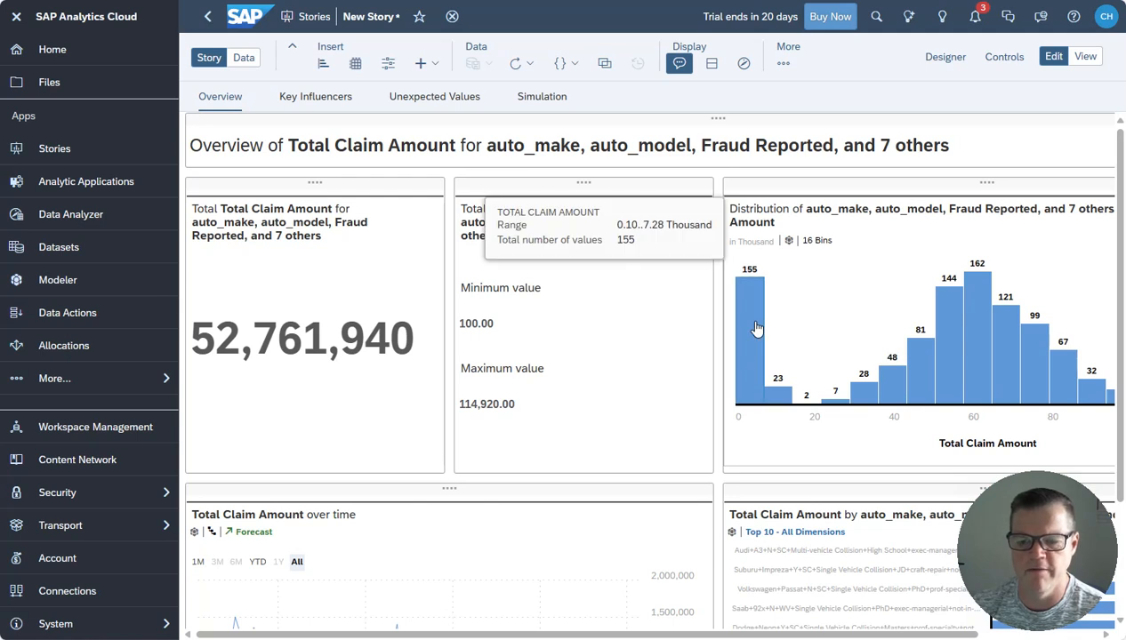
pyautogui.moveTo(782, 398)
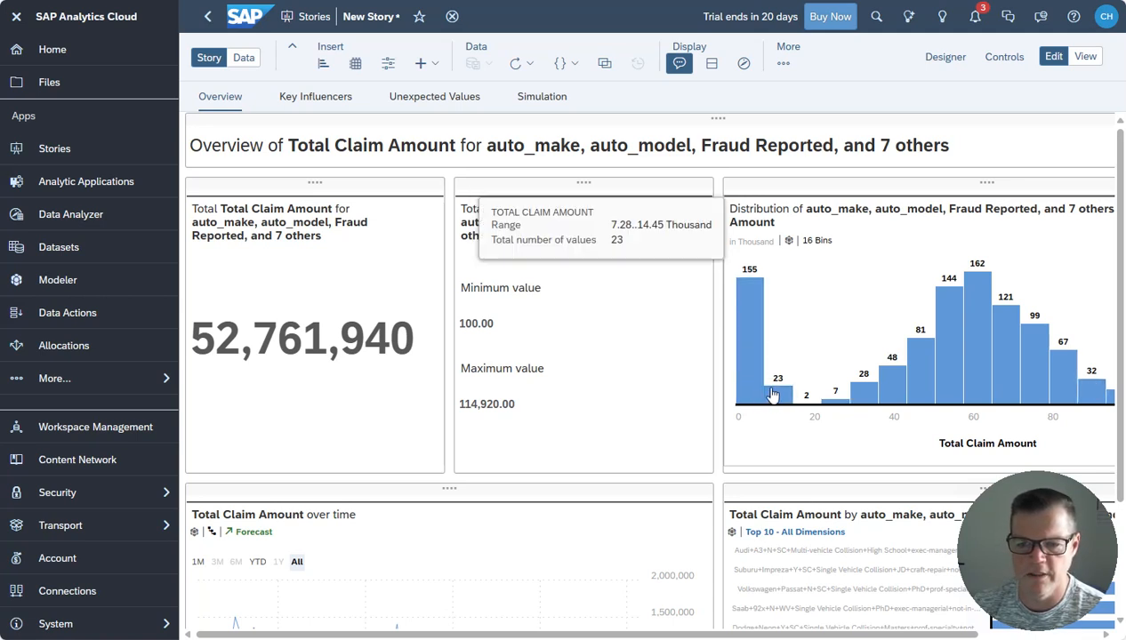
# - Examine the forecast periods and quality of Total Claim Amount over time, and the neighbouring Top 10 chart
pyautogui.scroll(-3, 737, 397)
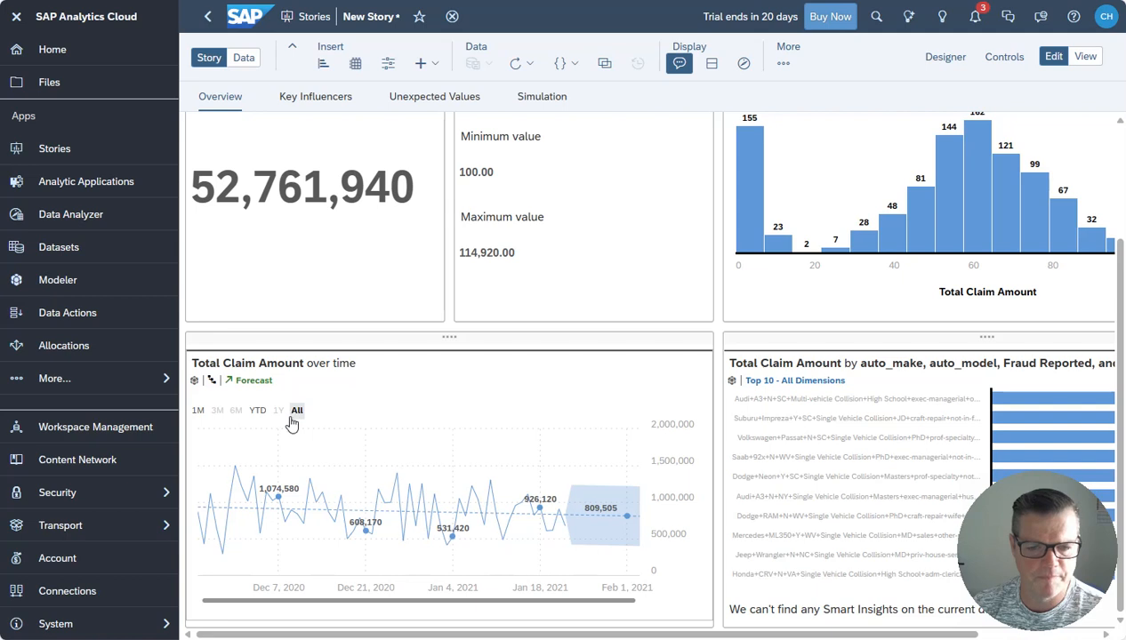
pyautogui.click(253, 385)
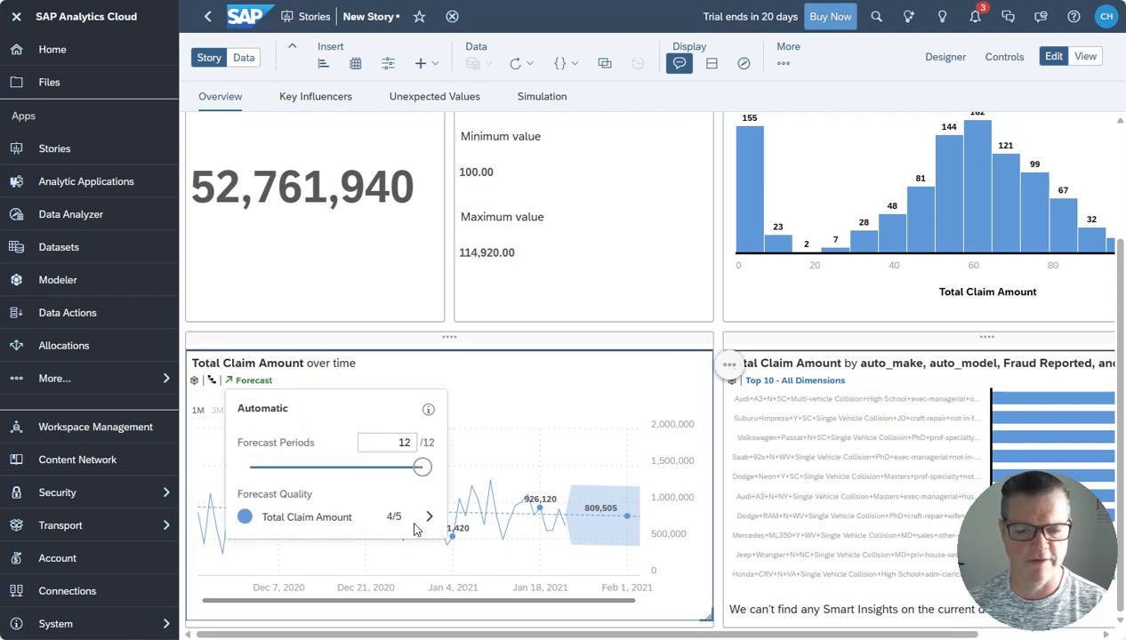
pyautogui.click(514, 377)
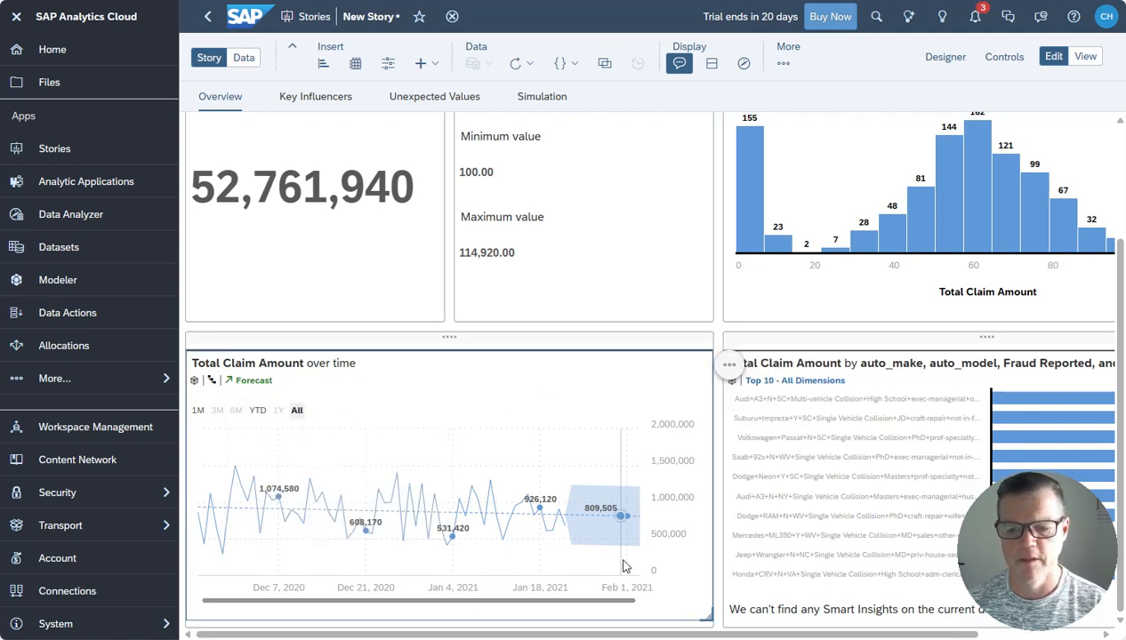
pyautogui.hscroll(3, 694, 480)
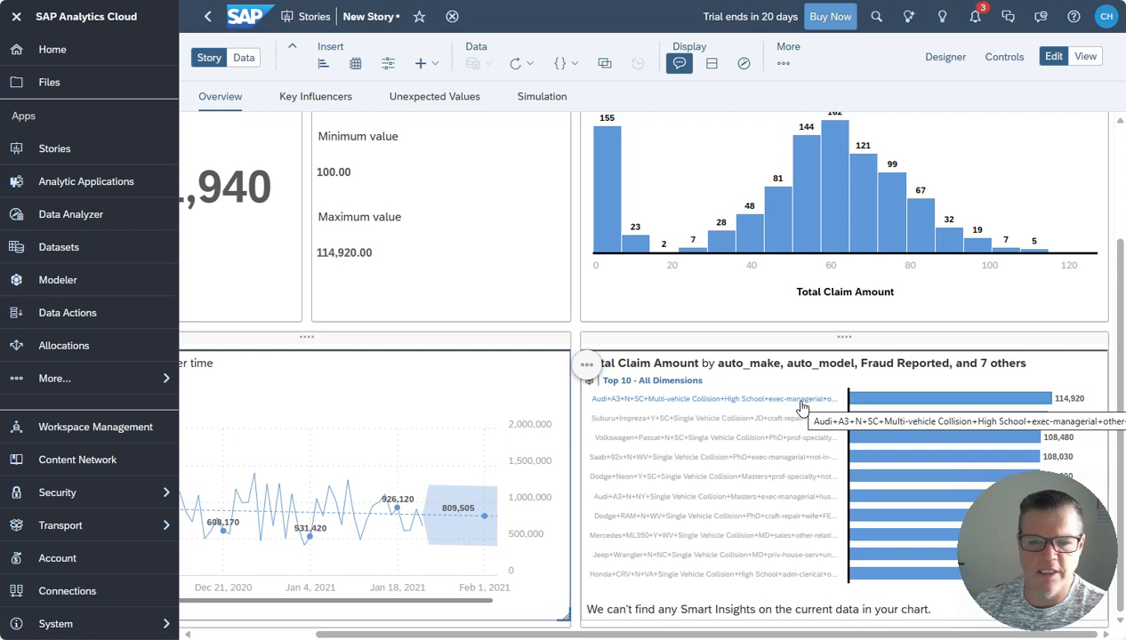
# - Examine the Key Influencers page, covering the influencer ranking for Total Claim Amount and the List A and List B charts
pyautogui.moveTo(834, 417)
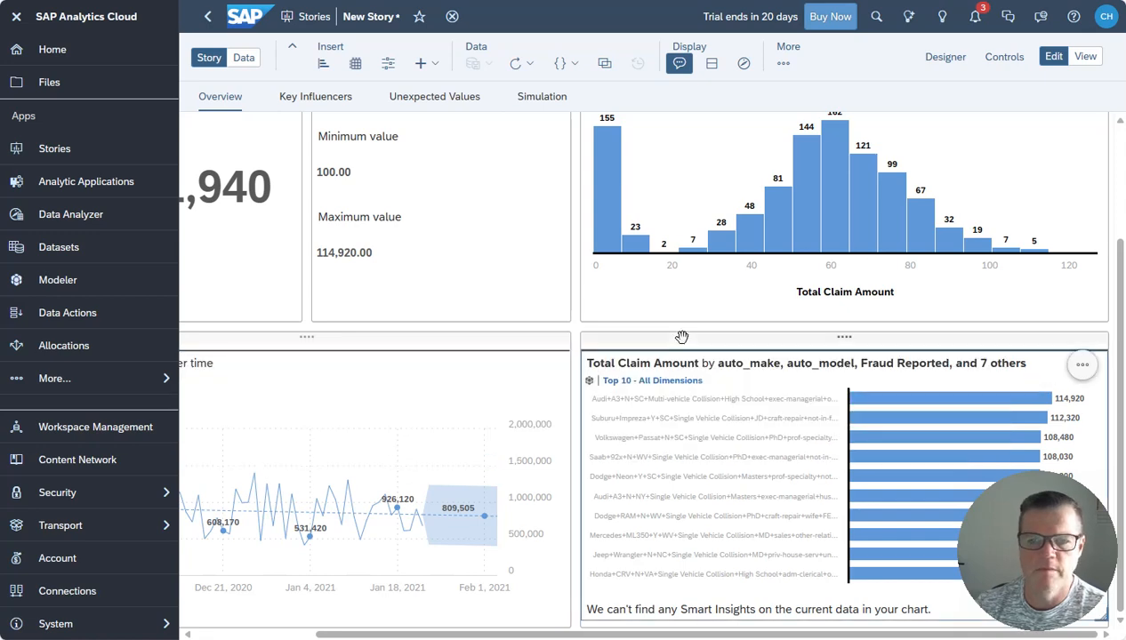
pyautogui.click(309, 98)
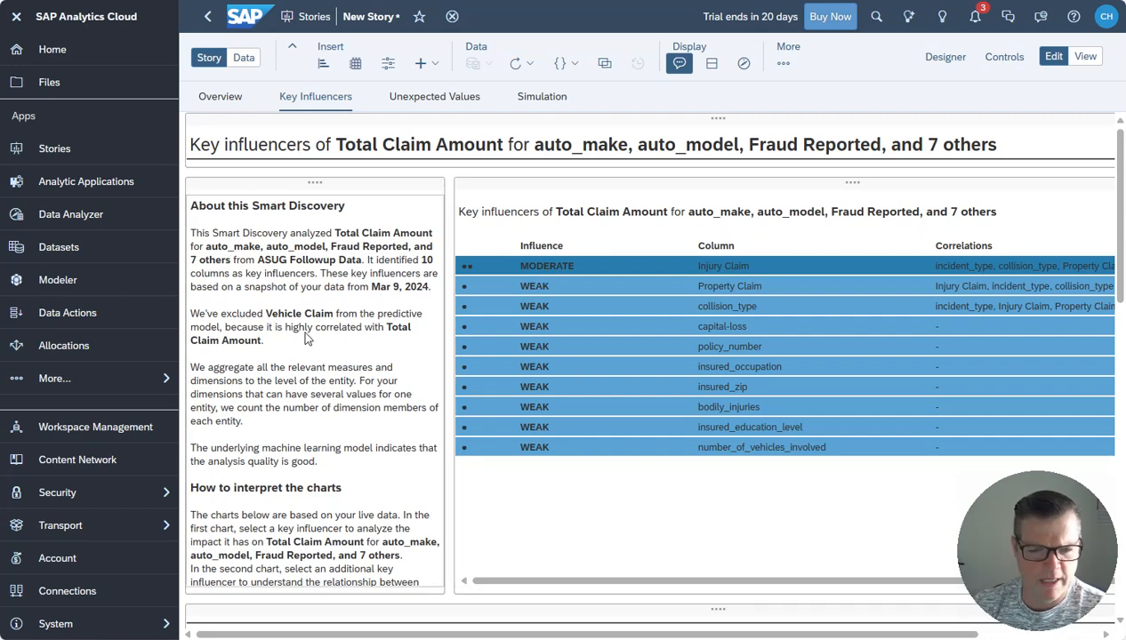
pyautogui.scroll(-3, 306, 433)
pyautogui.scroll(3, 305, 432)
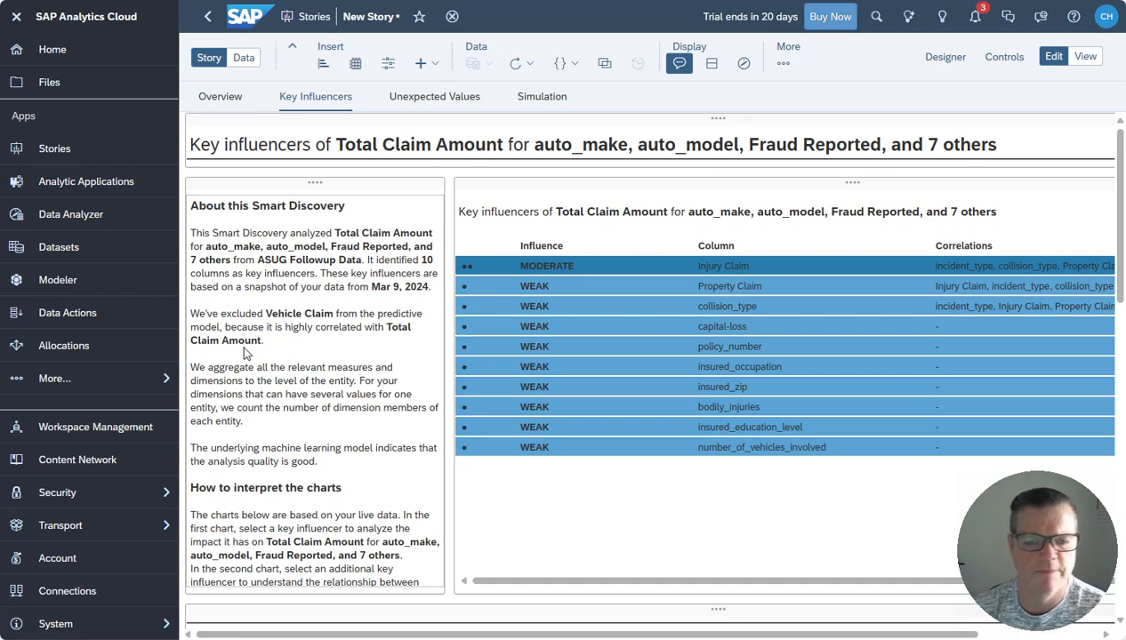
pyautogui.scroll(-1, 206, 324)
pyautogui.scroll(-4, 206, 324)
pyautogui.scroll(-3, 451, 348)
pyautogui.scroll(2, 451, 347)
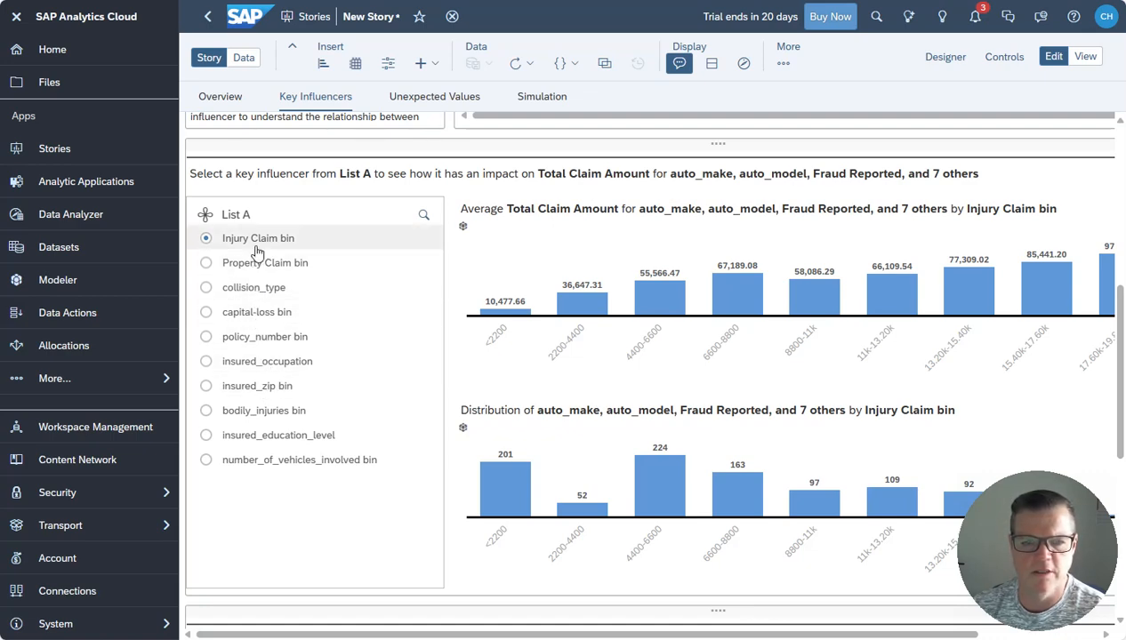
pyautogui.scroll(-2, 298, 472)
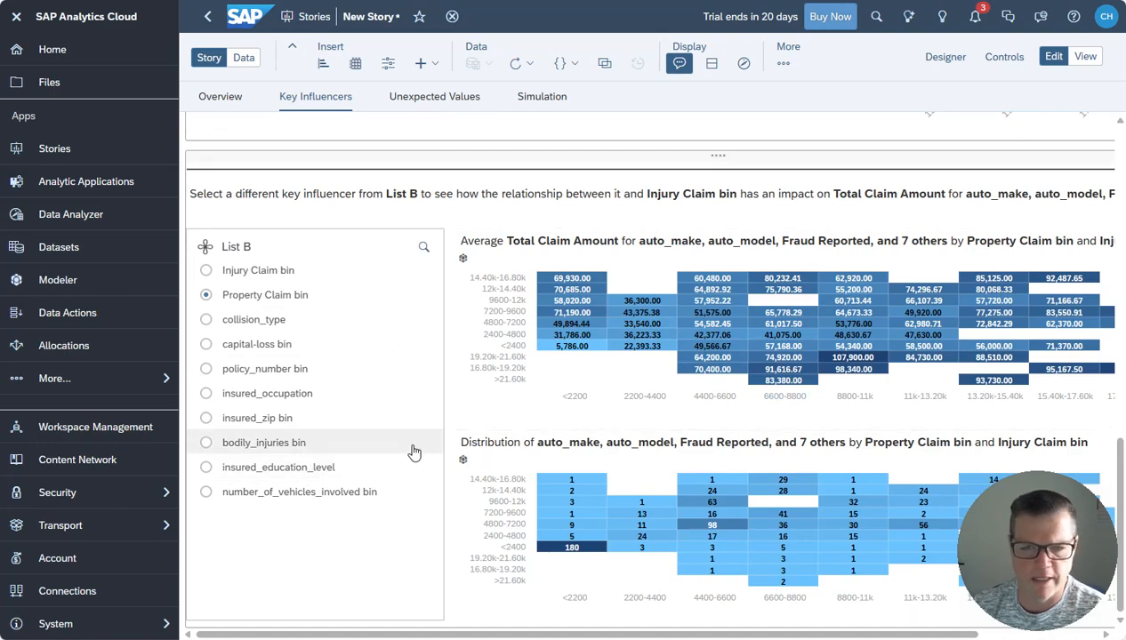
pyautogui.scroll(6, 594, 478)
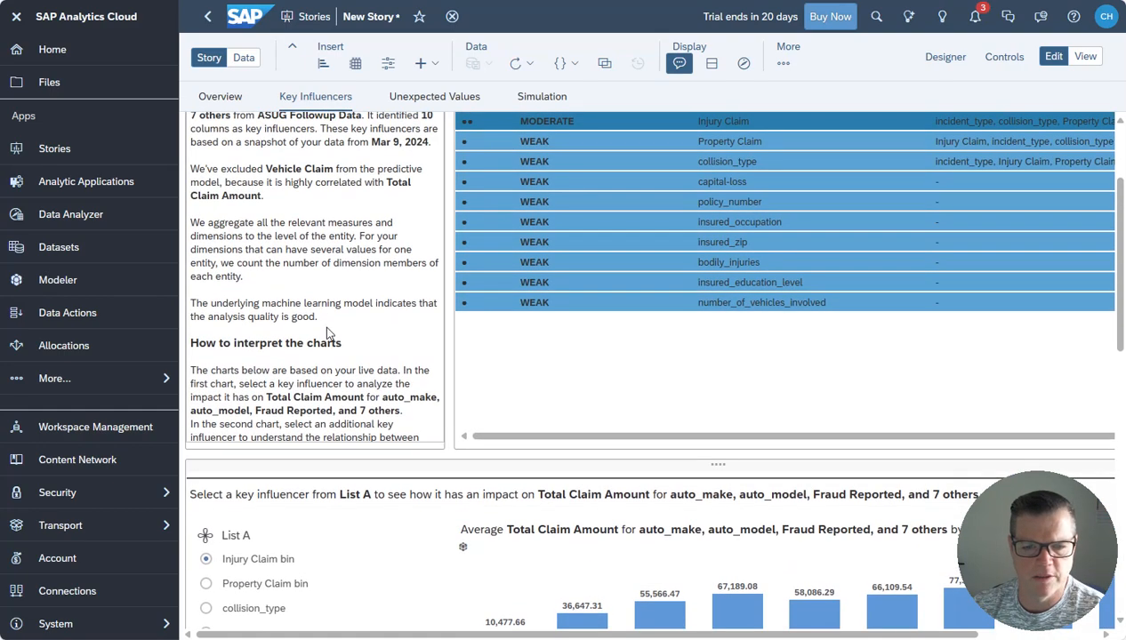
pyautogui.scroll(2, 296, 360)
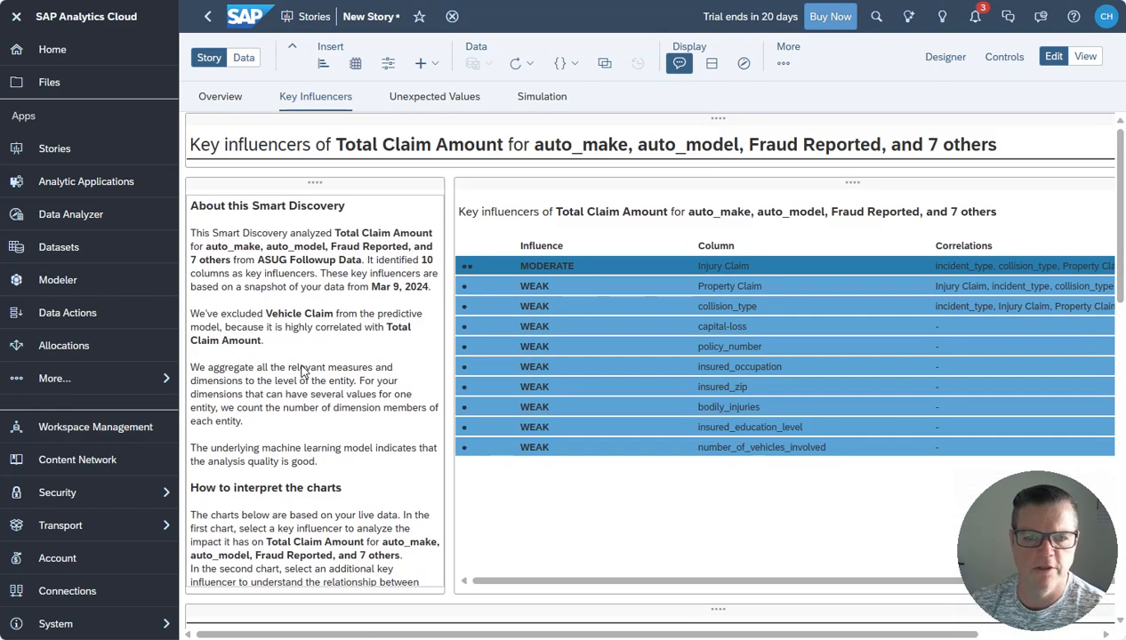
# - On the Unexpected Values page, compare each record's actual and expected Total Claim Amount with its Fraud Reported value
pyautogui.click(418, 95)
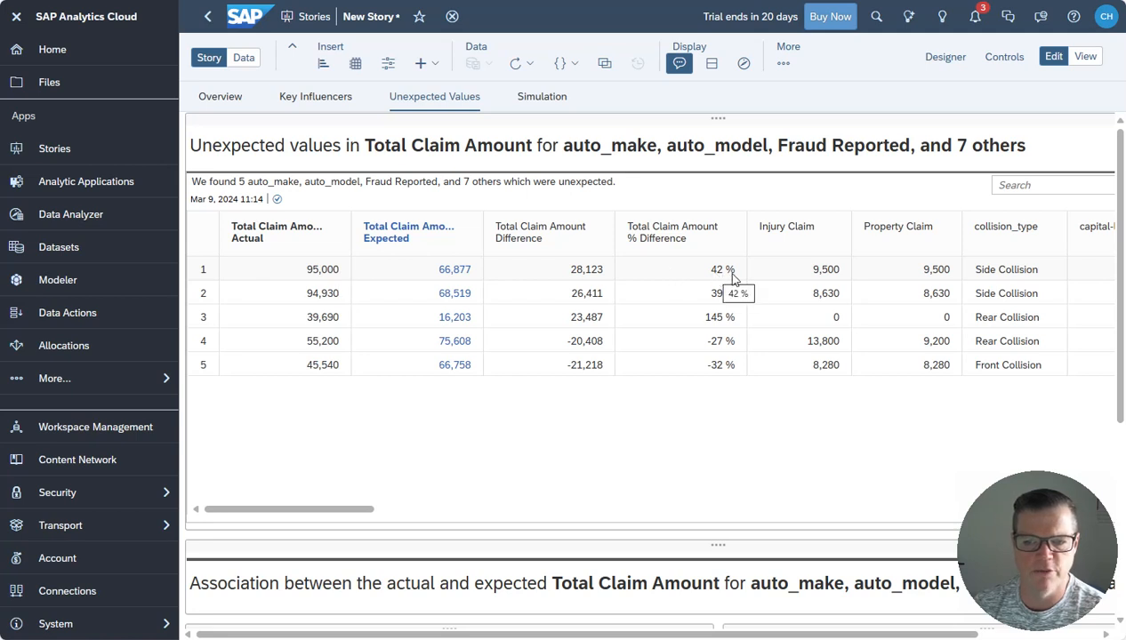
pyautogui.moveTo(371, 514); pyautogui.dragTo(644, 509)
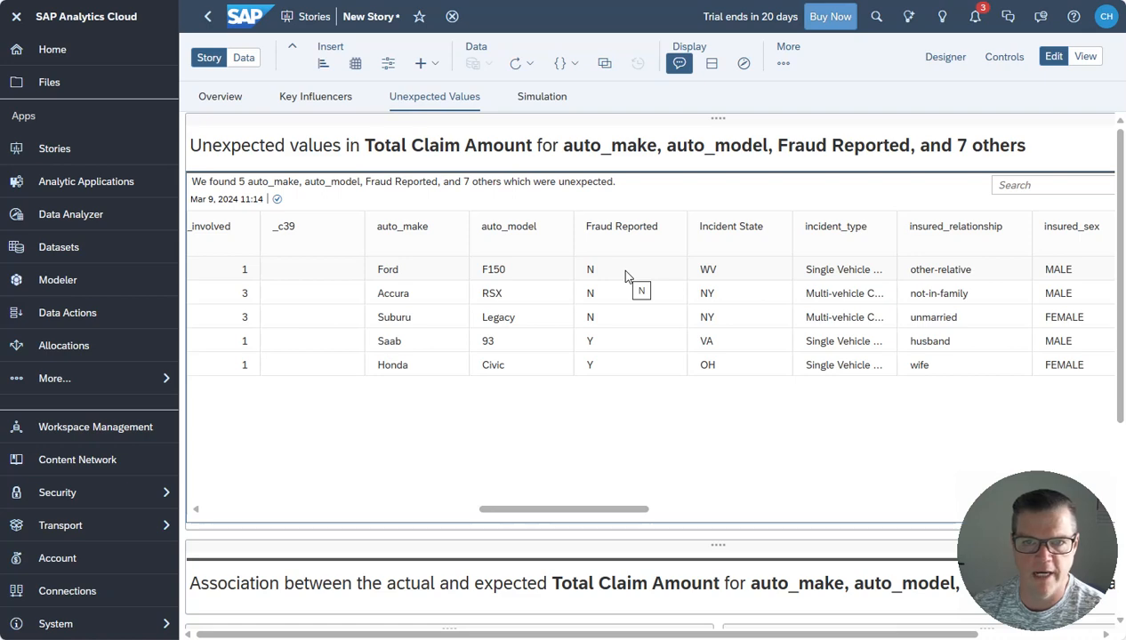
pyautogui.moveTo(623, 515); pyautogui.dragTo(261, 518)
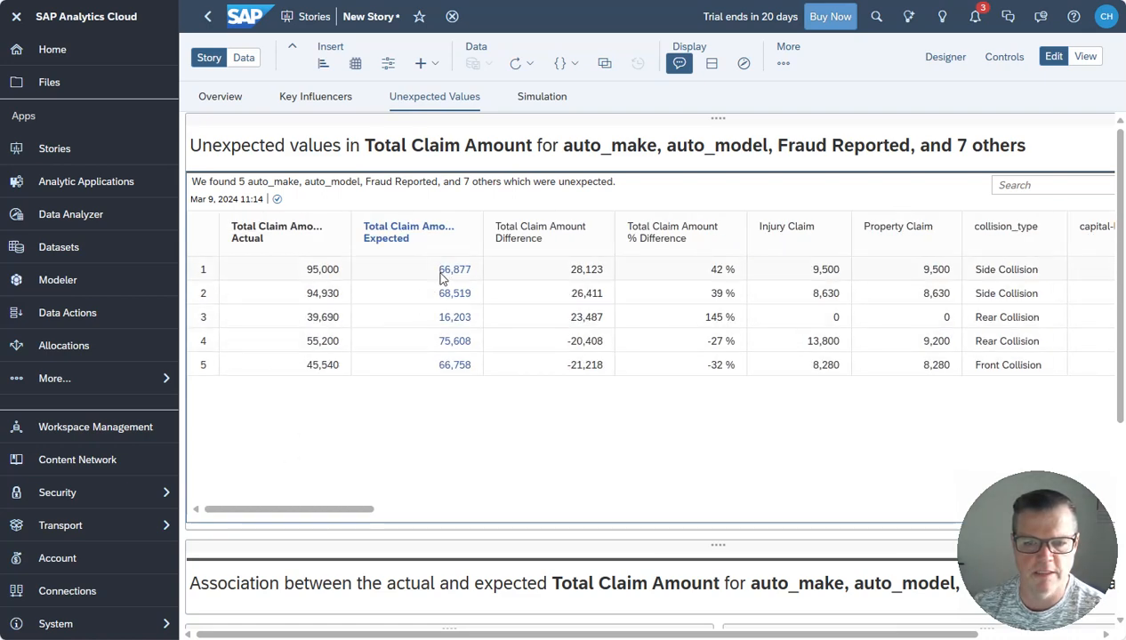
pyautogui.moveTo(368, 512); pyautogui.dragTo(688, 522)
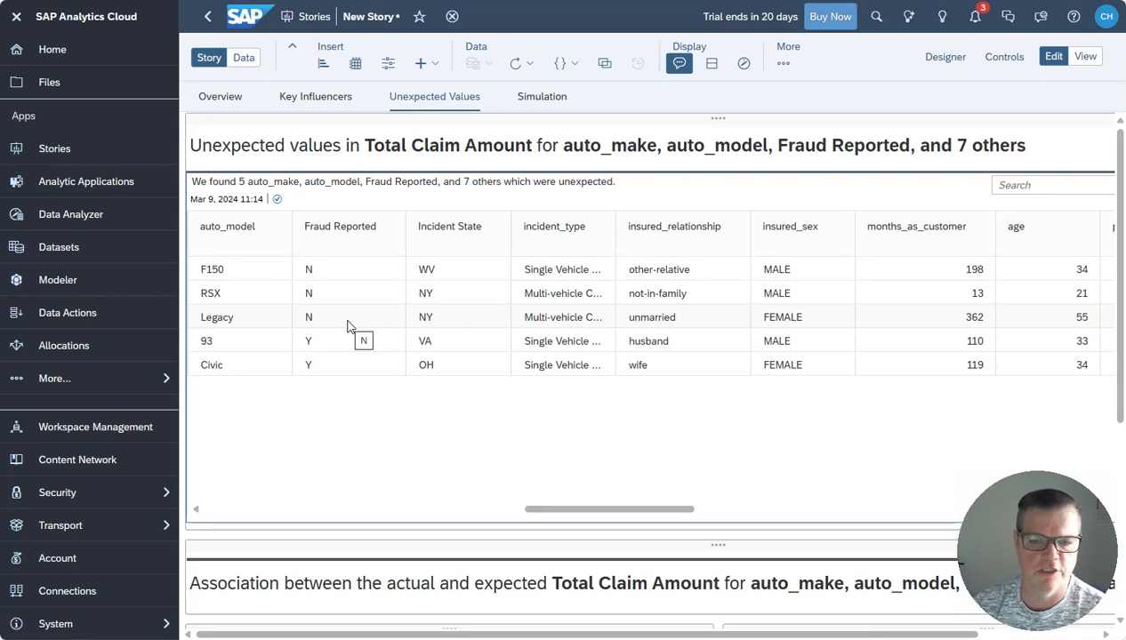
pyautogui.moveTo(580, 517); pyautogui.dragTo(202, 536)
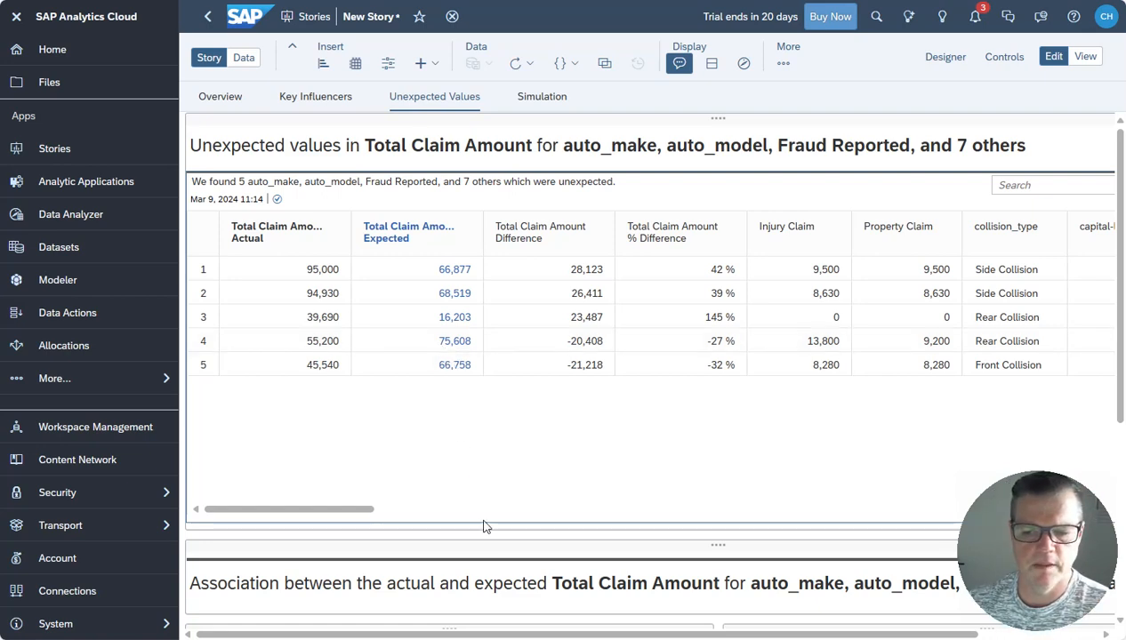
# - Select the two points above the diagonal in the actual-versus-expected scatter plot and cross-check them against the unexpected values table
pyautogui.scroll(-4, 498, 556)
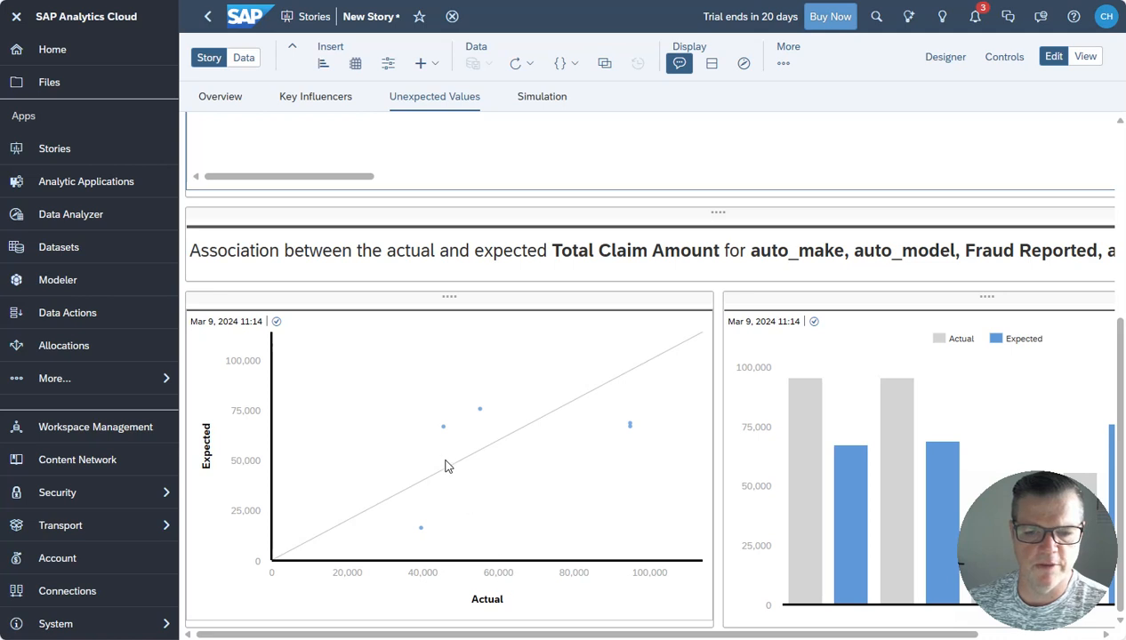
pyautogui.moveTo(421, 434); pyautogui.dragTo(502, 390)
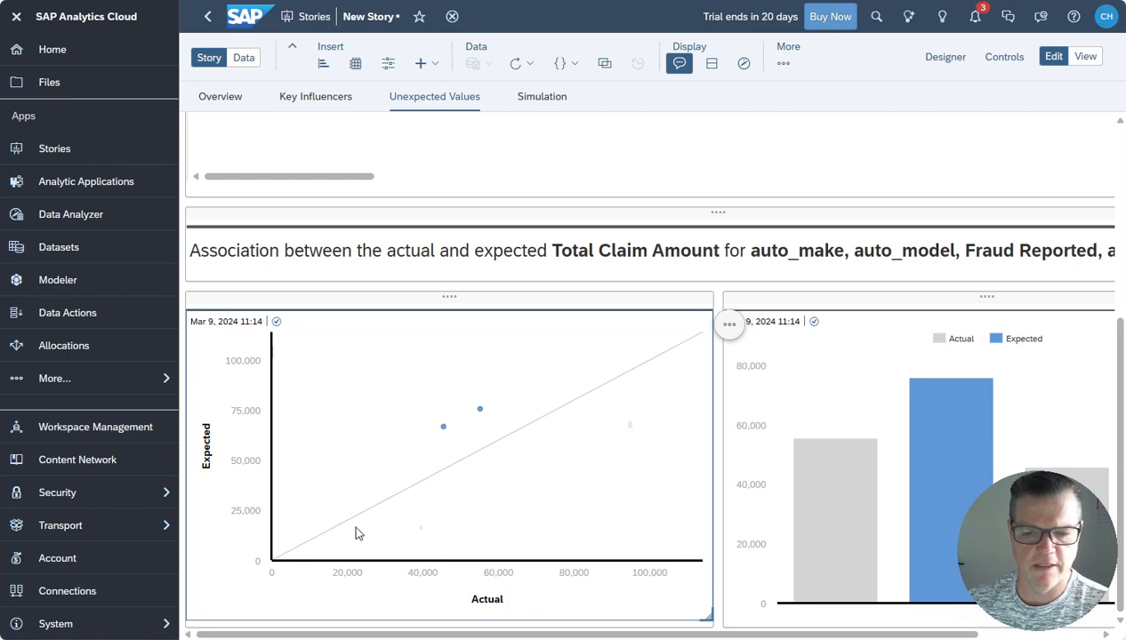
pyautogui.click(509, 413)
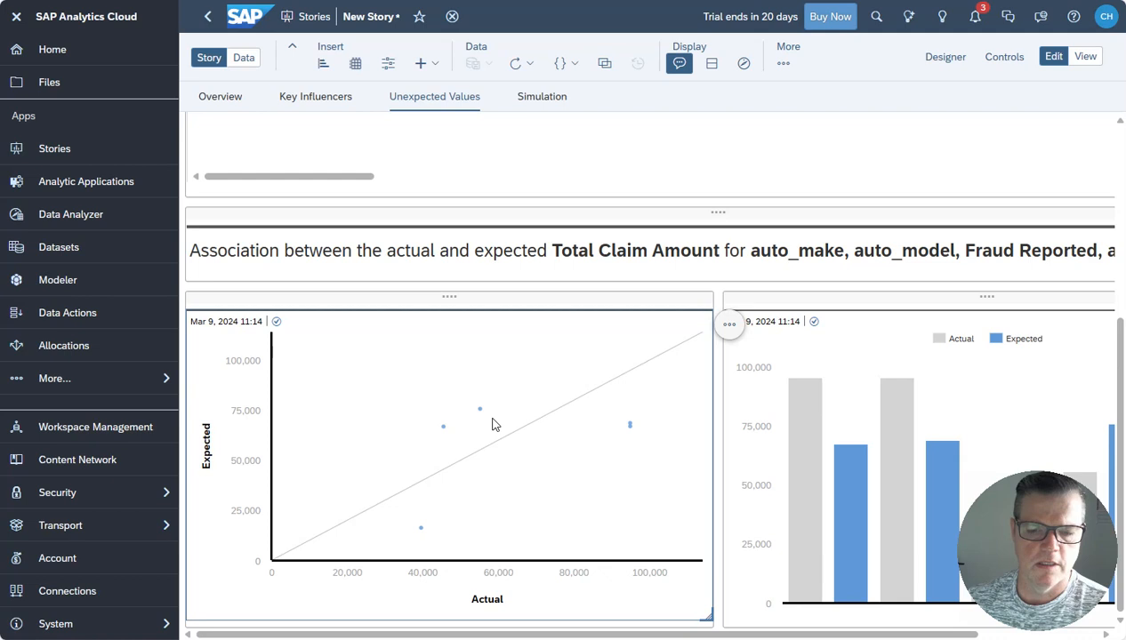
pyautogui.moveTo(420, 446); pyautogui.dragTo(510, 392)
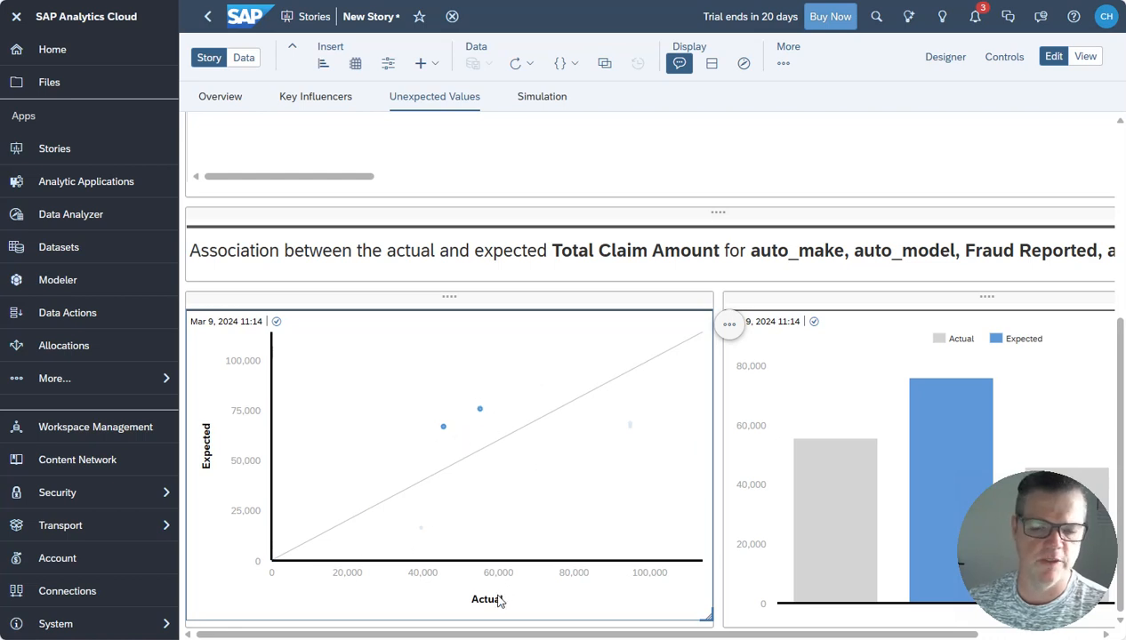
pyautogui.scroll(3, 483, 437)
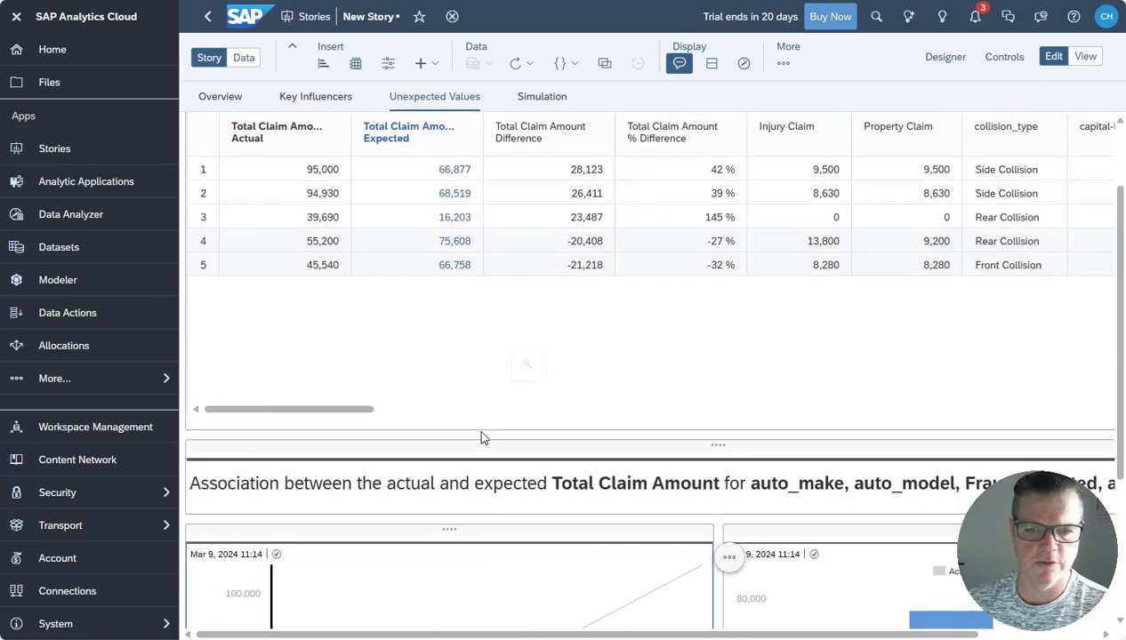
pyautogui.scroll(-3, 480, 441)
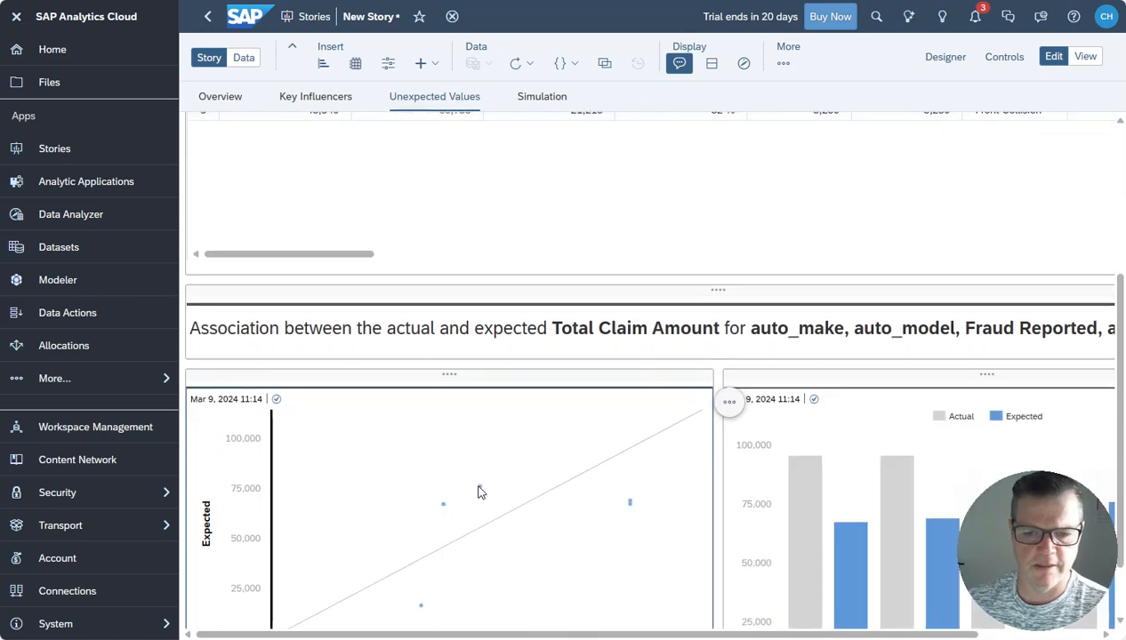
pyautogui.scroll(5, 483, 492)
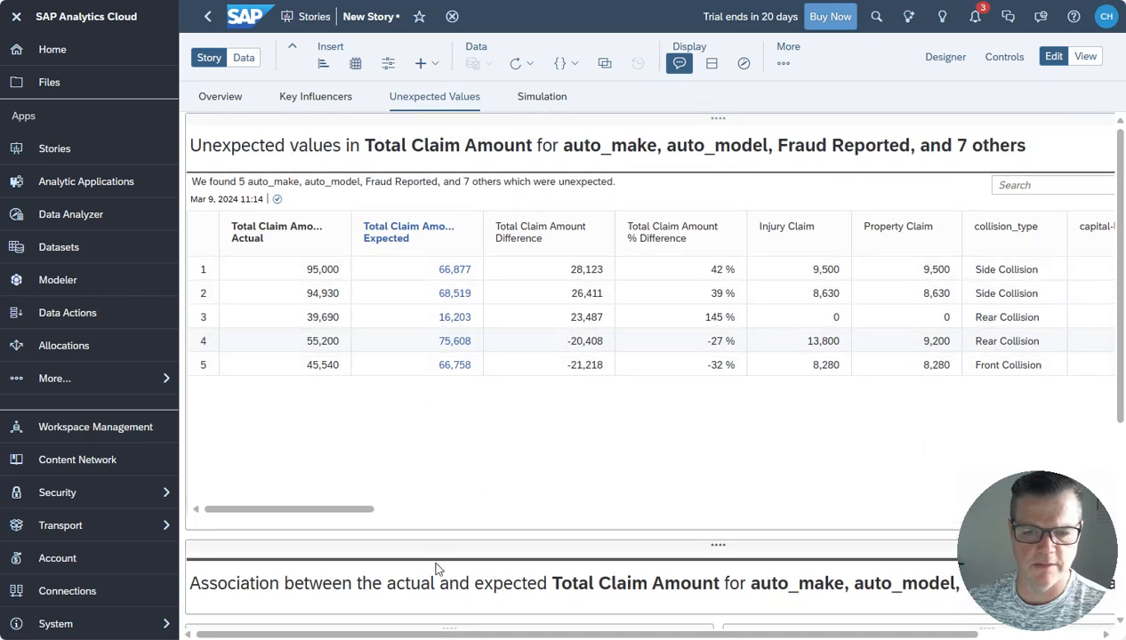
pyautogui.scroll(-4, 433, 570)
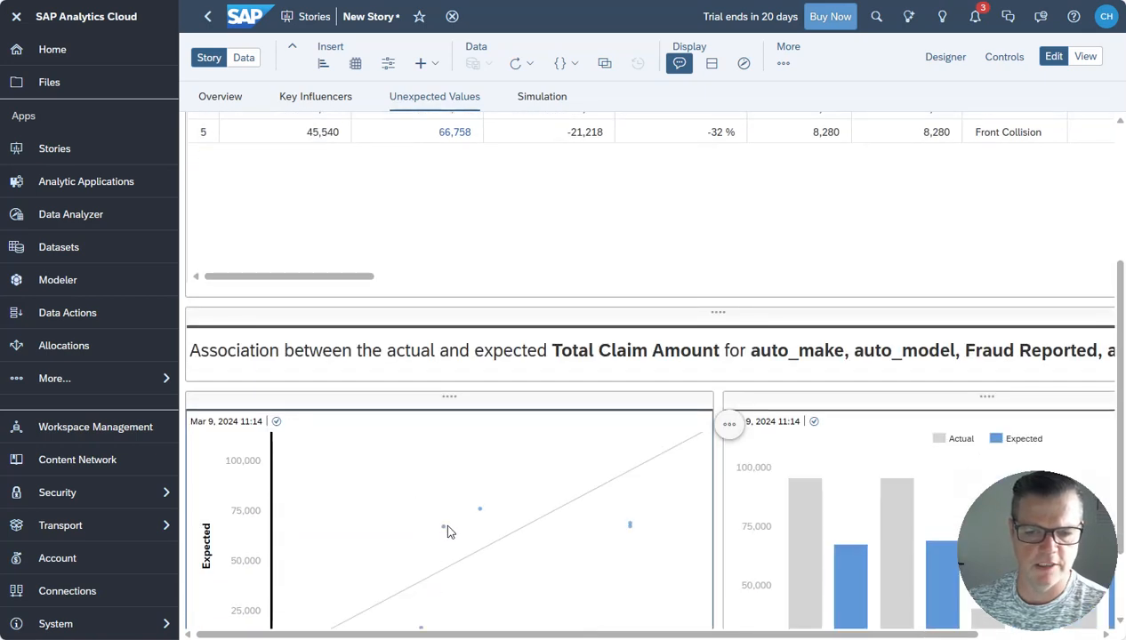
# - Reselect the two points above the diagonal and inspect the first record's details in the adjacent Actual and Expected bar chart
pyautogui.scroll(-2, 614, 493)
pyautogui.moveTo(849, 634); pyautogui.dragTo(998, 628)
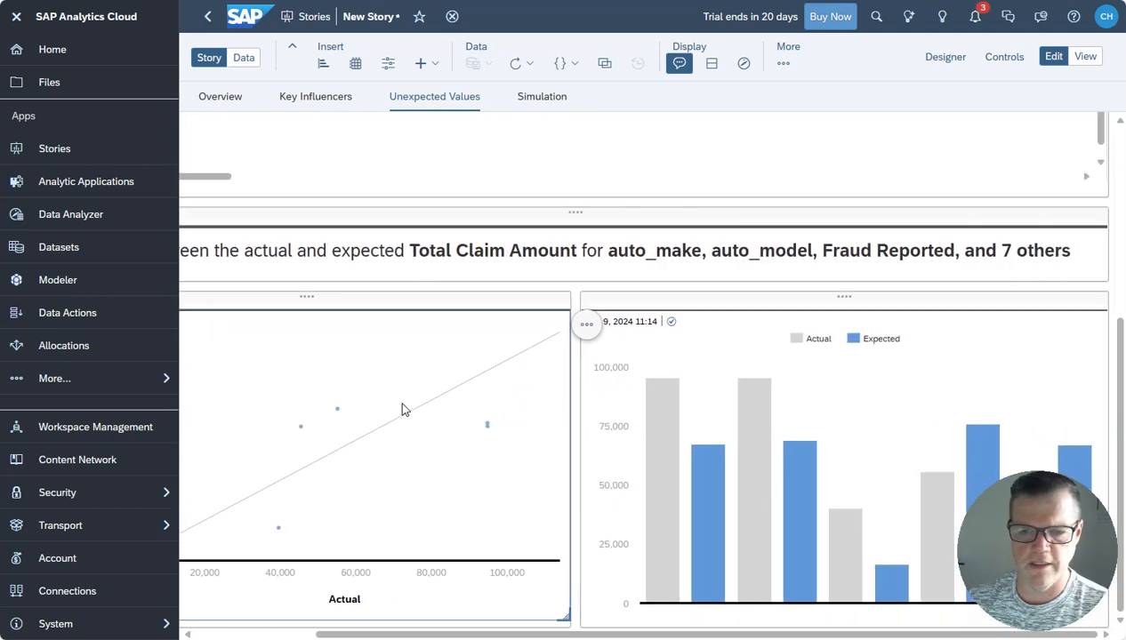
pyautogui.moveTo(267, 391); pyautogui.dragTo(353, 428)
pyautogui.moveTo(786, 513)
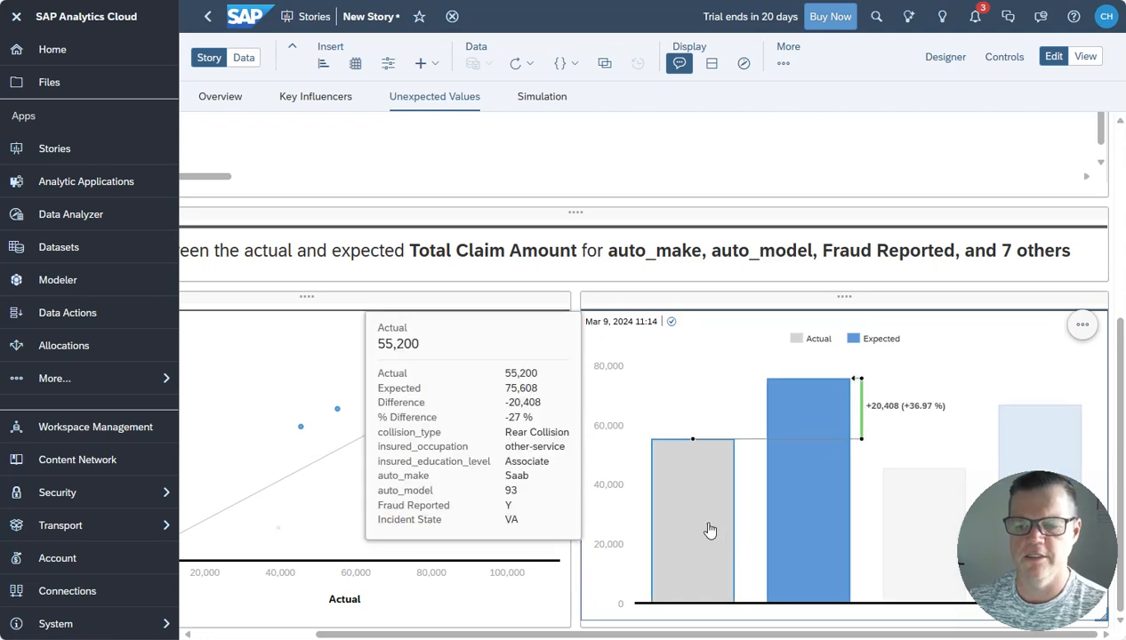
# - On the Simulation page, set the collision_type influencer to Front Collision
pyautogui.click(536, 104)
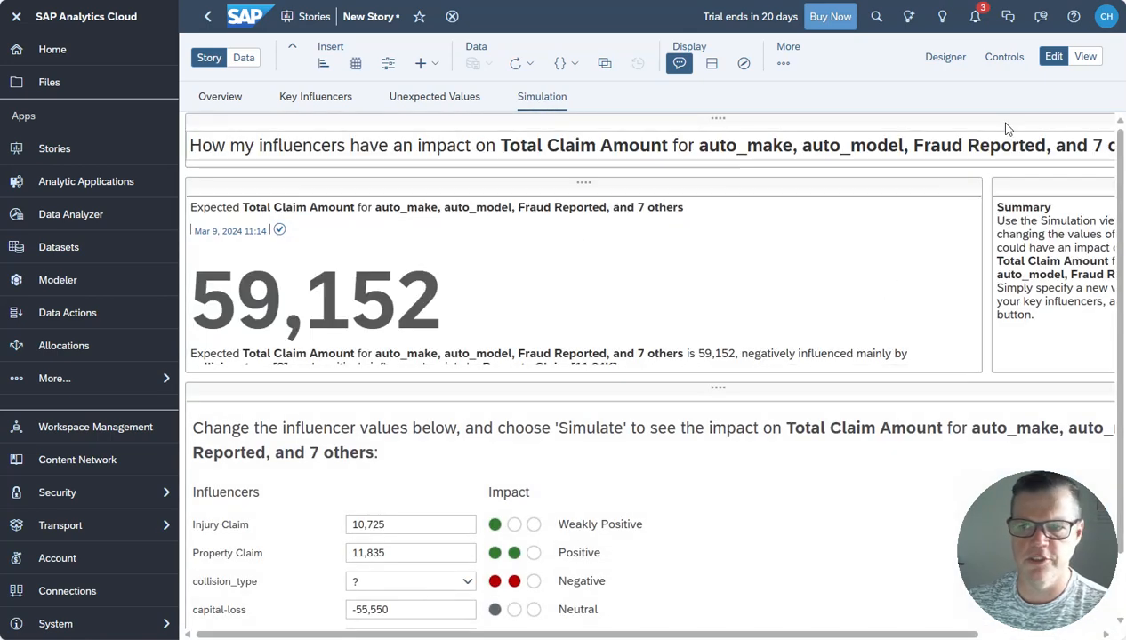
pyautogui.scroll(-2, 534, 512)
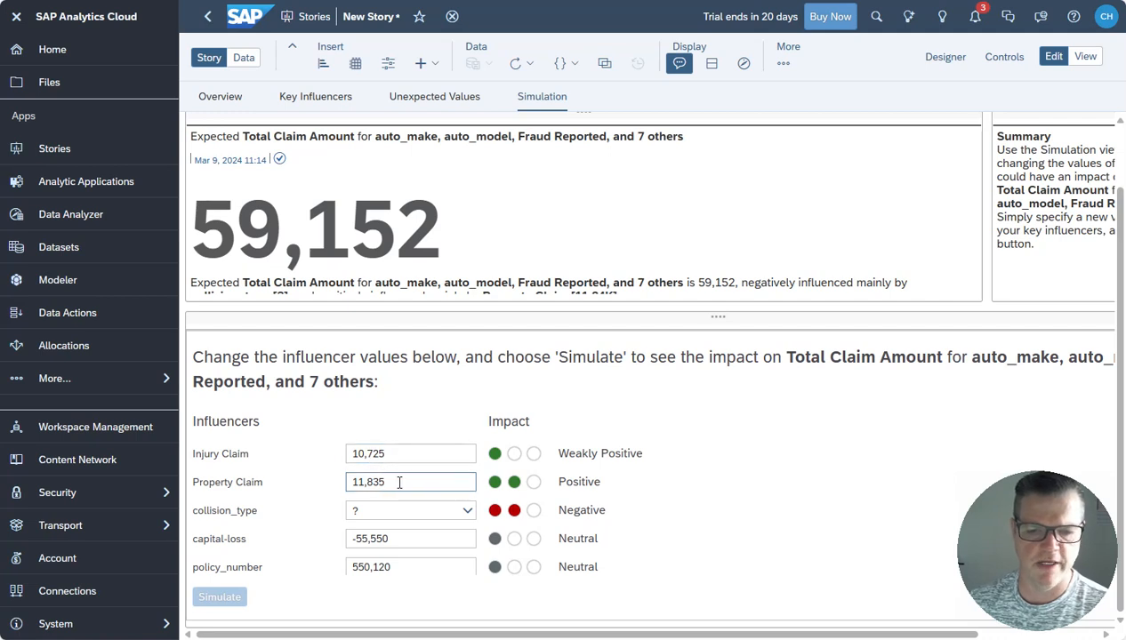
pyautogui.click(468, 511)
pyautogui.click(402, 556)
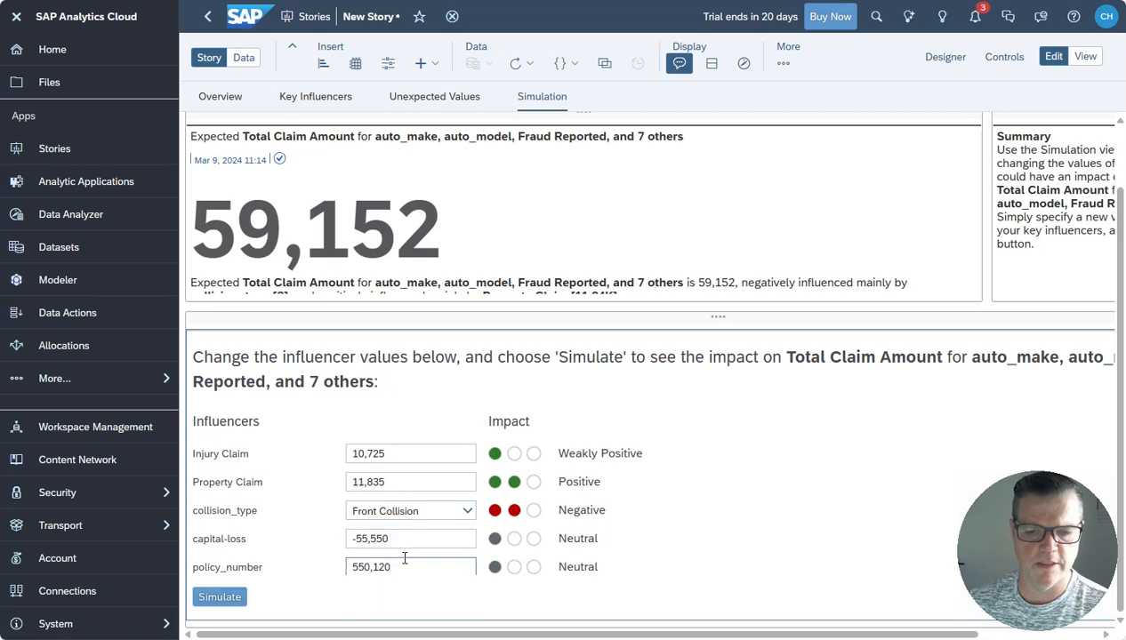
# - Review the other influencers in the simulation and lower the Property Claim value to 7,856
pyautogui.scroll(-4, 471, 542)
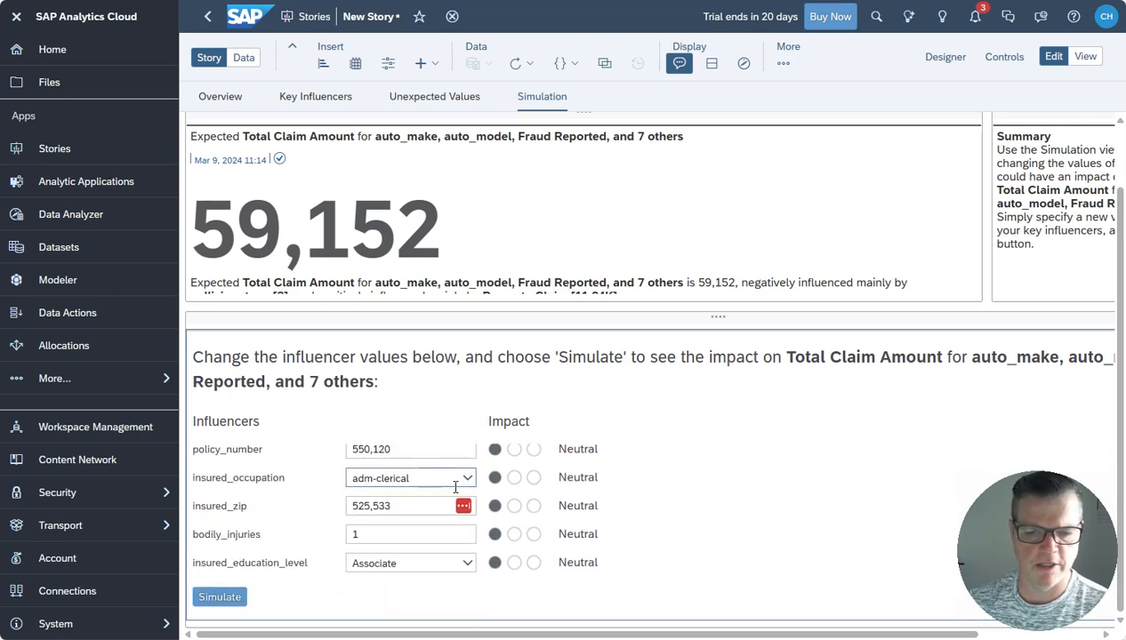
pyautogui.scroll(3, 405, 490)
pyautogui.scroll(-1, 402, 485)
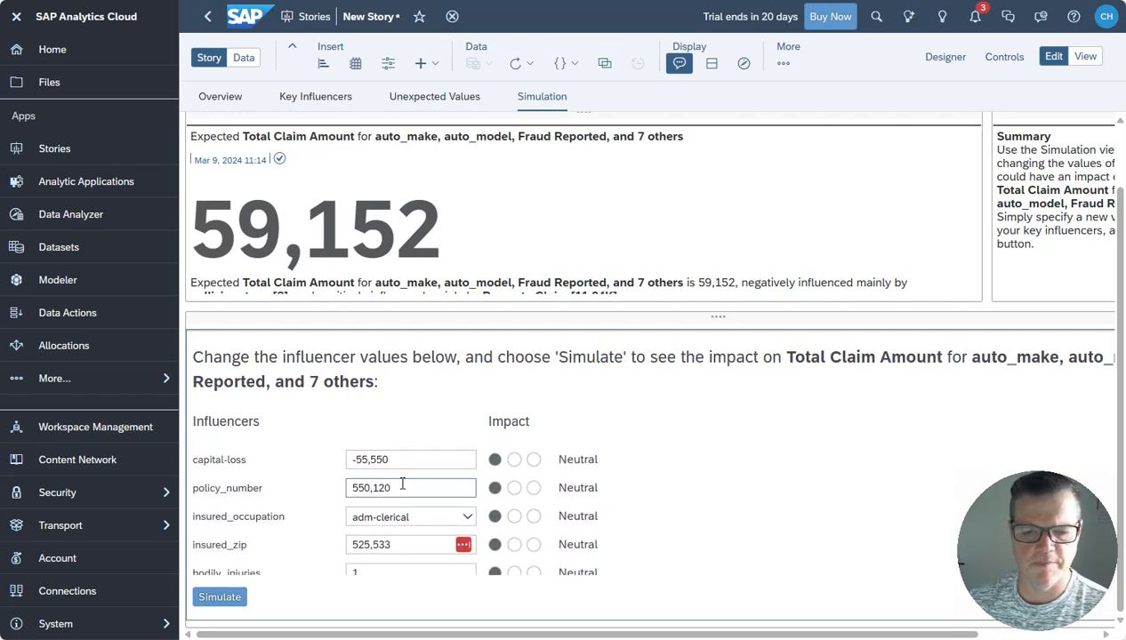
pyautogui.scroll(3, 402, 485)
pyautogui.scroll(-1, 402, 484)
pyautogui.scroll(1, 402, 483)
pyautogui.click(406, 486)
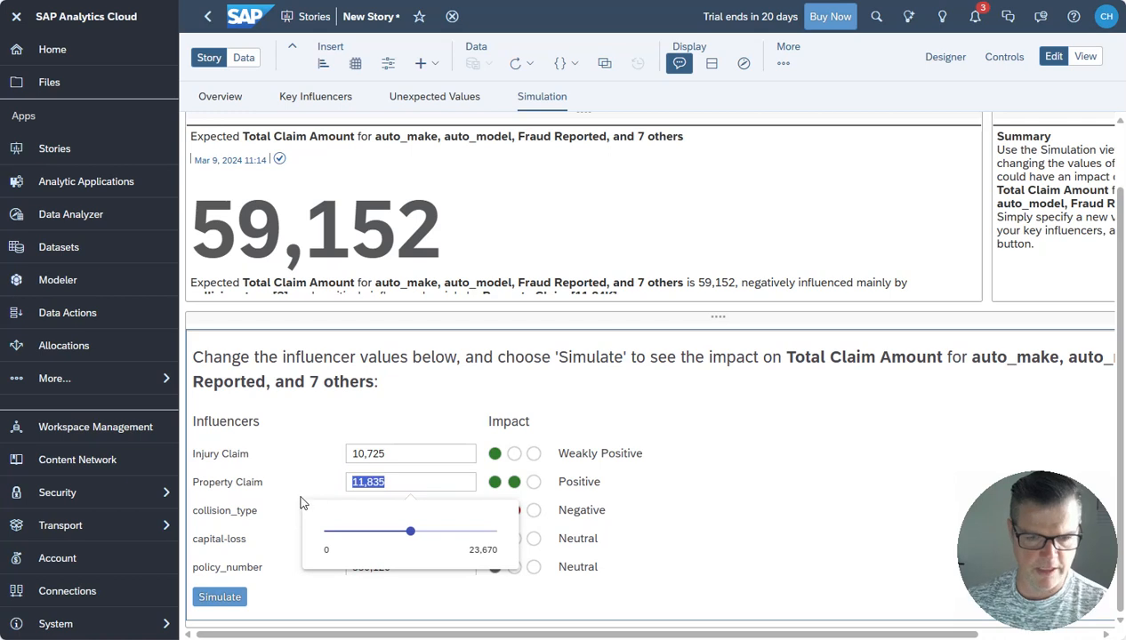
pyautogui.moveTo(410, 531); pyautogui.dragTo(384, 533)
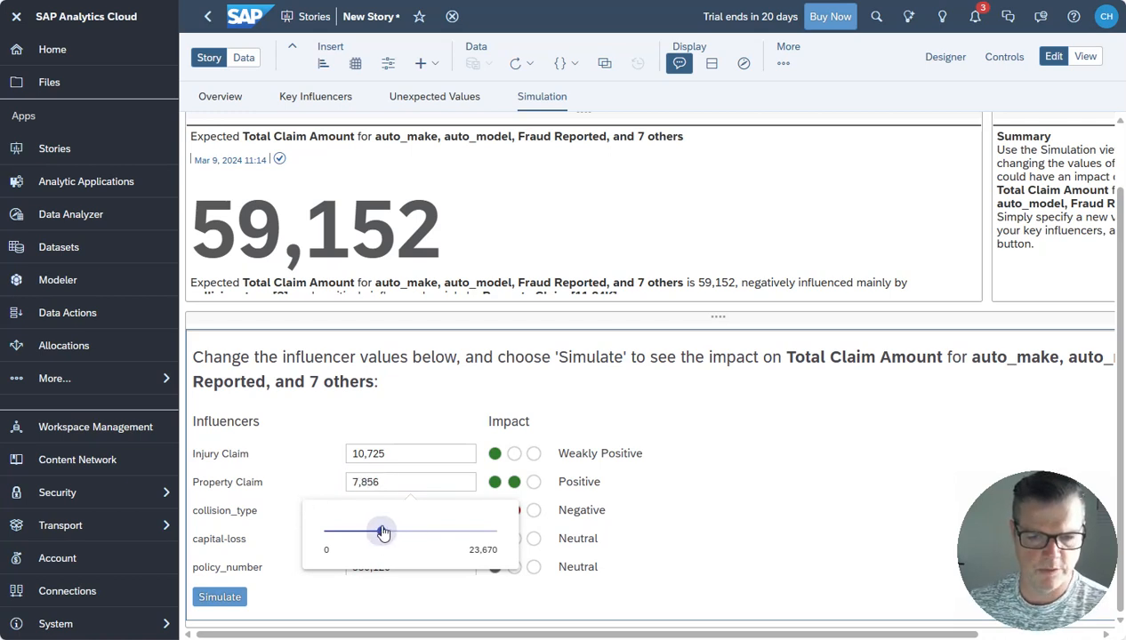
pyautogui.click(730, 526)
# - Set insured_education_level to College and run the simulation of Total Claim Amount
pyautogui.scroll(-1, 462, 533)
pyautogui.scroll(-4, 302, 525)
pyautogui.click(415, 525)
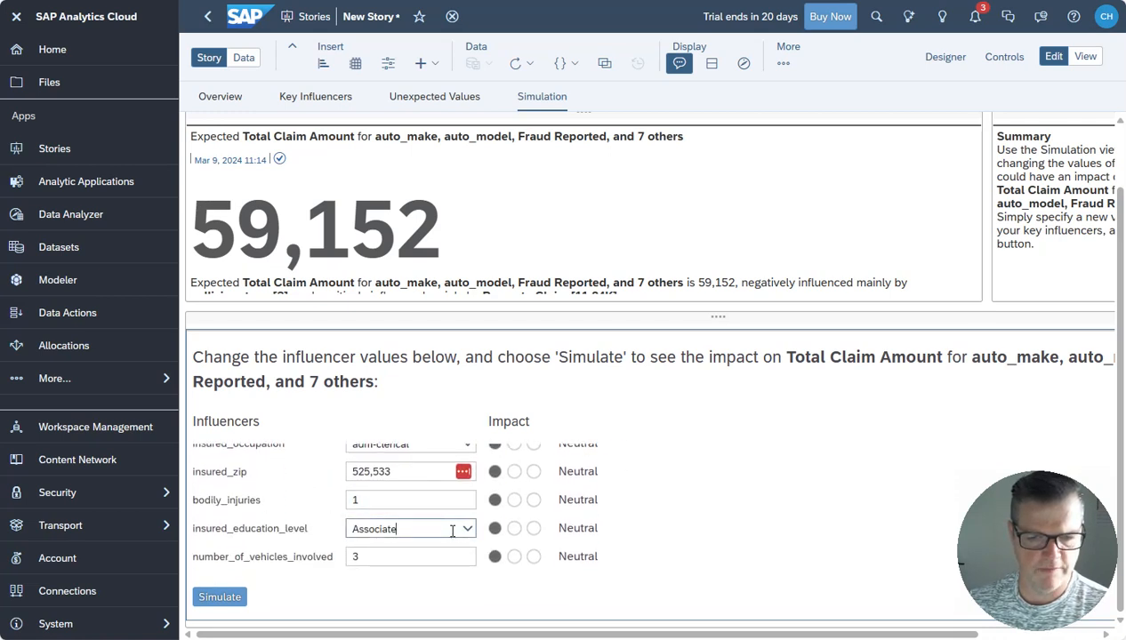
pyautogui.click(467, 528)
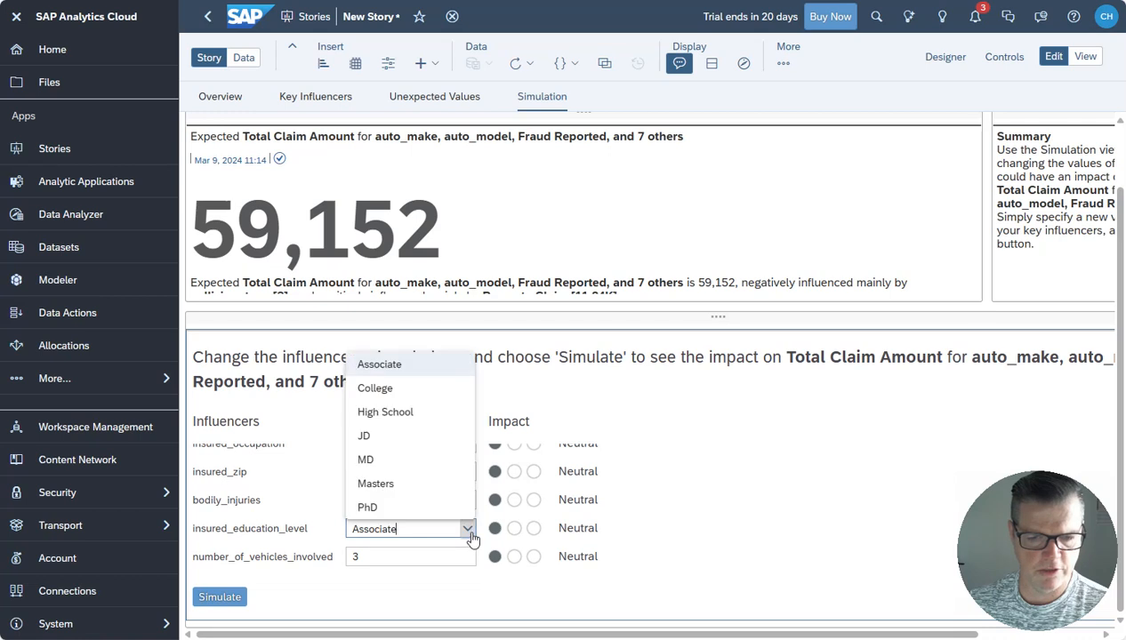
pyautogui.click(376, 390)
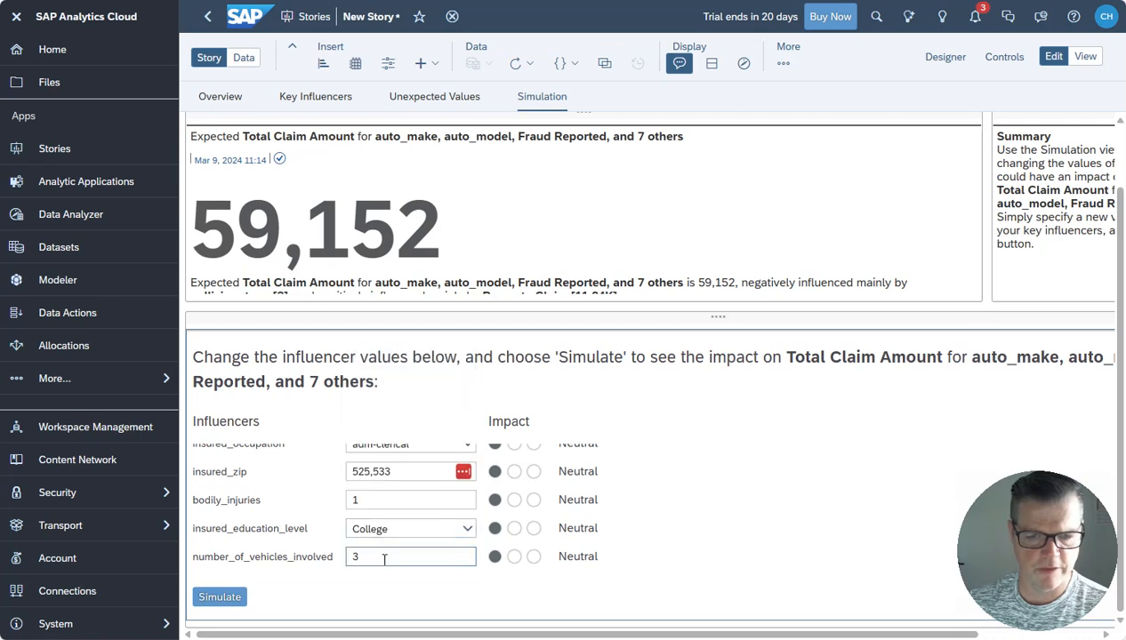
pyautogui.click(220, 598)
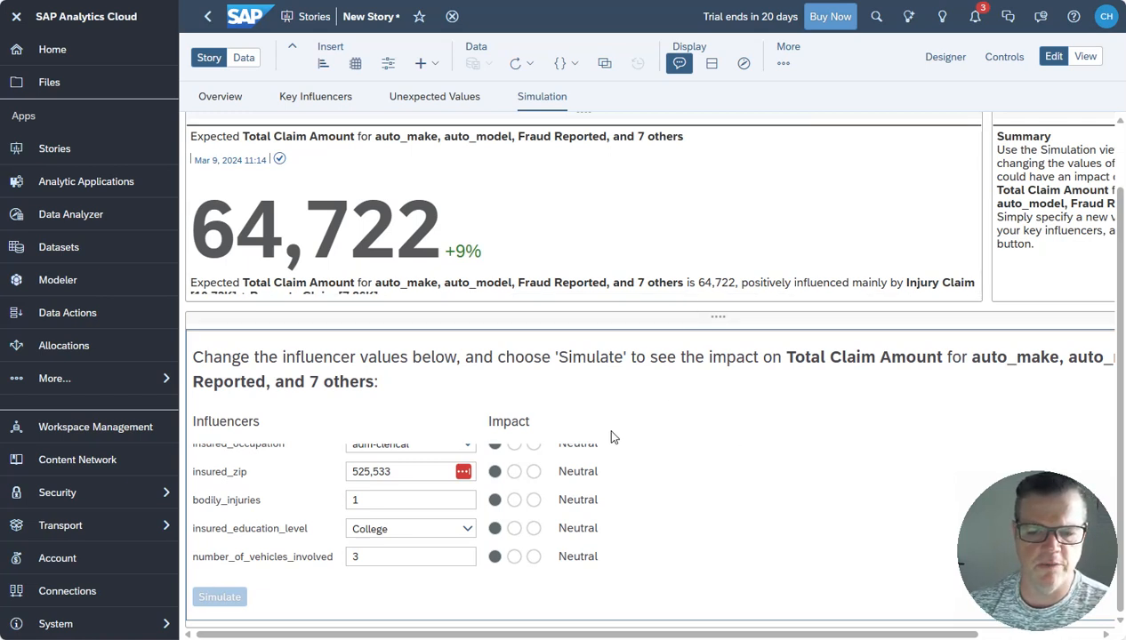
pyautogui.scroll(3, 338, 520)
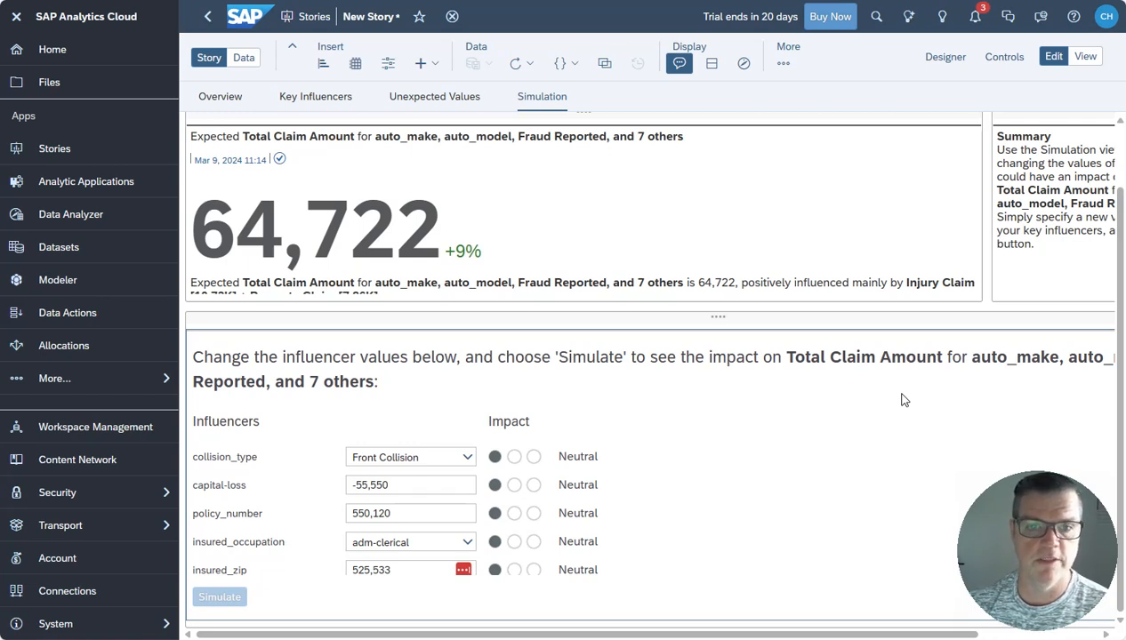
# - Save the story in My Files under the name "ASUG Smart Discovery"
pyautogui.click(785, 65)
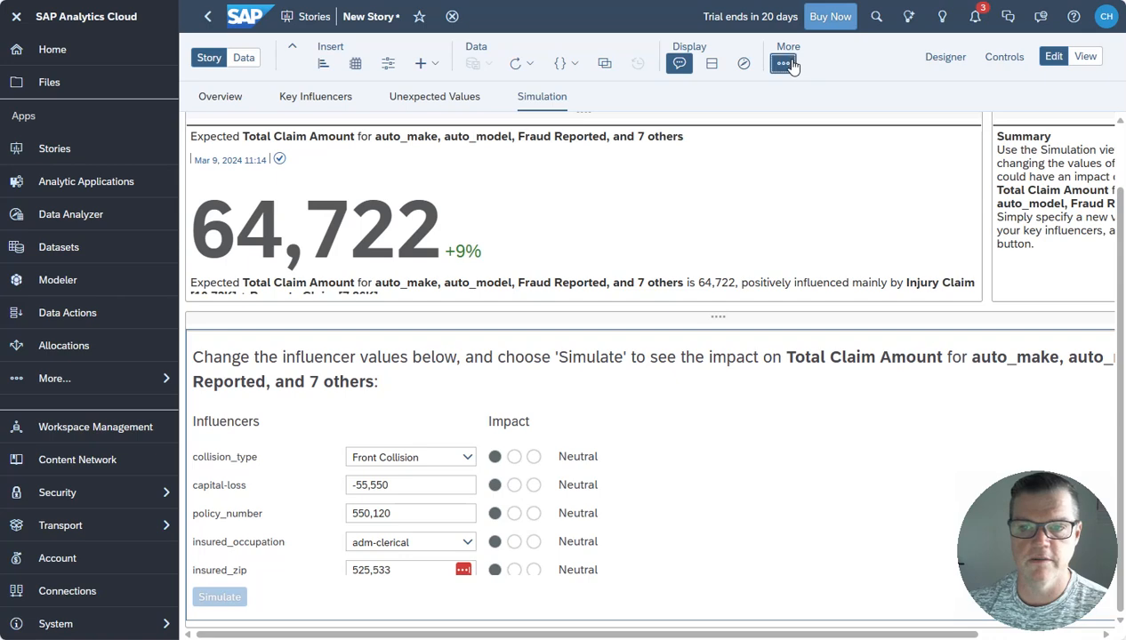
pyautogui.moveTo(817, 134)
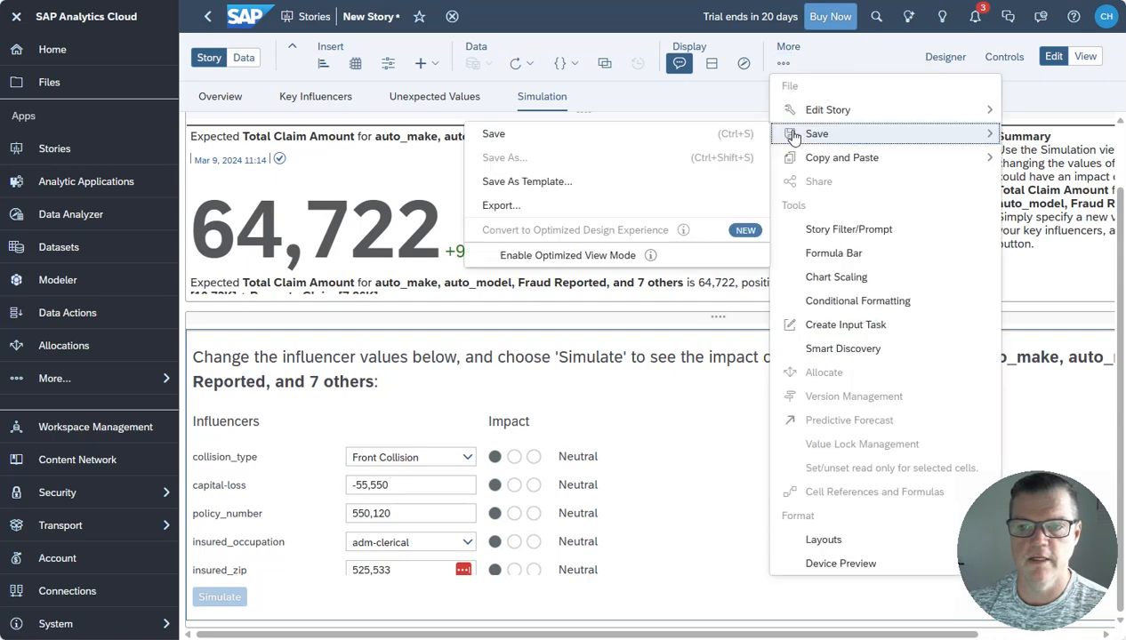
pyautogui.click(535, 140)
pyautogui.write('ASUG Smart Discovery')
pyautogui.press('Return')
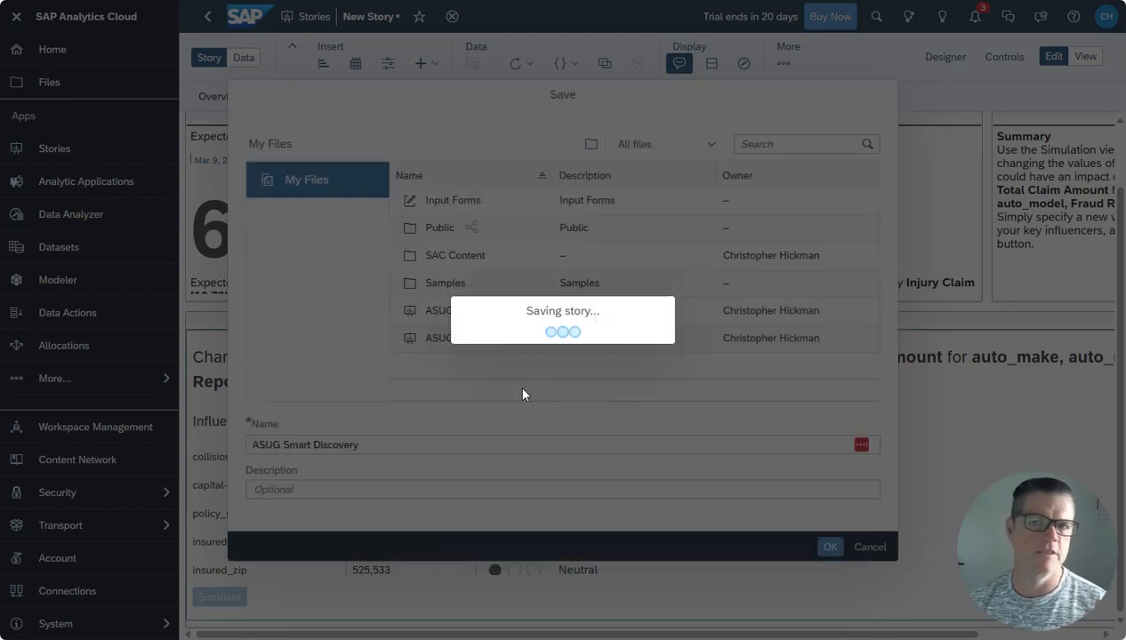